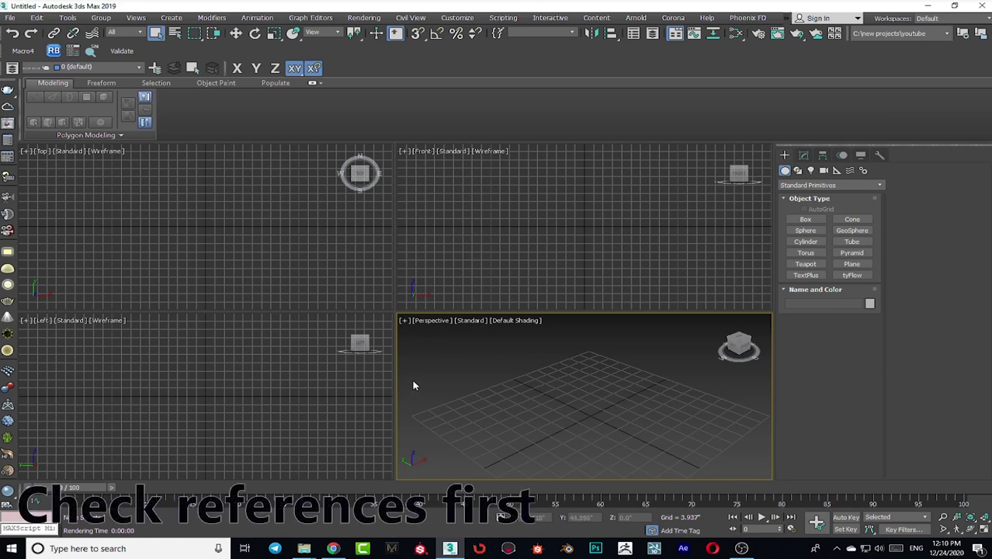
# Step: Switch to Chrome and examine the velvet fabric image results for how the cloth's brightness varies with angle
pyautogui.click(334, 548)
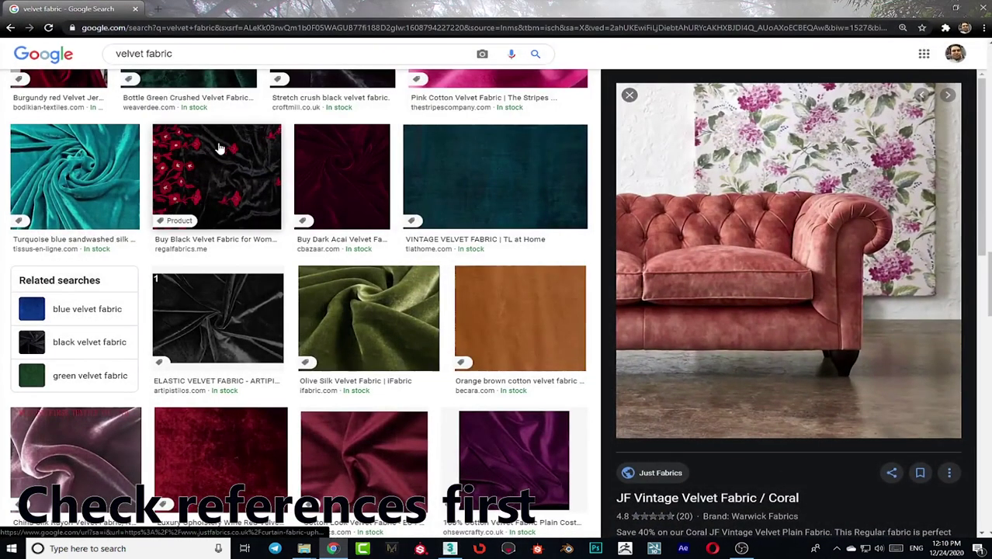
pyautogui.scroll(-1, 223, 186)
pyautogui.scroll(-1, 224, 186)
pyautogui.scroll(2, 224, 186)
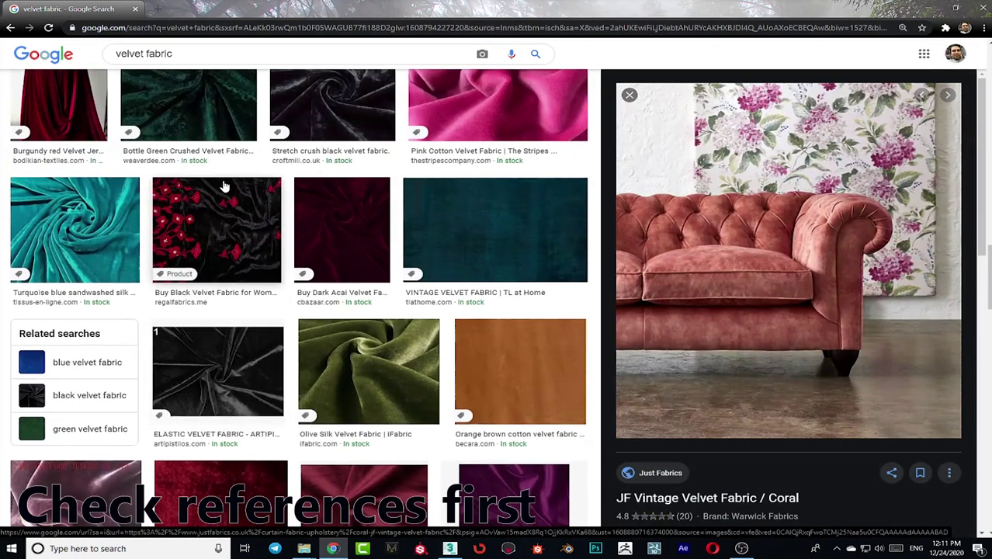
pyautogui.scroll(1, 224, 186)
pyautogui.scroll(3, 224, 186)
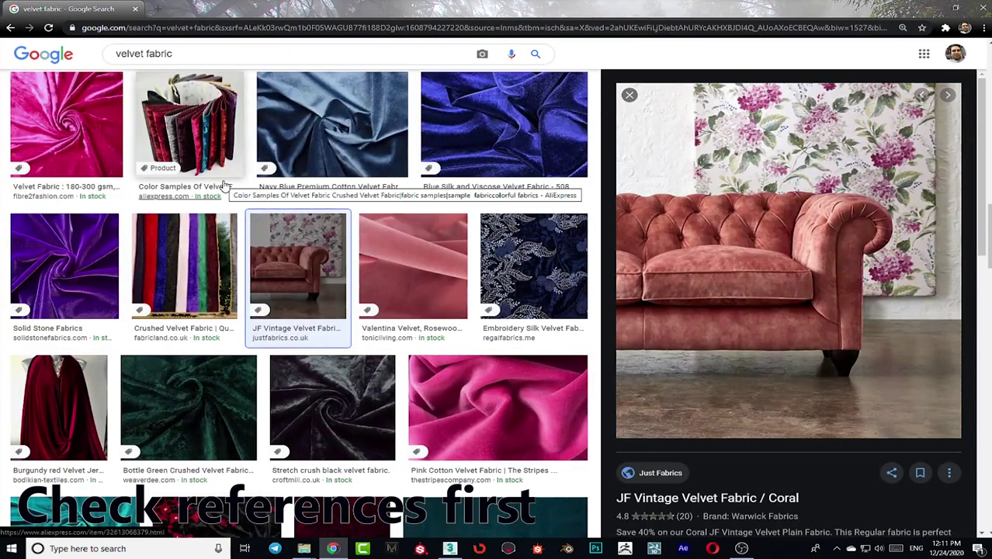
pyautogui.scroll(2, 311, 217)
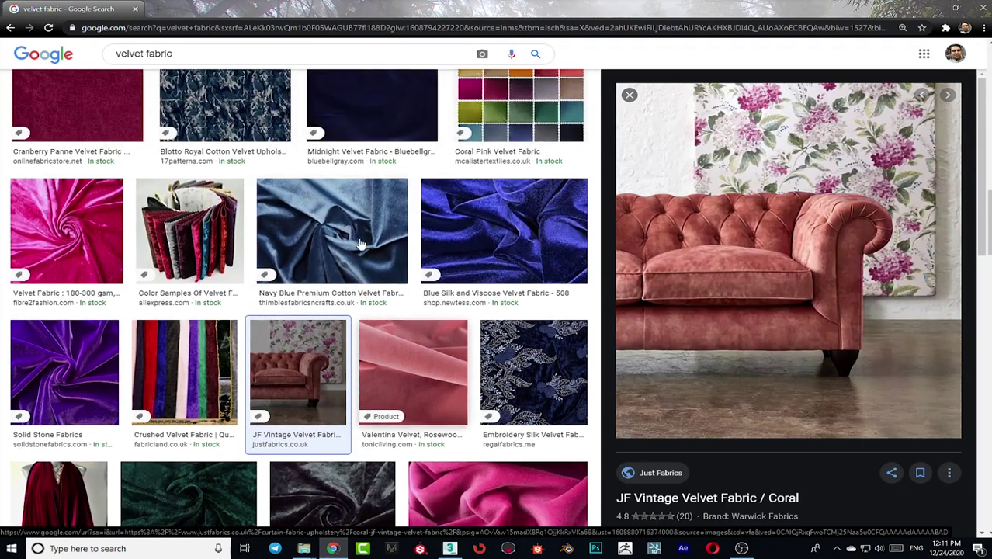
pyautogui.scroll(2, 271, 187)
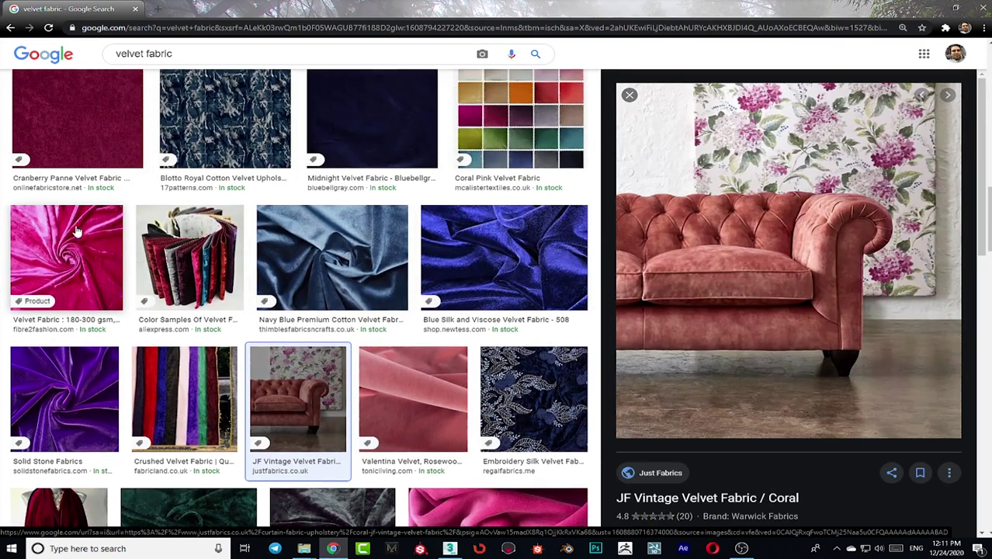
pyautogui.scroll(1, 271, 186)
pyautogui.scroll(-4, 435, 261)
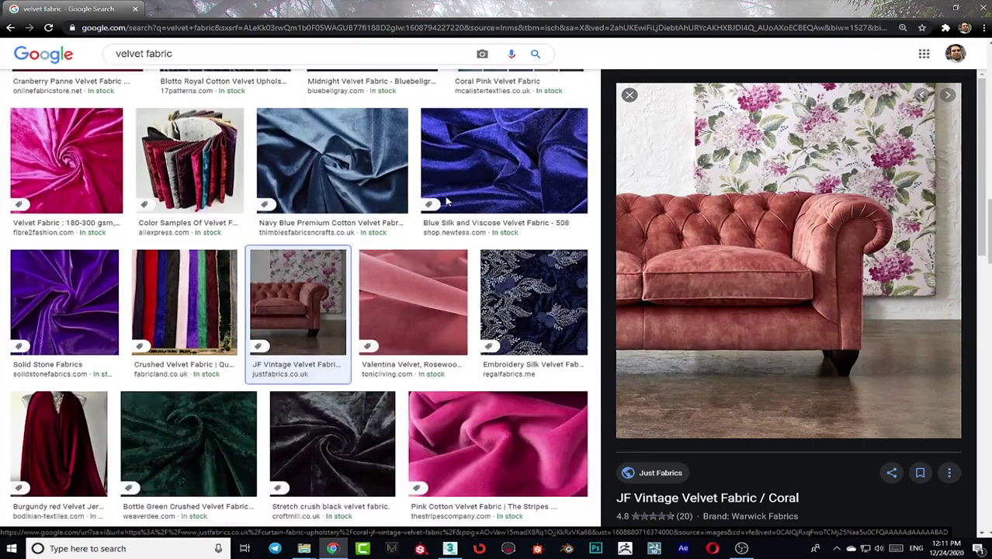
pyautogui.scroll(-4, 435, 261)
pyautogui.scroll(3, 207, 294)
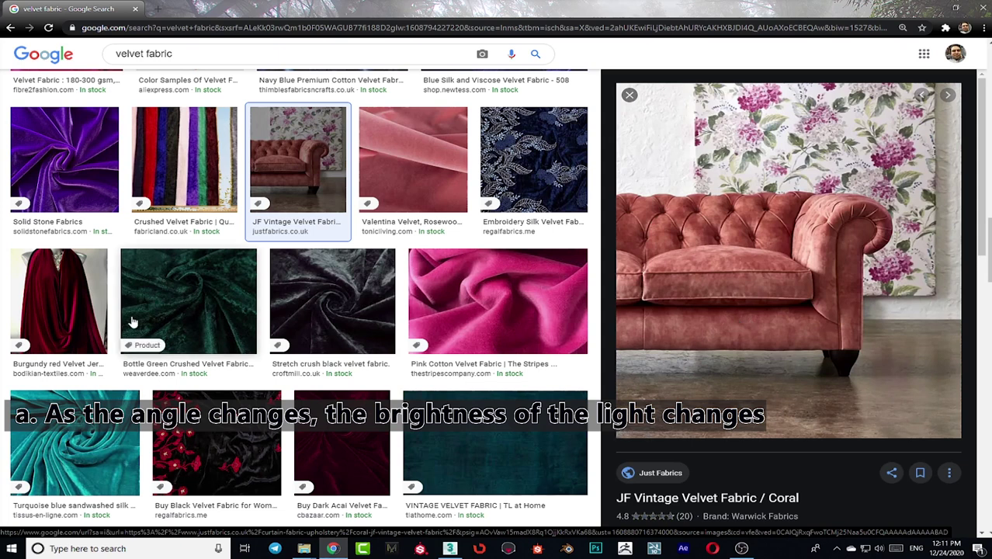
pyautogui.scroll(2, 115, 318)
pyautogui.scroll(3, 114, 318)
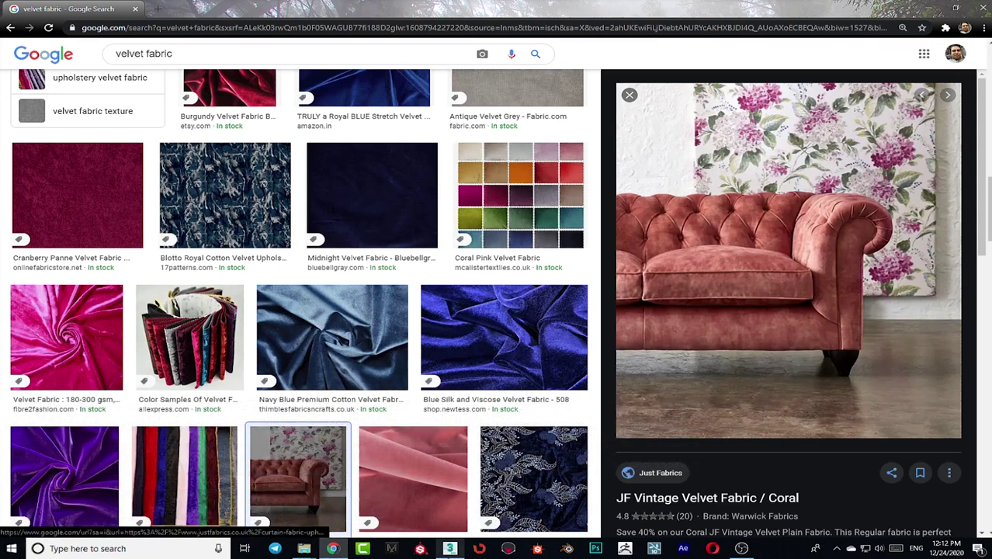
# Step: Switch to 3ds Max and open the recent scene Gamma Aston Night Bed-vray.max
pyautogui.click(449, 548)
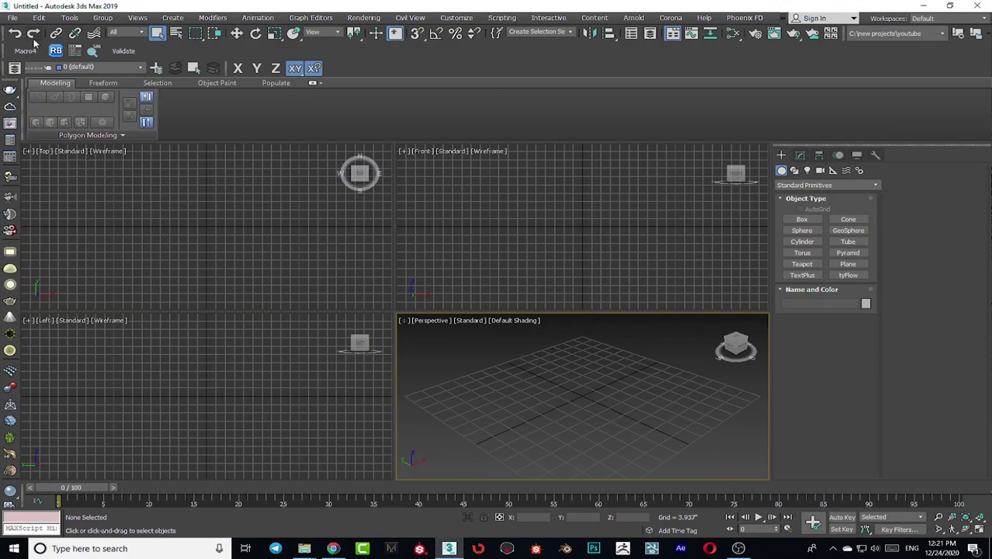
pyautogui.click(13, 17)
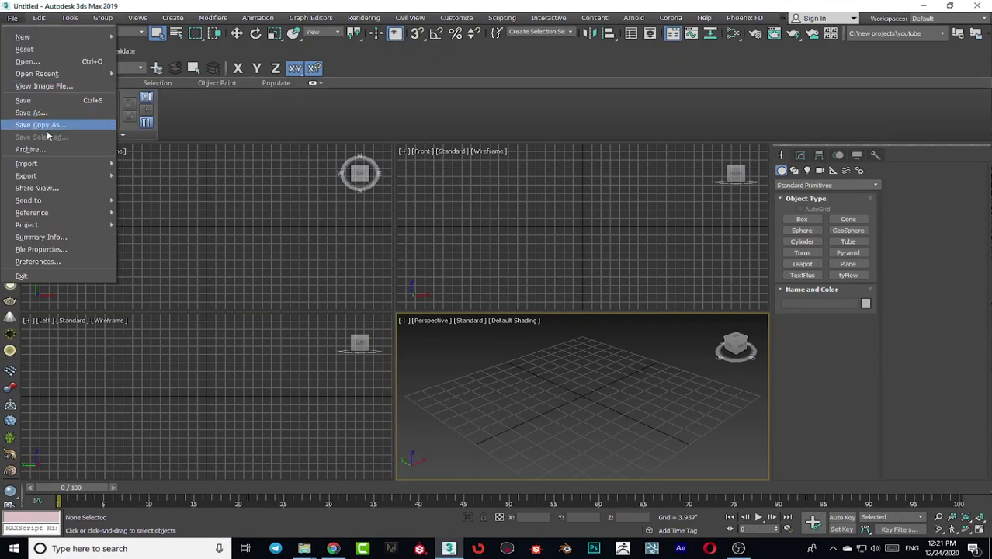
pyautogui.moveTo(61, 77)
pyautogui.click(179, 74)
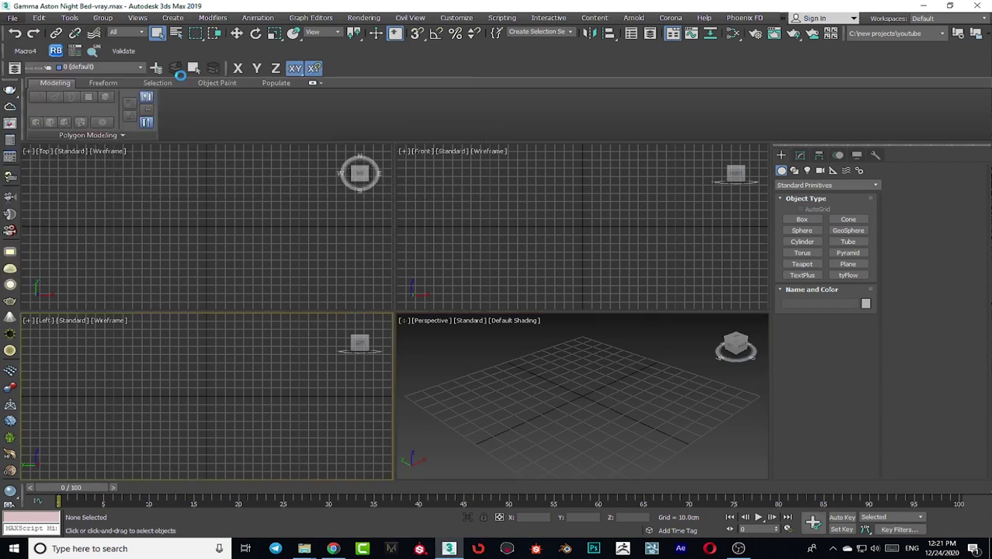
pyautogui.click(559, 313)
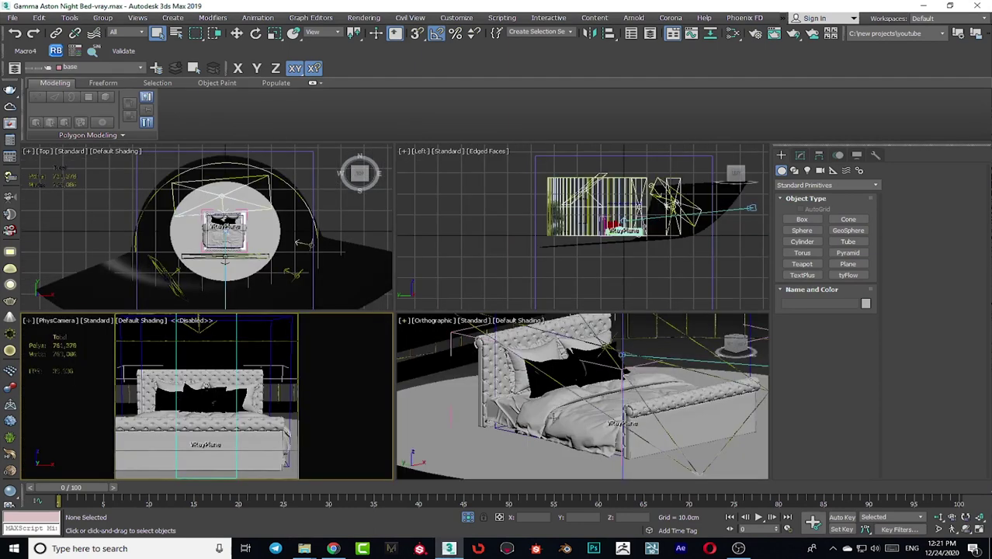
# Step: Maximize the orthographic view and select the bed's velvet group at the tufted headboard
pyautogui.rightClick(555, 417)
pyautogui.hotkey('alt', 'w')
pyautogui.scroll(-2, 473, 369)
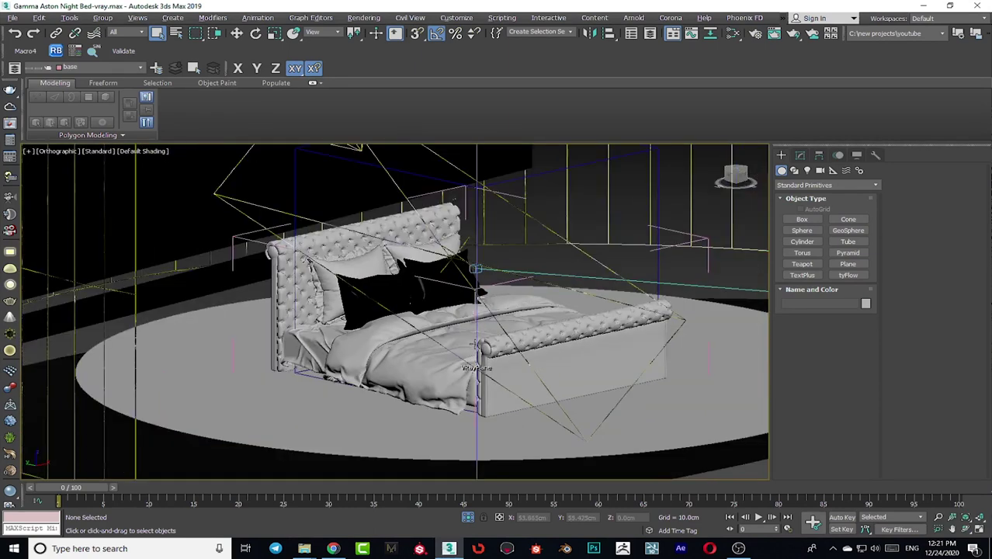
pyautogui.keyDown('alt'); pyautogui.moveTo(475, 270); pyautogui.dragTo(438, 303, button='middle'); pyautogui.keyUp('alt')
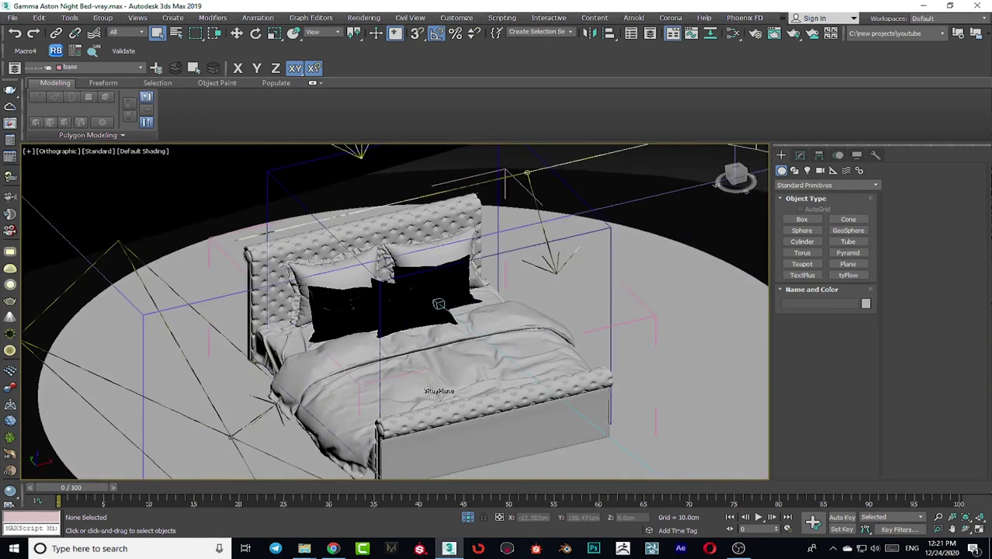
pyautogui.scroll(2, 438, 303)
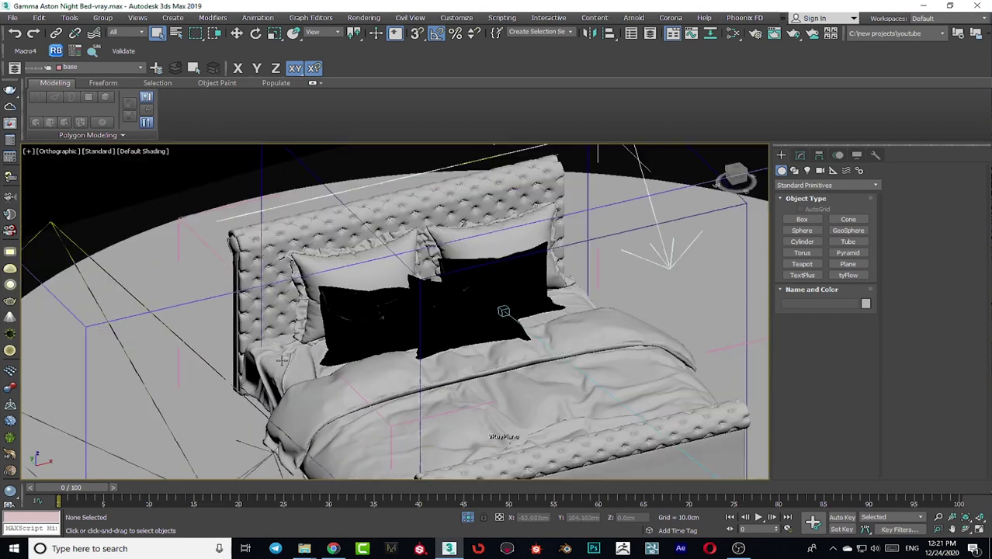
pyautogui.click(281, 238)
pyautogui.keyDown('alt'); pyautogui.moveTo(281, 237); pyautogui.dragTo(178, 200, button='middle'); pyautogui.keyUp('alt')
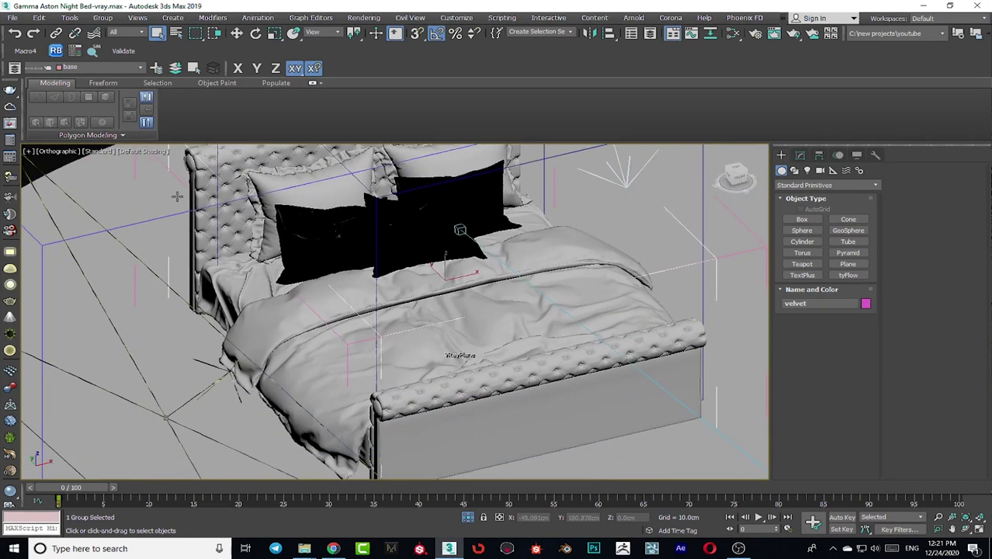
# Step: Inspect the tufted headboard and footboard of the bed up close, and restore the four-view layout
pyautogui.keyDown('alt'); pyautogui.moveTo(305, 287); pyautogui.dragTo(483, 270, button='middle'); pyautogui.keyUp('alt')
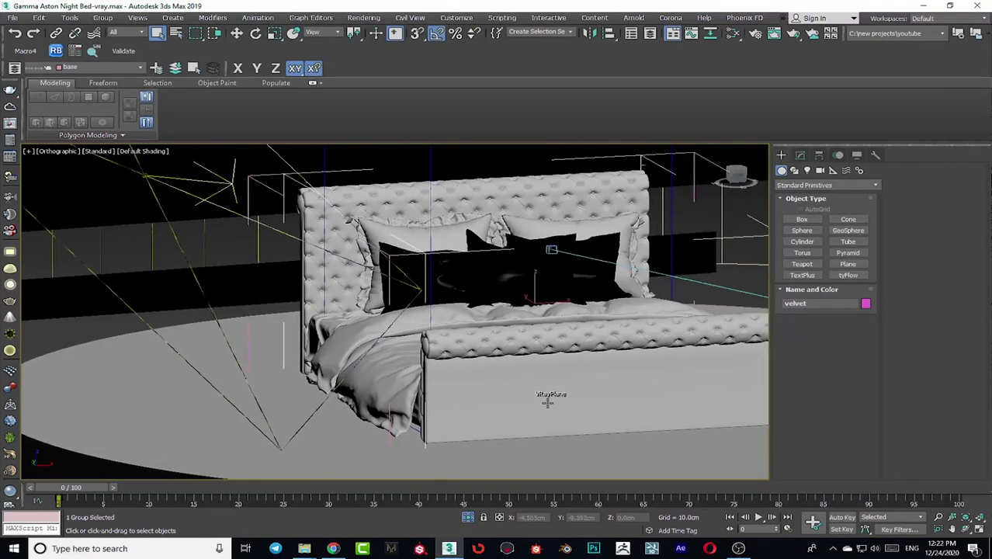
pyautogui.scroll(5, 536, 342)
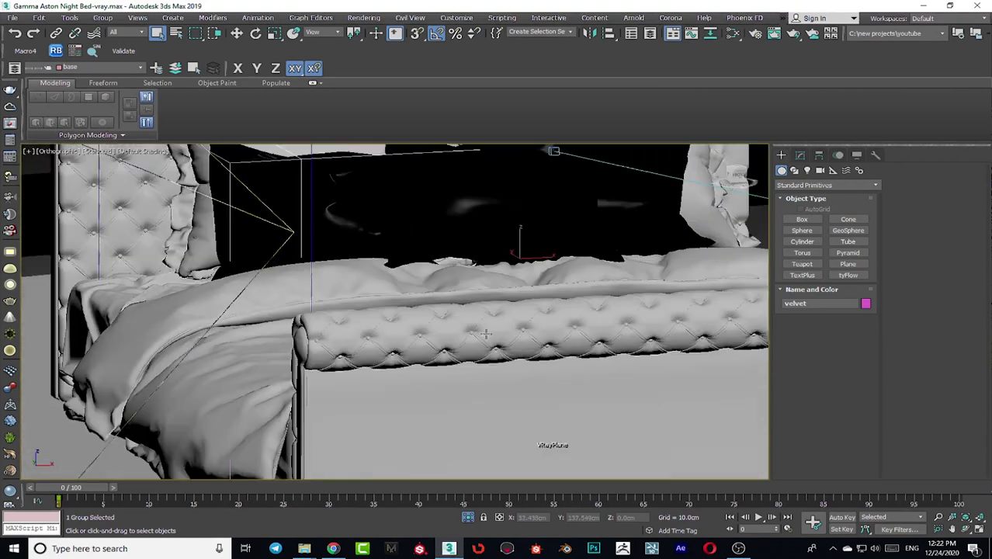
pyautogui.scroll(-5, 369, 342)
pyautogui.keyDown('alt'); pyautogui.moveTo(348, 376); pyautogui.dragTo(381, 376, button='middle'); pyautogui.keyUp('alt')
pyautogui.scroll(5, 506, 368)
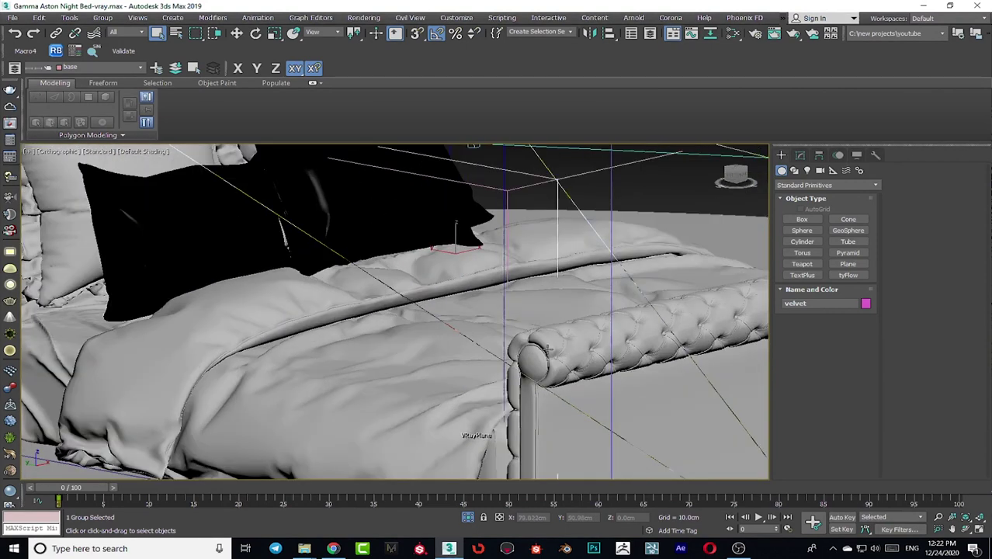
pyautogui.scroll(-5, 555, 339)
pyautogui.hotkey('alt', 'w')
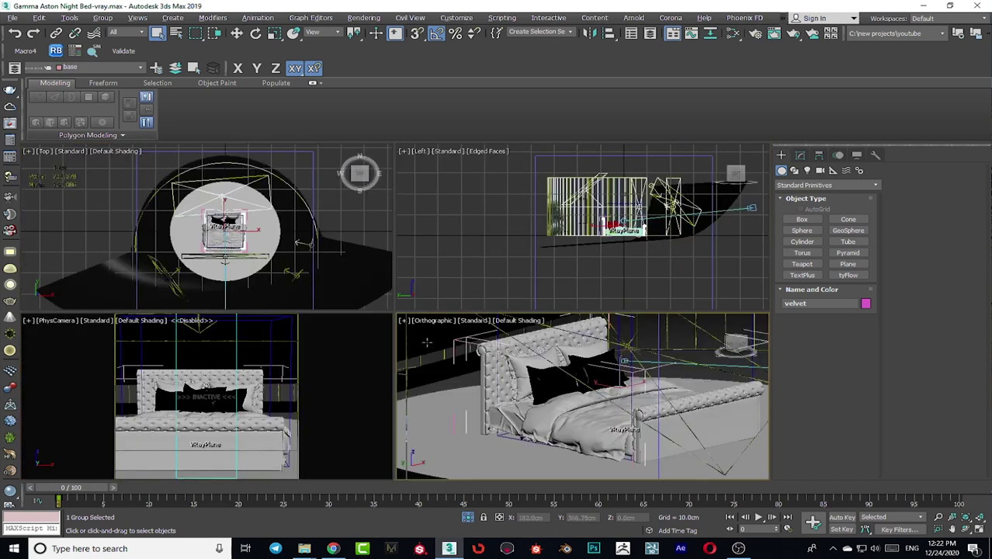
# Step: Advance the timeline to frame 1, test-render the PhysCamera view, and stop the render
pyautogui.click(114, 488)
pyautogui.click(755, 36)
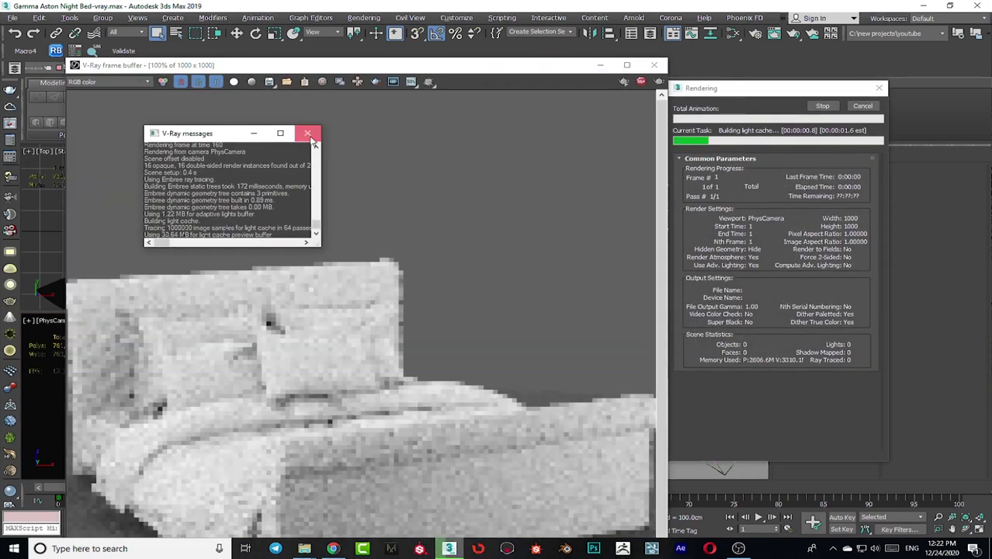
pyautogui.click(306, 133)
pyautogui.scroll(-1, 287, 437)
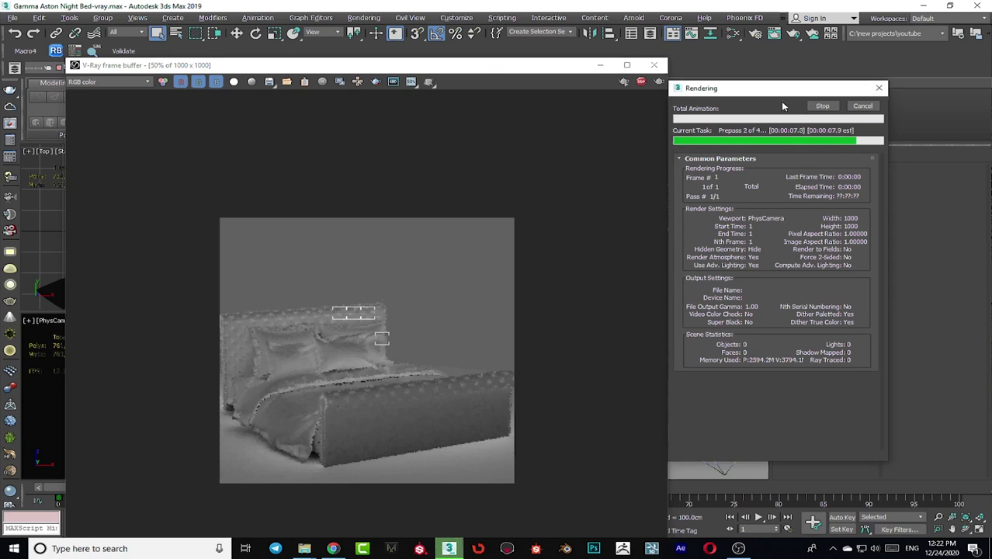
pyautogui.click(653, 64)
pyautogui.click(819, 106)
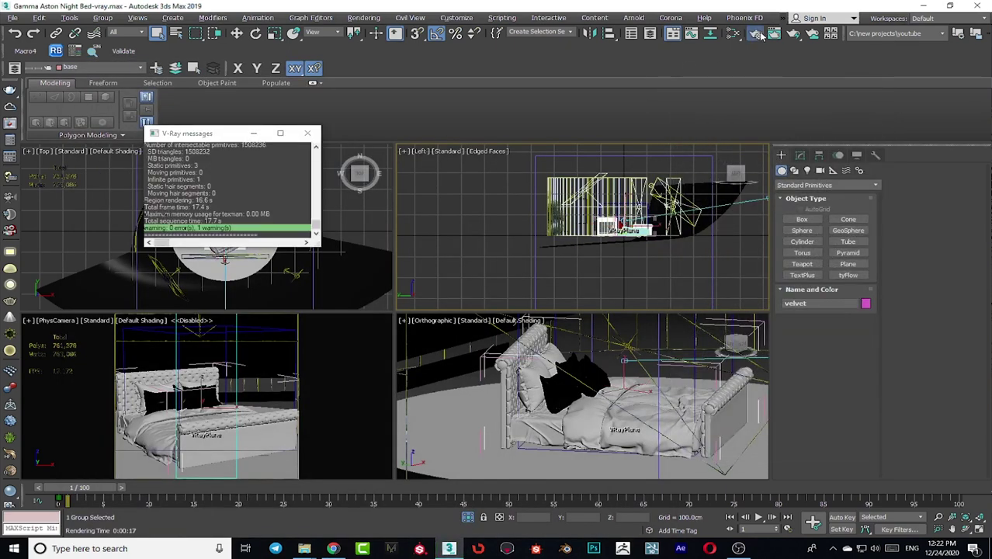
# Step: Open the render setup and expand the V-Ray global switches that hold the material override option
pyautogui.click(754, 35)
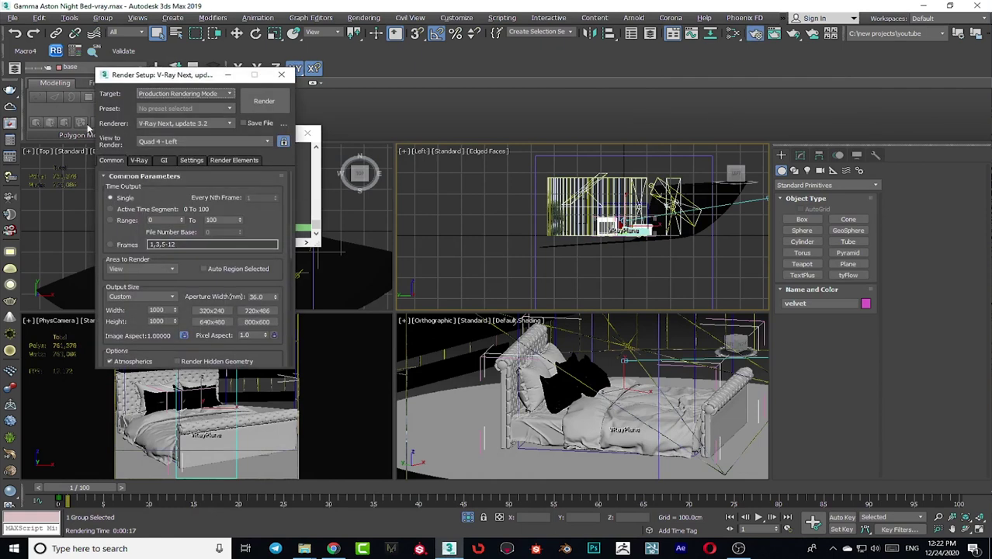
pyautogui.moveTo(162, 80); pyautogui.dragTo(357, 101)
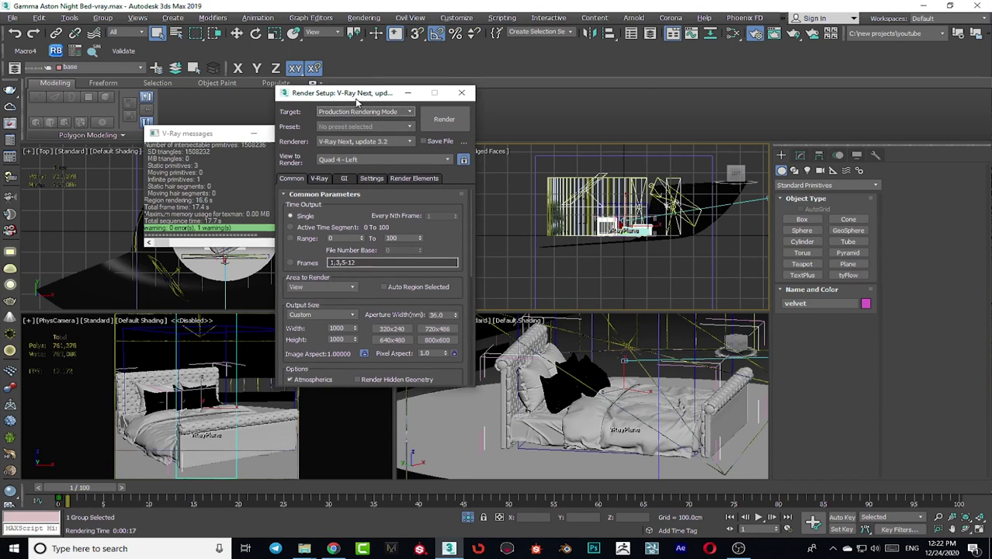
pyautogui.click(319, 178)
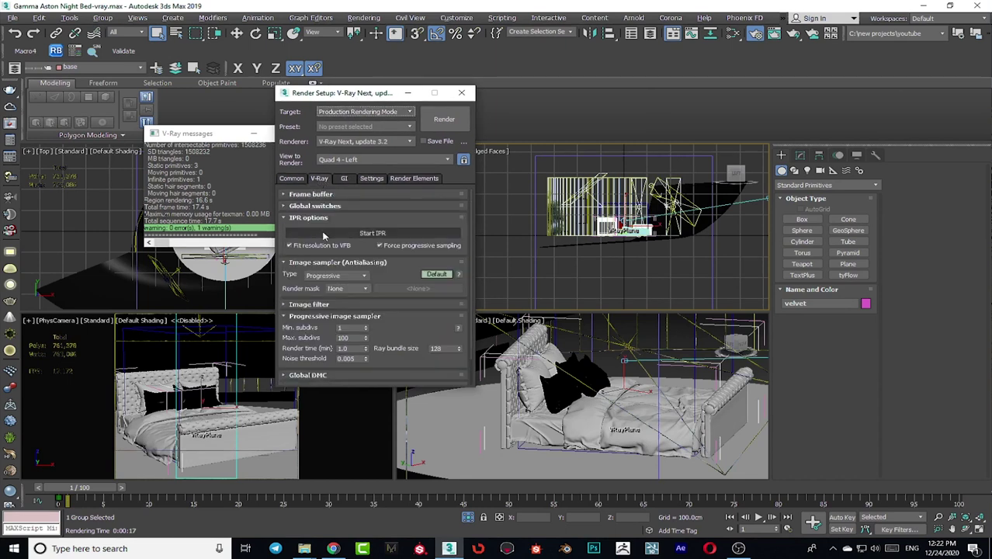
pyautogui.click(310, 206)
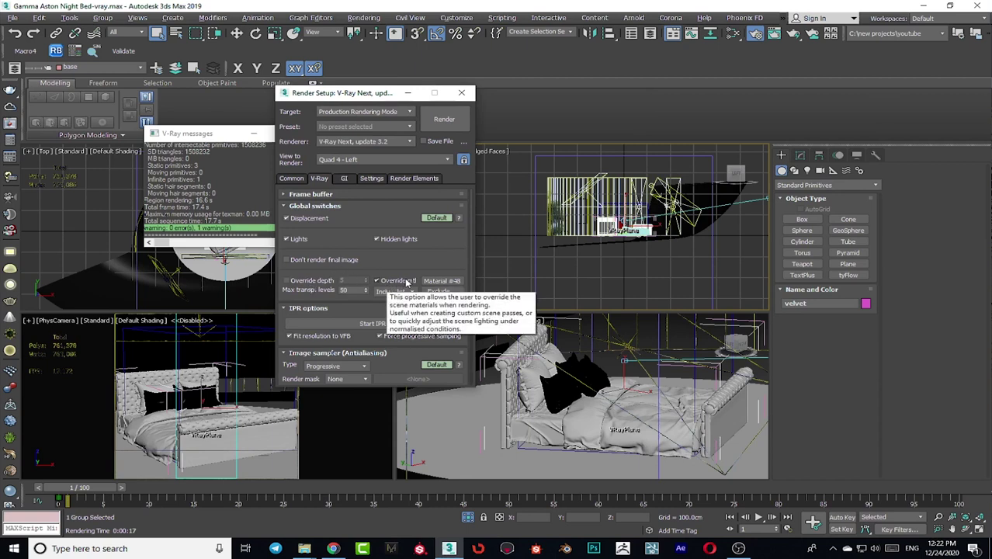
# Step: Create a Standard material in the Slate Material Editor and assign it as an instance to the V-Ray material override
pyautogui.press('m')
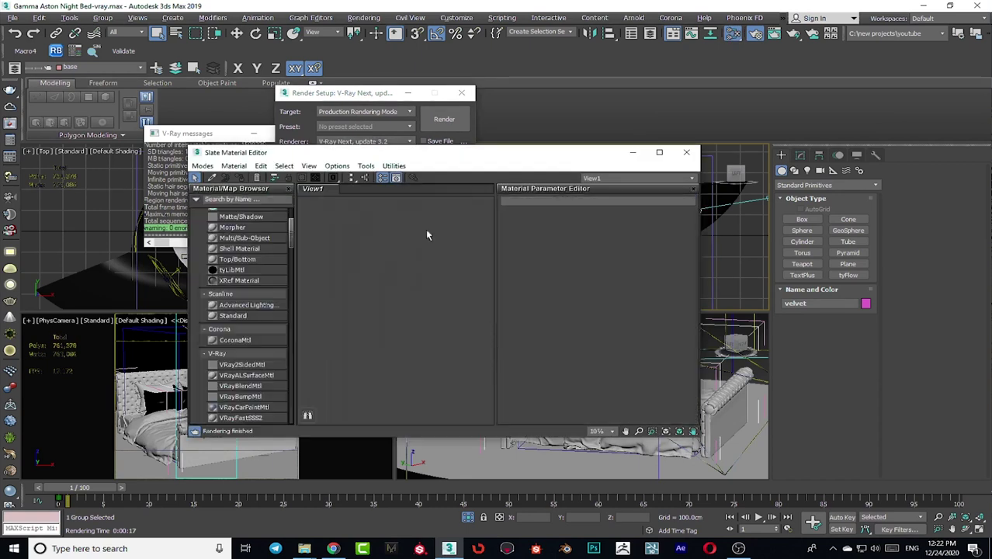
pyautogui.moveTo(502, 158); pyautogui.dragTo(851, 150)
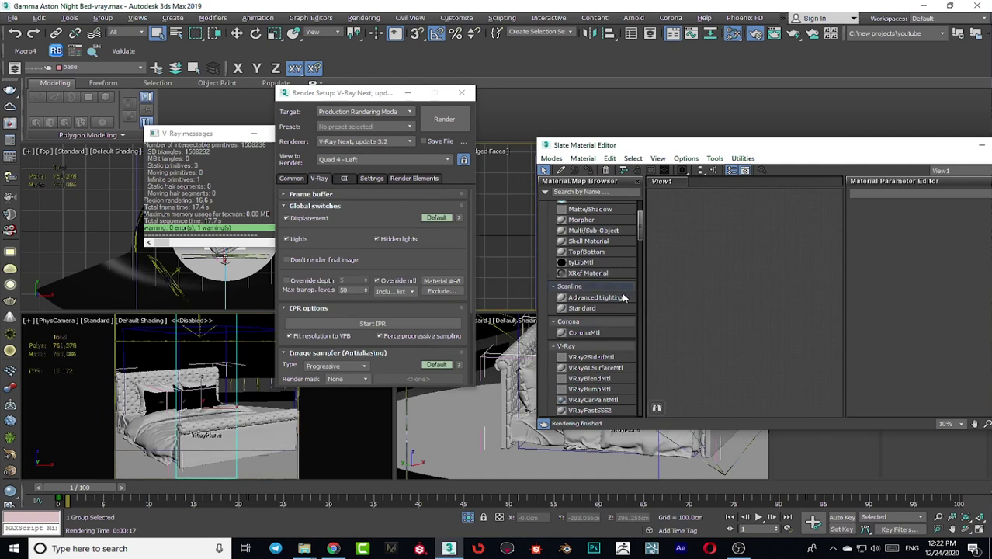
pyautogui.moveTo(600, 308); pyautogui.dragTo(743, 223)
pyautogui.moveTo(740, 272); pyautogui.dragTo(440, 279)
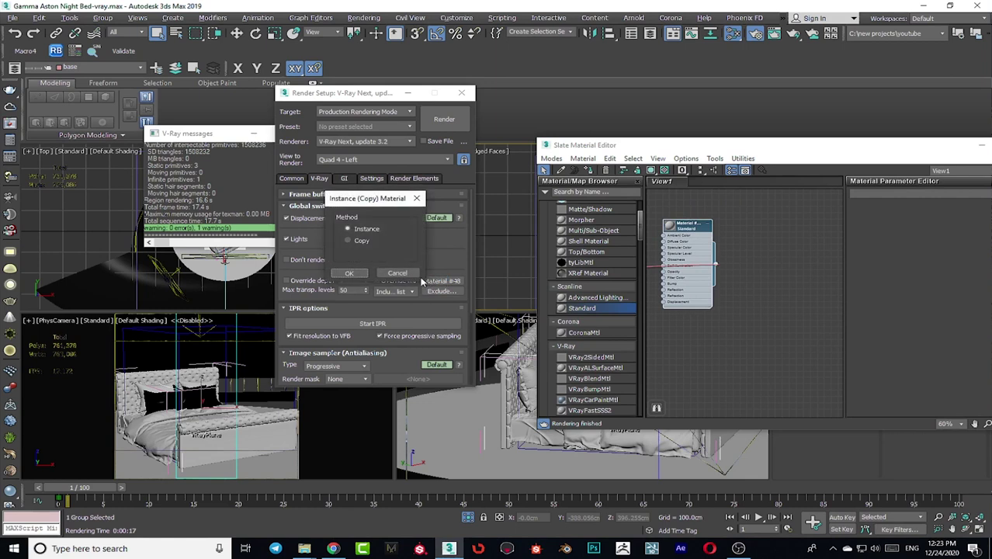
pyautogui.click(350, 273)
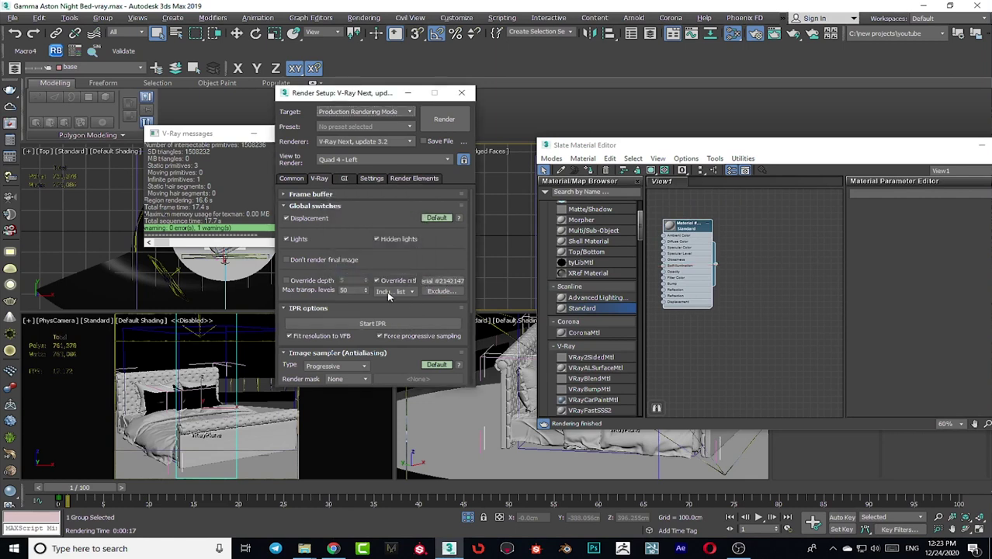
# Step: Activate the PhysCamera view, review the objects in the material override's exclude list, and close the list unchanged
pyautogui.rightClick(326, 451)
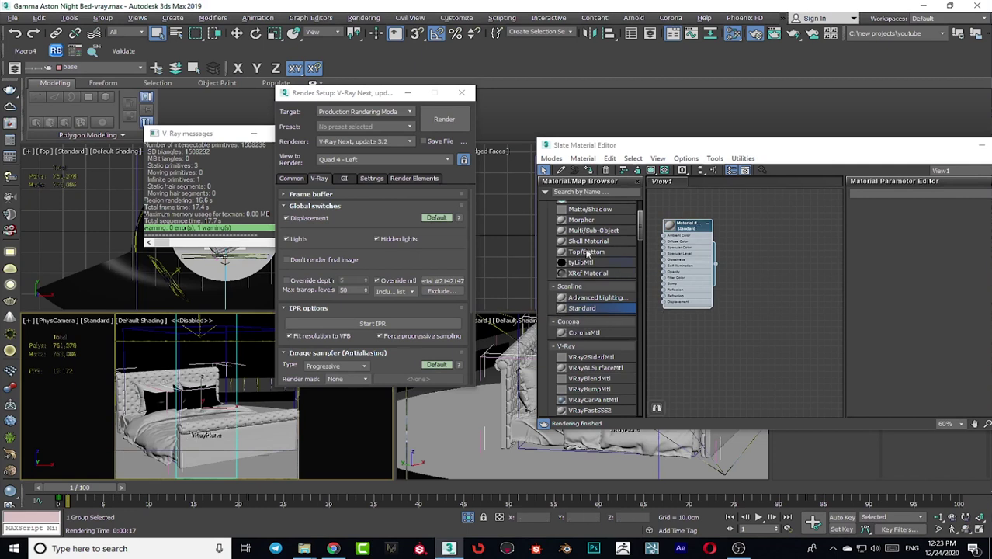
pyautogui.click(437, 291)
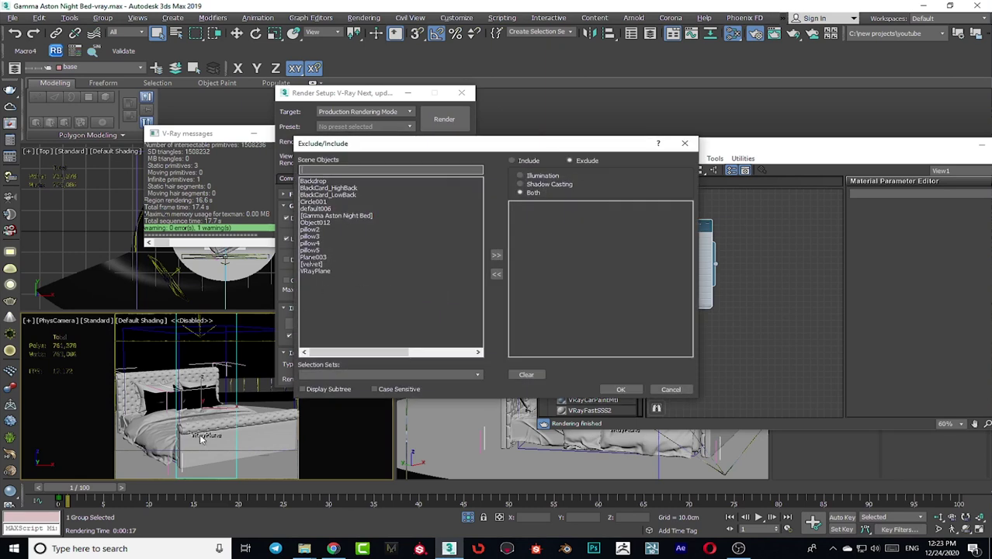
pyautogui.moveTo(541, 148); pyautogui.dragTo(541, 334)
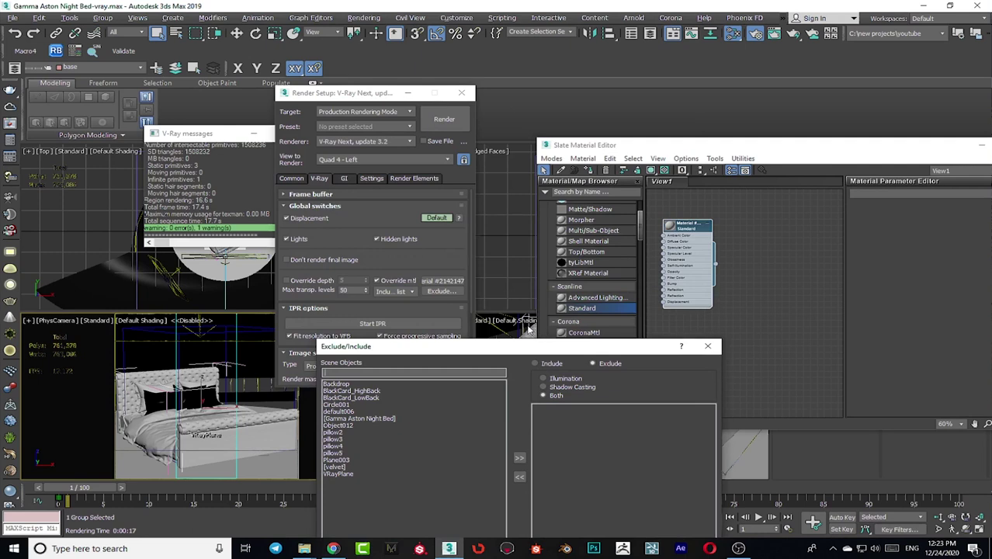
pyautogui.click(707, 346)
# Step: Inspect the upholstered bed frame and its group name, and undo the test move of the group
pyautogui.moveTo(800, 144); pyautogui.dragTo(229, 172)
pyautogui.scroll(4, 533, 413)
pyautogui.moveTo(488, 386); pyautogui.dragTo(454, 381, button='middle')
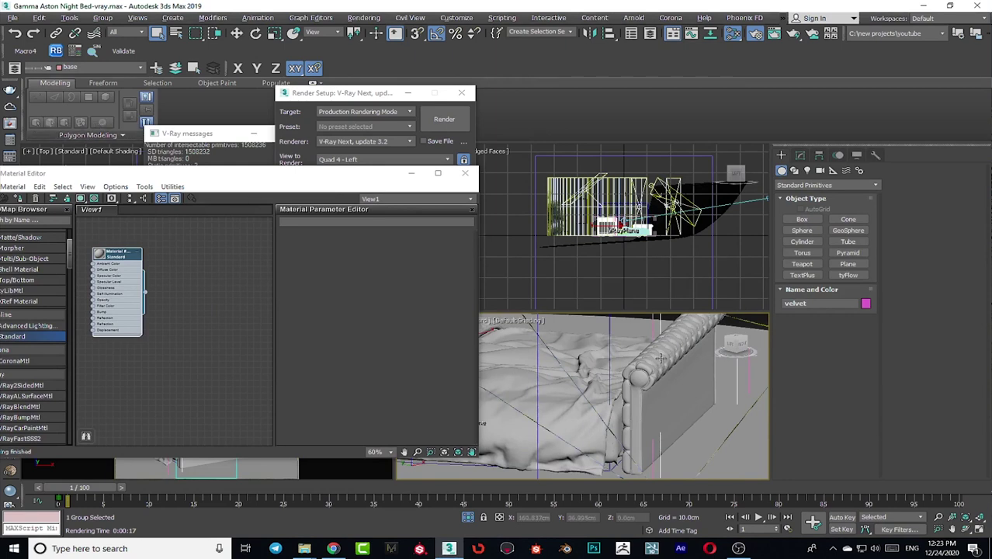
pyautogui.click(799, 154)
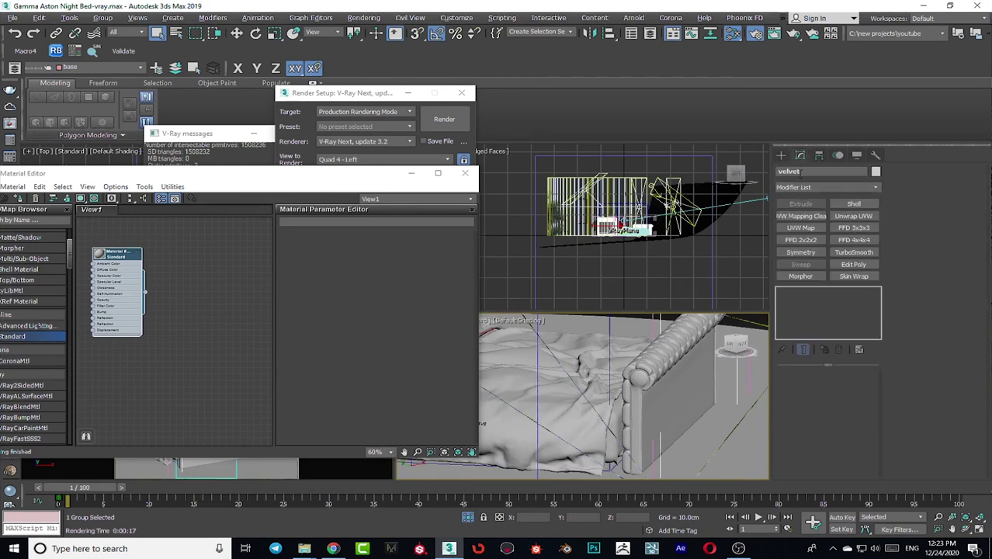
pyautogui.scroll(-5, 648, 379)
pyautogui.press('w')
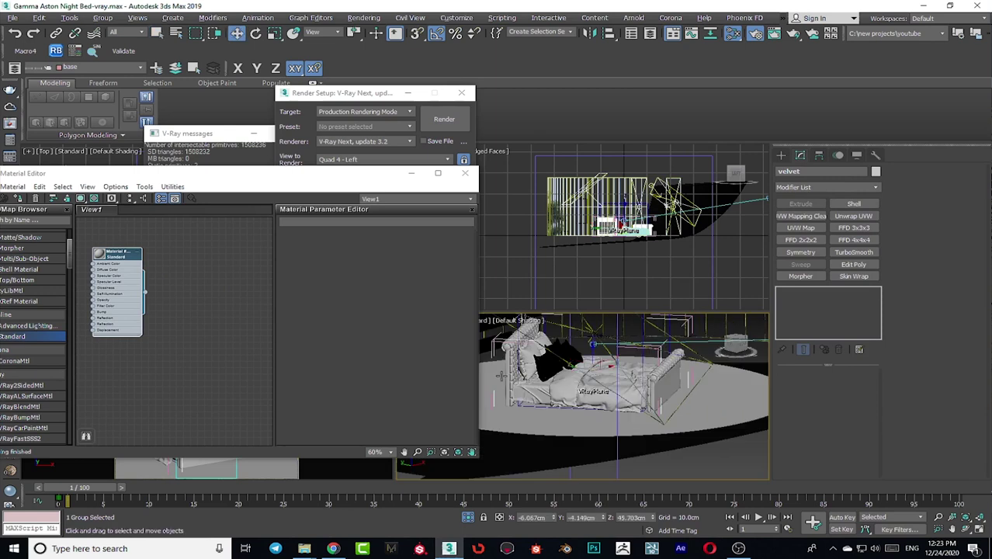
pyautogui.moveTo(578, 368); pyautogui.dragTo(538, 356)
pyautogui.hotkey('ctrl', 'z')
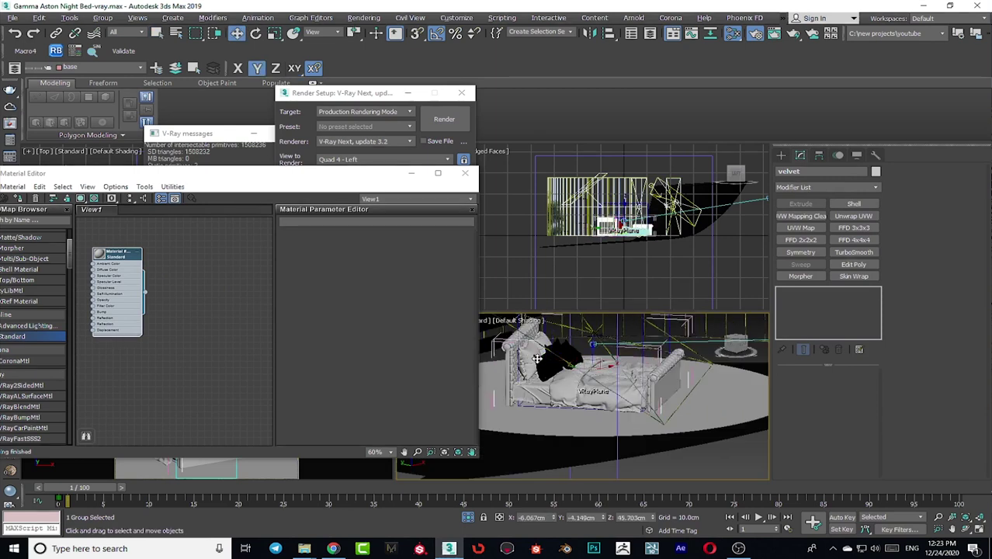
# Step: Add the [velvet] group to the exclude list of the V-Ray material override
pyautogui.moveTo(208, 179); pyautogui.dragTo(743, 242)
pyautogui.click(440, 291)
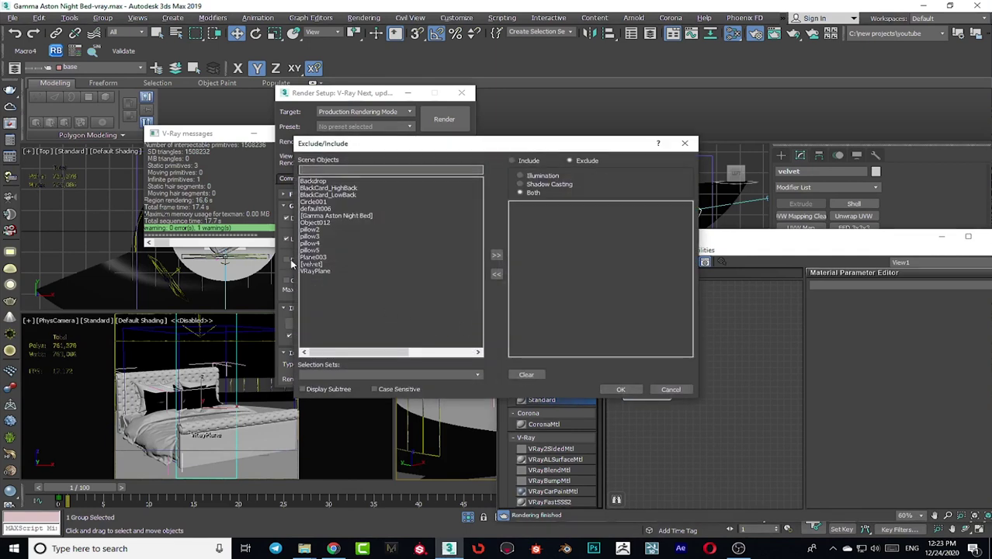
pyautogui.click(314, 264)
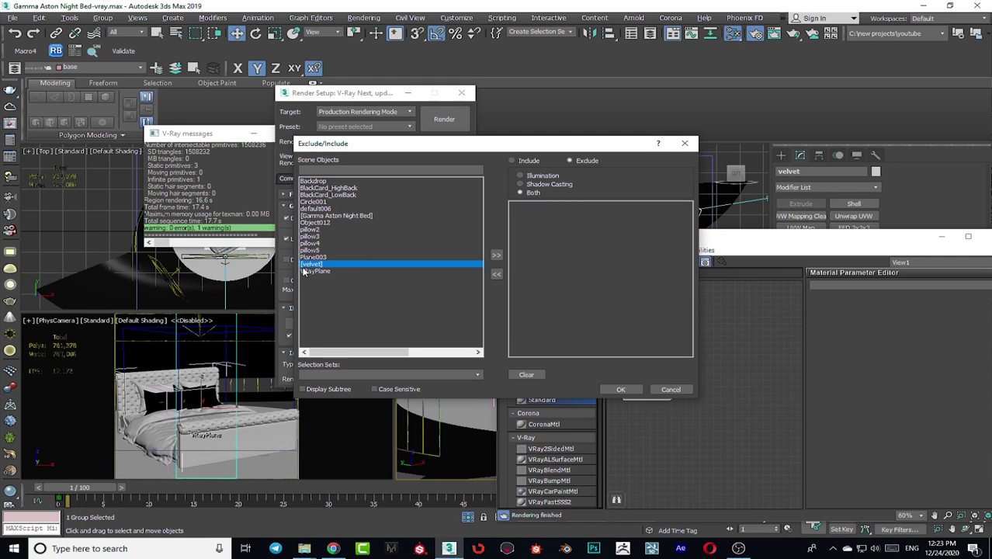
pyautogui.click(496, 256)
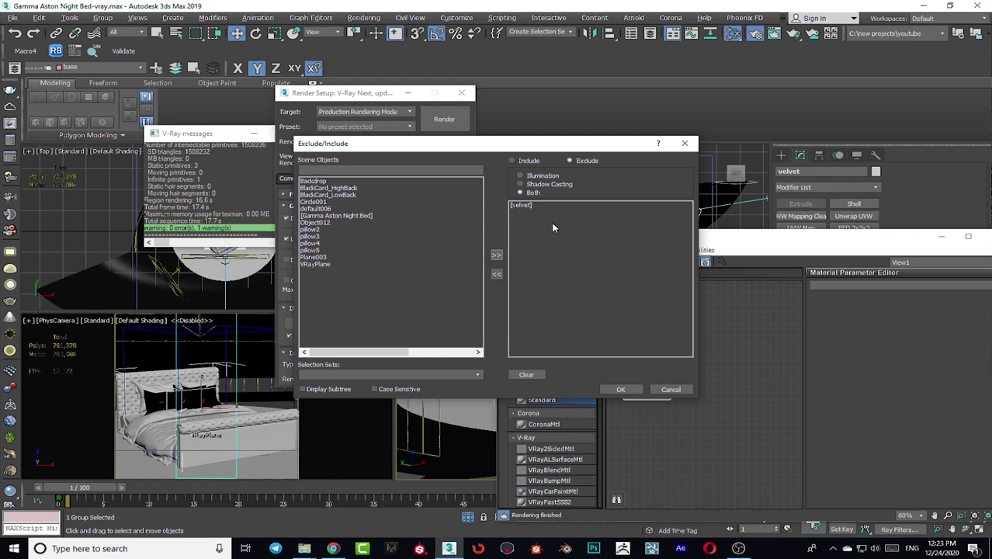
pyautogui.click(626, 388)
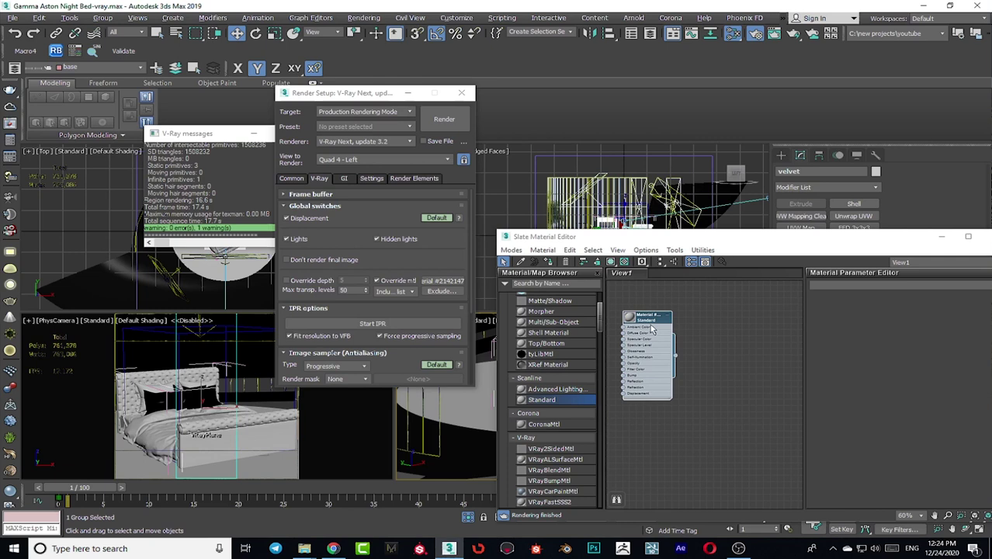
# Step: Delete the Standard material node from the Slate view and close the render setup
pyautogui.press('Delete')
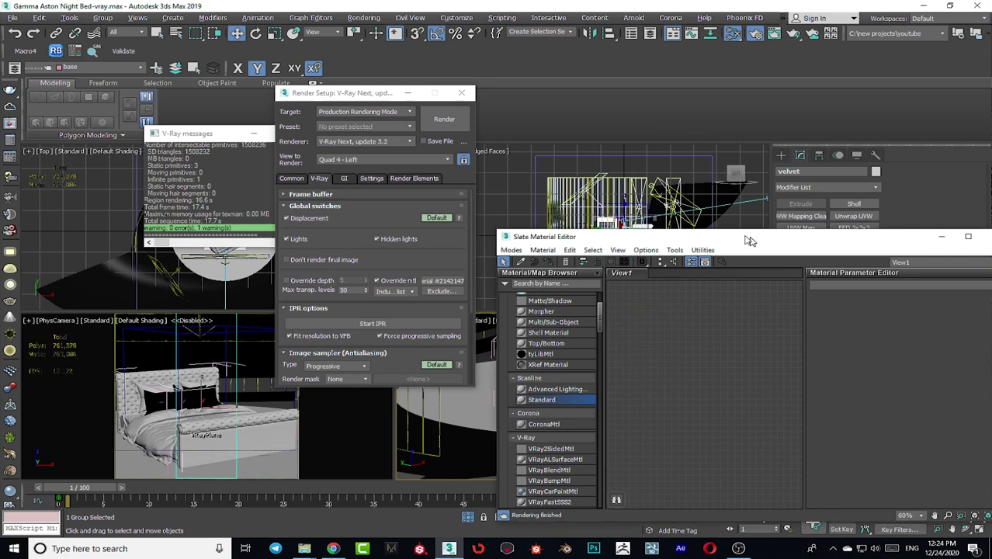
pyautogui.moveTo(749, 240); pyautogui.dragTo(632, 234)
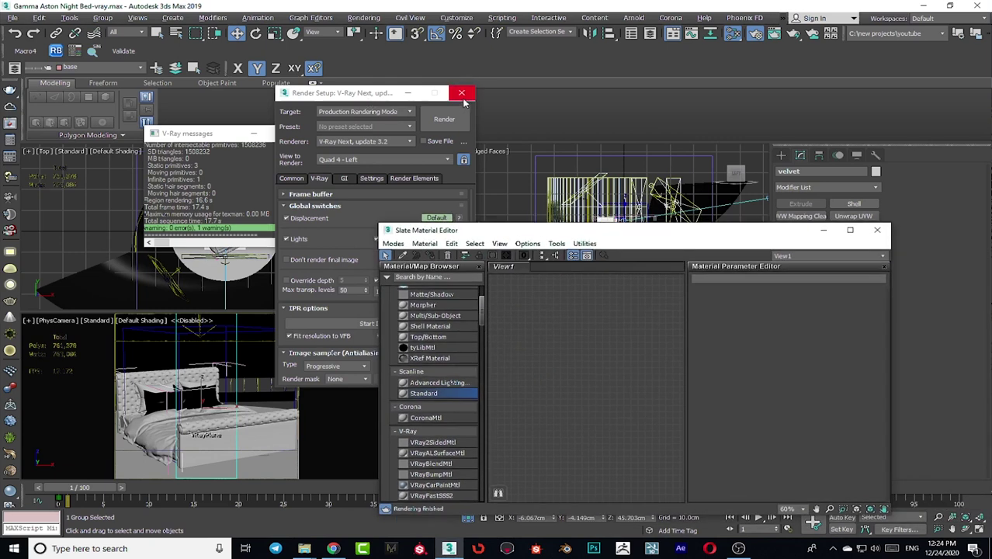
pyautogui.click(462, 94)
pyautogui.moveTo(554, 230); pyautogui.dragTo(597, 167)
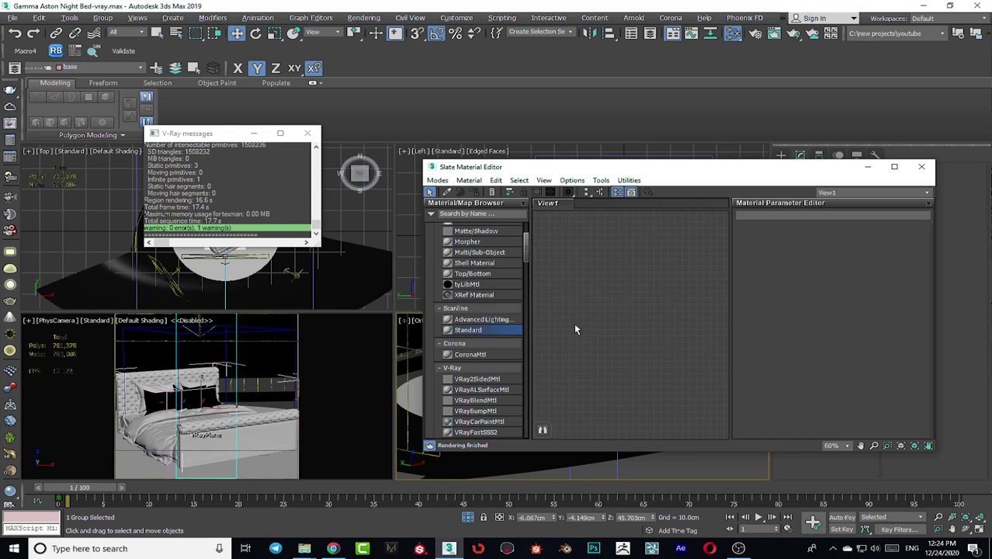
# Step: Create a VRayMtl material in the Slate view and assign it to the selected velvet group
pyautogui.rightClick(576, 276)
pyautogui.moveTo(615, 329)
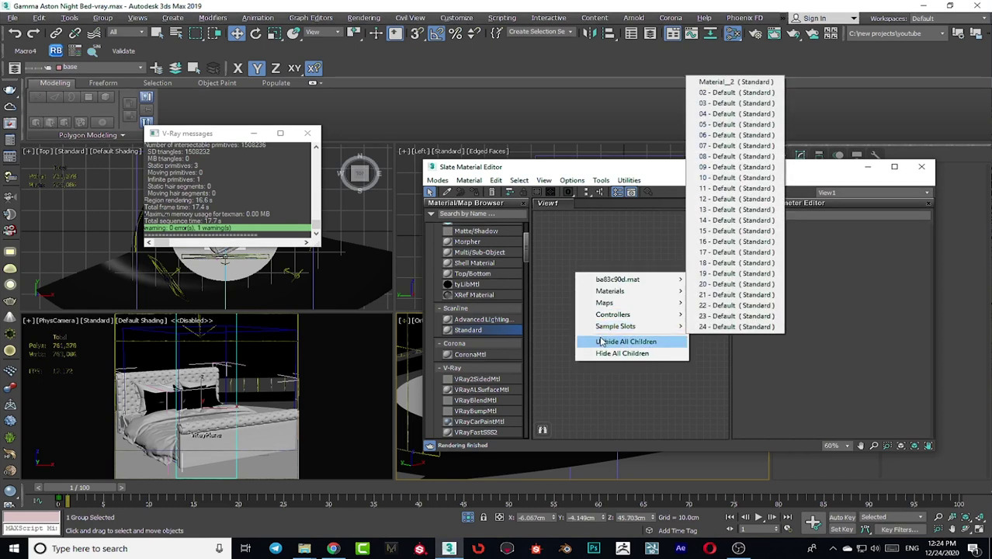
pyautogui.moveTo(679, 293)
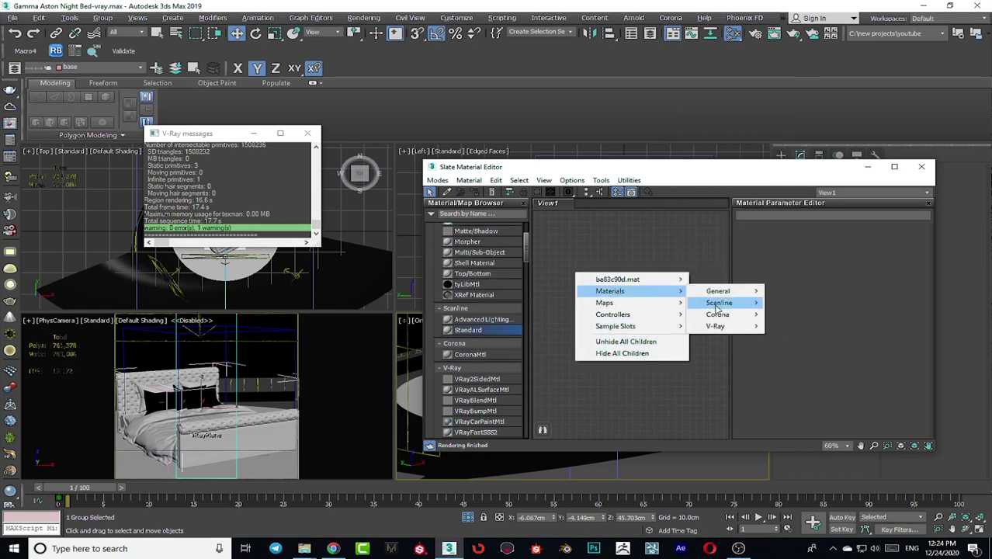
pyautogui.moveTo(728, 326)
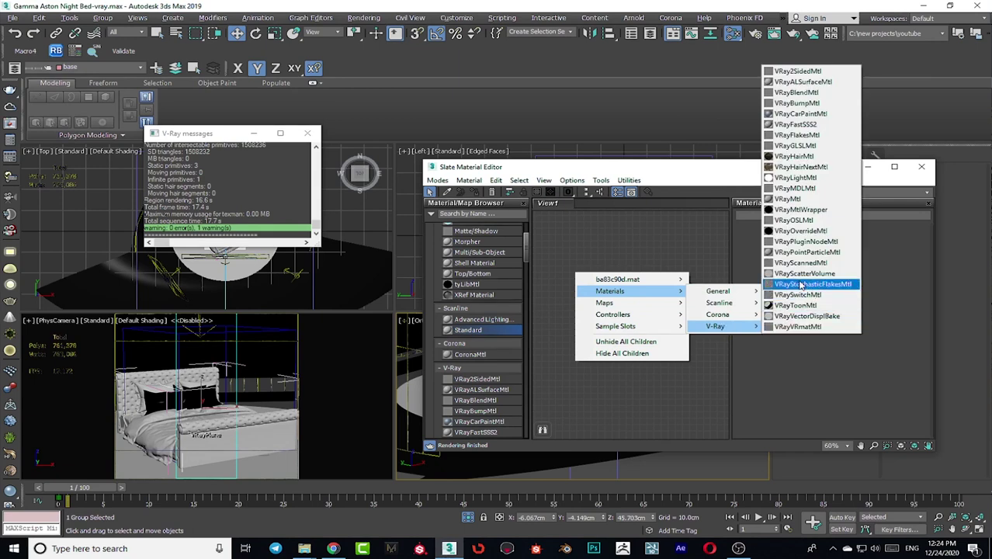
pyautogui.click(788, 198)
pyautogui.moveTo(576, 284); pyautogui.dragTo(620, 264)
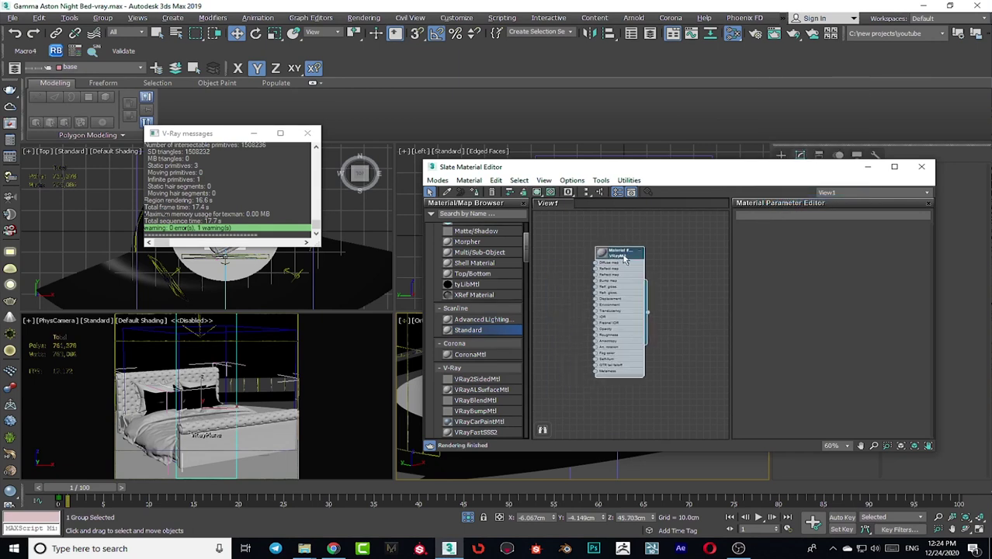
pyautogui.click(216, 441)
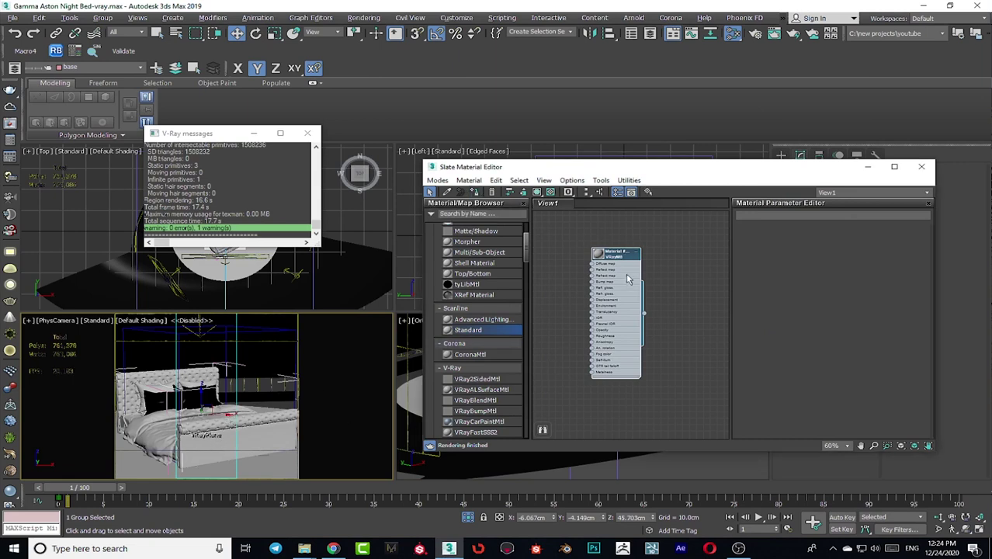
pyautogui.moveTo(628, 280); pyautogui.dragTo(669, 292)
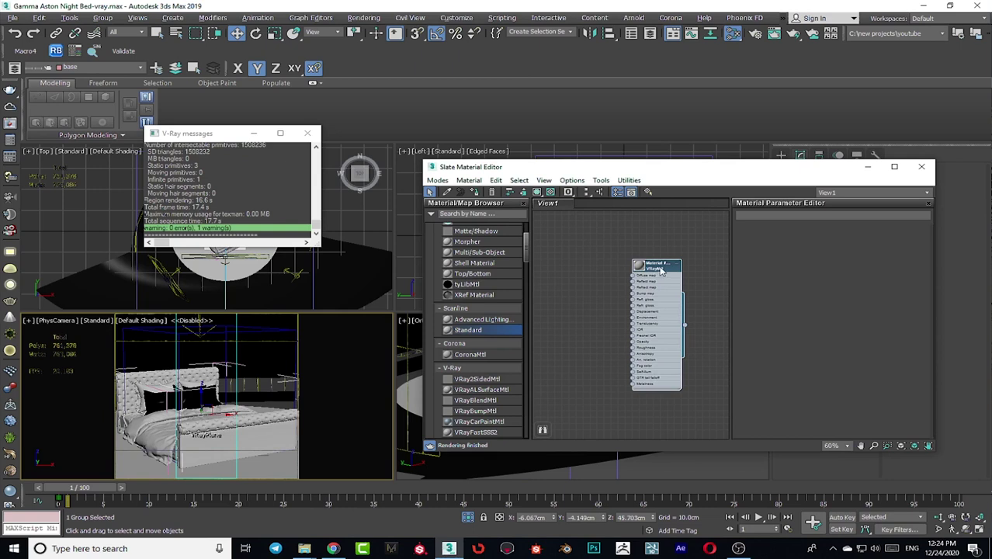
# Step: Set the new VRayMtl material's diffuse color to a medium blue
pyautogui.doubleClick(660, 270)
pyautogui.click(802, 241)
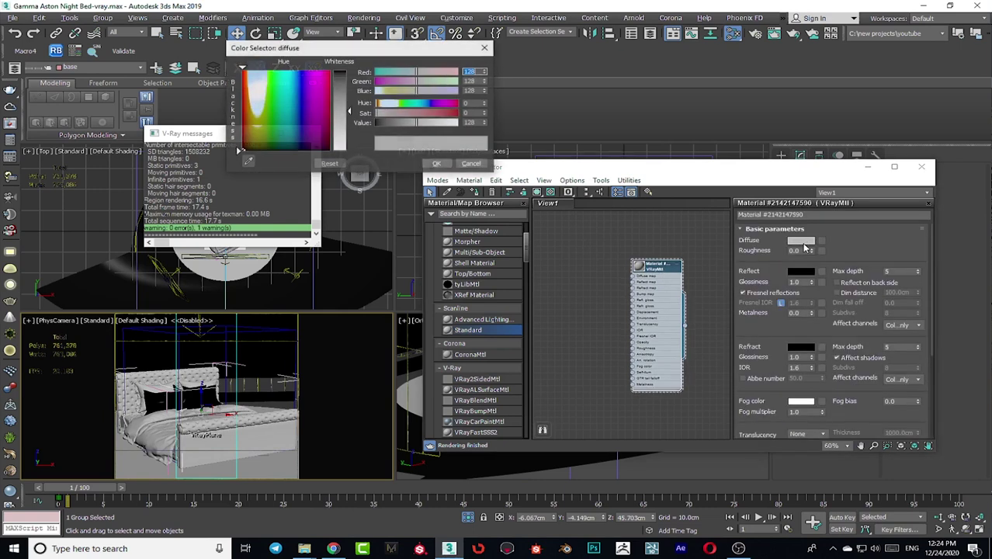
pyautogui.click(296, 113)
pyautogui.moveTo(338, 119); pyautogui.dragTo(339, 83)
pyautogui.click(438, 164)
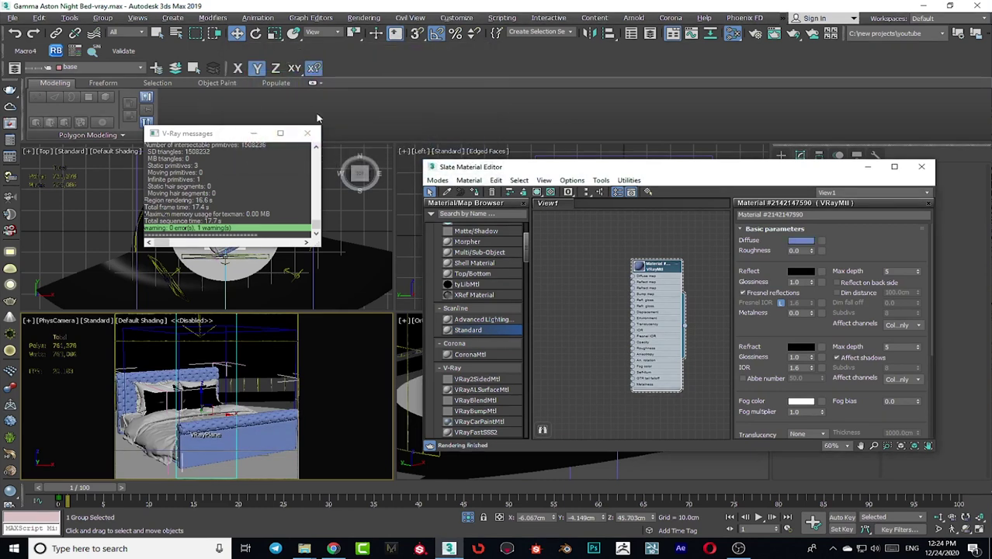
# Step: Maximize the PhysCamera view and start a V-Ray IPR render of it
pyautogui.moveTo(230, 140); pyautogui.dragTo(52, 504)
pyautogui.hotkey('alt', 'w')
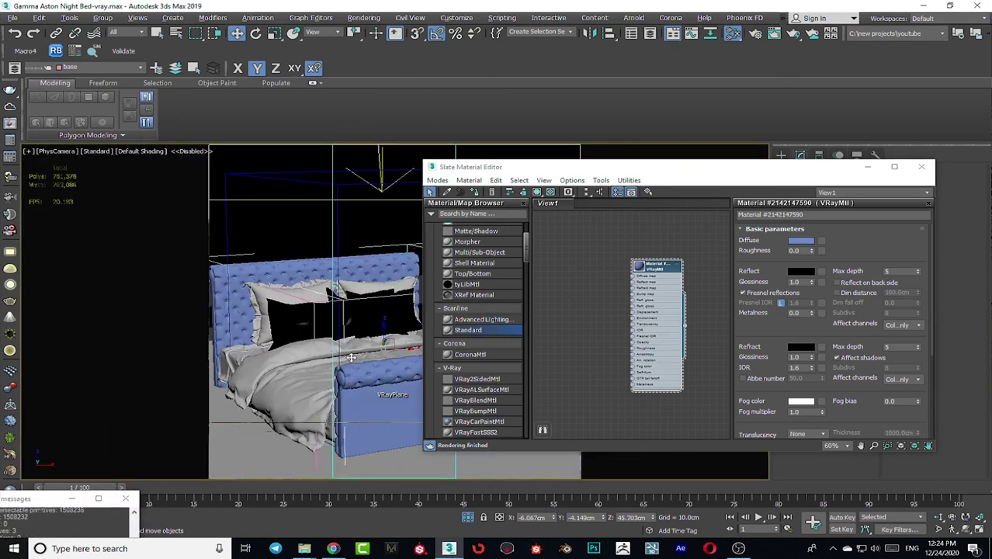
pyautogui.moveTo(616, 173); pyautogui.dragTo(740, 170)
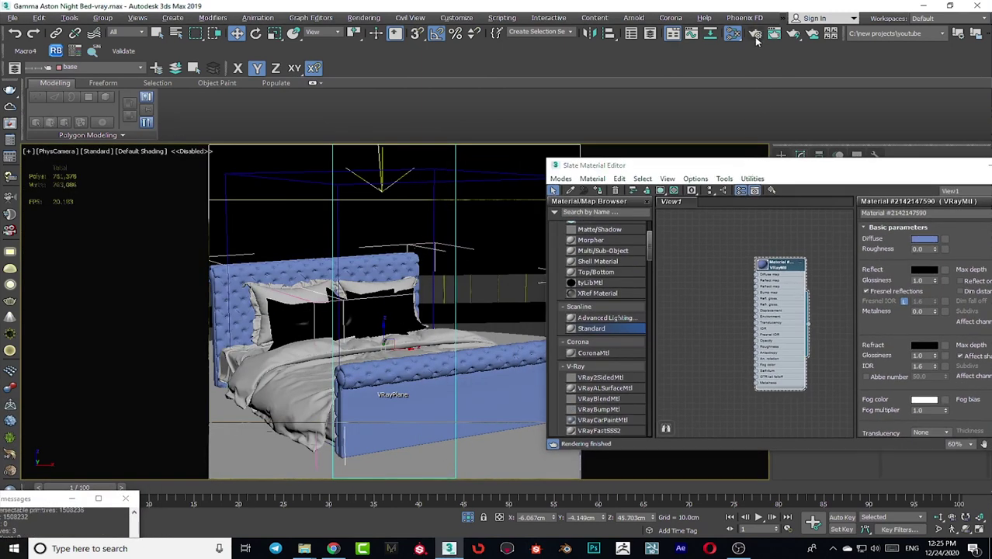
pyautogui.press('F10')
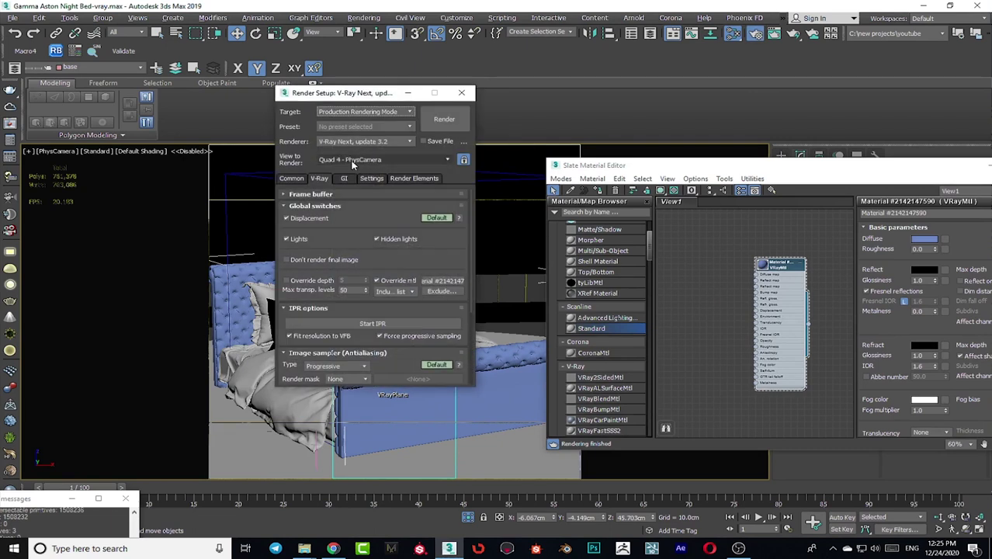
pyautogui.click(369, 324)
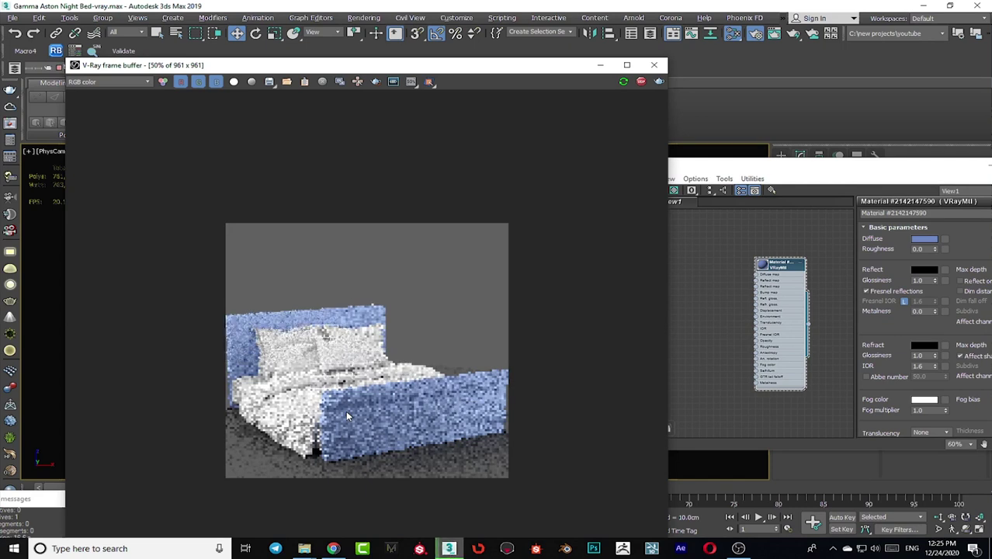
# Step: Change the VRayMtl diffuse color to green with RGB values 40, 80, 40
pyautogui.moveTo(809, 167); pyautogui.dragTo(901, 165)
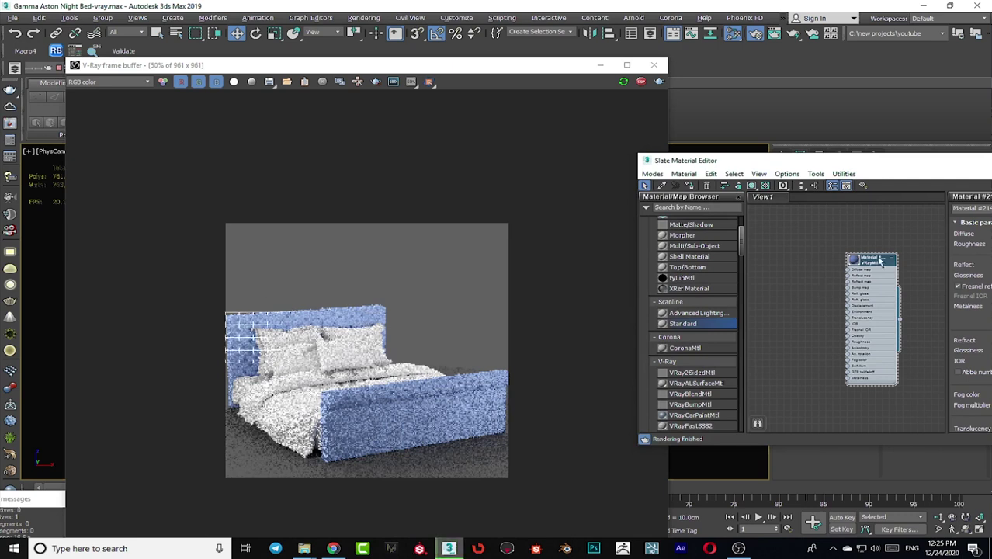
pyautogui.moveTo(870, 167); pyautogui.dragTo(757, 124)
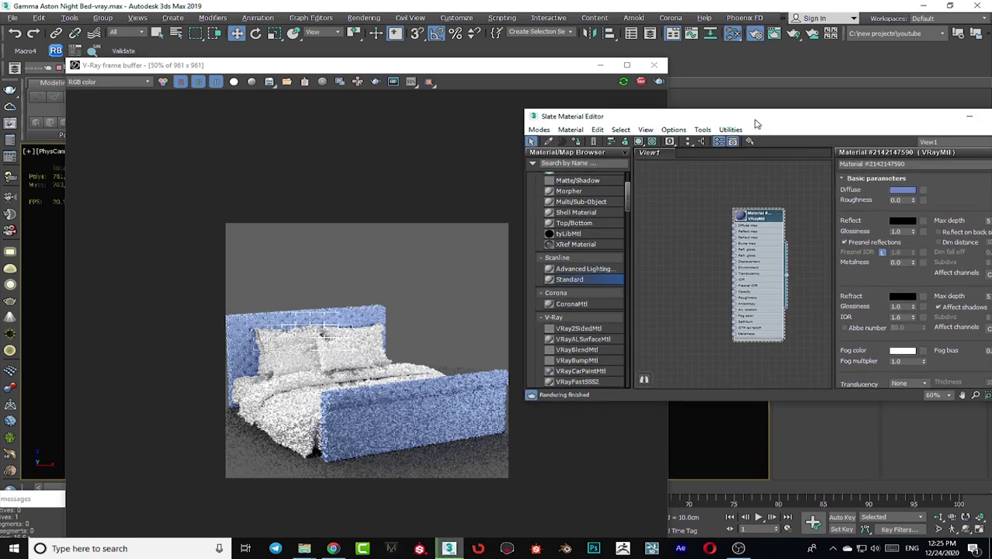
pyautogui.click(903, 190)
pyautogui.moveTo(299, 115); pyautogui.dragTo(271, 137)
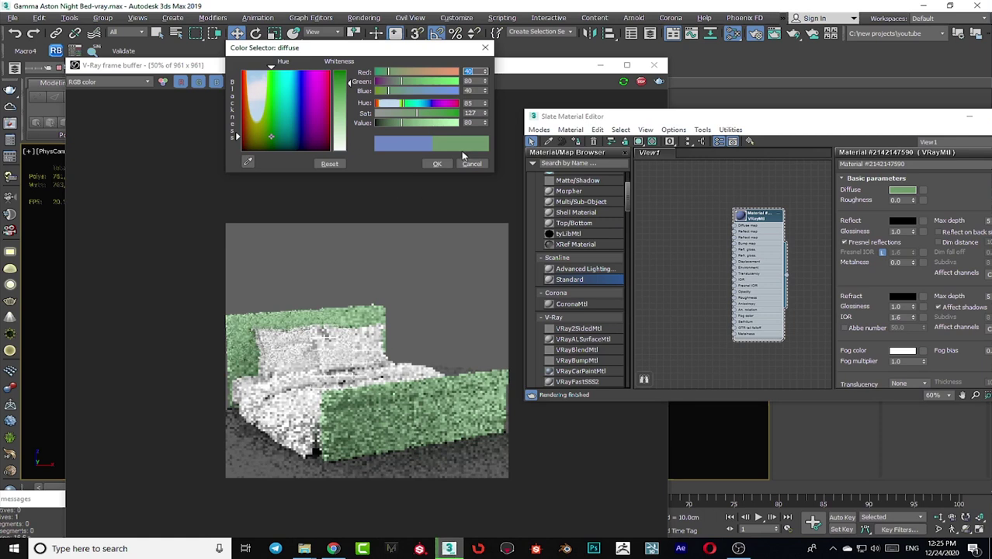
pyautogui.click(437, 164)
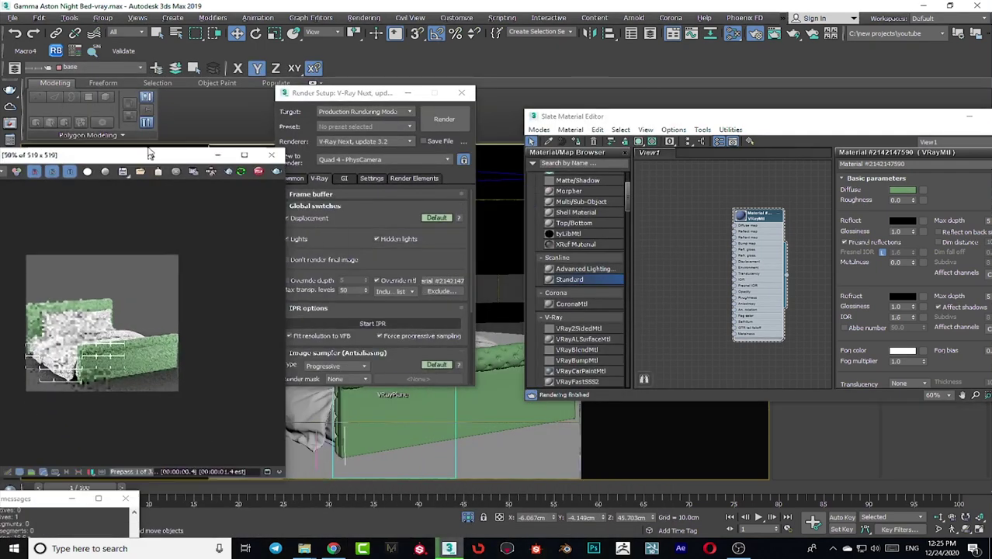
# Step: Close the render setup and arrange the V-Ray frame buffer and Slate Material Editor side by side
pyautogui.moveTo(149, 154); pyautogui.dragTo(150, 85)
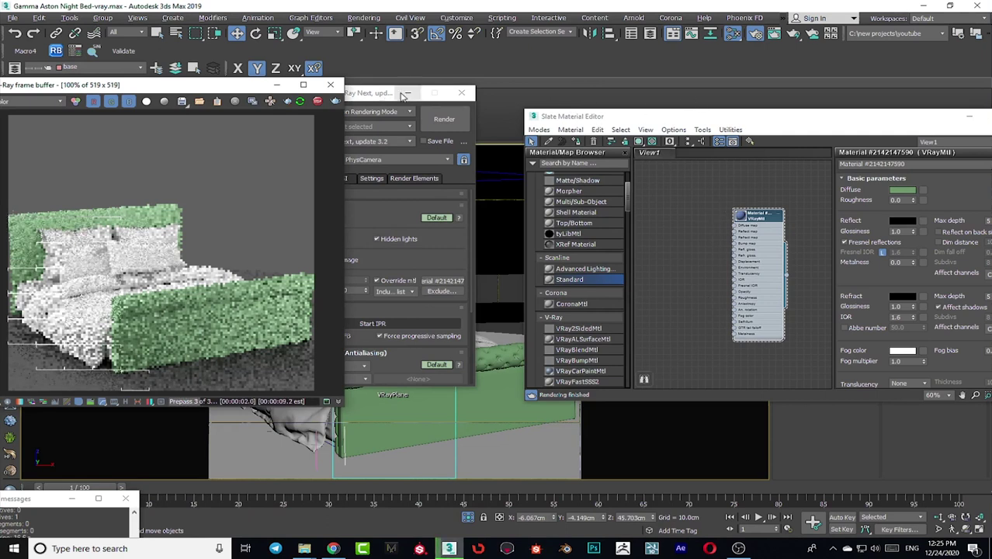
pyautogui.click(461, 92)
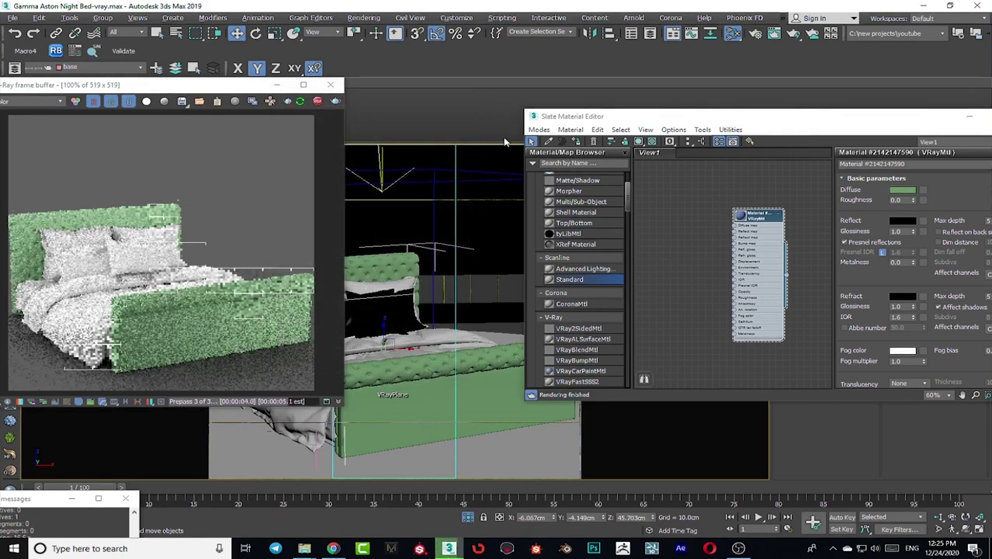
pyautogui.moveTo(834, 116); pyautogui.dragTo(740, 104)
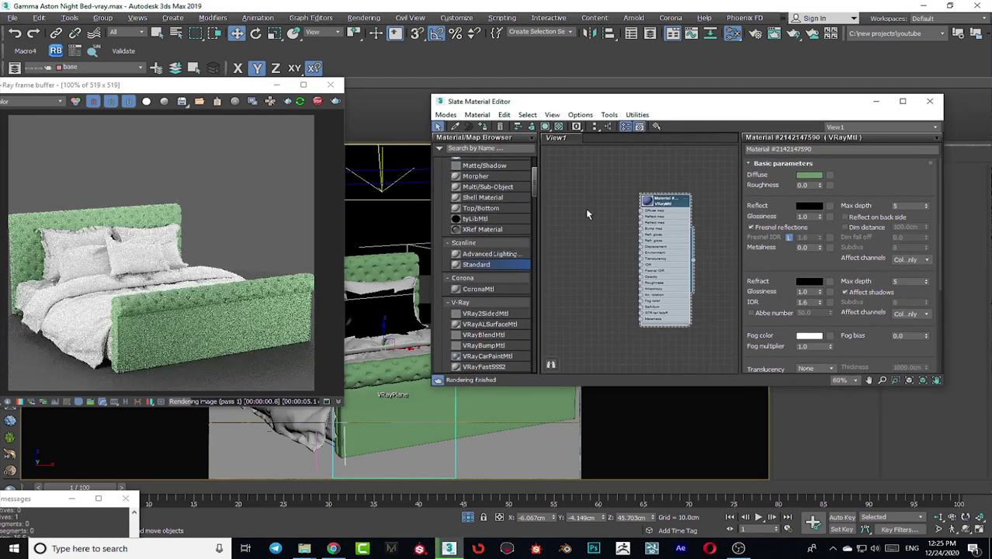
# Step: Add a Falloff map node to the Slate view beside the VRayMtl material
pyautogui.rightClick(574, 277)
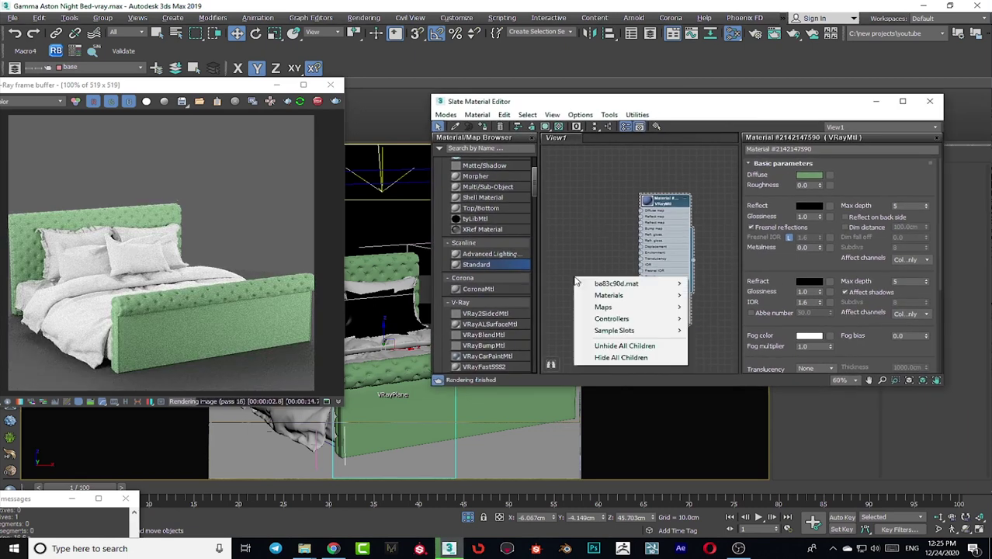
pyautogui.moveTo(675, 311)
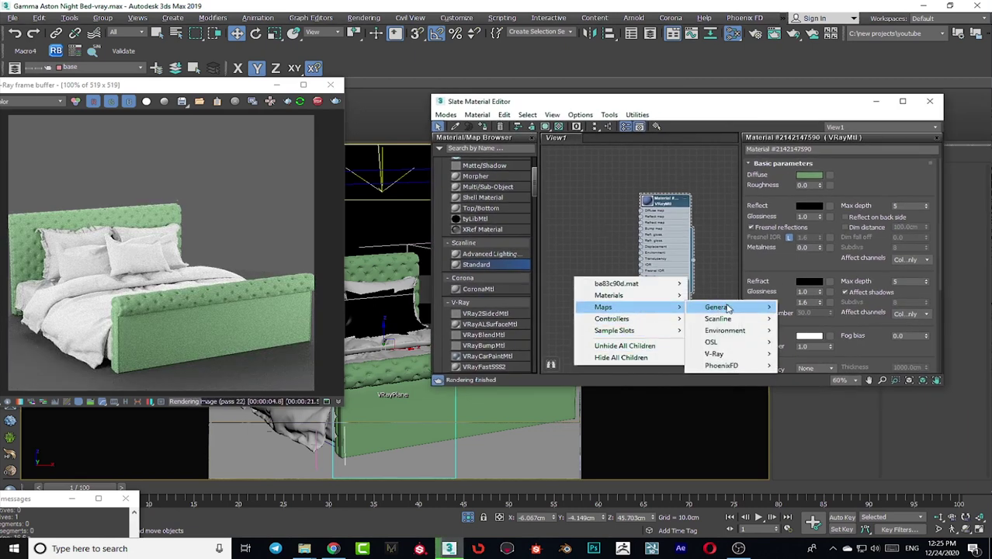
pyautogui.moveTo(726, 308)
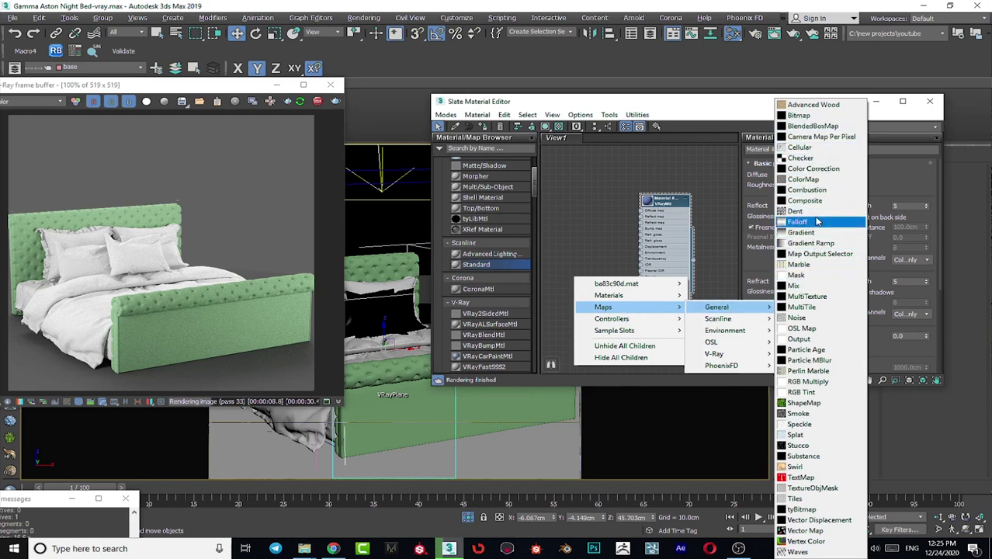
pyautogui.rightClick(572, 235)
pyautogui.moveTo(621, 264)
pyautogui.moveTo(740, 266)
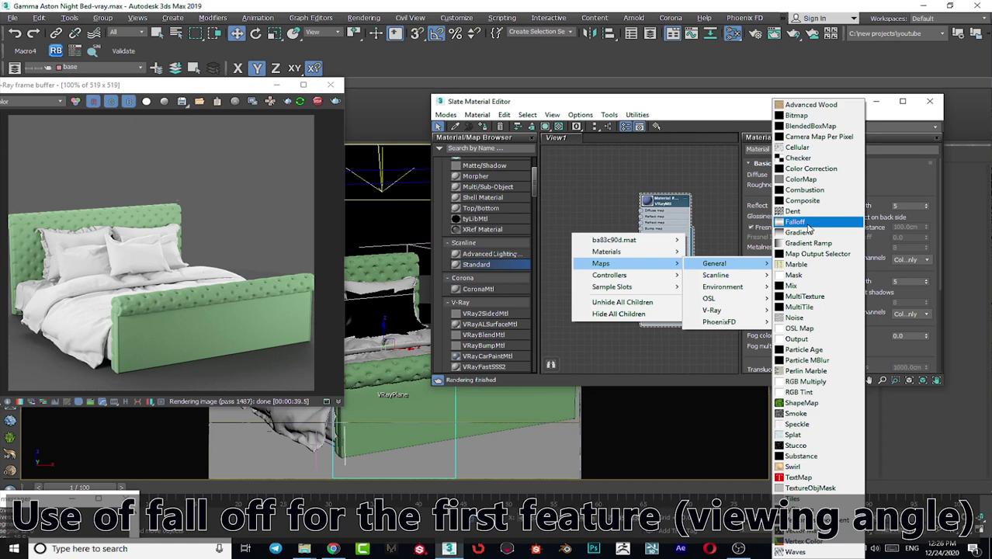
pyautogui.click(807, 224)
pyautogui.scroll(5, 567, 251)
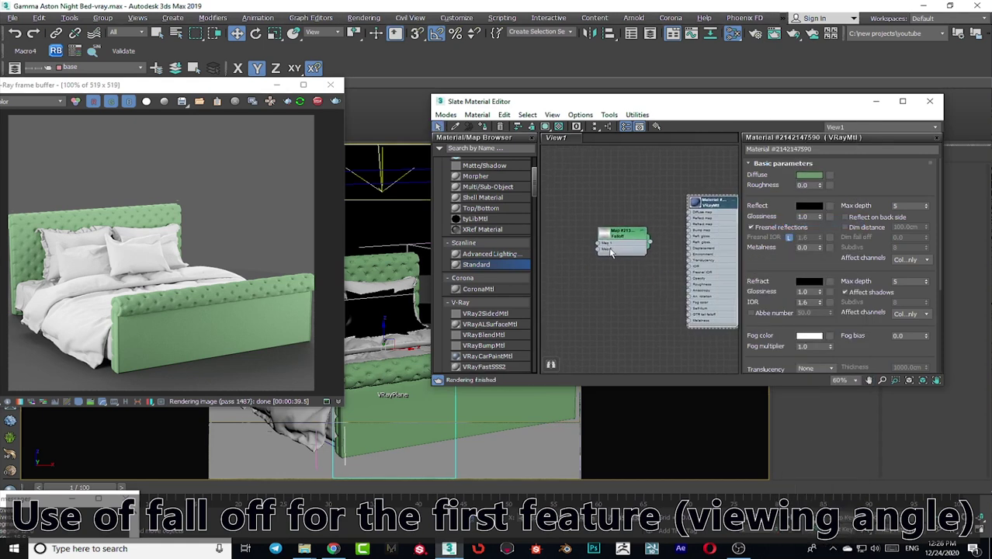
# Step: Enlarge the Falloff node's preview and connect the Falloff map to the VRayMtl's Diffuse map input
pyautogui.doubleClick(613, 237)
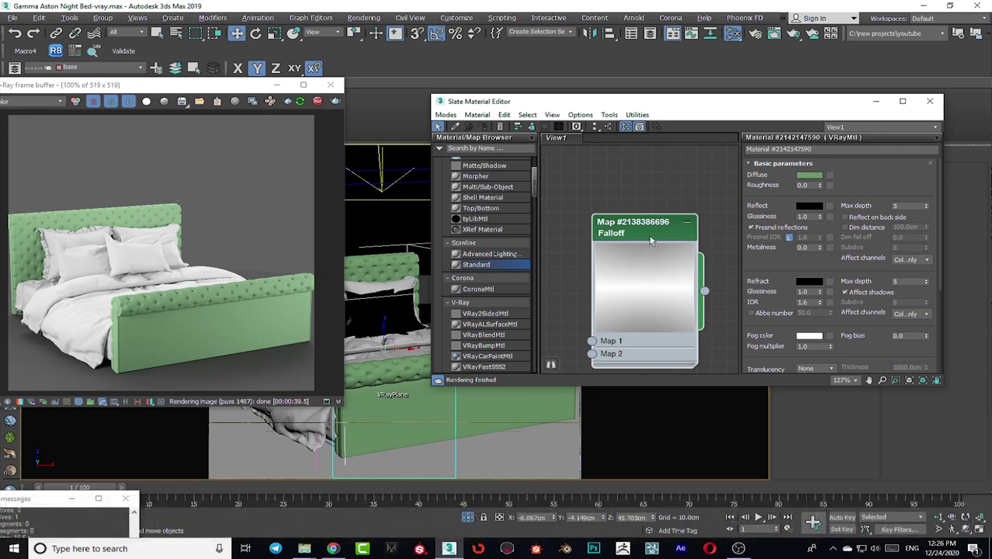
pyautogui.moveTo(655, 239); pyautogui.dragTo(611, 225, button='middle')
pyautogui.scroll(-4, 611, 225)
pyautogui.moveTo(661, 247); pyautogui.dragTo(637, 260, button='middle')
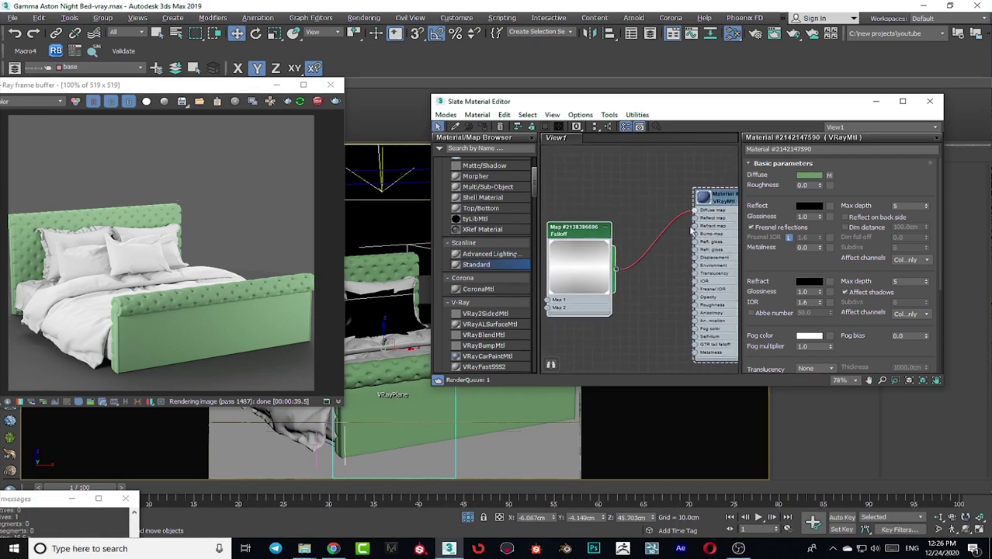
pyautogui.moveTo(683, 253); pyautogui.dragTo(582, 288, button='middle')
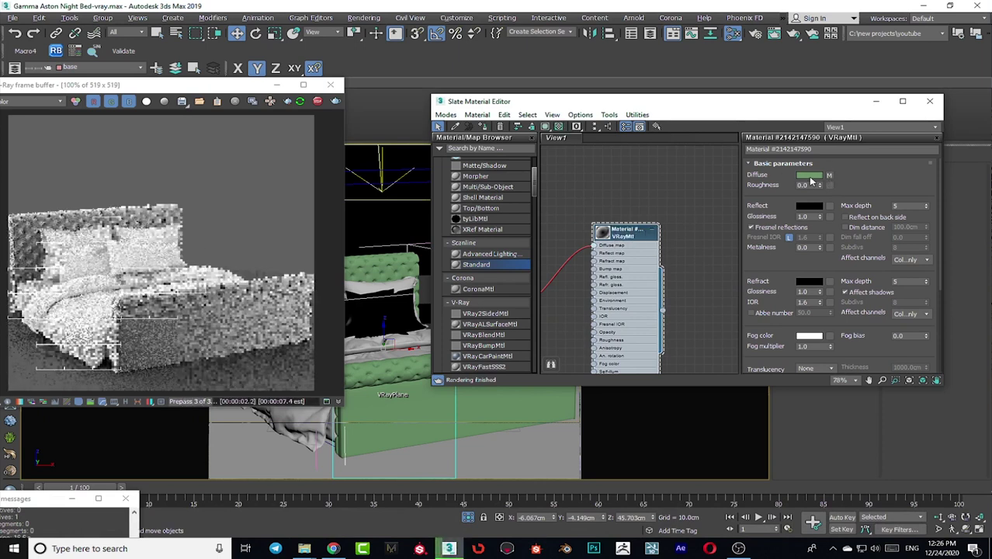
# Step: Enlarge the VRayMtl node's preview and examine the falloff shading on the tufted bed frame in the render
pyautogui.scroll(-3, 489, 272)
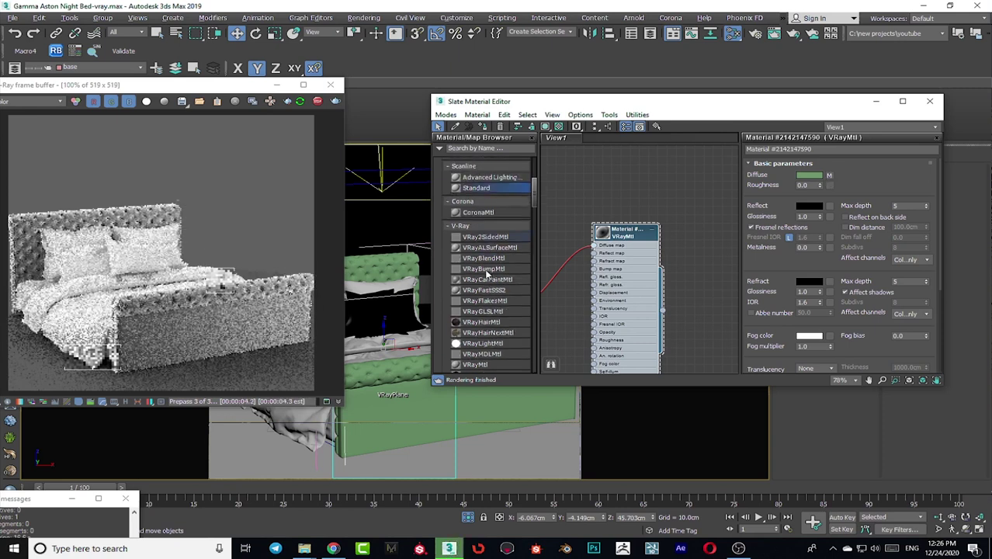
pyautogui.scroll(-2, 587, 282)
pyautogui.moveTo(588, 281); pyautogui.dragTo(645, 249, button='middle')
pyautogui.scroll(1, 669, 207)
pyautogui.doubleClick(681, 207)
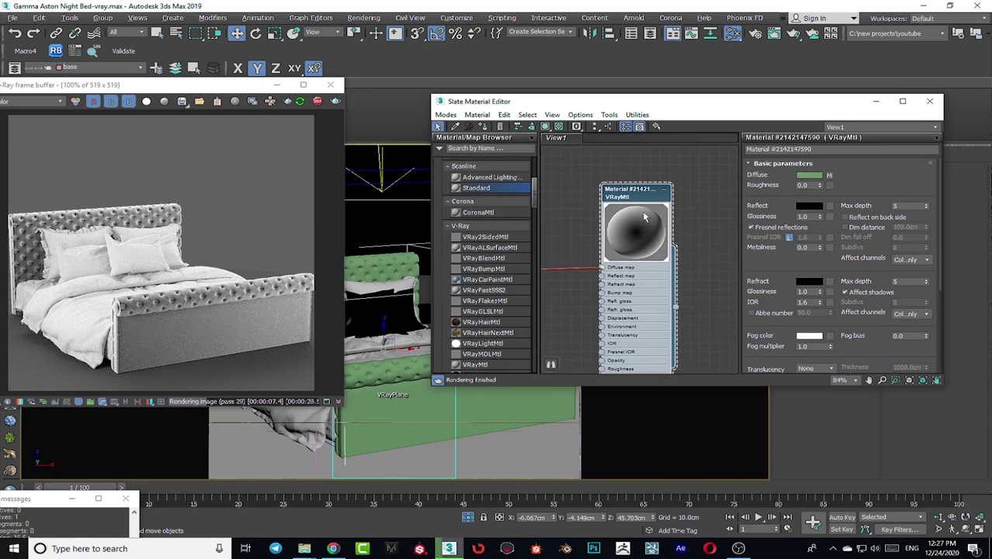
pyautogui.scroll(2, 137, 312)
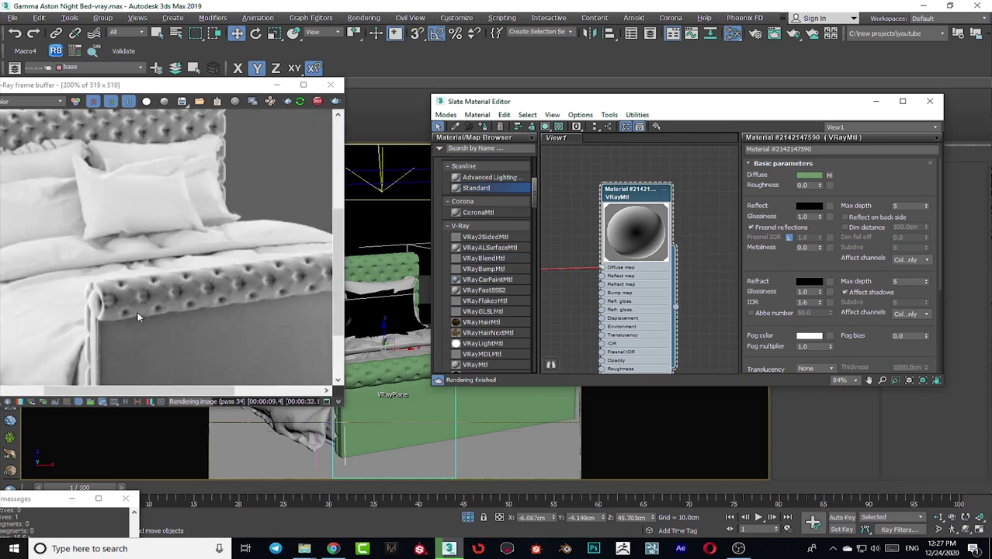
pyautogui.moveTo(157, 289); pyautogui.dragTo(97, 254, button='middle')
pyautogui.scroll(-1, 97, 255)
pyautogui.scroll(-2, 197, 288)
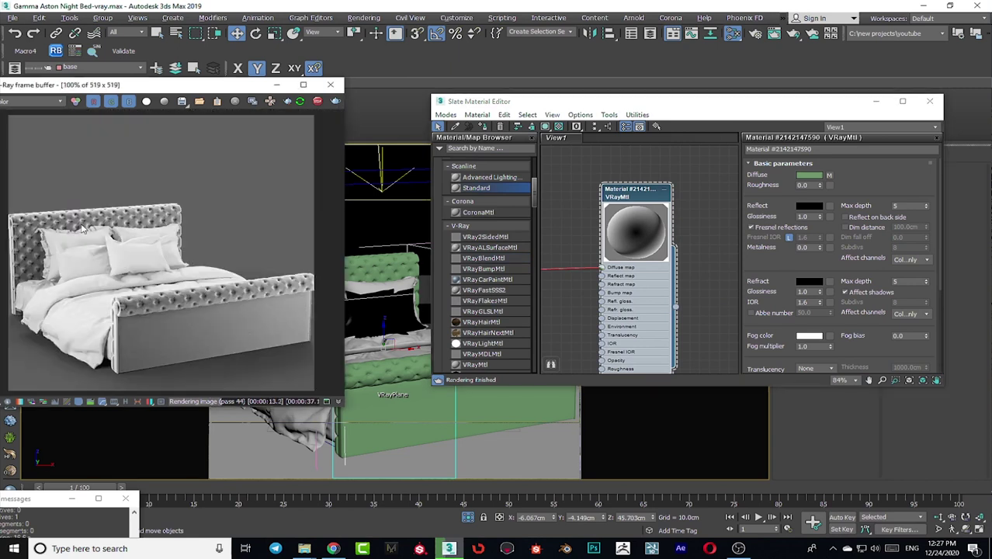
# Step: Open the Falloff map's parameters and lower the end point of its Mix Curve slightly
pyautogui.moveTo(568, 268); pyautogui.dragTo(680, 241, button='middle')
pyautogui.scroll(-3, 618, 258)
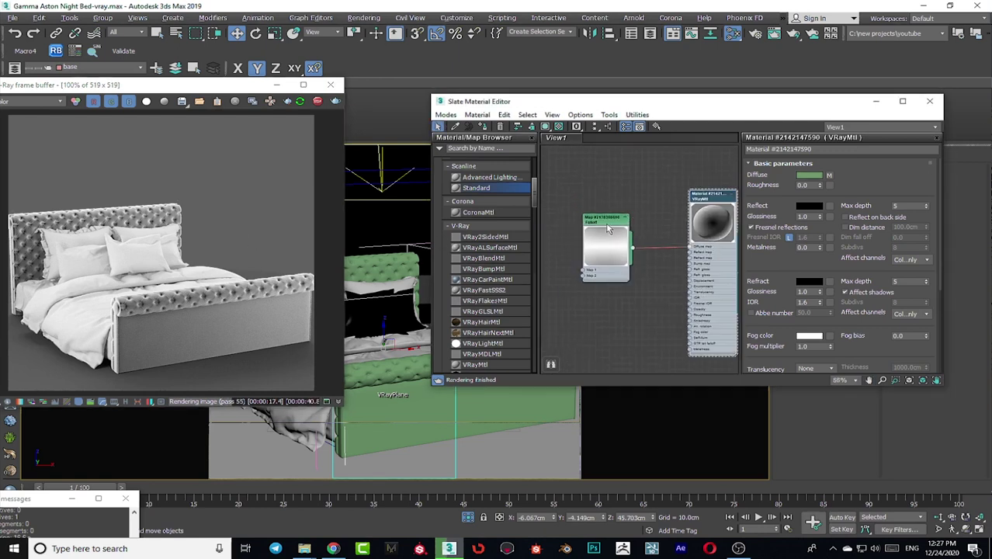
pyautogui.doubleClick(608, 229)
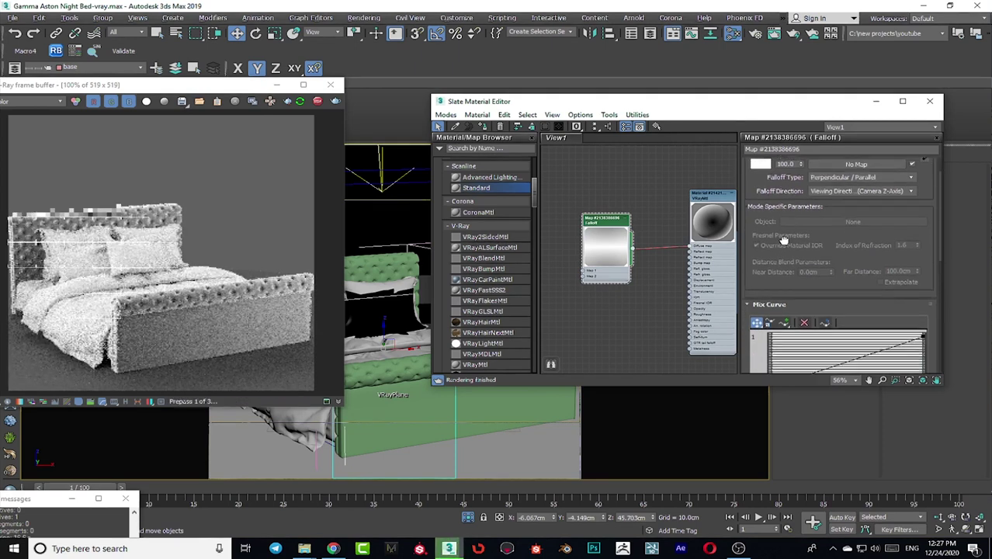
pyautogui.scroll(-2, 784, 240)
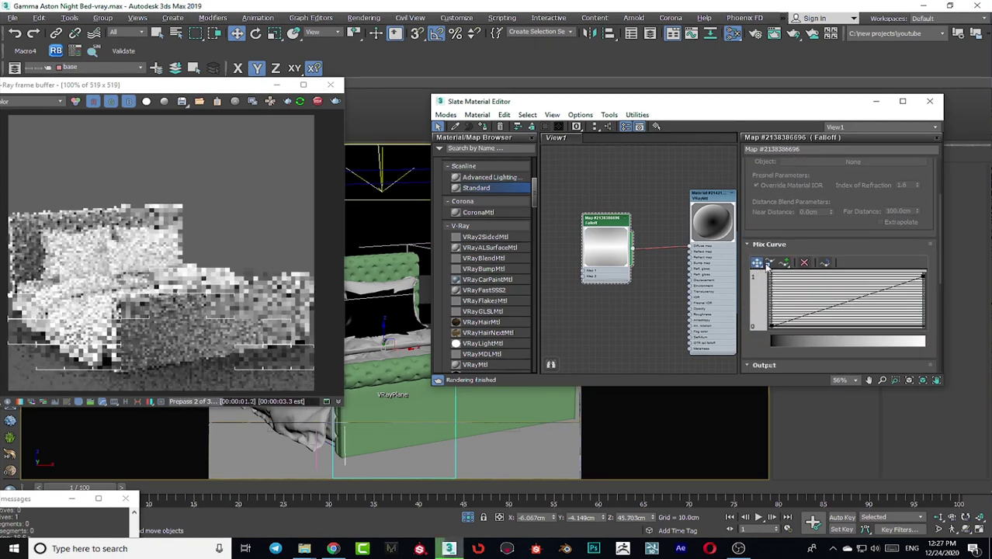
pyautogui.scroll(-1, 815, 260)
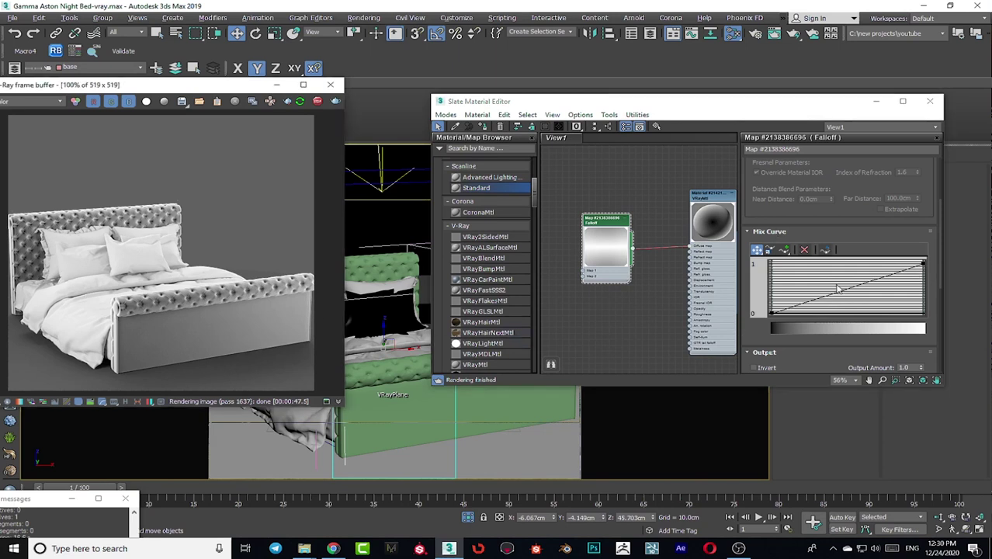
pyautogui.moveTo(923, 264); pyautogui.dragTo(857, 273)
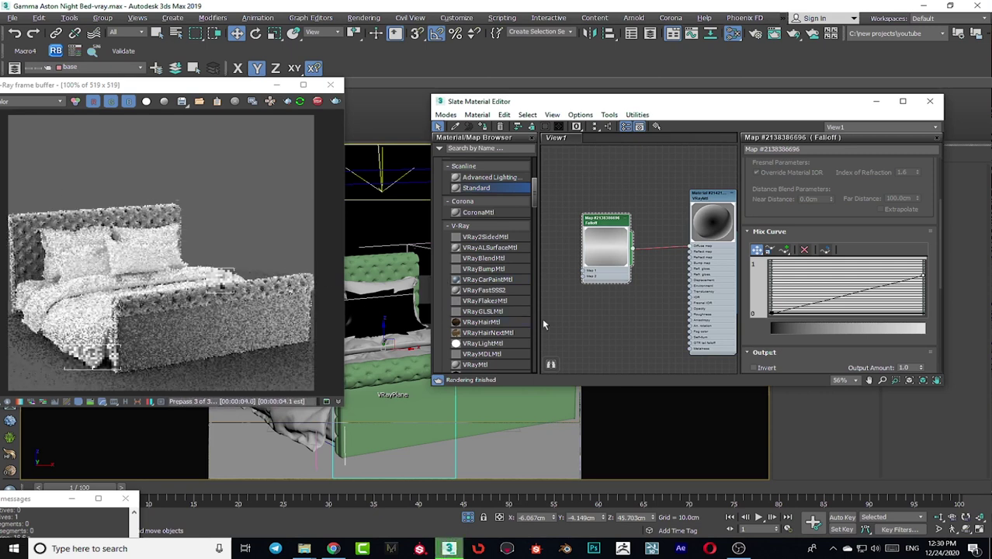
pyautogui.moveTo(922, 274); pyautogui.dragTo(921, 267)
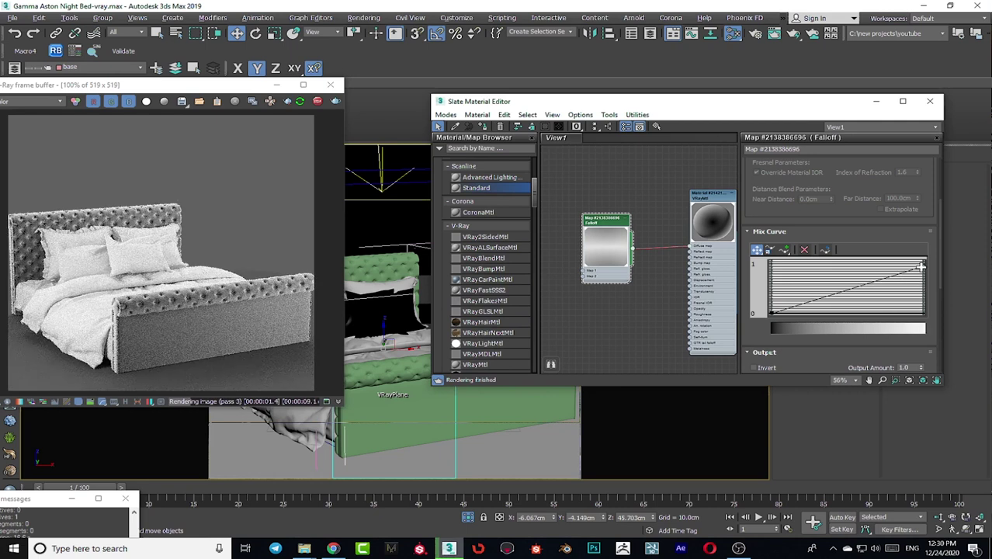
# Step: Add a point to the upper part of the Falloff Mix Curve and raise it above the straight line
pyautogui.click(784, 249)
pyautogui.click(877, 282)
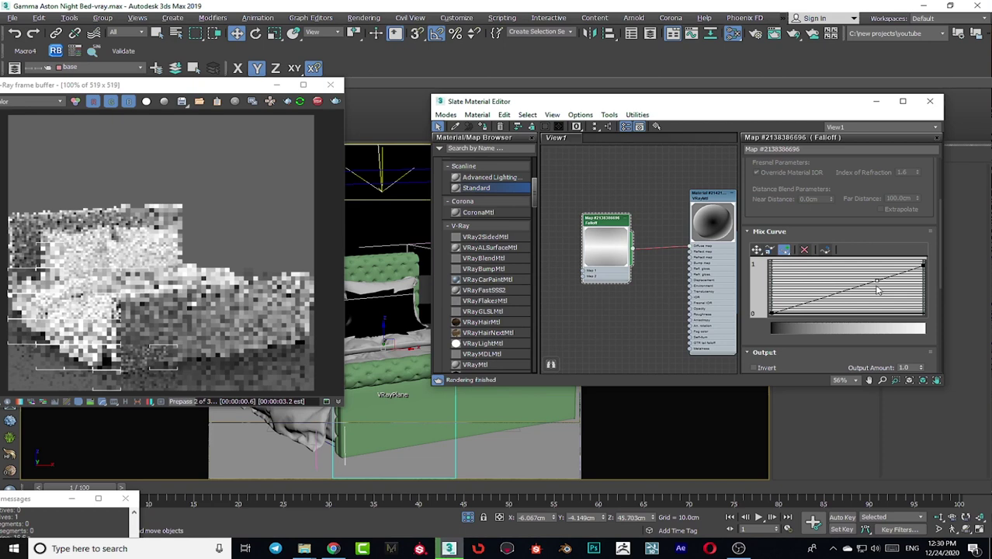
pyautogui.click(885, 276)
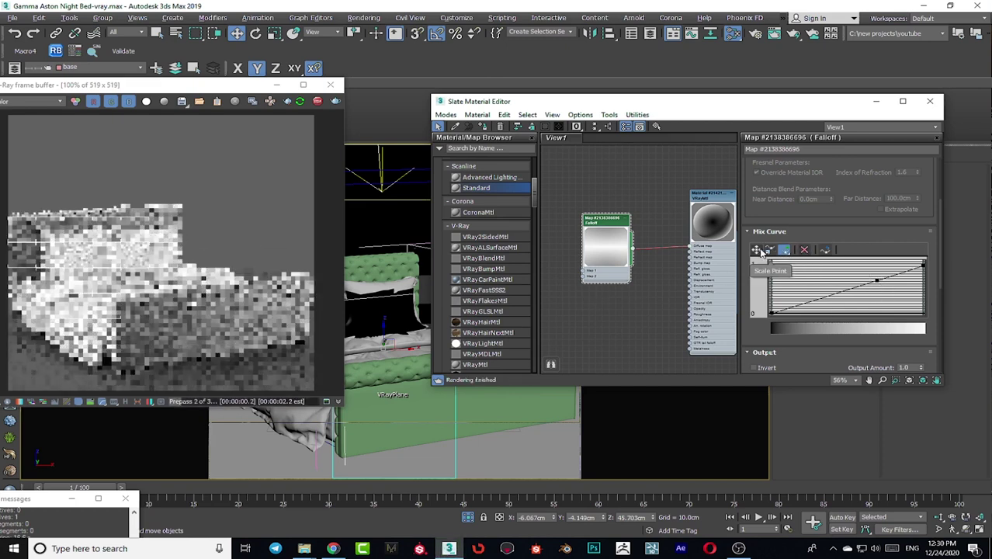
pyautogui.click(759, 250)
pyautogui.moveTo(873, 277); pyautogui.dragTo(862, 273)
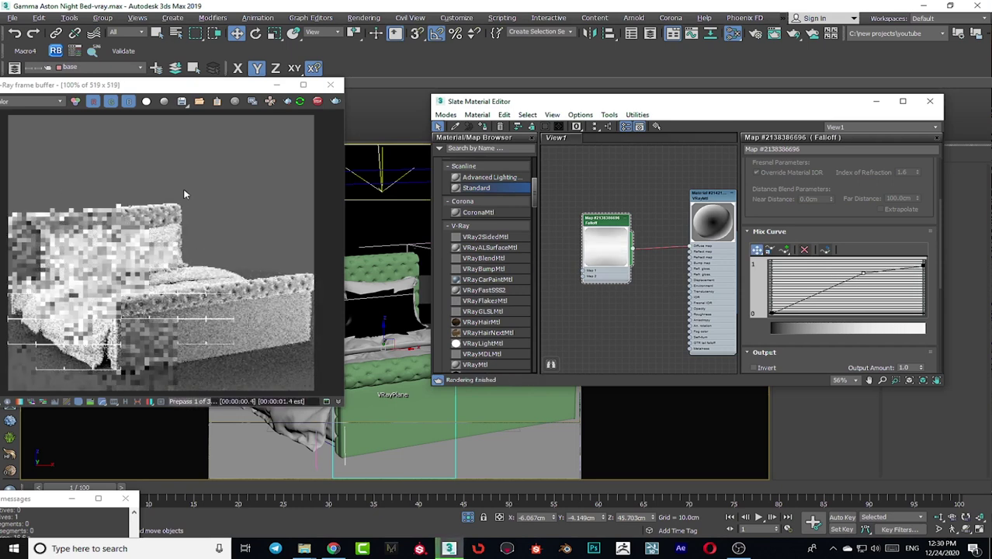
# Step: Move the V-Ray frame buffer fully into view and inspect the footboard's tufting up close
pyautogui.moveTo(216, 86); pyautogui.dragTo(336, 85)
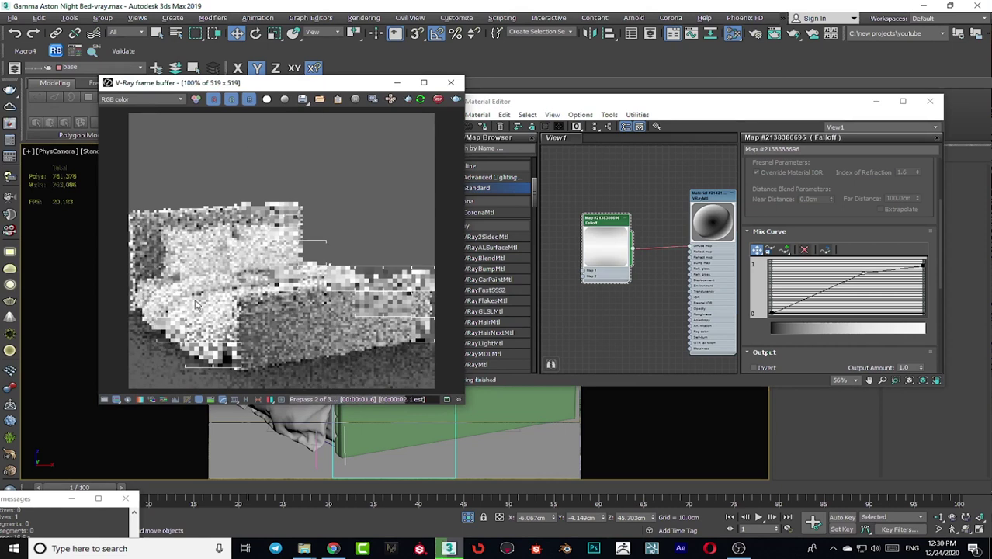
pyautogui.scroll(1, 281, 348)
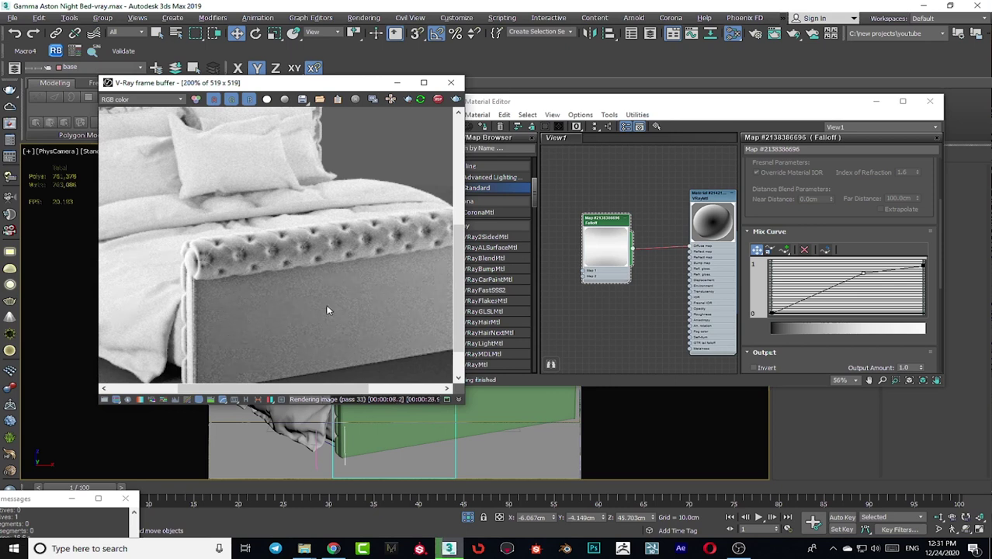
pyautogui.moveTo(344, 386); pyautogui.dragTo(399, 387)
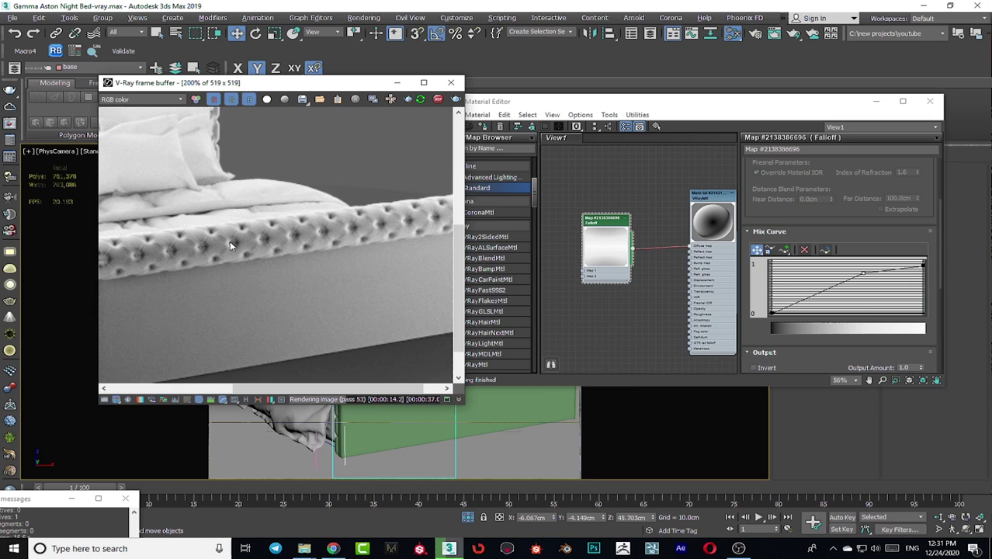
pyautogui.moveTo(349, 387); pyautogui.dragTo(250, 385)
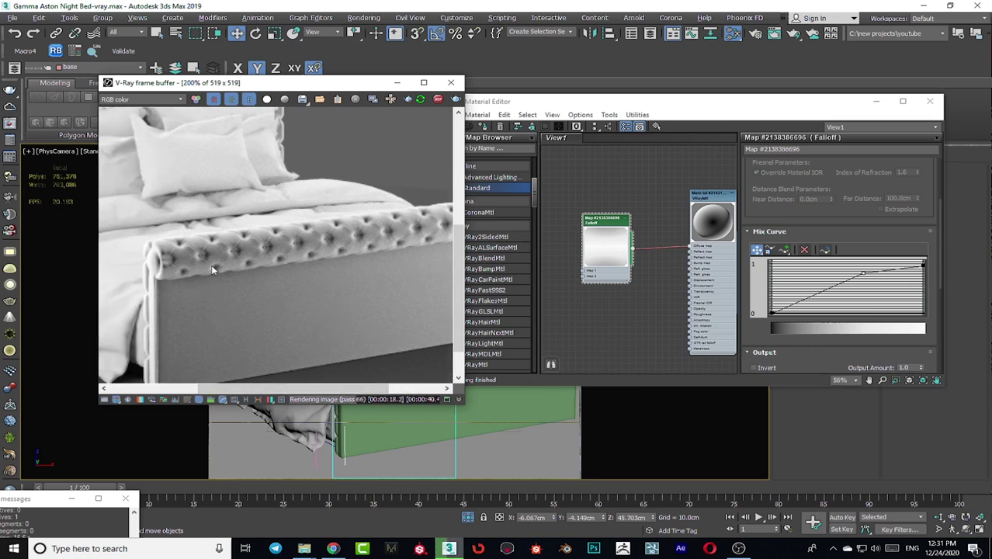
# Step: Convert the middle Mix Curve point to Bezier-Corner and adjust its handle to round the curve, checking the whole bed in the render
pyautogui.rightClick(863, 272)
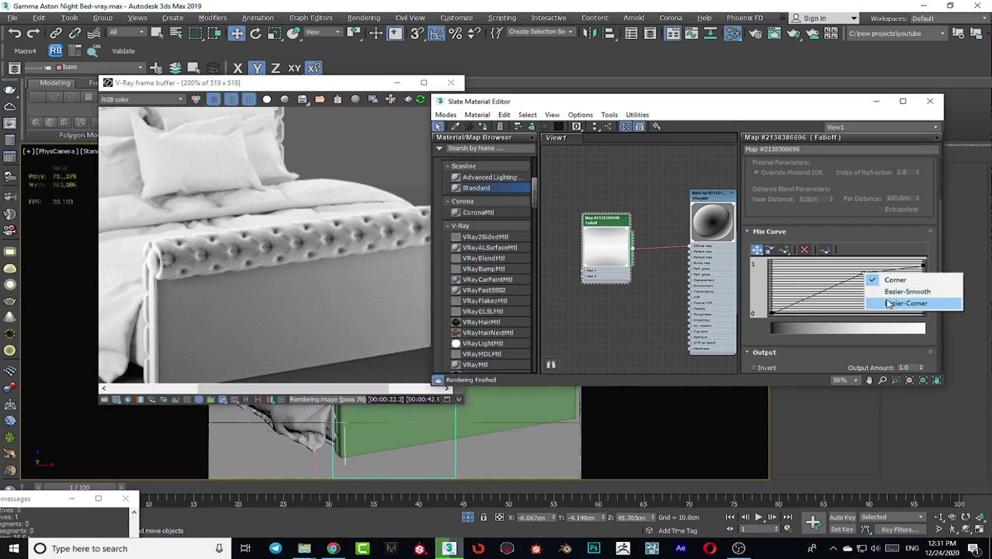
pyautogui.click(885, 302)
pyautogui.rightClick(864, 274)
pyautogui.click(883, 300)
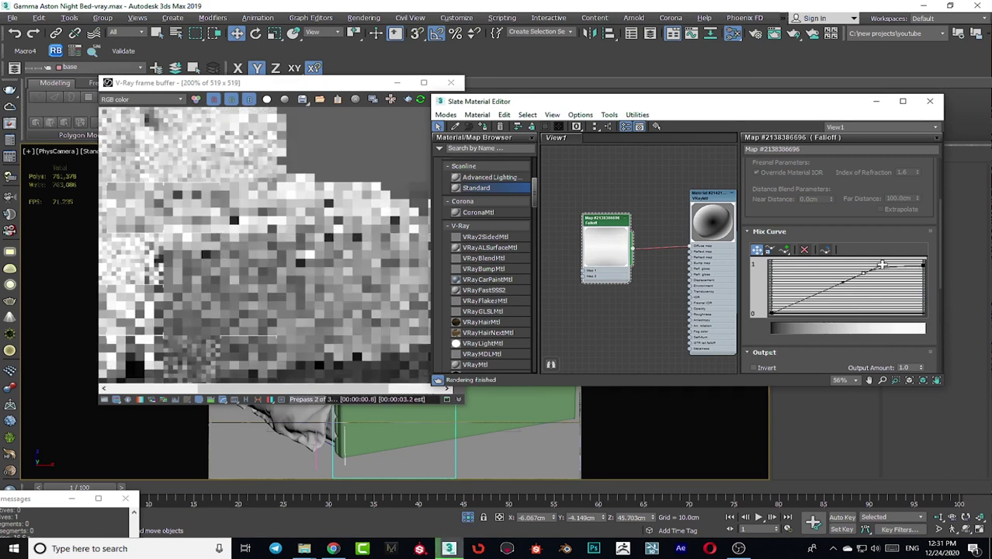
pyautogui.moveTo(862, 274); pyautogui.dragTo(884, 266)
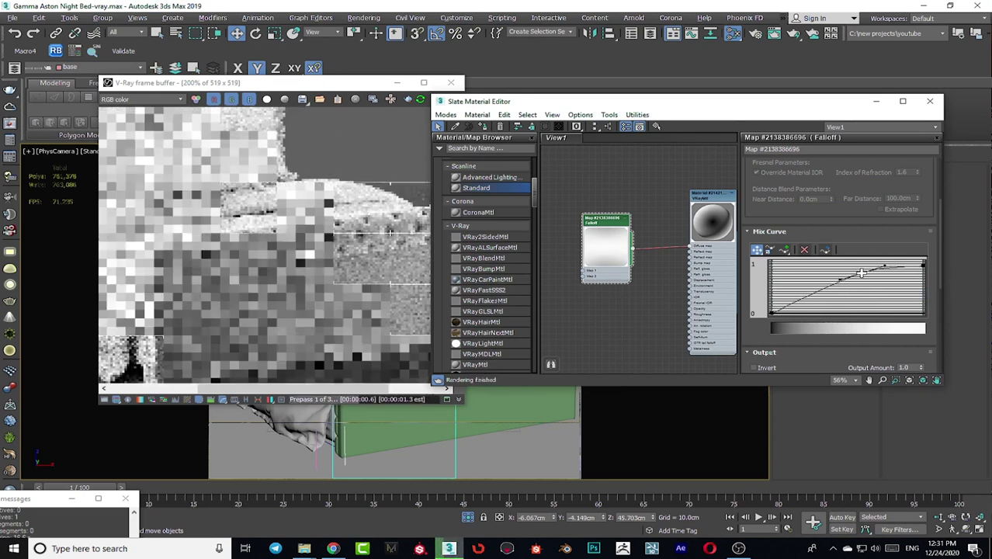
pyautogui.scroll(-4, 323, 229)
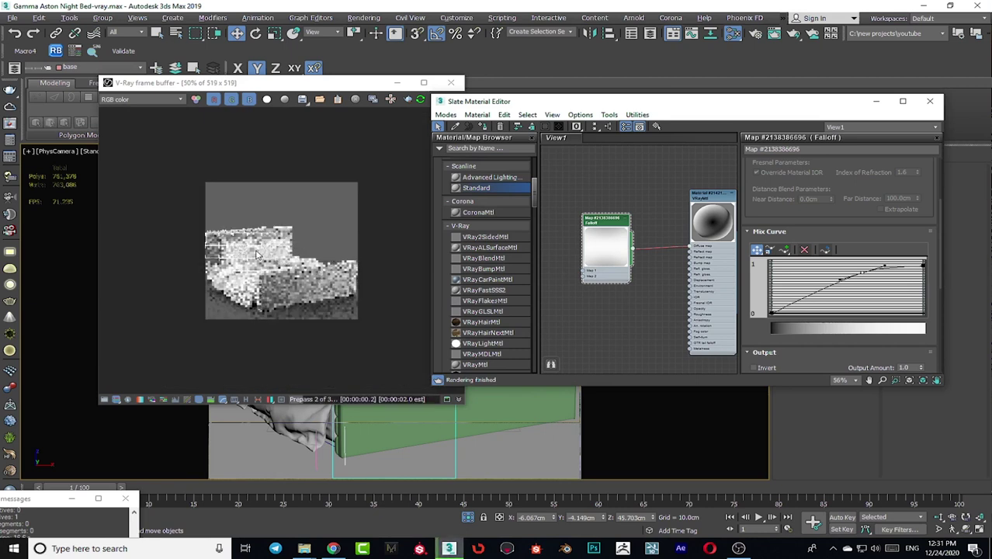
pyautogui.scroll(2, 322, 230)
pyautogui.scroll(-1, 654, 271)
# Step: Open the VRayMtl material's parameters and make free space around the Falloff node in the Slate view
pyautogui.moveTo(653, 271); pyautogui.dragTo(597, 260, button='middle')
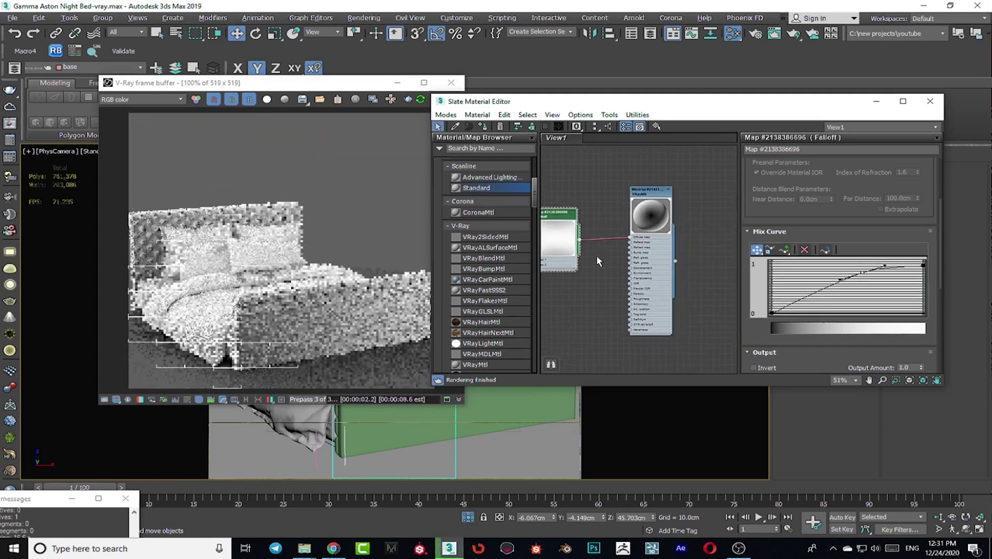
pyautogui.moveTo(594, 265); pyautogui.dragTo(650, 273, button='middle')
pyautogui.moveTo(587, 281); pyautogui.dragTo(612, 282, button='middle')
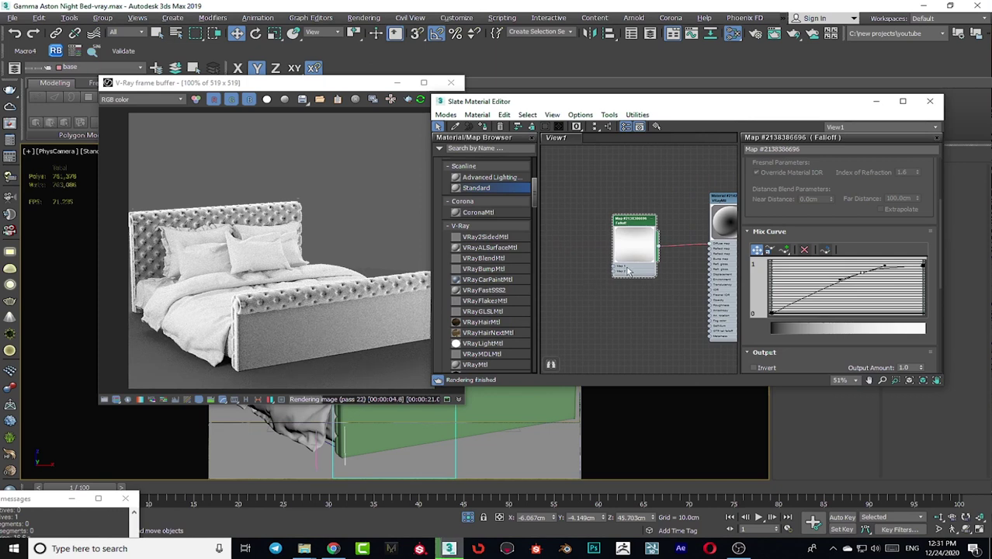
pyautogui.moveTo(626, 267); pyautogui.dragTo(641, 253, button='middle')
pyautogui.doubleClick(670, 228)
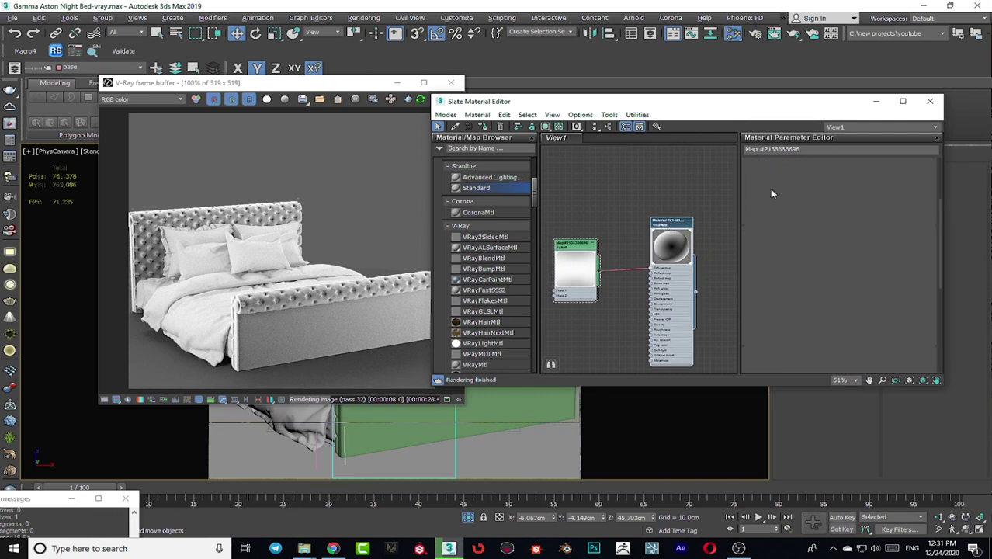
pyautogui.moveTo(607, 244); pyautogui.dragTo(625, 228, button='middle')
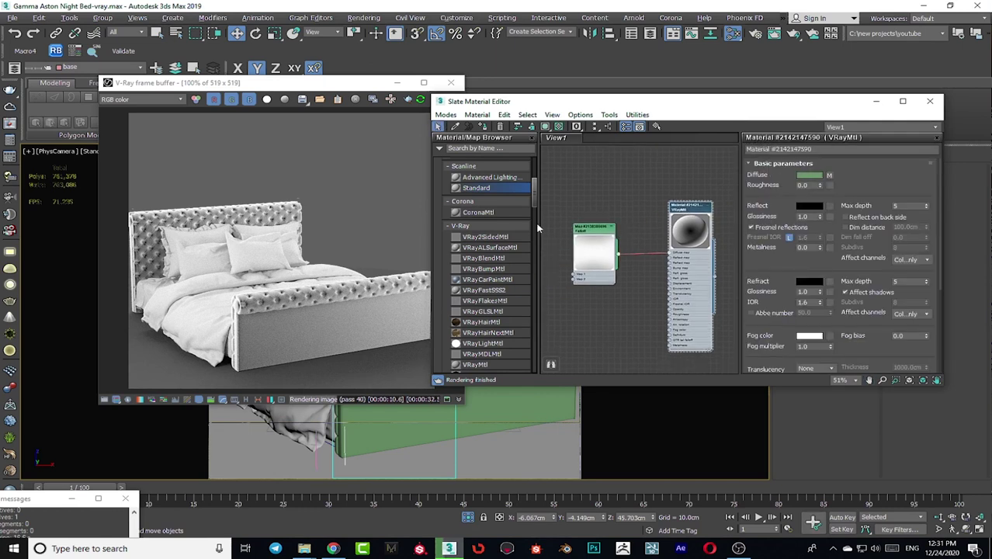
pyautogui.moveTo(611, 278); pyautogui.dragTo(639, 276, button='middle')
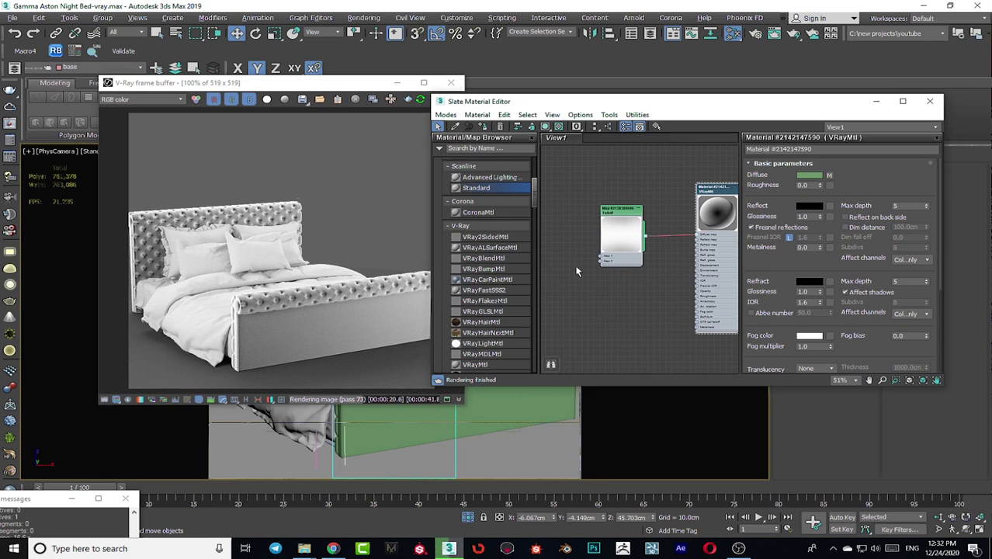
pyautogui.moveTo(643, 271); pyautogui.dragTo(627, 263, button='middle')
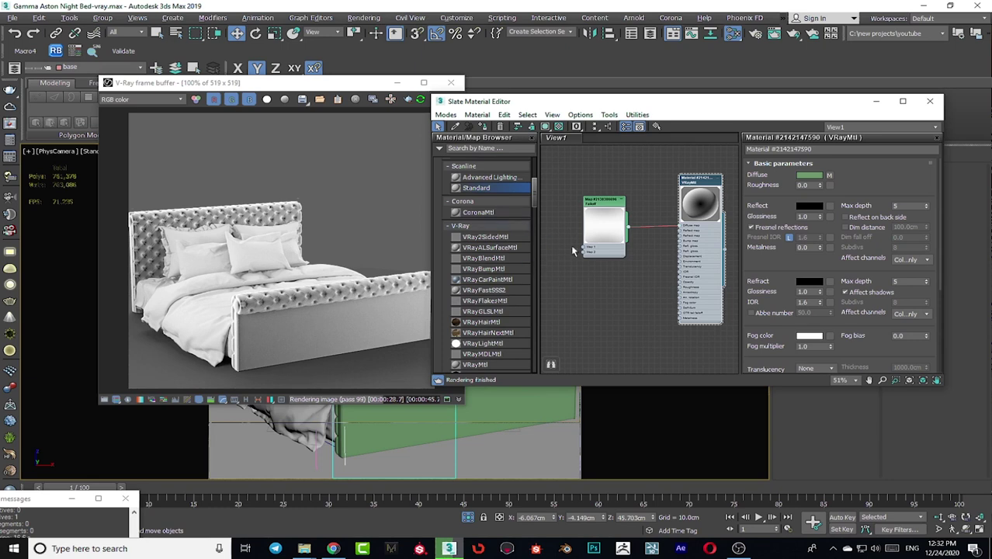
pyautogui.moveTo(610, 290); pyautogui.dragTo(635, 283, button='middle')
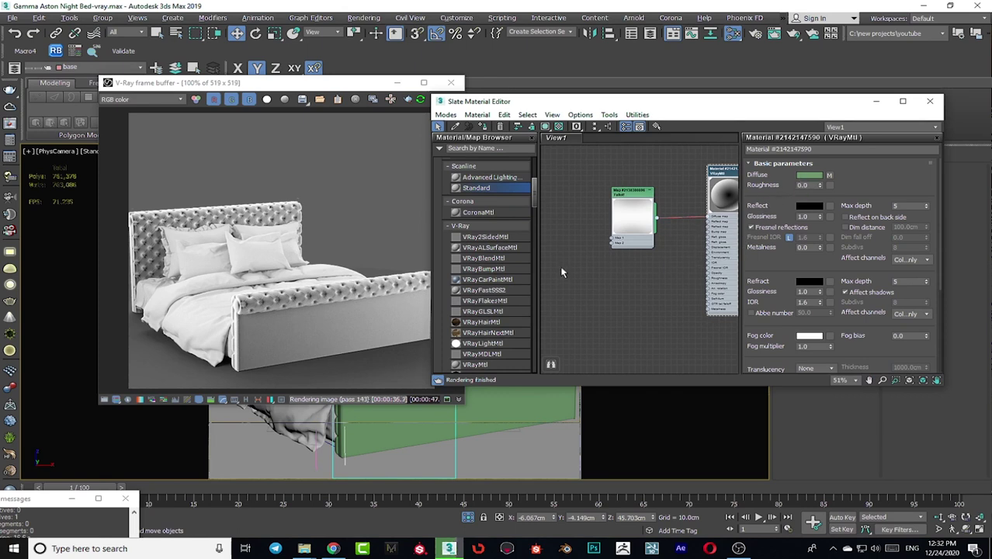
pyautogui.click(506, 150)
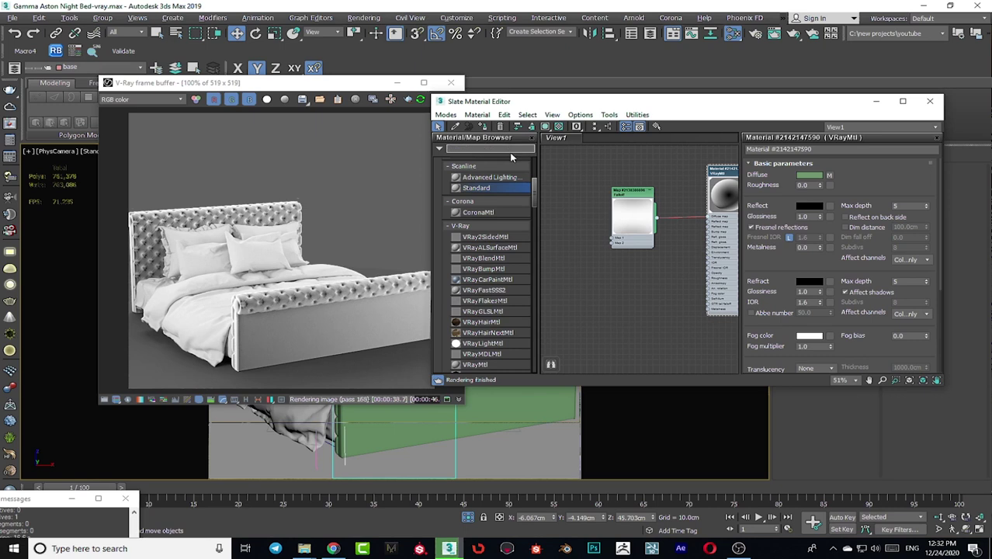
pyautogui.rightClick(571, 258)
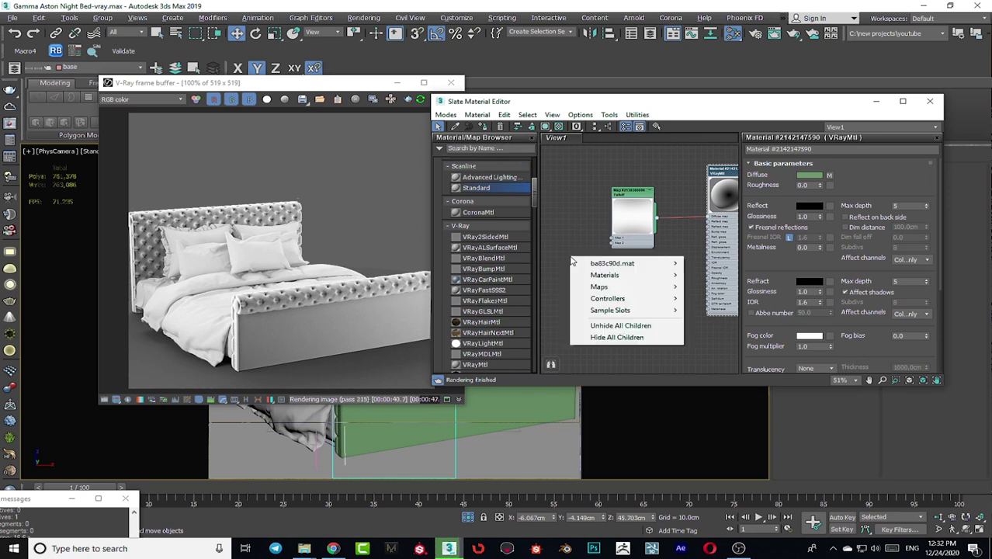
pyautogui.moveTo(635, 289)
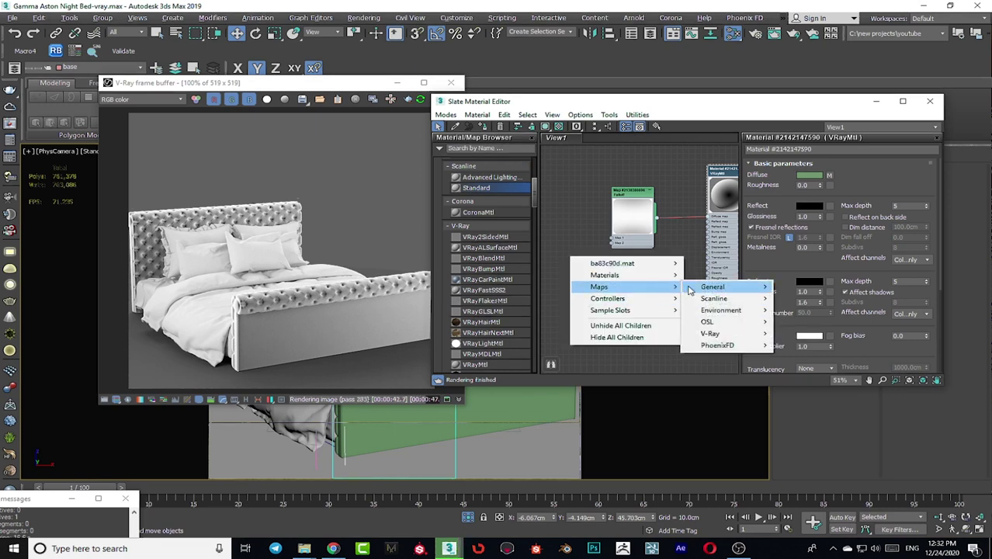
pyautogui.moveTo(713, 333)
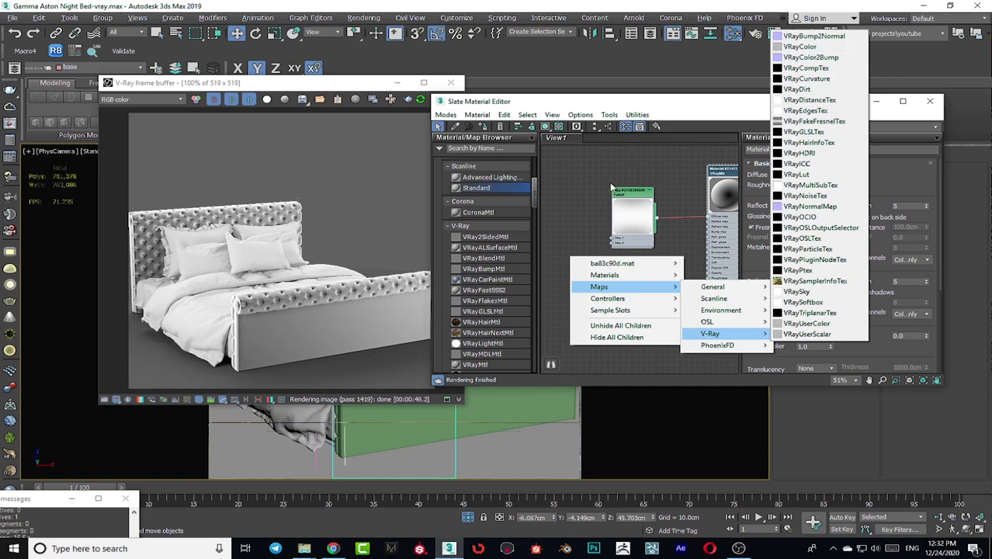
pyautogui.click(716, 98)
# Step: Add a VRayColor map to the Slate view, place it ahead of the Falloff node and show its parameters
pyautogui.rightClick(595, 247)
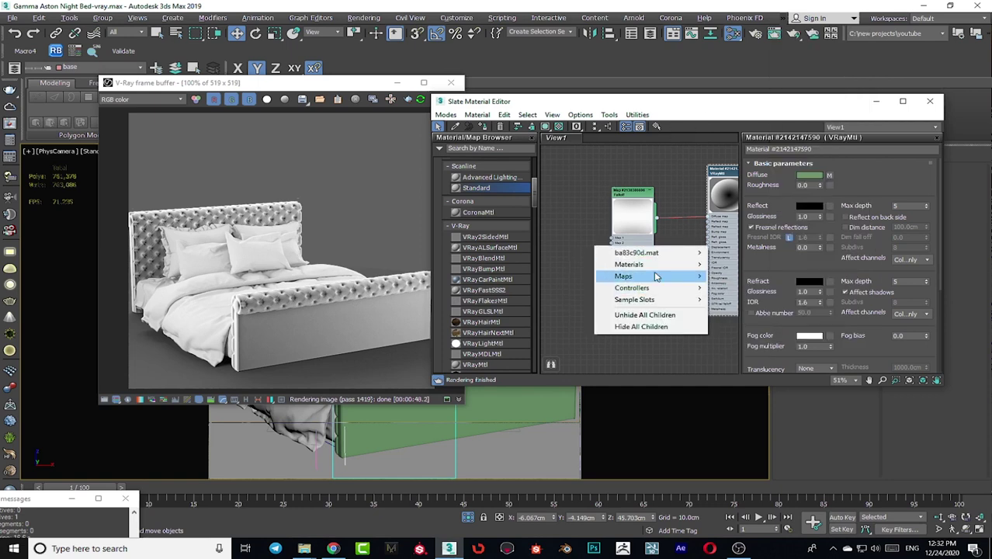
pyautogui.moveTo(662, 277)
pyautogui.moveTo(765, 324)
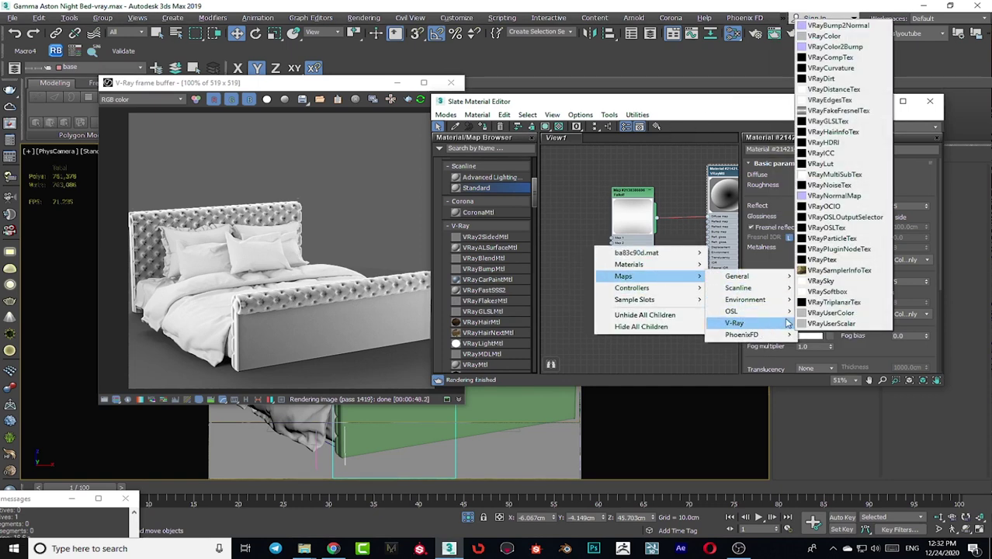
pyautogui.click(823, 38)
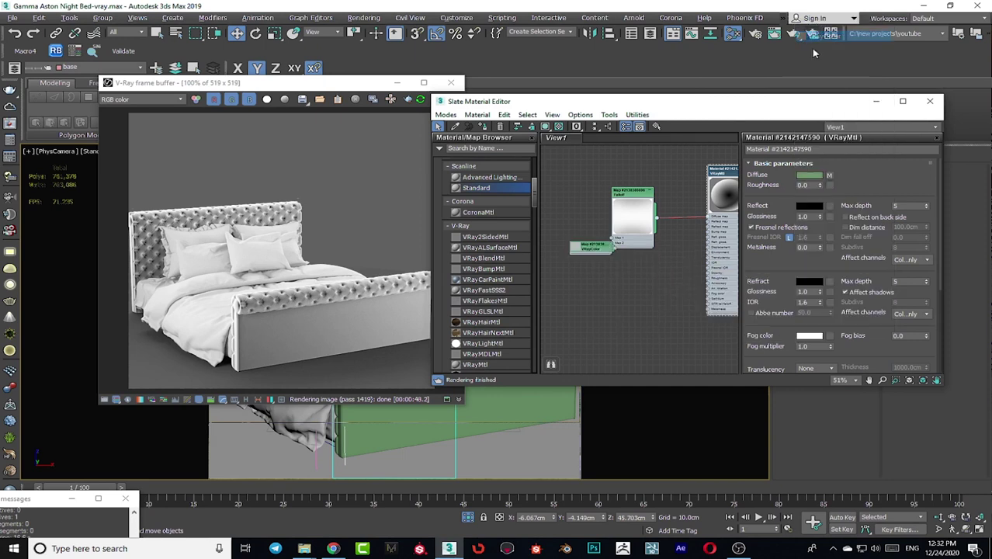
pyautogui.moveTo(599, 253); pyautogui.dragTo(574, 244)
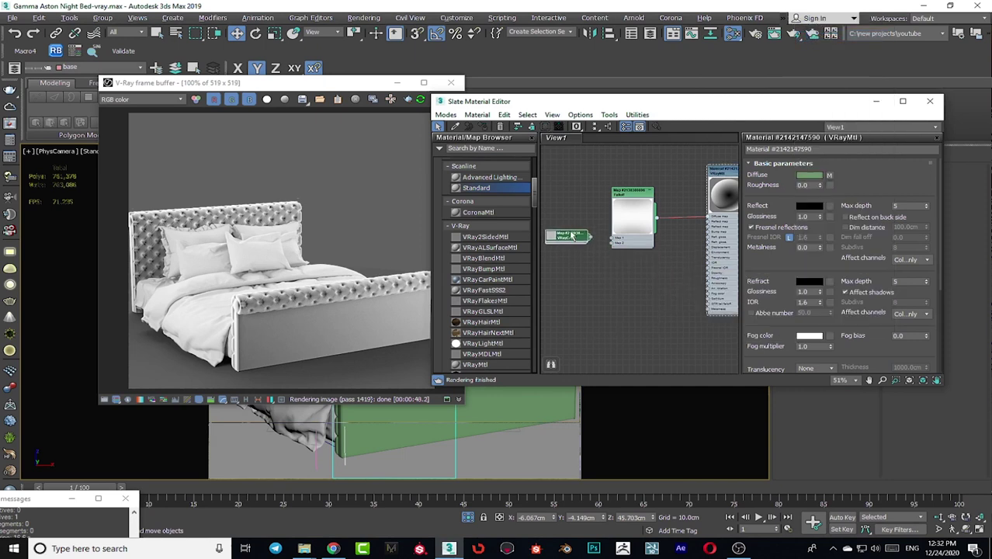
pyautogui.doubleClick(571, 239)
pyautogui.moveTo(569, 251); pyautogui.dragTo(590, 299, button='middle')
pyautogui.moveTo(600, 288); pyautogui.dragTo(586, 262)
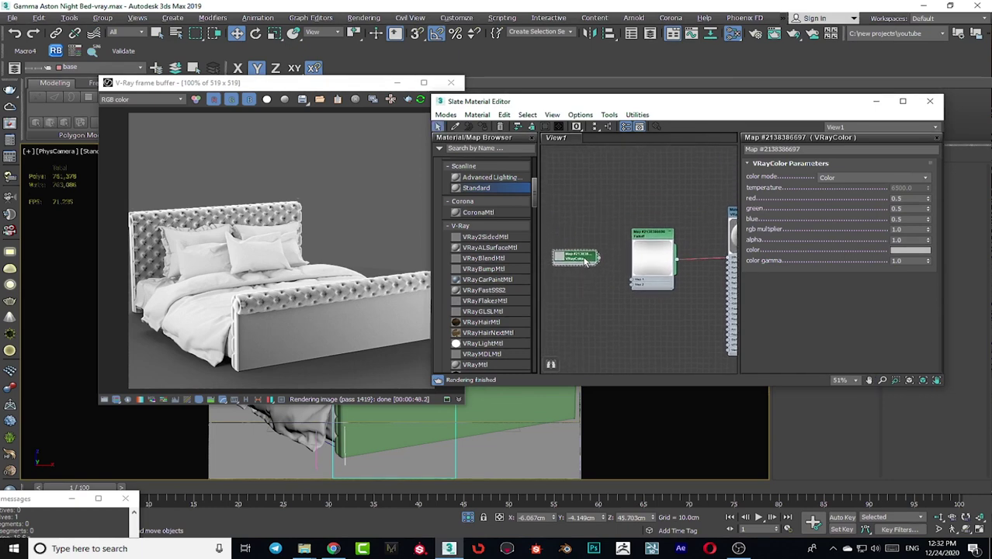
pyautogui.moveTo(592, 308); pyautogui.dragTo(620, 296, button='middle')
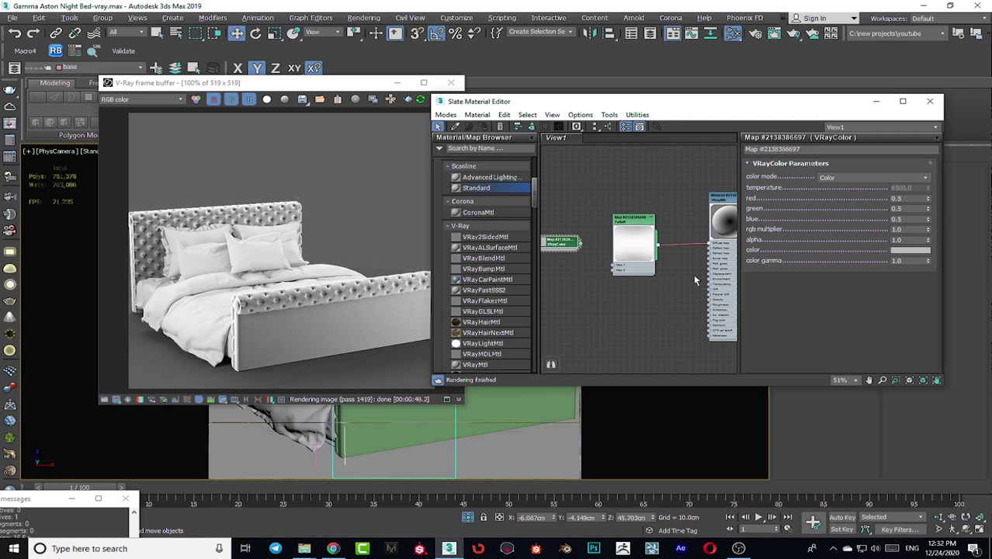
pyautogui.moveTo(615, 289); pyautogui.dragTo(627, 291, button='middle')
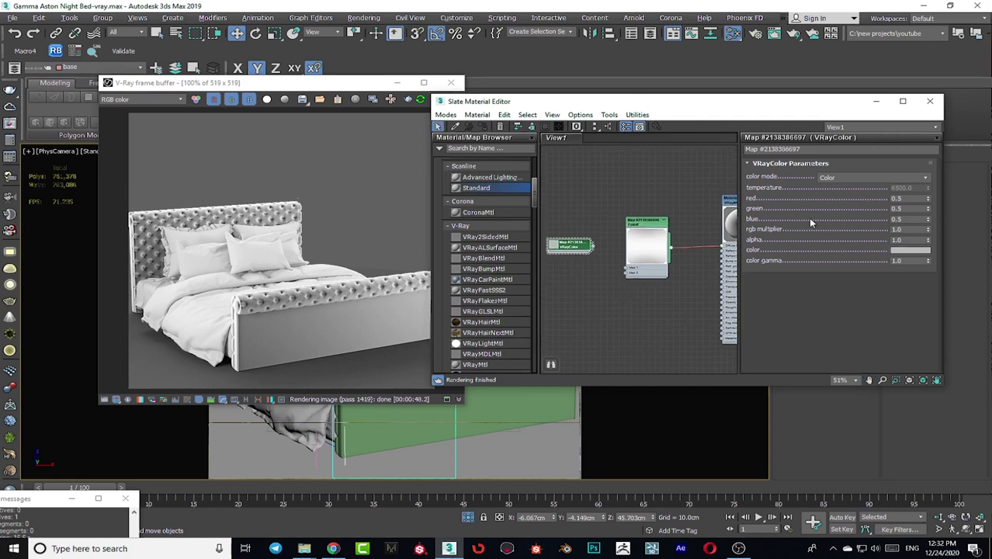
pyautogui.moveTo(561, 251); pyautogui.dragTo(548, 245)
pyautogui.moveTo(571, 269); pyautogui.dragTo(599, 282, button='middle')
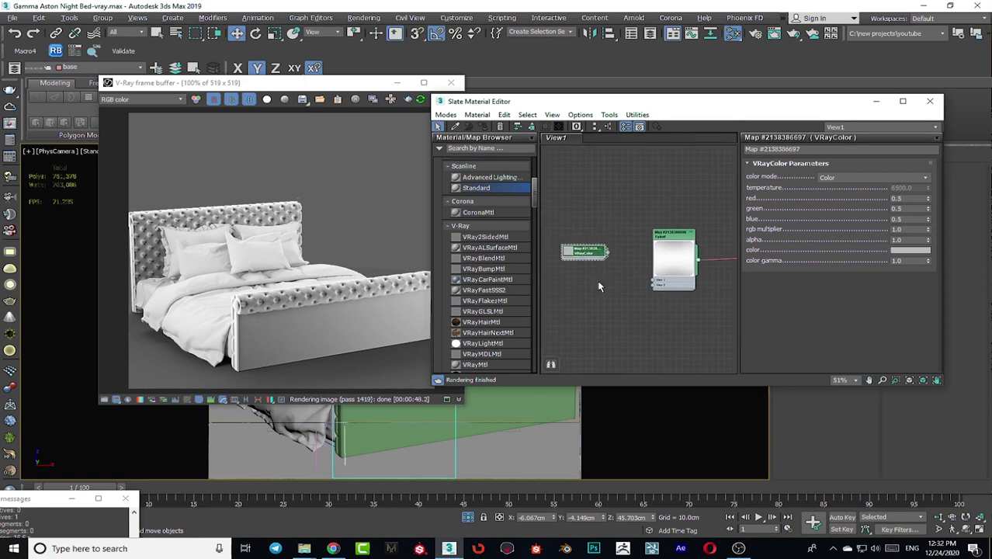
# Step: Look at the VRayColor map's colour and read the RGB values of the VRayMtl's diffuse colour
pyautogui.click(909, 250)
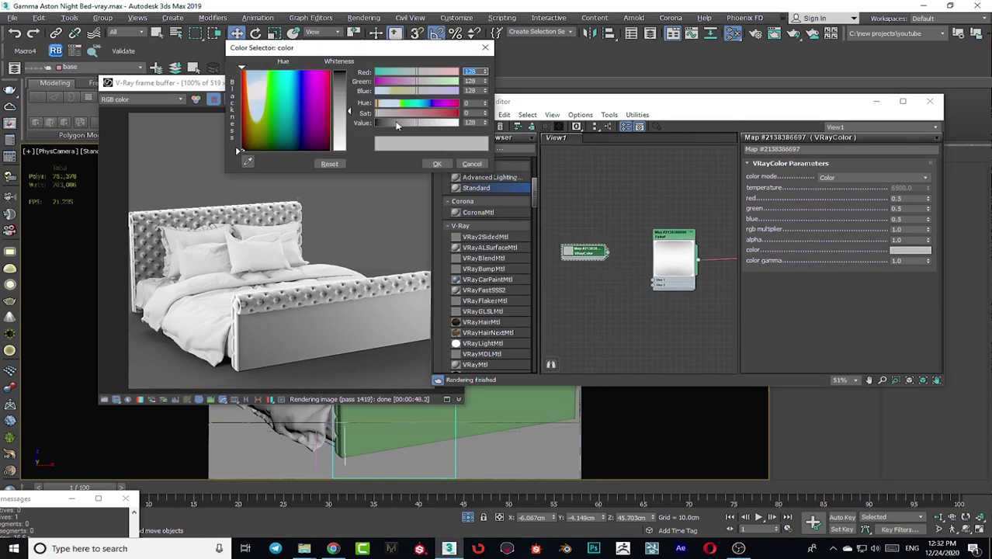
pyautogui.click(485, 48)
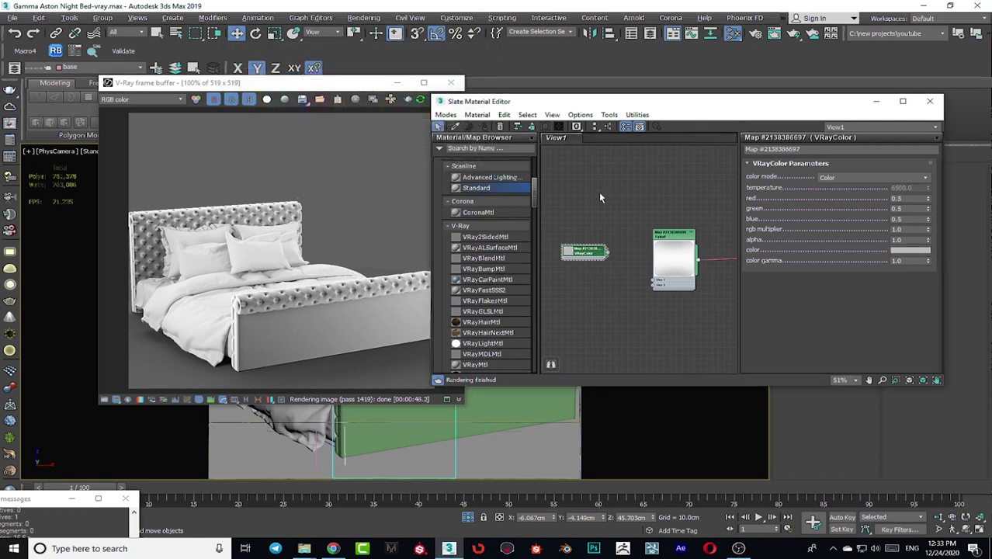
pyautogui.moveTo(693, 230); pyautogui.dragTo(639, 276, button='middle')
pyautogui.doubleClick(708, 264)
pyautogui.click(804, 174)
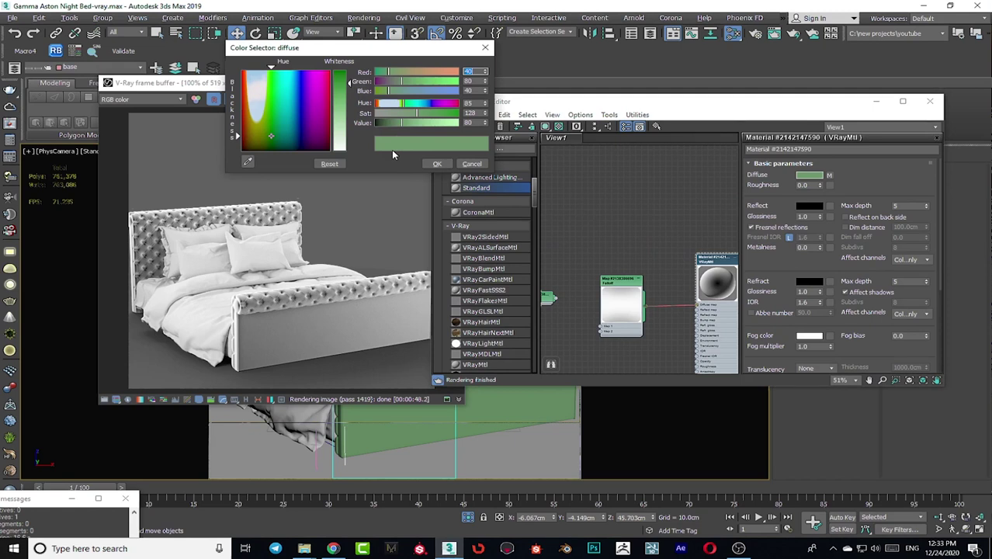
pyautogui.click(470, 166)
pyautogui.moveTo(671, 323); pyautogui.dragTo(683, 298, button='middle')
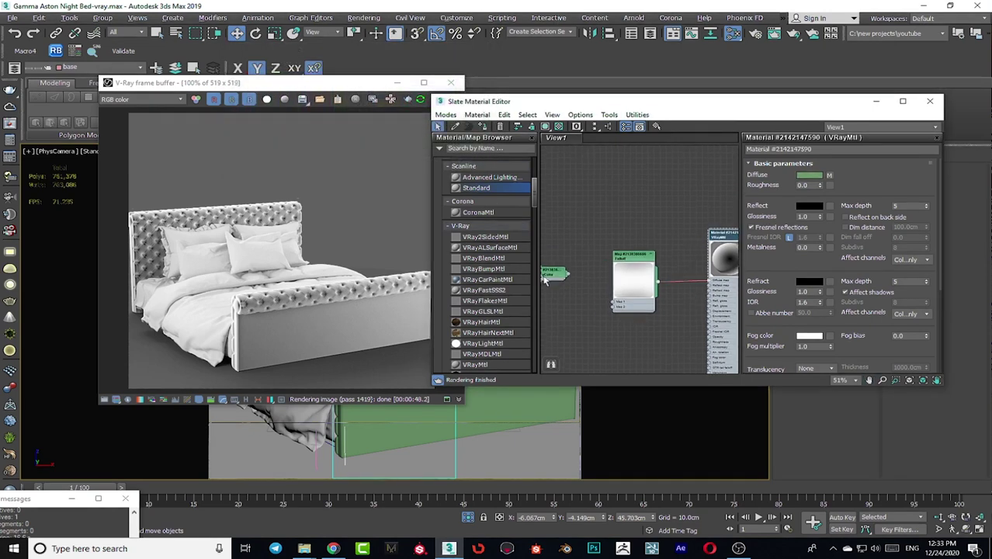
pyautogui.doubleClick(546, 276)
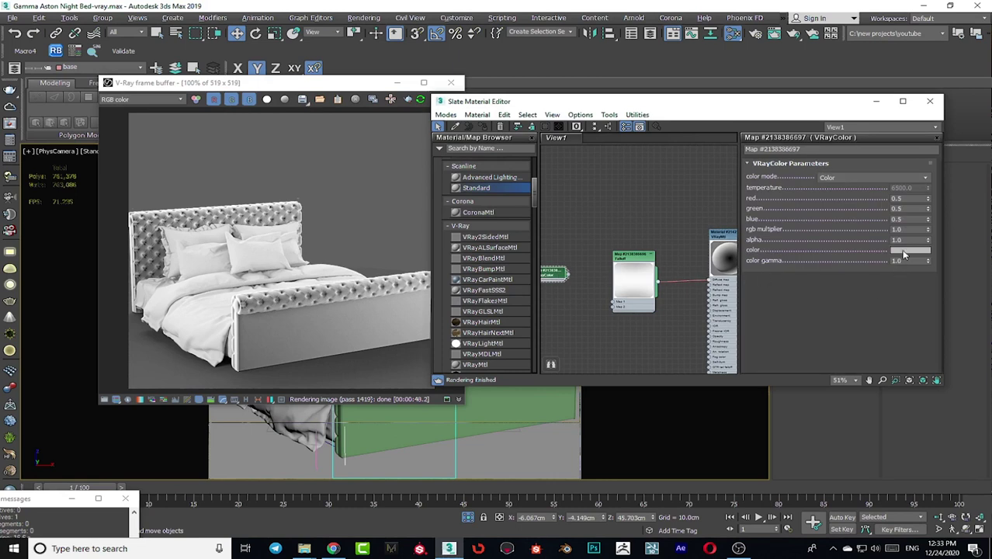
pyautogui.moveTo(732, 260); pyautogui.dragTo(707, 242, button='middle')
pyautogui.doubleClick(708, 225)
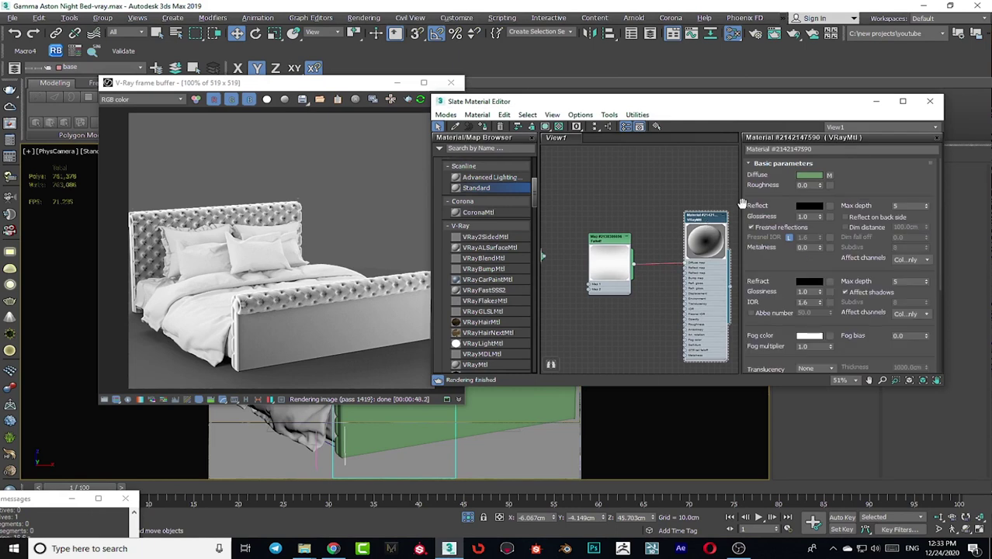
pyautogui.click(807, 175)
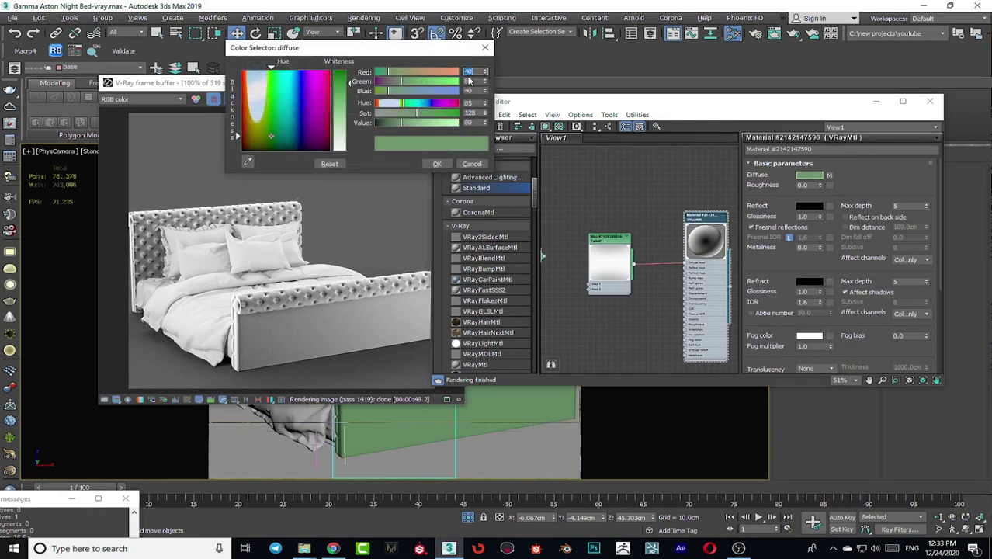
pyautogui.click(484, 47)
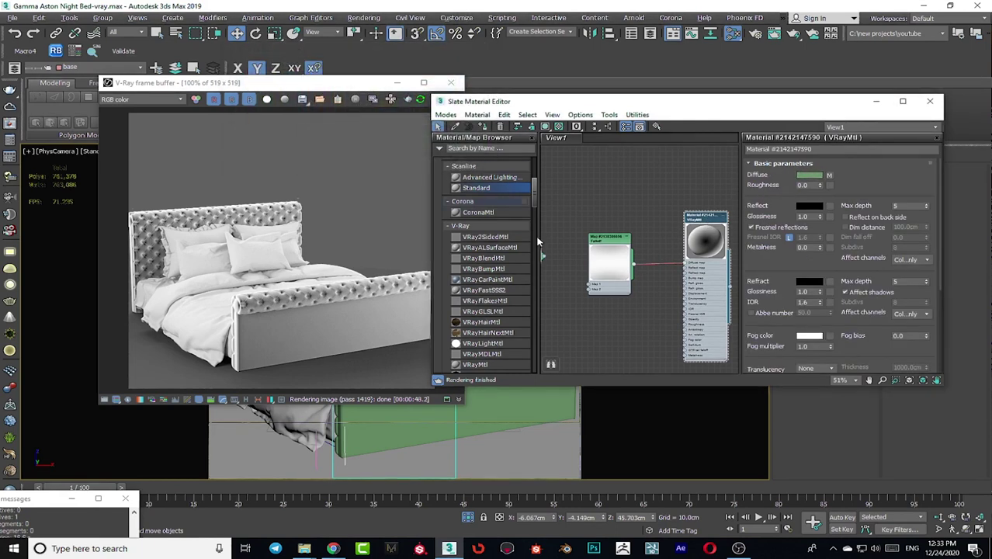
# Step: Set the VRayColor map's colour to red 40, green 80, blue 40
pyautogui.moveTo(579, 258); pyautogui.dragTo(630, 250, button='middle')
pyautogui.doubleClick(590, 247)
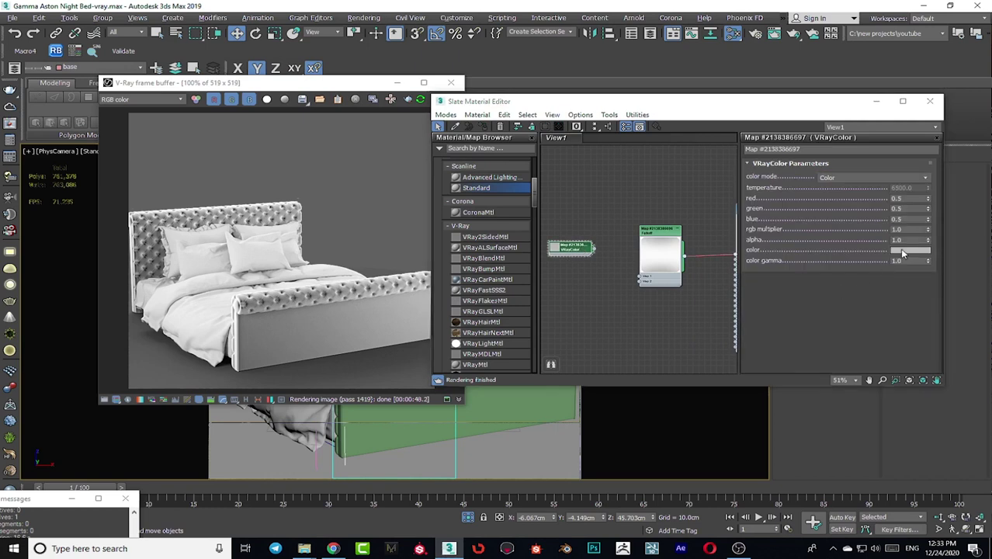
pyautogui.click(908, 250)
pyautogui.write('40')
pyautogui.press('Tab')
pyautogui.write('80')
pyautogui.press('Tab')
pyautogui.write('40')
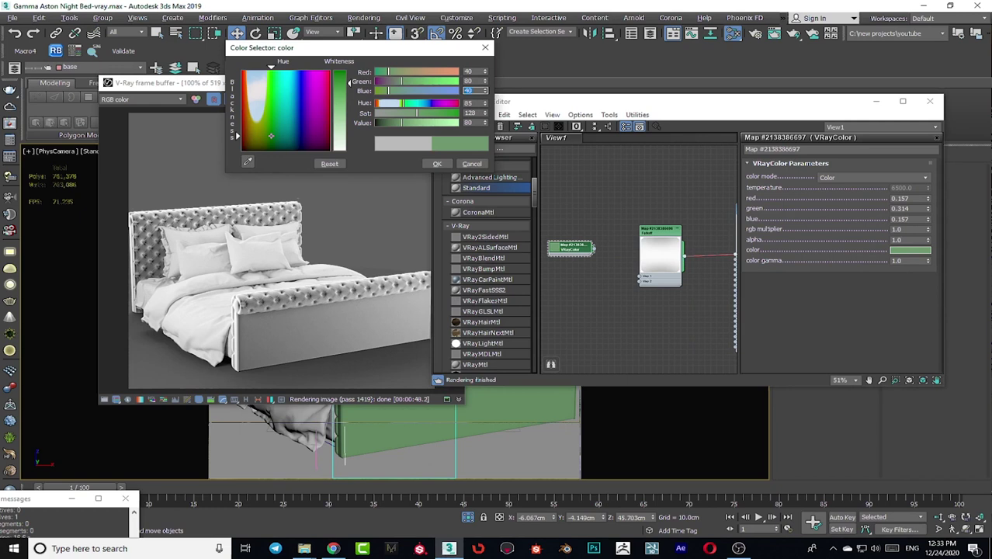
pyautogui.click(437, 164)
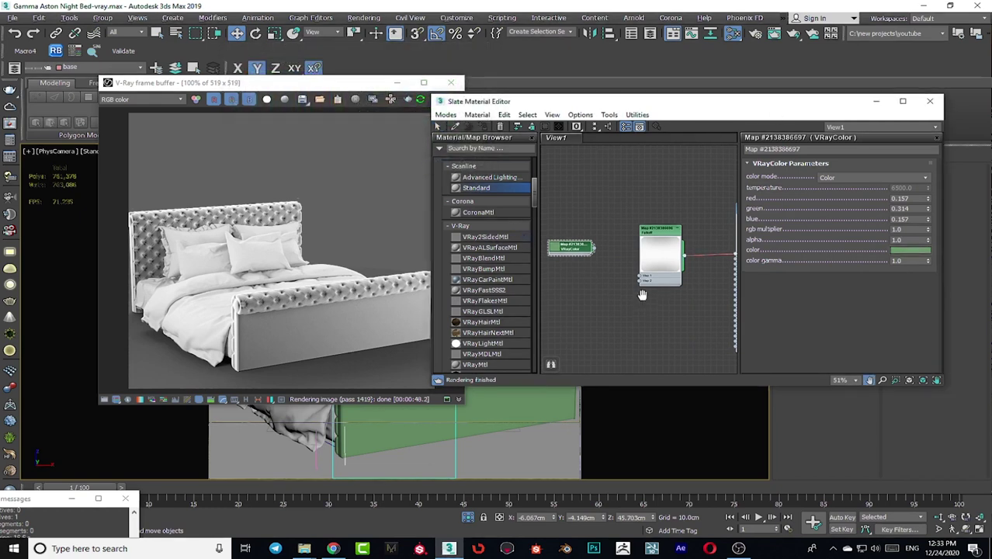
# Step: Show the Falloff parameters, expand the VRayColor node's preview and connect its output to the Falloff's Map 2 input
pyautogui.moveTo(660, 254); pyautogui.dragTo(674, 221, button='middle')
pyautogui.doubleClick(674, 221)
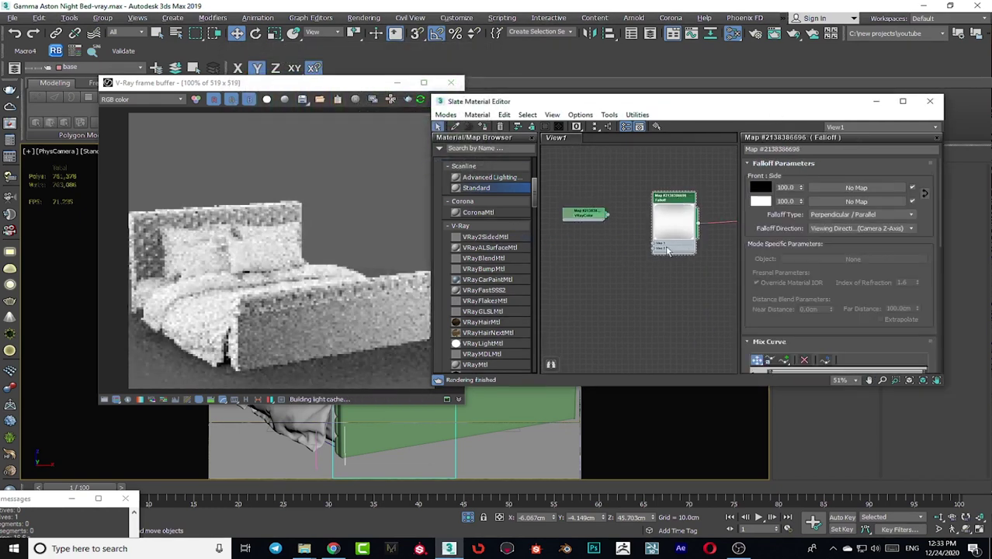
pyautogui.click(601, 211)
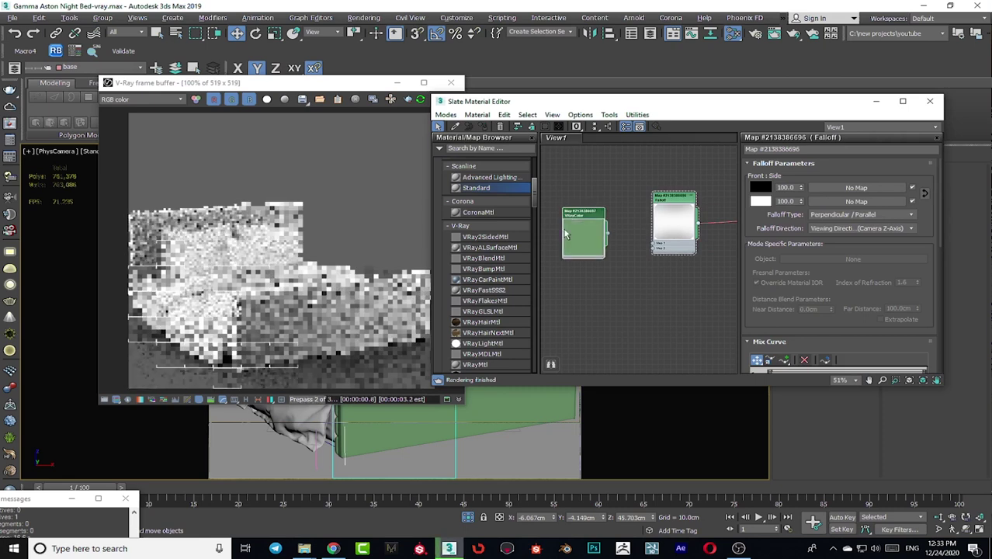
pyautogui.scroll(1, 567, 233)
pyautogui.scroll(1, 581, 261)
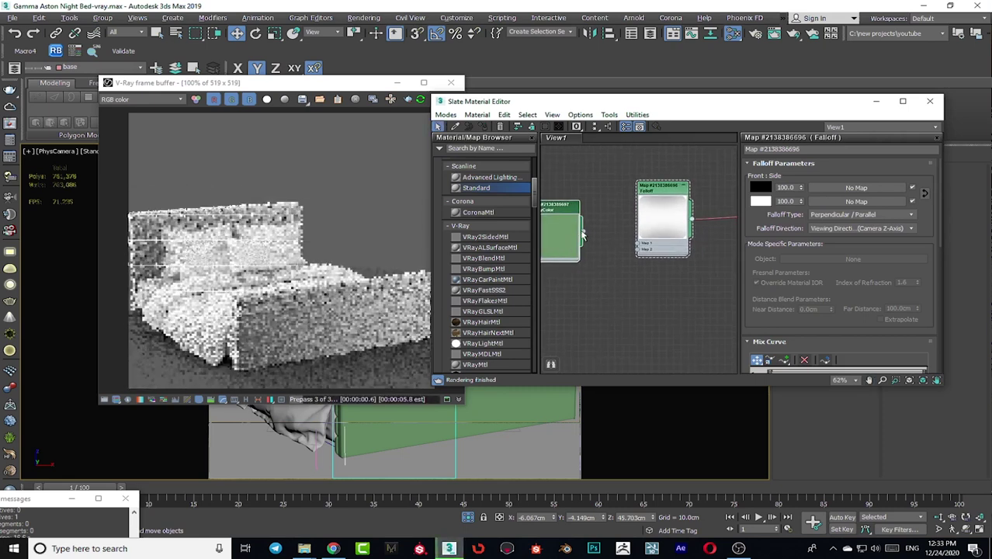
pyautogui.moveTo(583, 233); pyautogui.dragTo(638, 249)
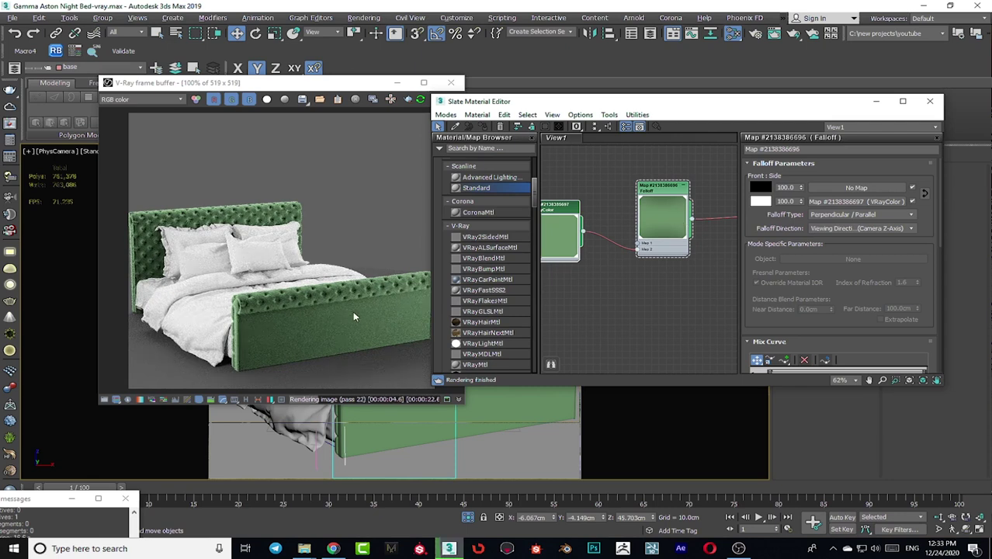
# Step: Inspect the velvet effect on the footboard and headboard tufting up close and on the whole bed in the render
pyautogui.scroll(2, 235, 323)
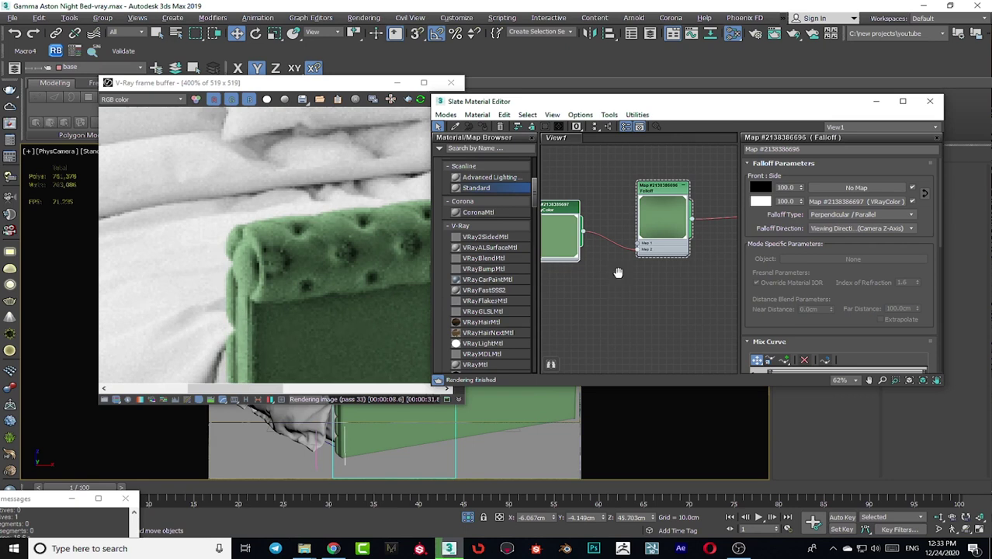
pyautogui.scroll(-4, 653, 253)
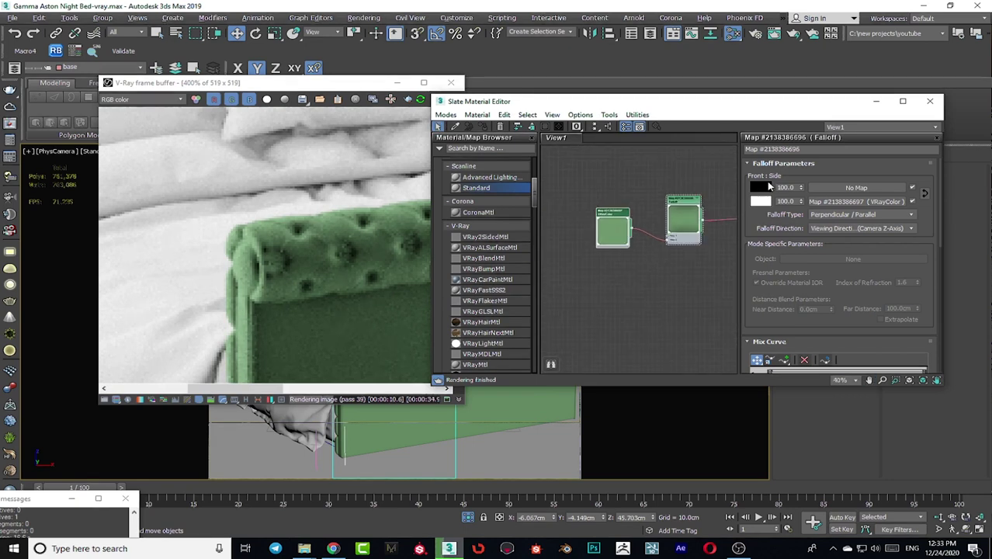
pyautogui.moveTo(620, 224); pyautogui.dragTo(592, 261)
pyautogui.scroll(-2, 373, 273)
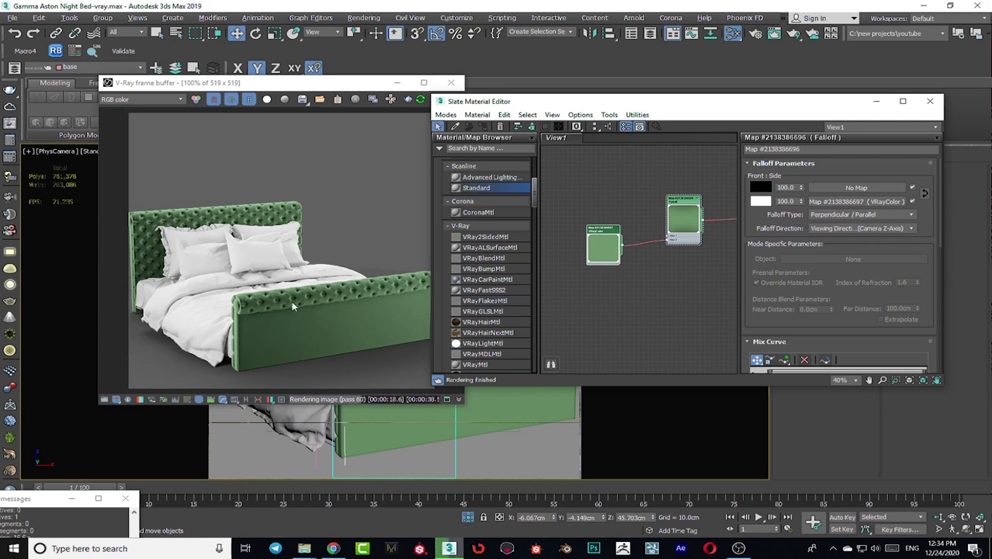
pyautogui.scroll(2, 221, 206)
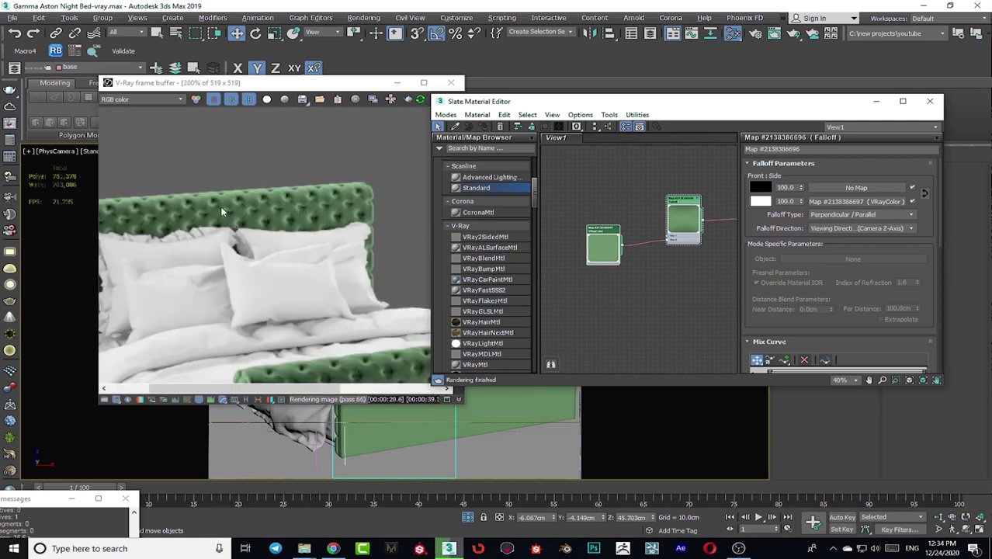
pyautogui.scroll(-2, 220, 202)
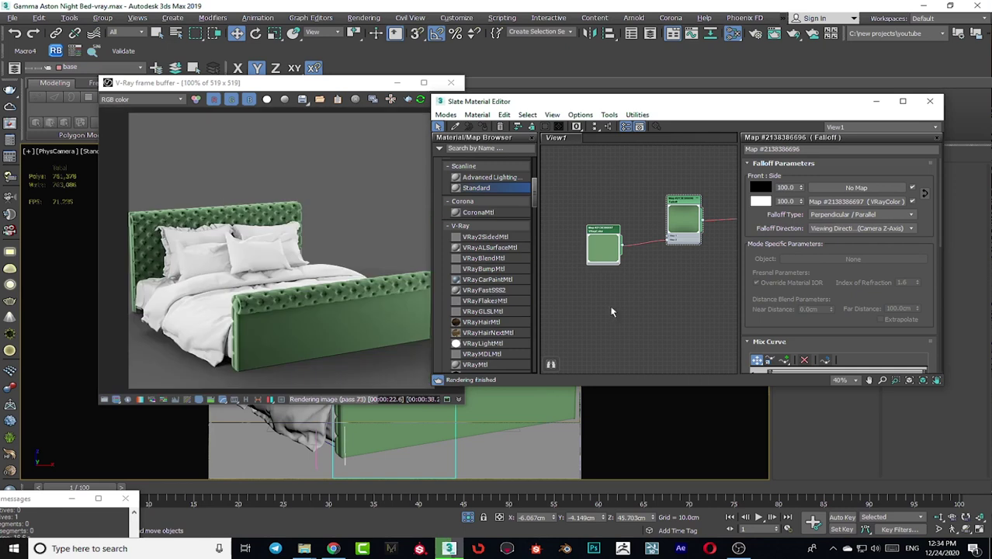
# Step: Add a Color Correction map between the VRayColor and Falloff nodes, spacing the nodes apart to make room for it
pyautogui.moveTo(603, 241); pyautogui.dragTo(560, 242)
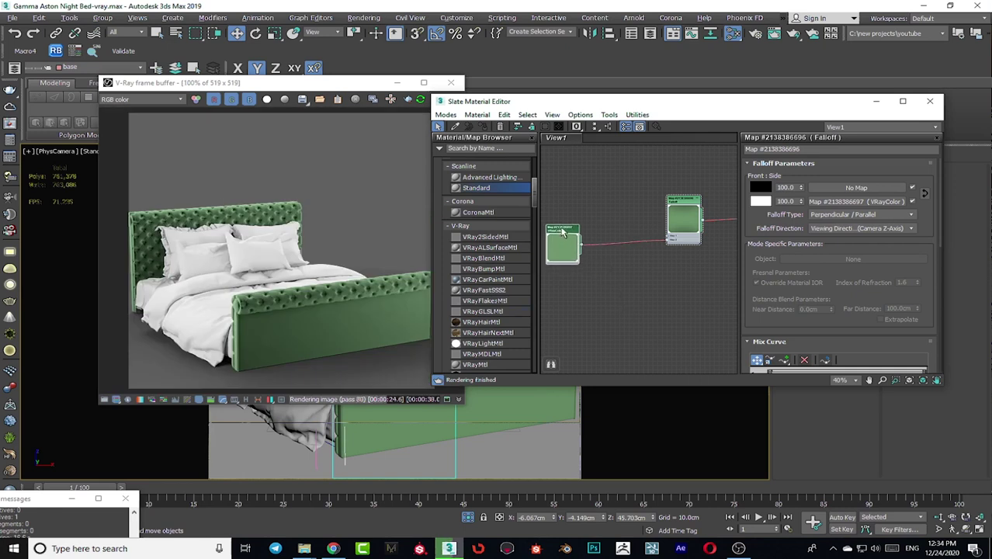
pyautogui.click(495, 149)
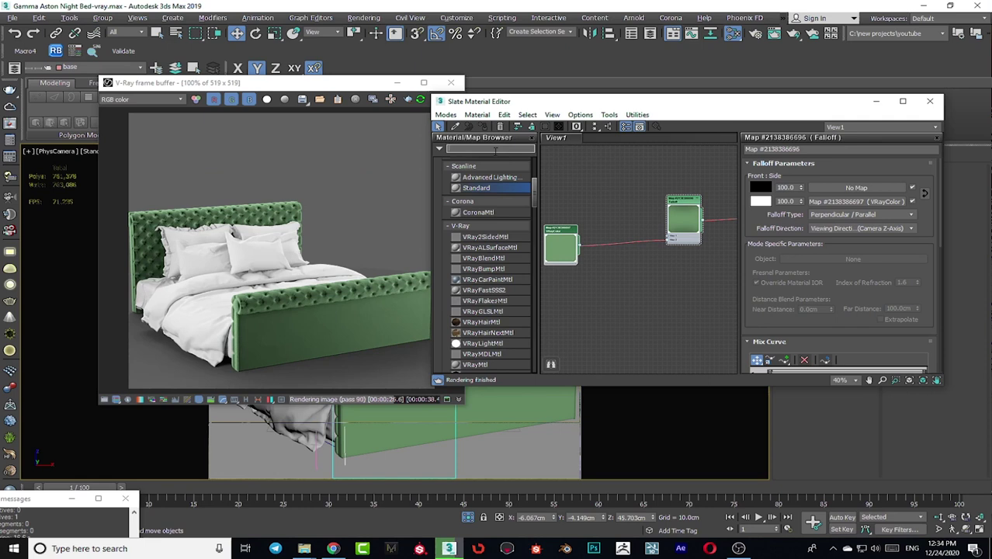
pyautogui.write('color')
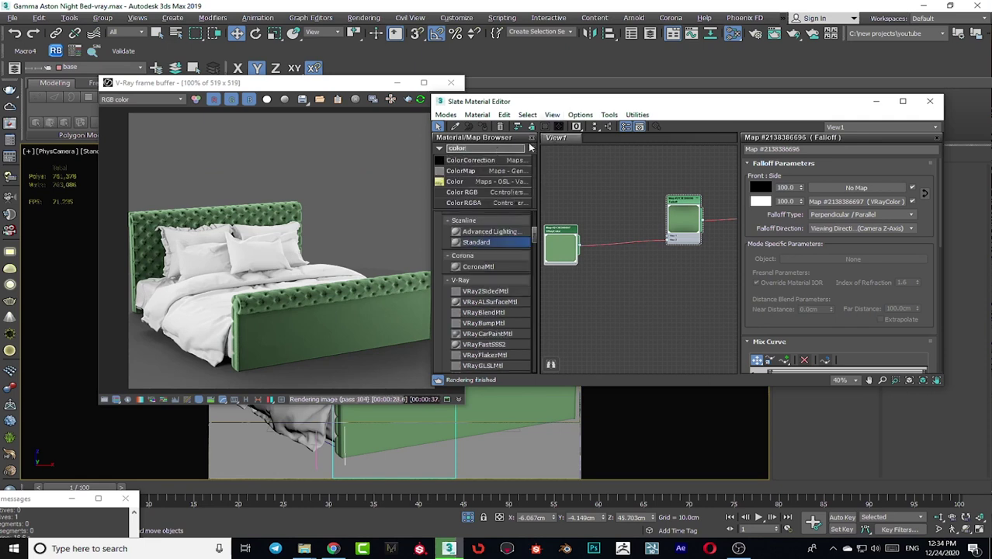
pyautogui.moveTo(484, 161); pyautogui.dragTo(607, 209)
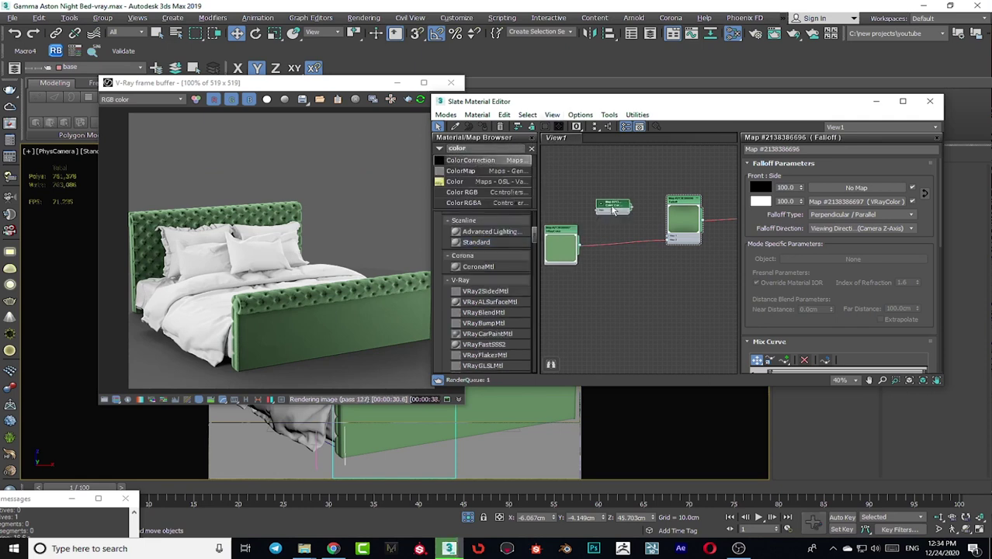
pyautogui.moveTo(601, 247); pyautogui.dragTo(644, 244, button='middle')
pyautogui.moveTo(605, 228); pyautogui.dragTo(586, 228)
pyautogui.moveTo(631, 248); pyautogui.dragTo(588, 259, button='middle')
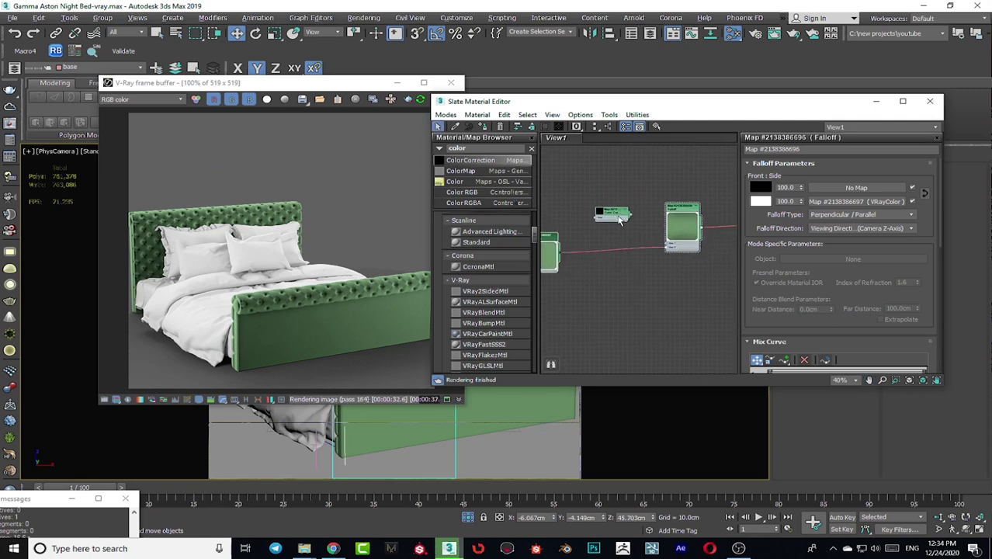
# Step: Connect the Color Correction to the Falloff's Map 1, feed the VRayColor into it and show its parameters
pyautogui.moveTo(666, 247); pyautogui.dragTo(666, 242)
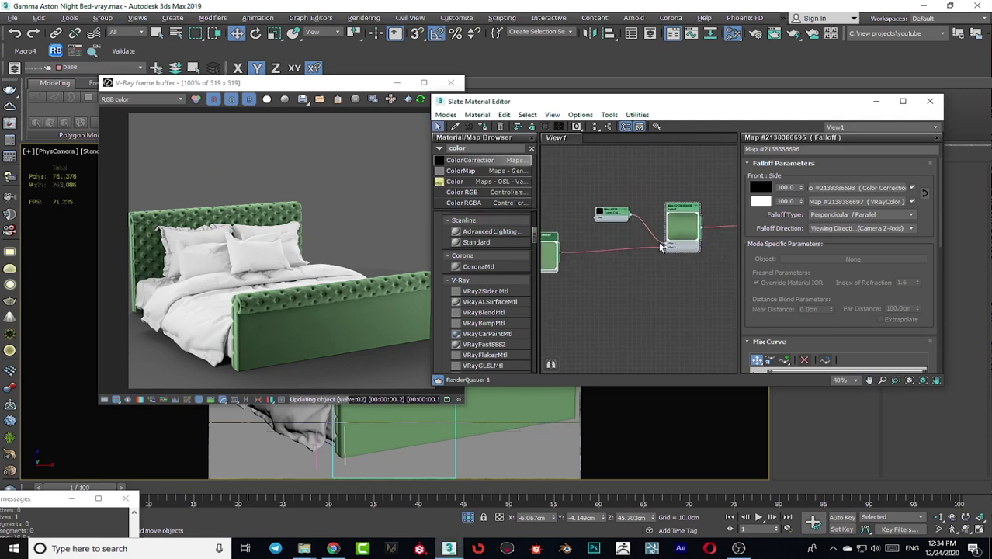
pyautogui.moveTo(562, 253); pyautogui.dragTo(593, 253, button='middle')
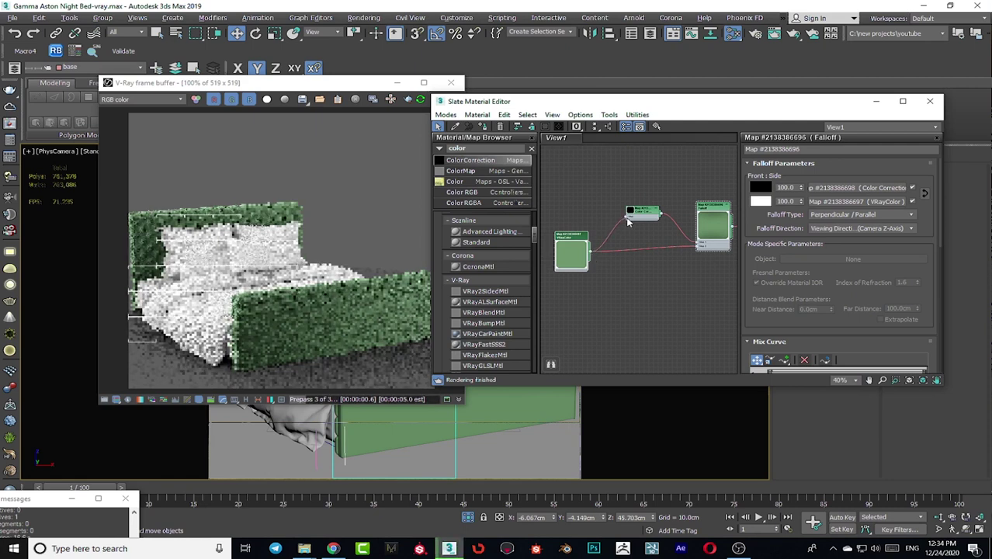
pyautogui.doubleClick(572, 257)
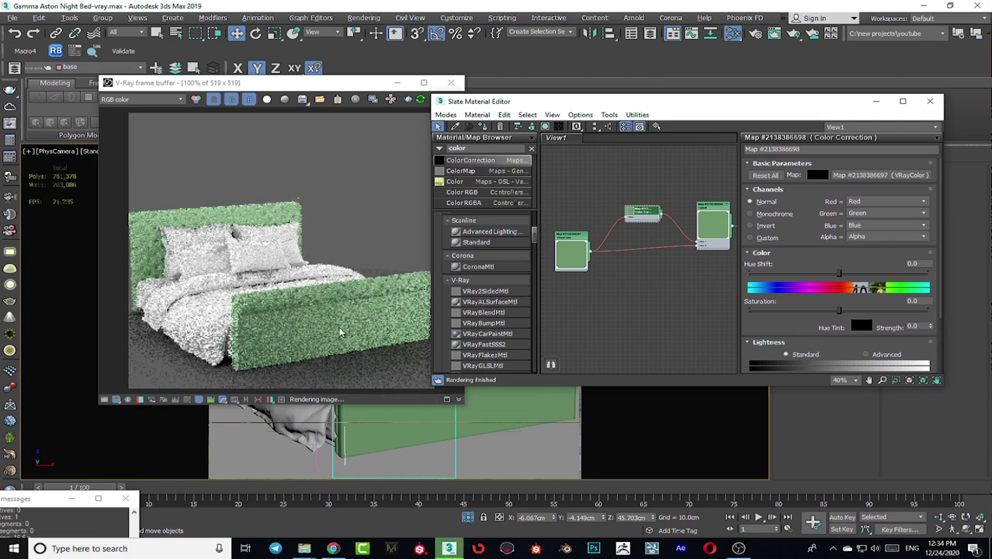
# Step: Disconnect the Color Correction from the Falloff's Map 1 to compare the render, and reconnect it to the same input
pyautogui.moveTo(659, 289); pyautogui.dragTo(649, 288, button='middle')
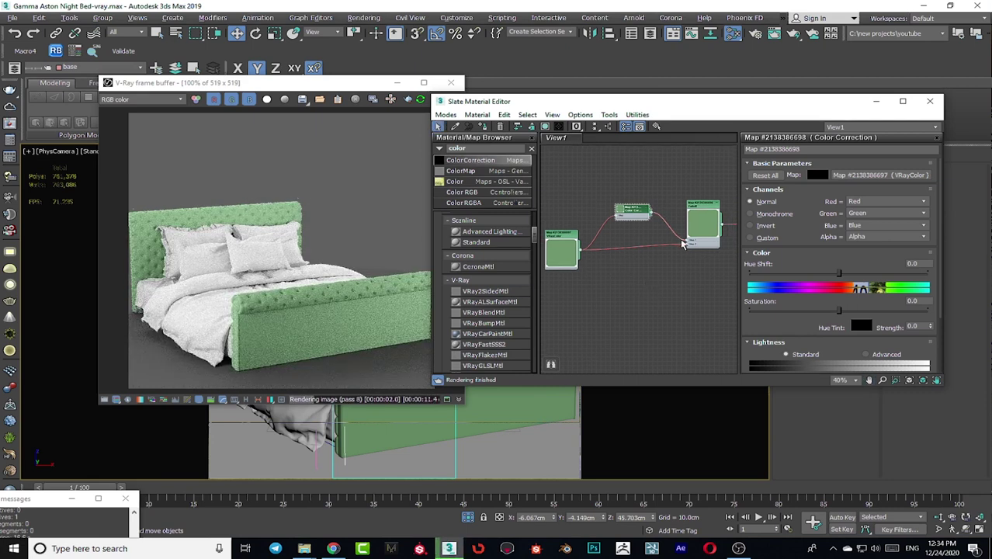
pyautogui.moveTo(688, 242); pyautogui.dragTo(676, 234)
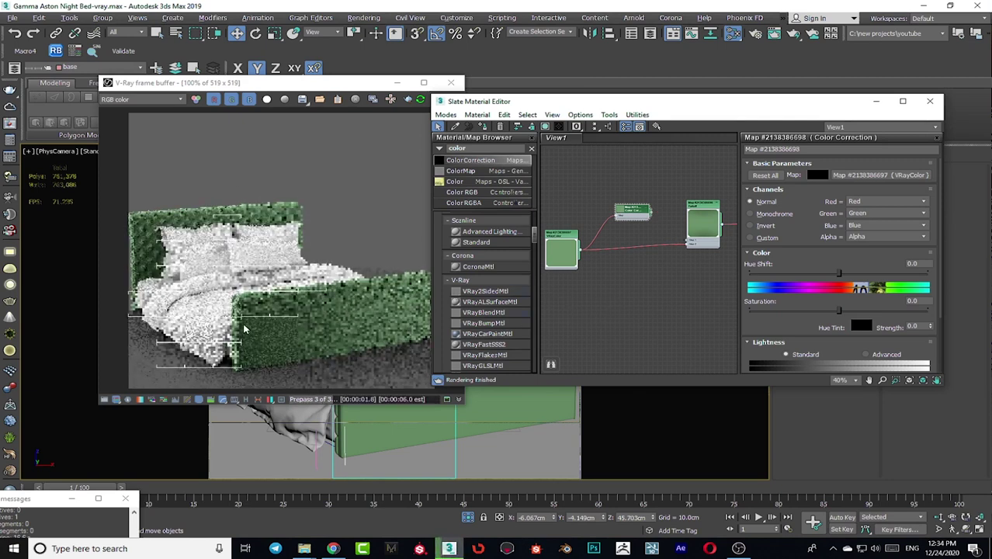
pyautogui.rightClick(686, 242)
pyautogui.click(671, 232)
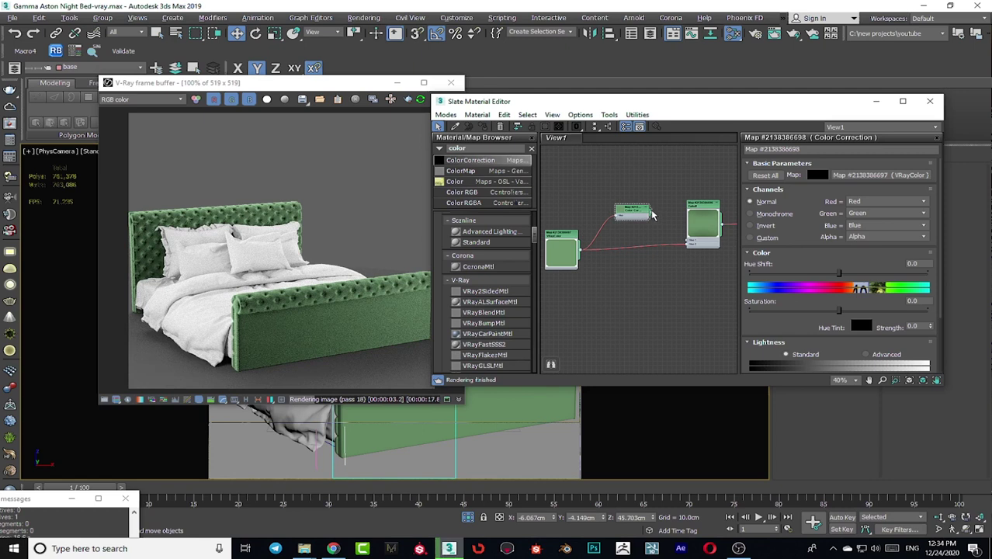
pyautogui.moveTo(668, 238); pyautogui.dragTo(676, 236)
pyautogui.scroll(3, 675, 236)
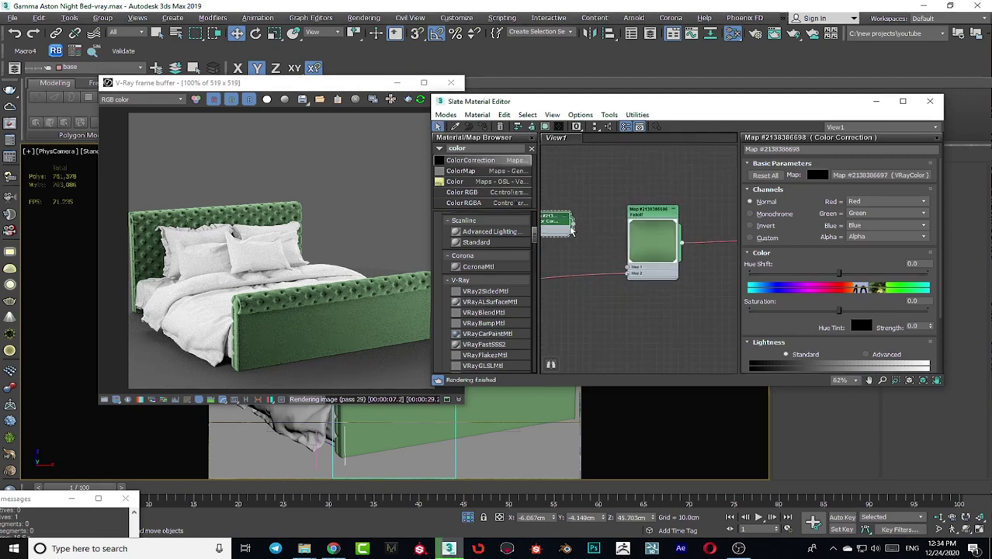
pyautogui.moveTo(585, 240); pyautogui.dragTo(623, 266)
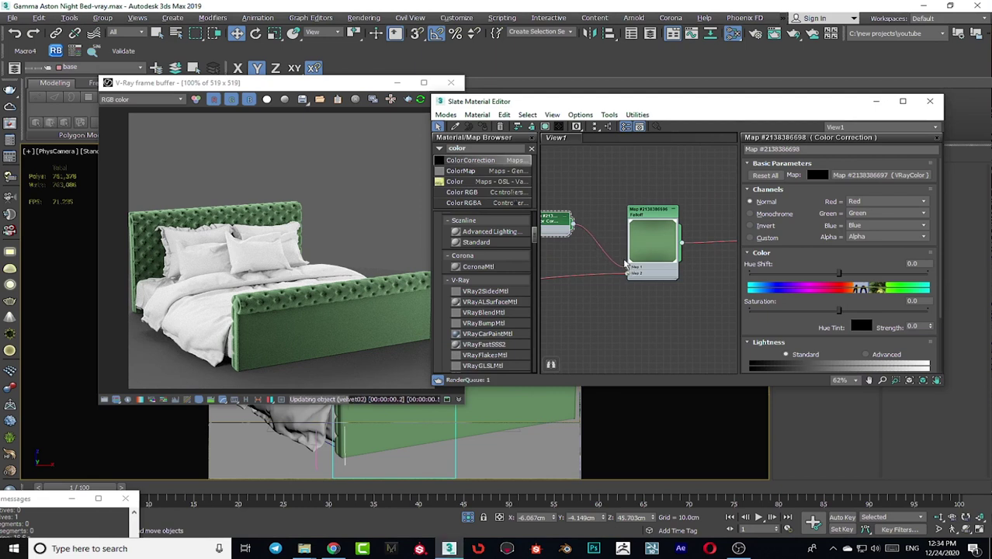
pyautogui.moveTo(628, 267); pyautogui.dragTo(678, 275, button='middle')
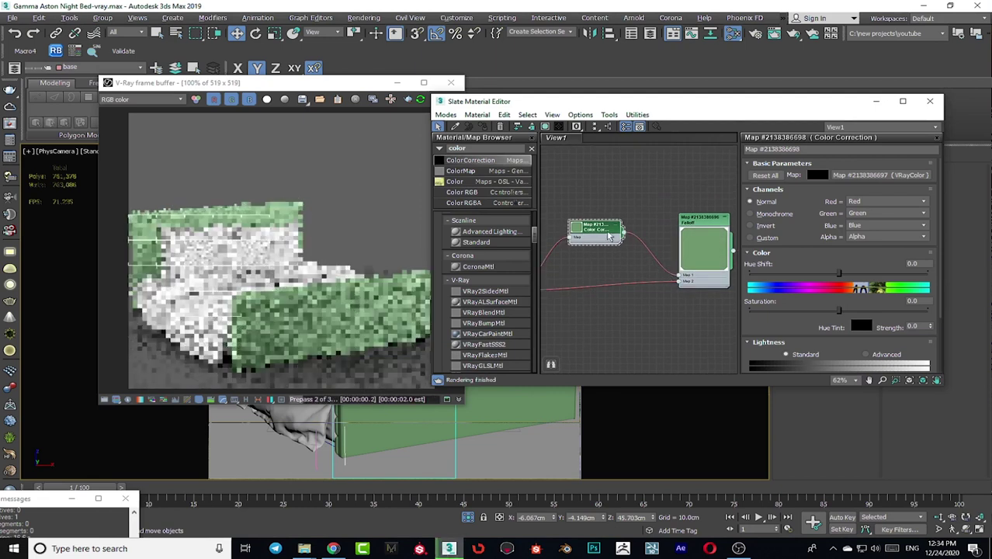
# Step: Switch the Color Correction's Lightness mode to Advanced and enlarge the node's preview
pyautogui.moveTo(589, 281); pyautogui.dragTo(636, 262, button='middle')
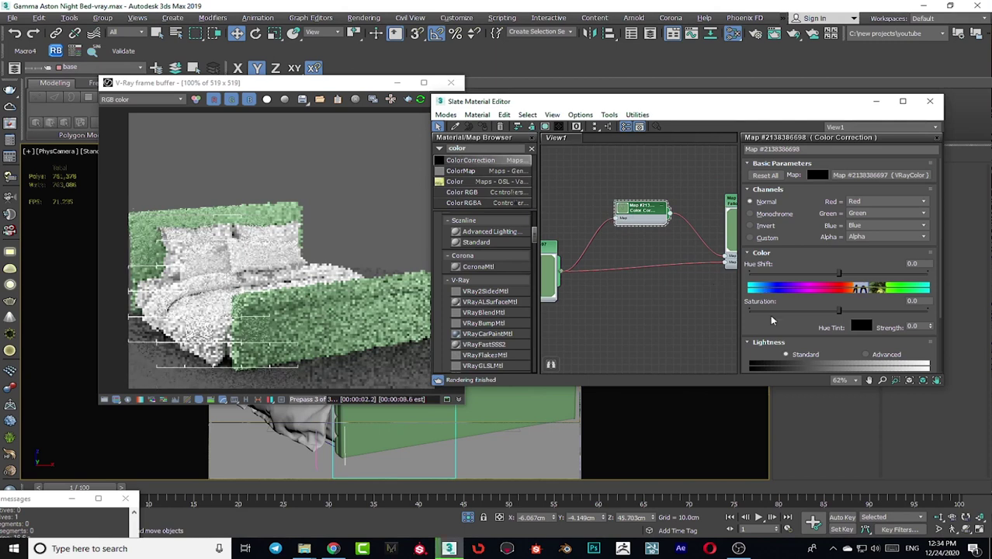
pyautogui.scroll(-3, 784, 225)
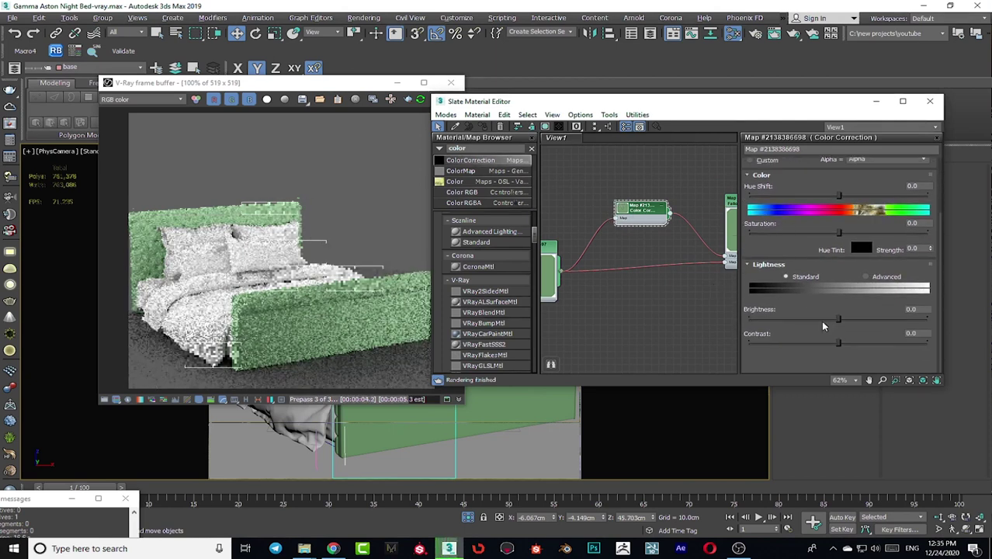
pyautogui.click(865, 277)
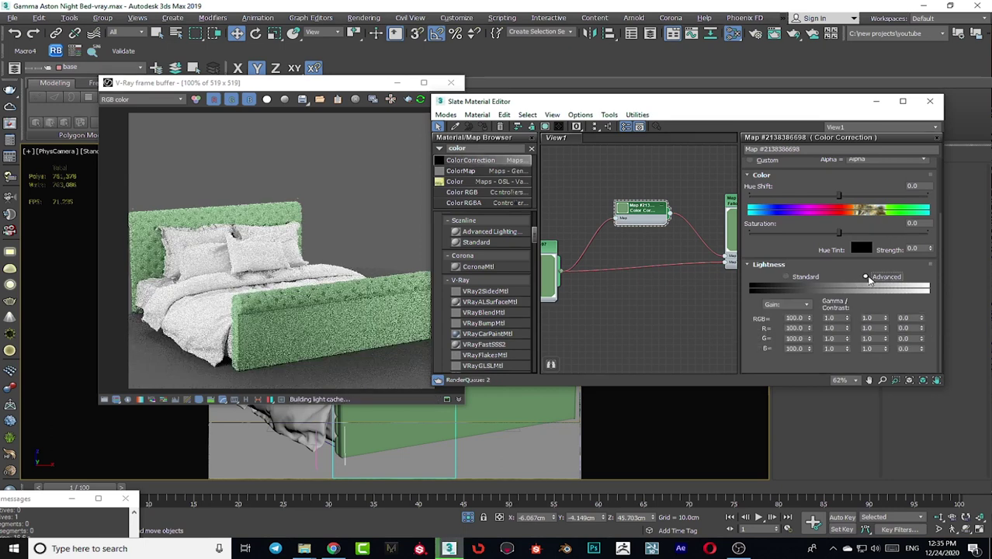
pyautogui.click(831, 318)
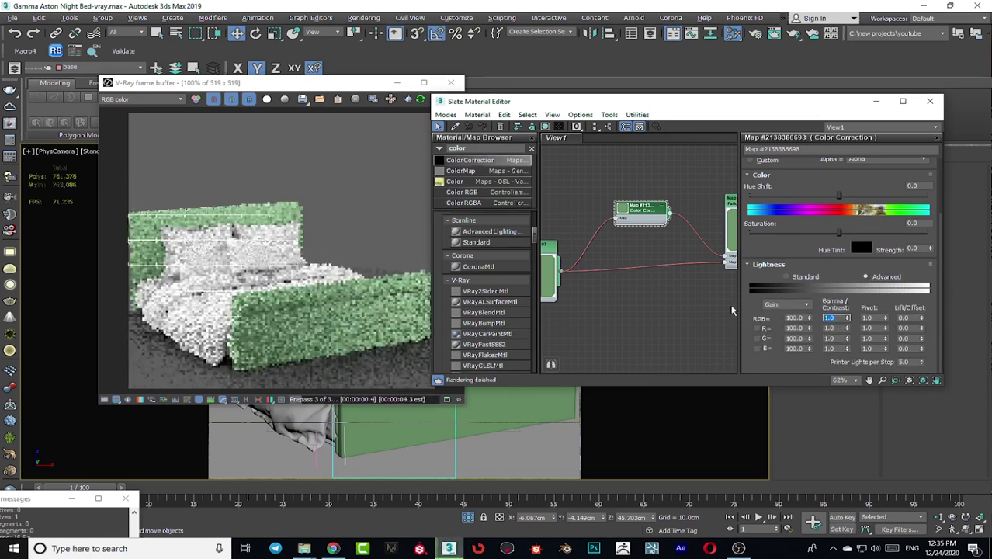
pyautogui.doubleClick(621, 212)
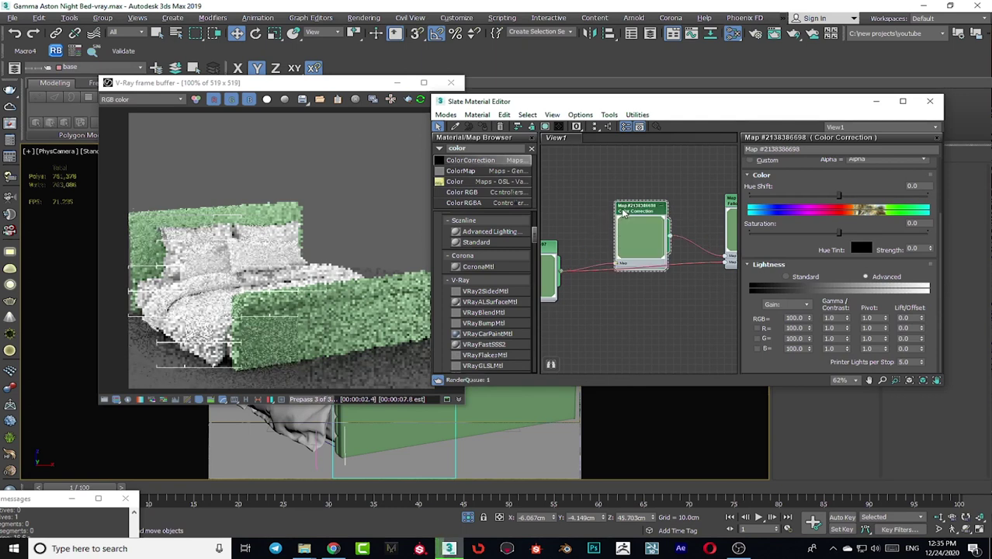
# Step: Set the Color Correction's RGB Gamma/Contrast to 0.5 and reposition the VRayColor node
pyautogui.moveTo(840, 317); pyautogui.dragTo(782, 318)
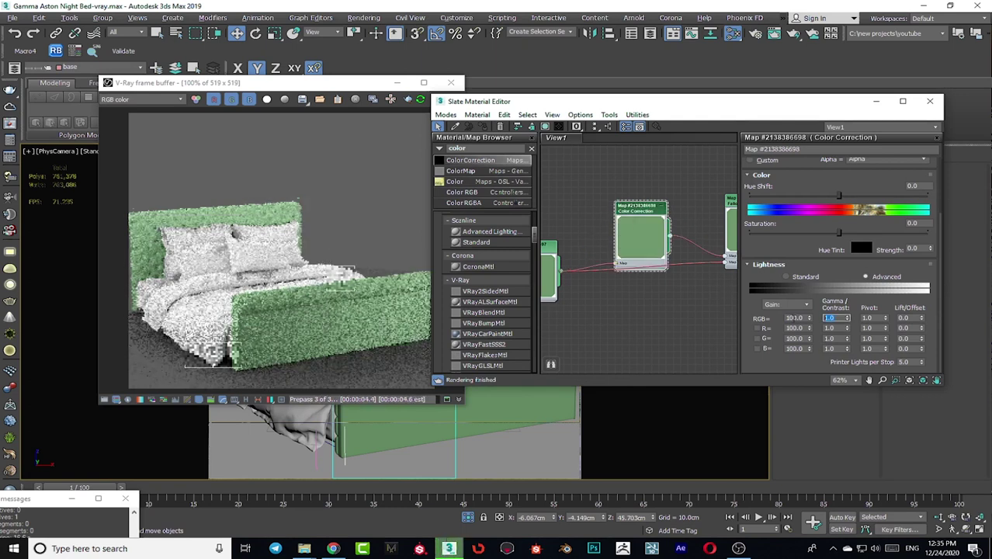
pyautogui.write('0.7')
pyautogui.press('Return')
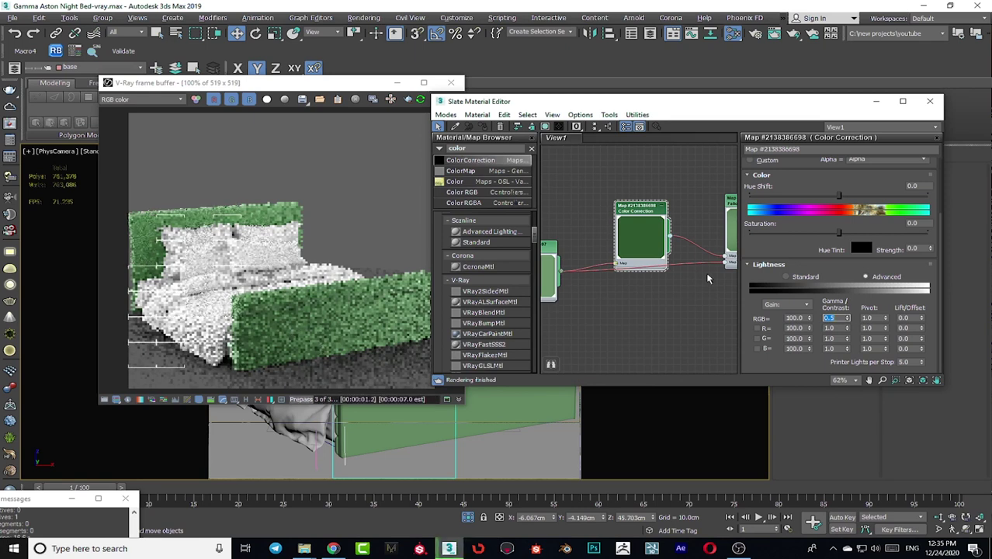
pyautogui.moveTo(583, 260); pyautogui.dragTo(673, 253, button='middle')
pyautogui.moveTo(633, 243); pyautogui.dragTo(617, 260)
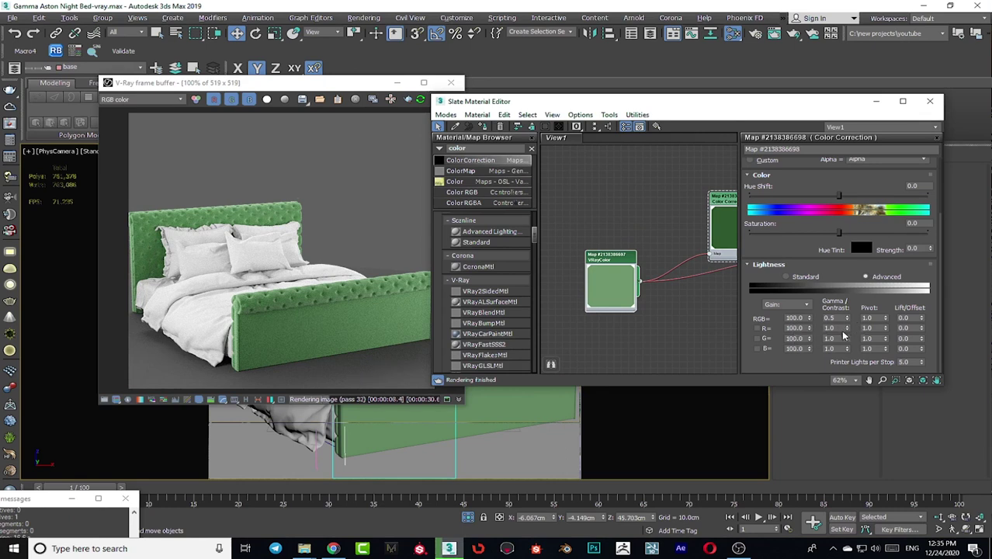
# Step: Try a Gamma/Contrast of 1.5 on the separate R, G and B channels of the Color Correction
pyautogui.doubleClick(832, 328)
pyautogui.write('1.5')
pyautogui.press('Return')
pyautogui.moveTo(697, 297); pyautogui.dragTo(554, 324, button='middle')
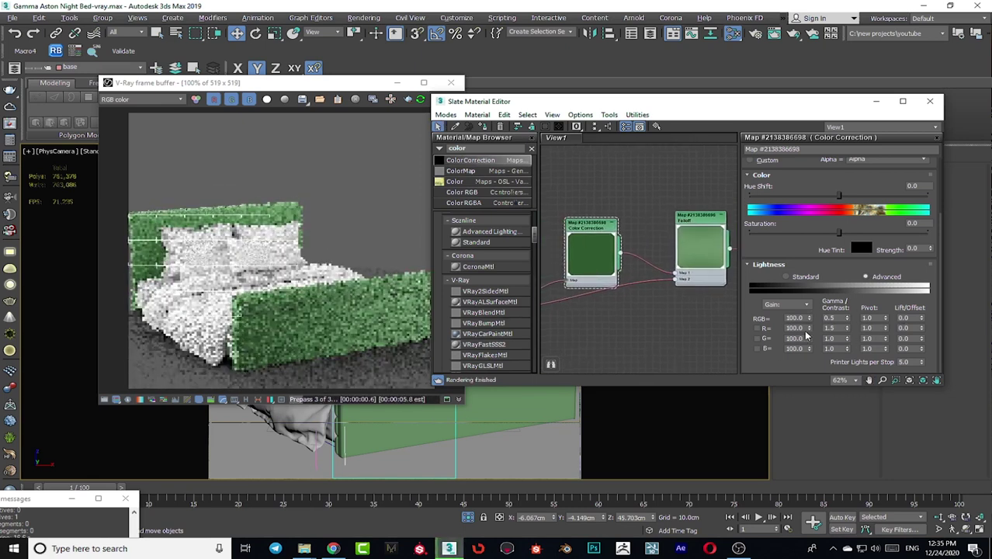
pyautogui.doubleClick(830, 340)
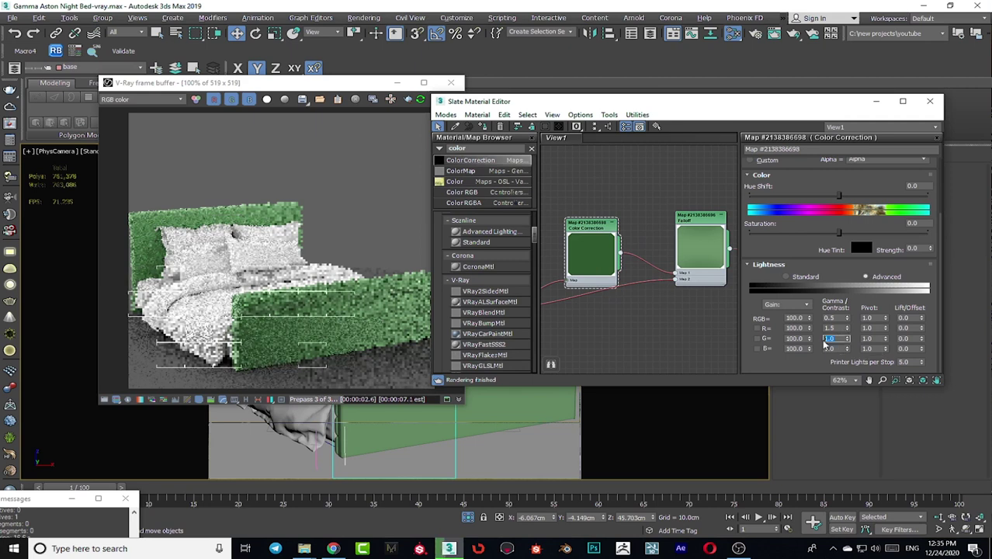
pyautogui.write('1.5')
pyautogui.press('Return')
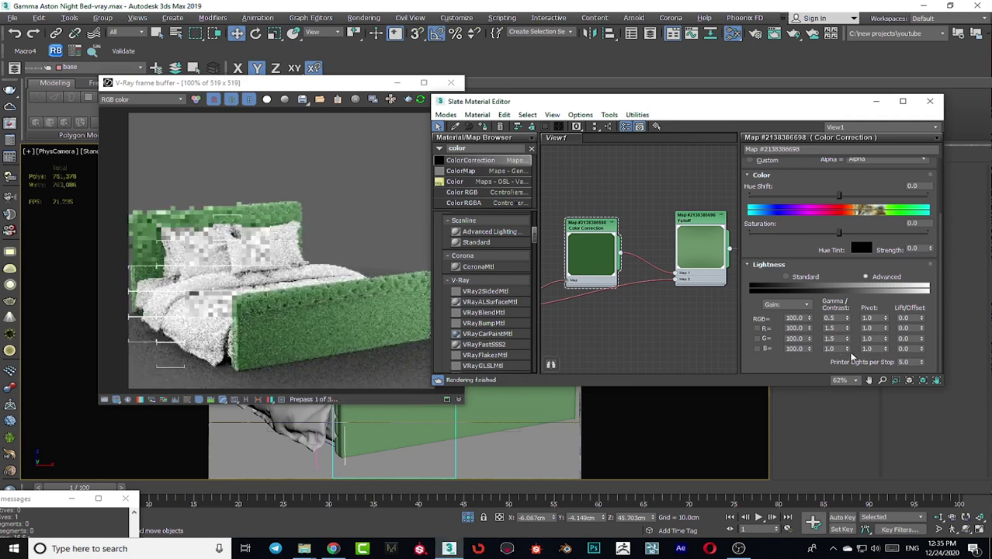
pyautogui.doubleClick(831, 349)
pyautogui.write('1.5')
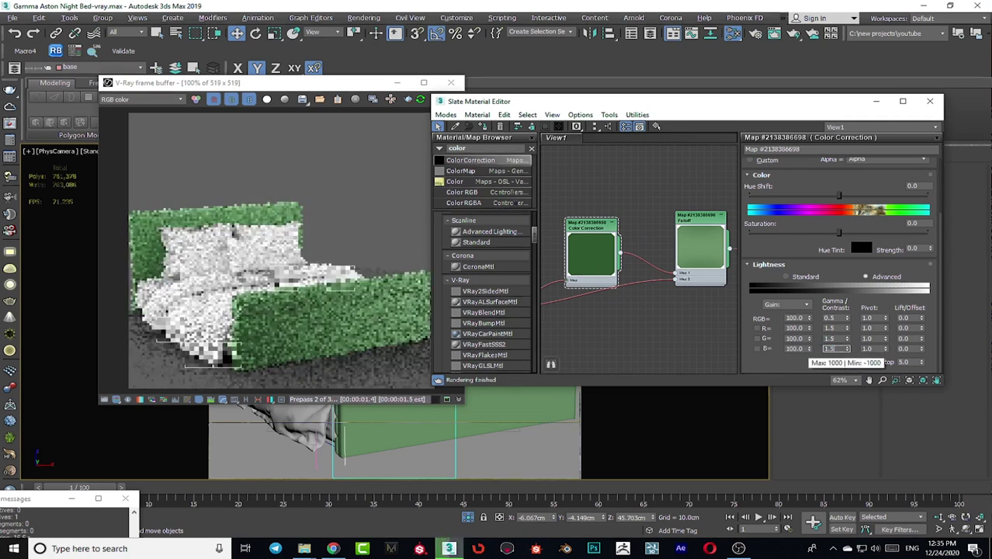
pyautogui.press('Return')
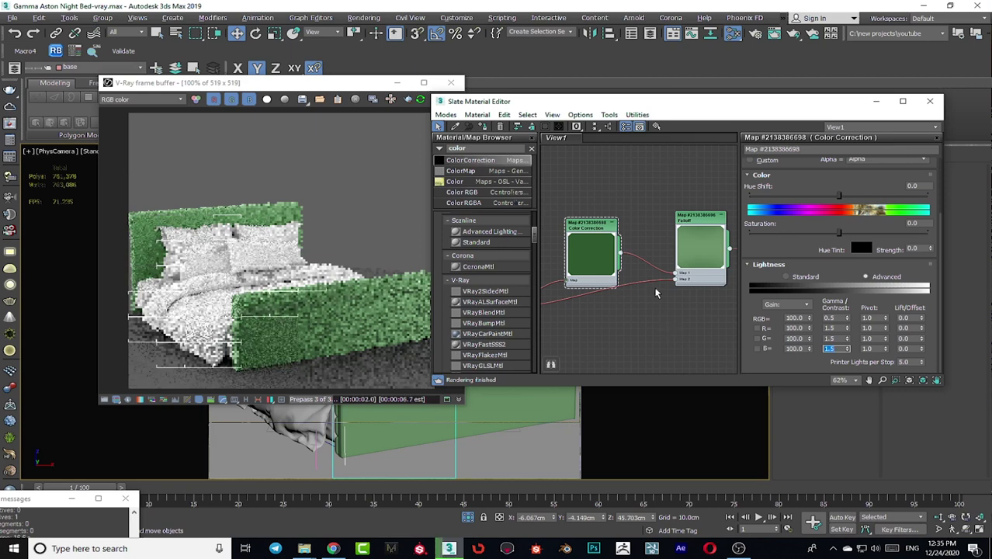
# Step: Restore the separate R, G and B Gamma/Contrast values of the Color Correction to 1.0
pyautogui.doubleClick(835, 328)
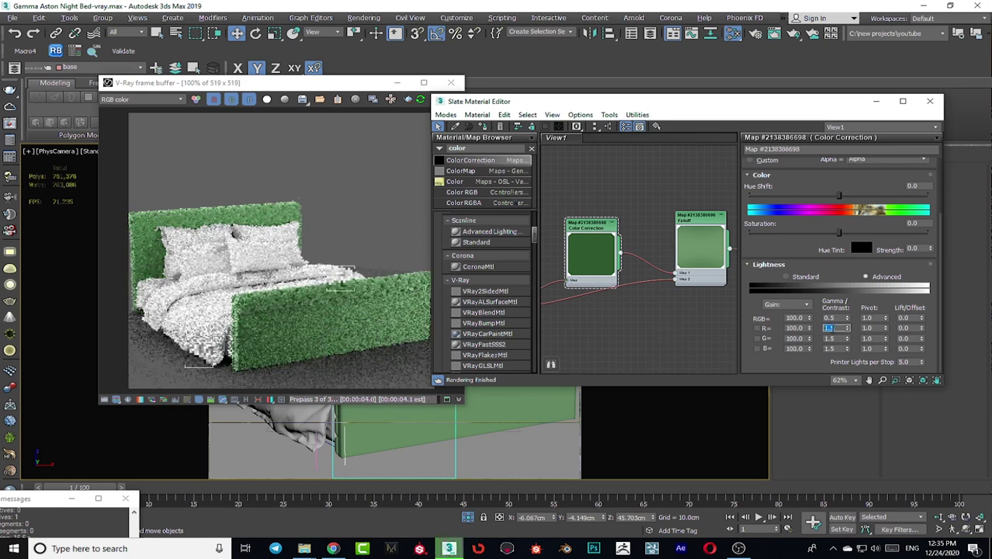
pyautogui.write('1')
pyautogui.press('Tab')
pyautogui.write('1')
pyautogui.press('Tab')
pyautogui.click(690, 310)
pyautogui.scroll(-1, 614, 288)
pyautogui.moveTo(614, 288); pyautogui.dragTo(630, 288, button='middle')
# Step: Try RGB gains of 150 and 100 in the Color Correction, and settle on 80
pyautogui.doubleClick(807, 322)
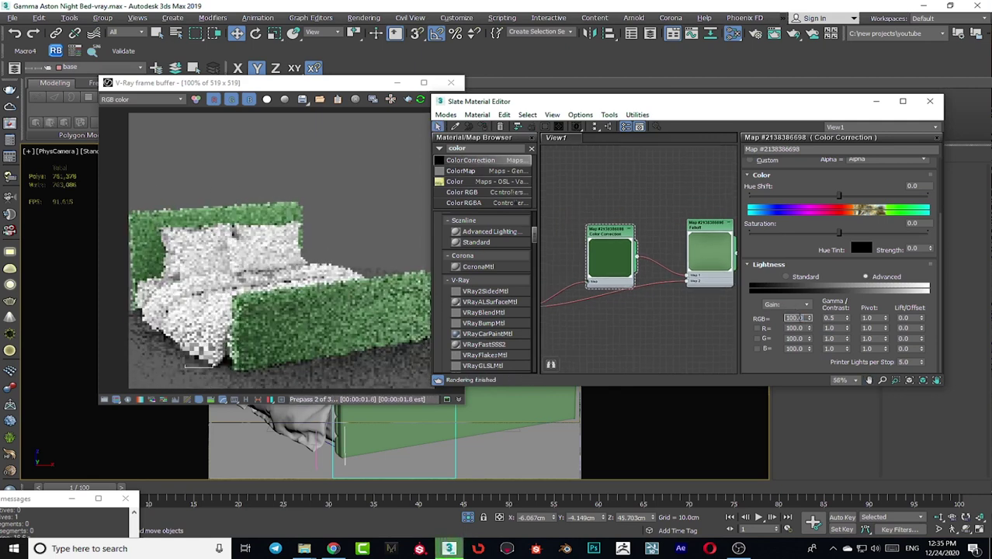
pyautogui.write('150')
pyautogui.press('Return')
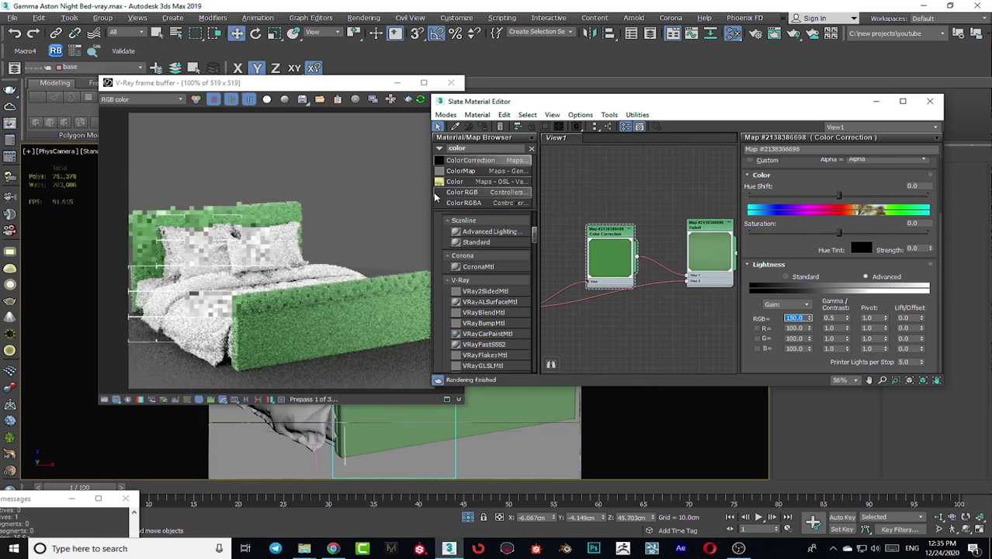
pyautogui.write('100')
pyautogui.press('Return')
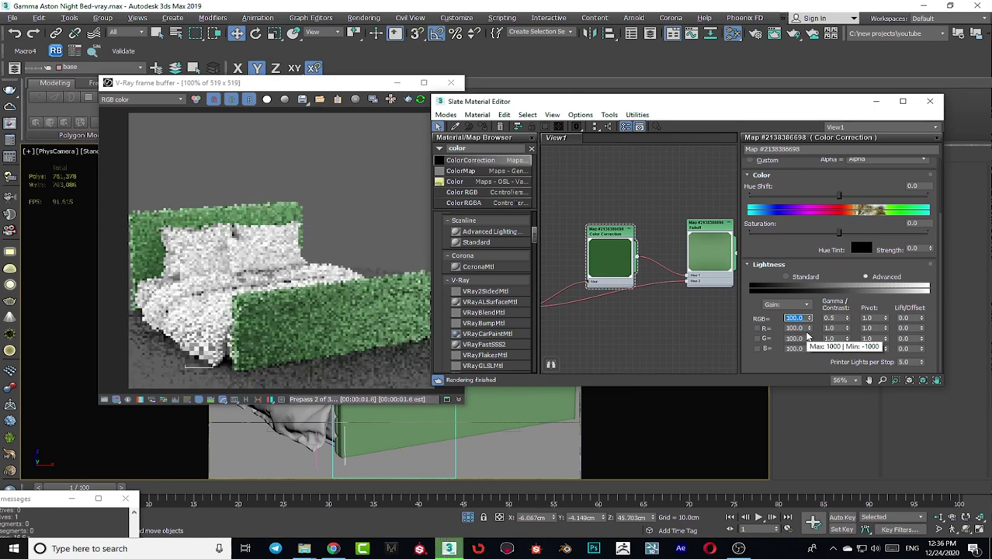
pyautogui.write('80')
pyautogui.press('Return')
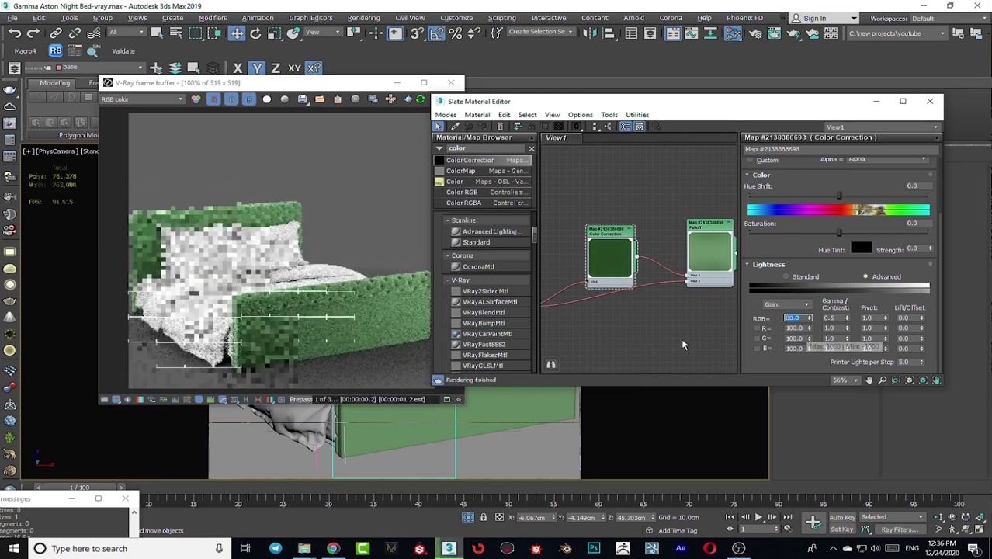
# Step: Try a blue-violet color in the VRayColor map that feeds the velvet Falloff
pyautogui.scroll(-2, 608, 307)
pyautogui.moveTo(607, 305); pyautogui.dragTo(660, 266, button='middle')
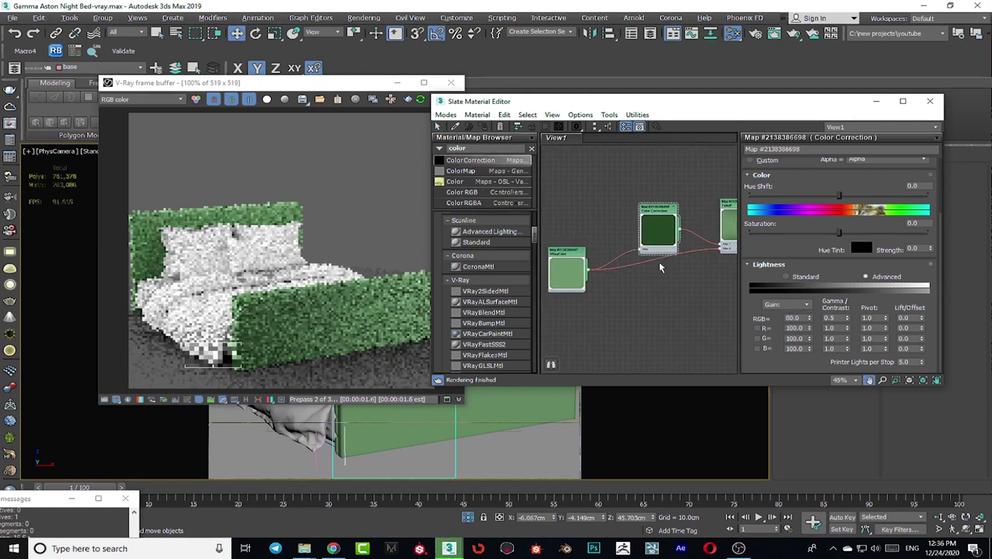
pyautogui.doubleClick(566, 258)
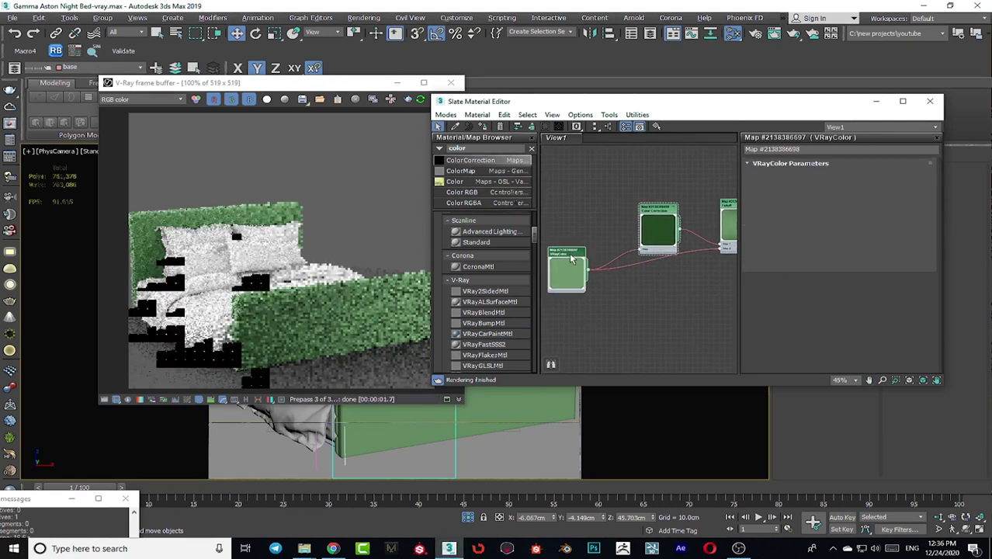
pyautogui.click(908, 251)
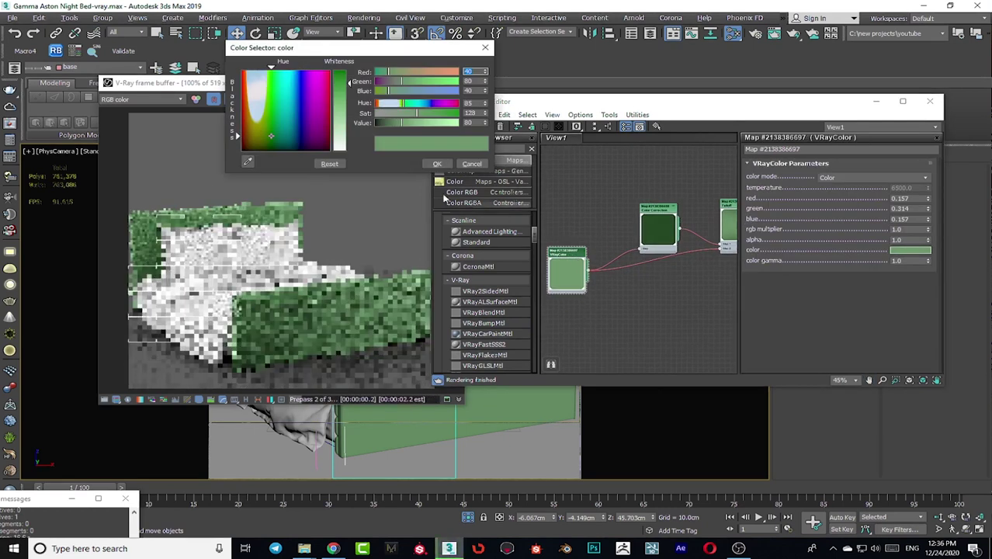
pyautogui.scroll(-4, 696, 220)
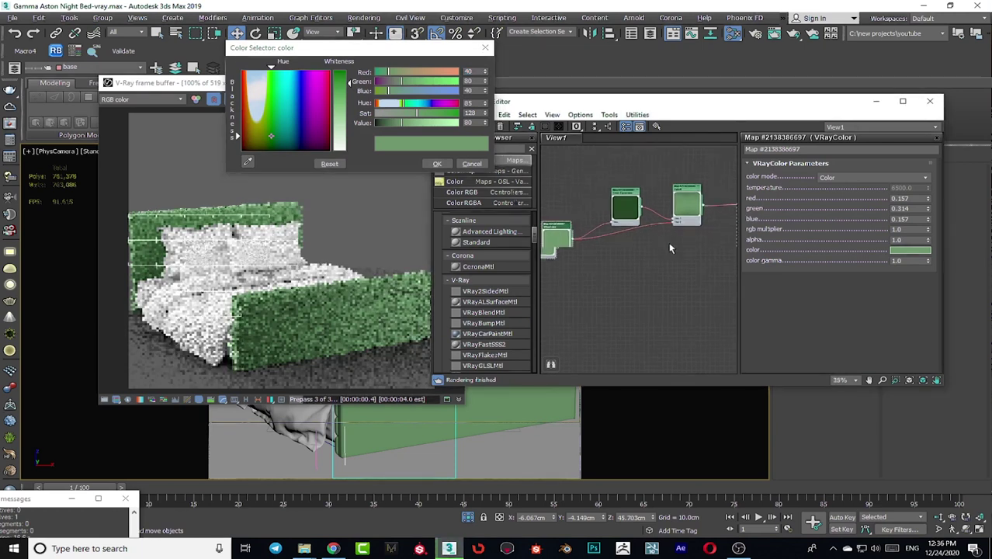
pyautogui.click(299, 106)
pyautogui.click(301, 96)
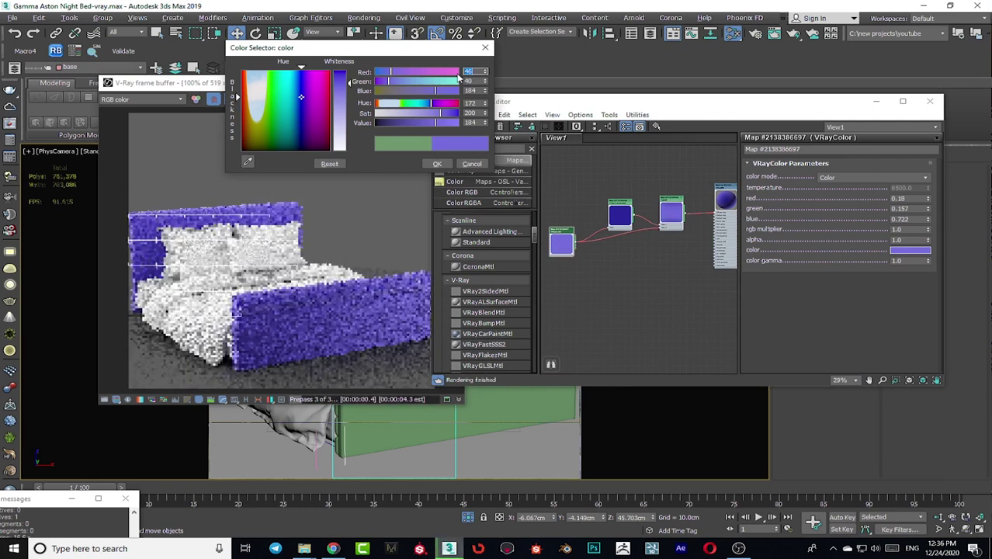
# Step: Restore the VRayColor to green with Red 40, Green 80 and Blue 40, and accept the color
pyautogui.write('40')
pyautogui.press('Tab')
pyautogui.write('80')
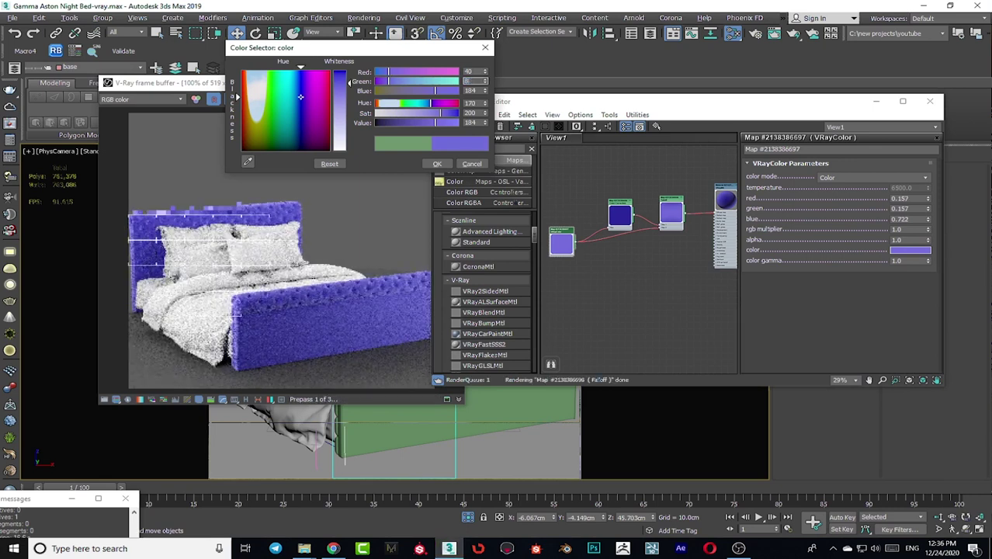
pyautogui.press('Tab')
pyautogui.write('40')
pyautogui.press('Return')
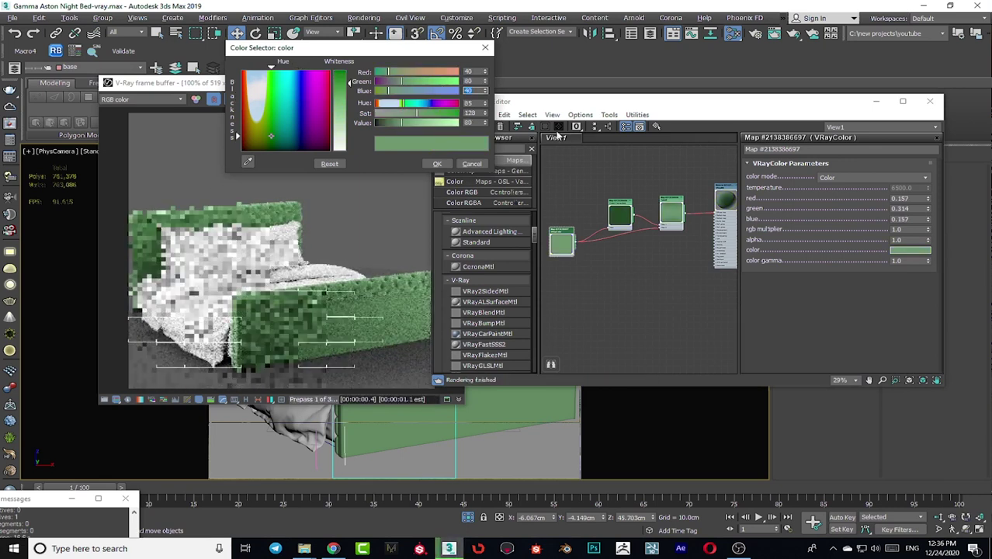
pyautogui.click(437, 163)
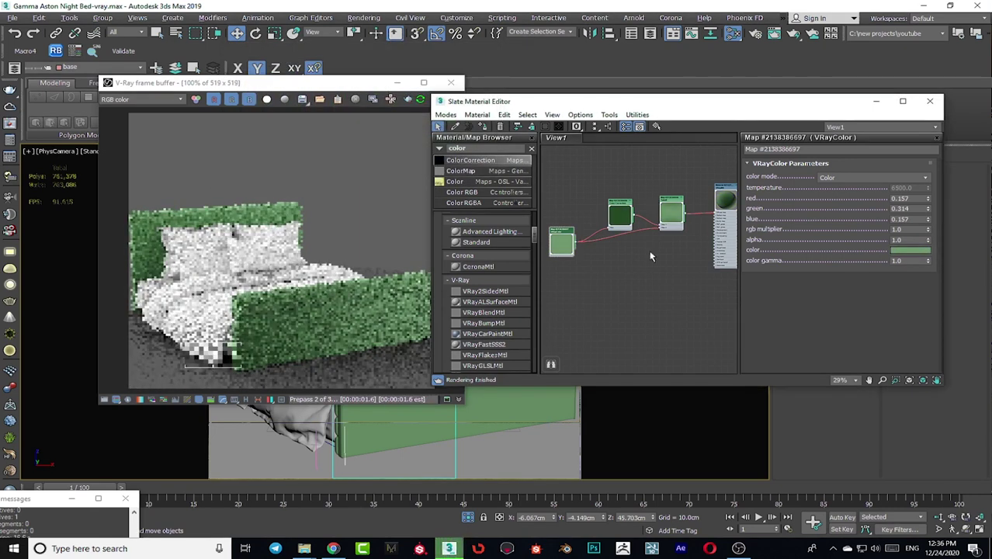
# Step: Examine the velvet sofa reference photo in Chrome and the suport mask image in the Mask folder, and return to 3ds Max
pyautogui.moveTo(648, 275); pyautogui.dragTo(616, 266, button='middle')
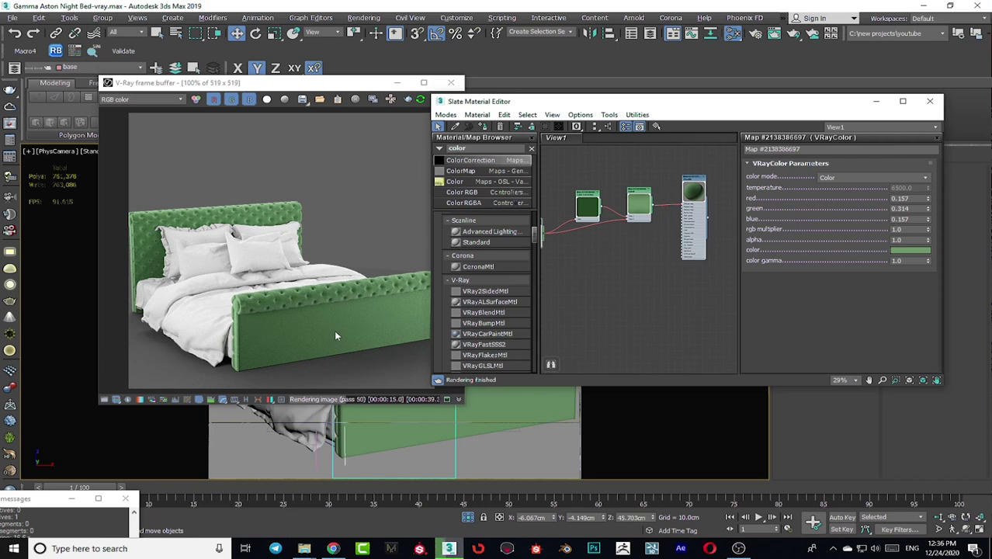
pyautogui.scroll(-3, 586, 277)
pyautogui.moveTo(586, 276); pyautogui.dragTo(617, 257, button='middle')
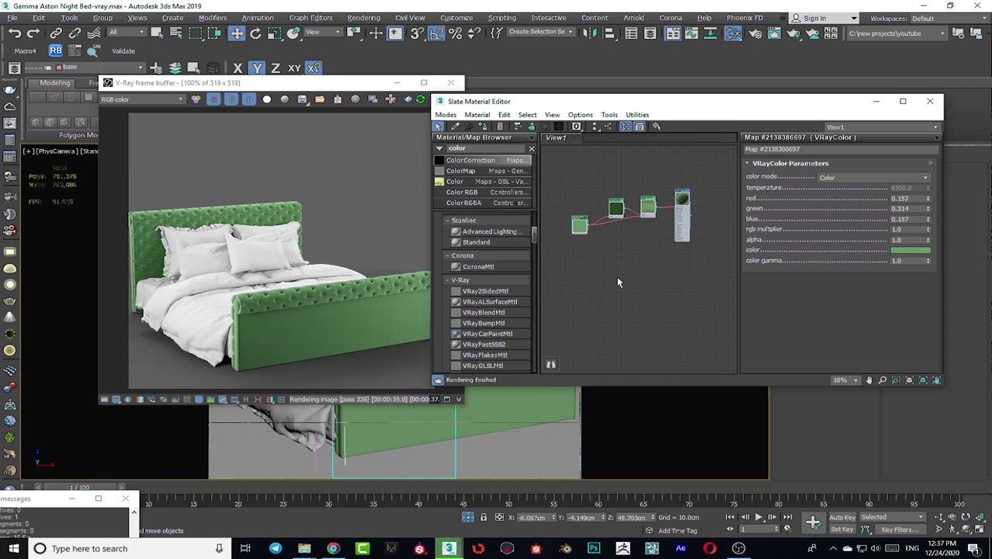
pyautogui.click(333, 548)
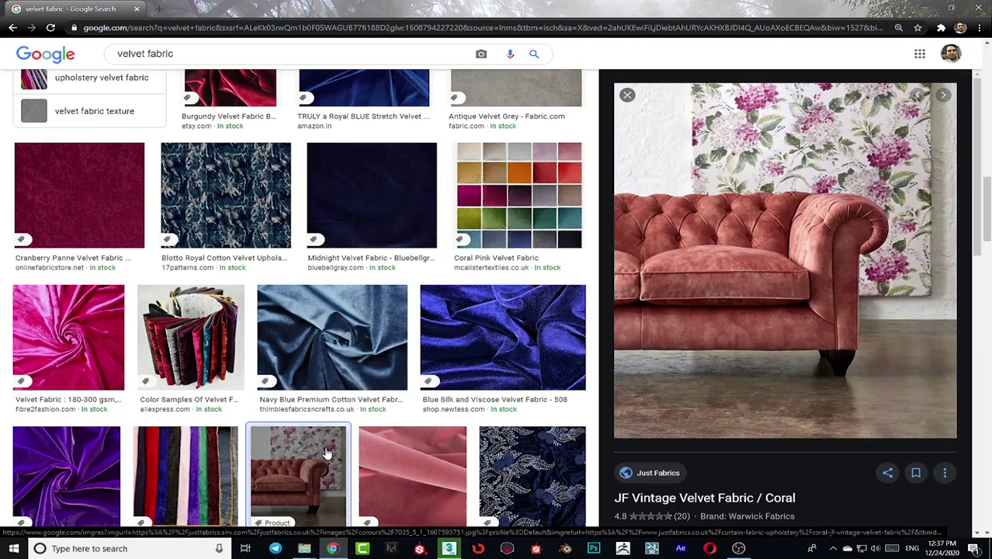
pyautogui.moveTo(311, 549)
pyautogui.click(363, 512)
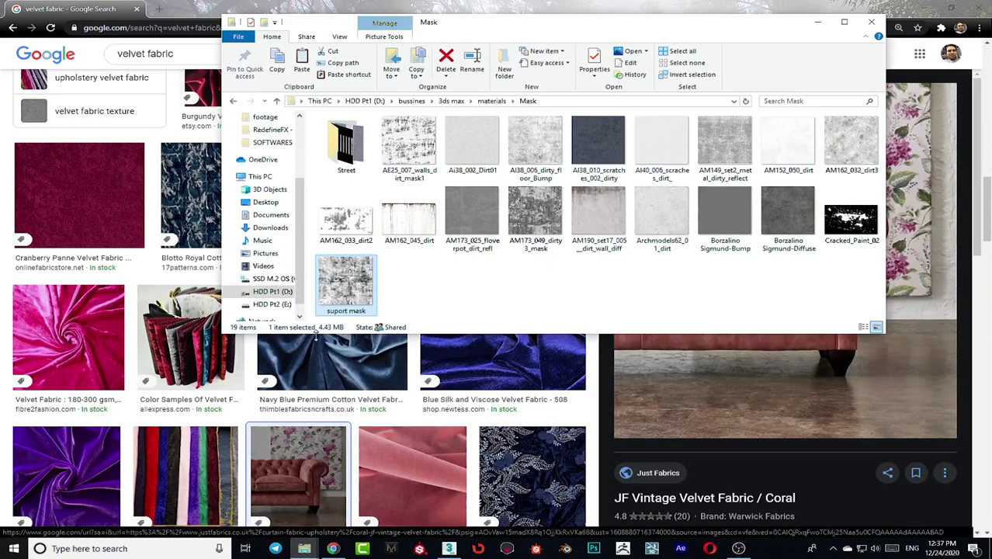
pyautogui.doubleClick(360, 268)
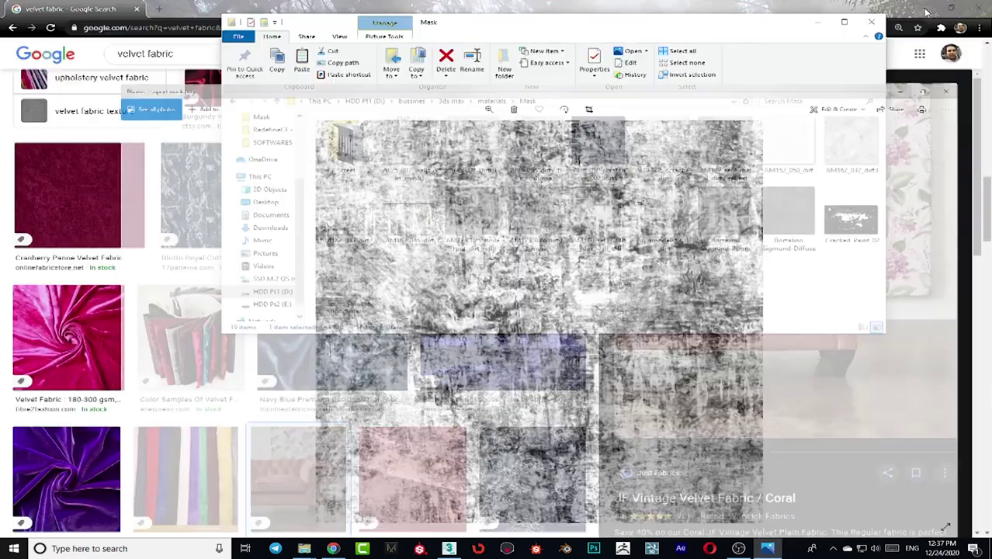
pyautogui.click(978, 9)
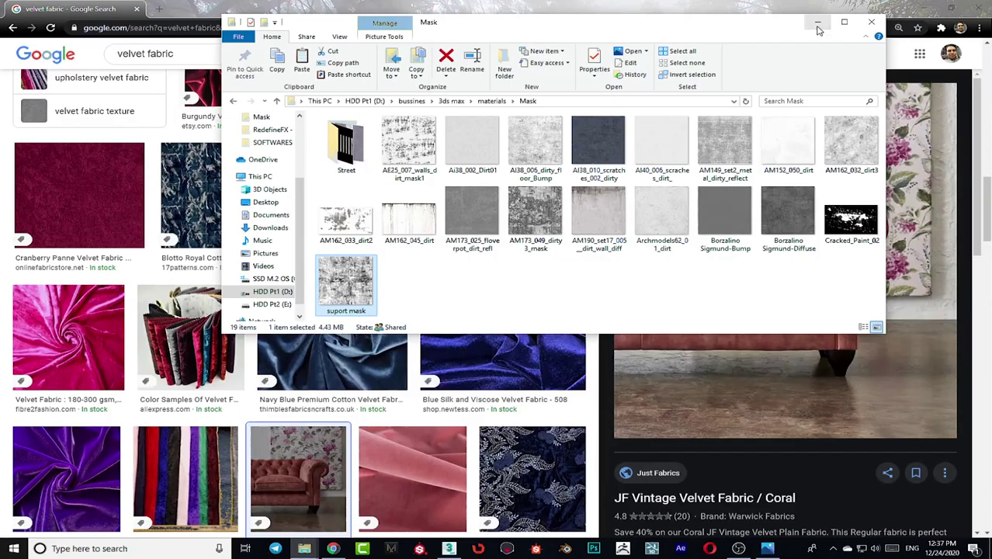
pyautogui.click(818, 22)
pyautogui.click(448, 548)
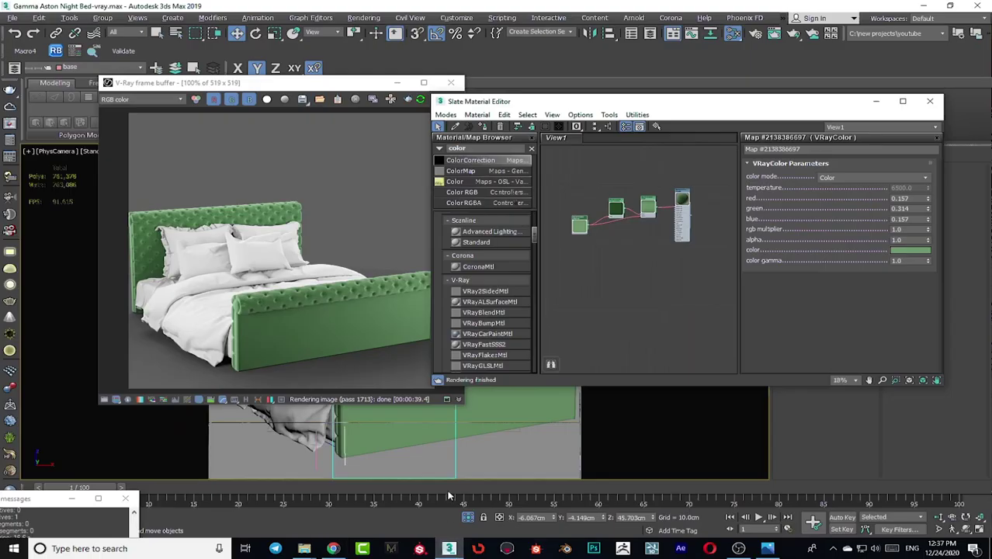
# Step: Add a Mix map to the node view and connect it to the VRayMtl's Diffuse map input
pyautogui.scroll(5, 576, 261)
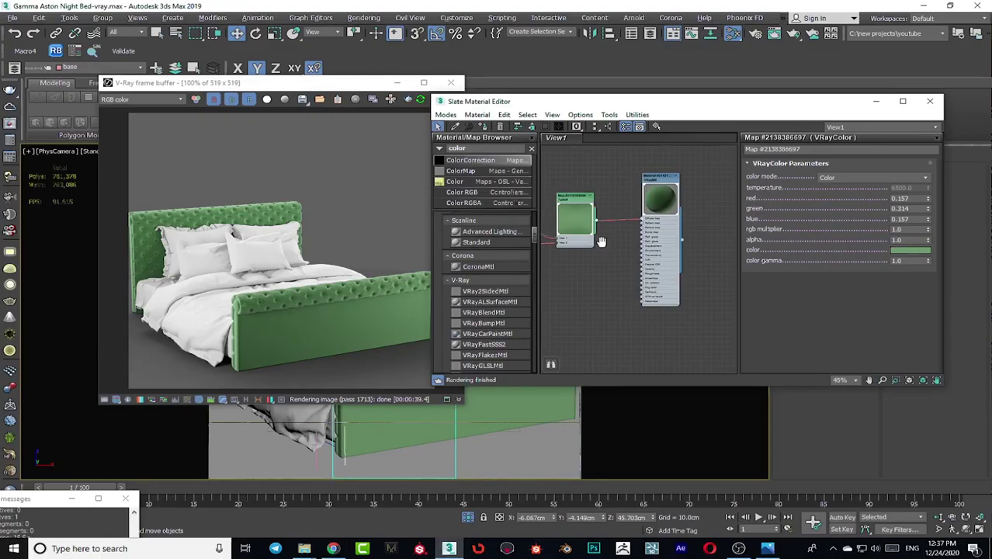
pyautogui.rightClick(593, 324)
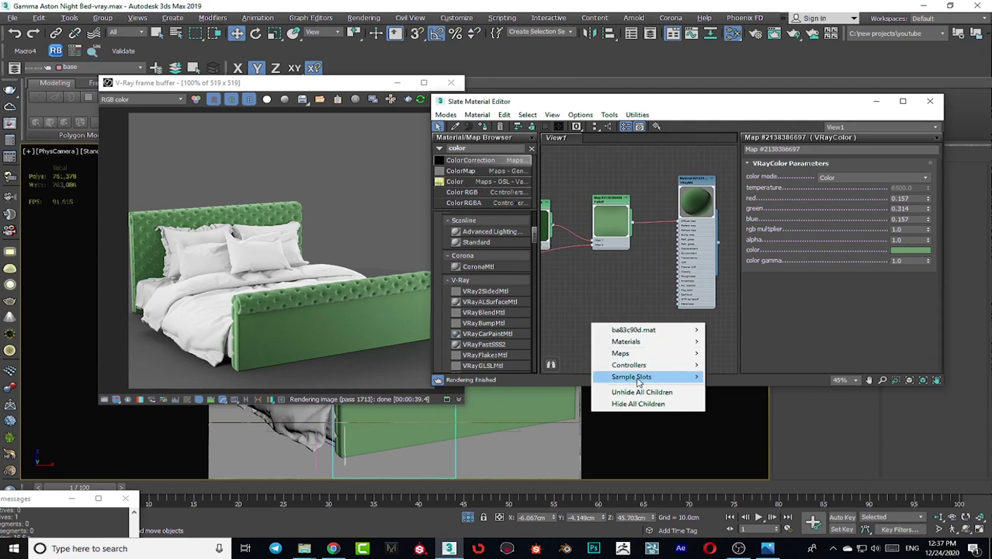
pyautogui.moveTo(656, 355)
pyautogui.moveTo(730, 354)
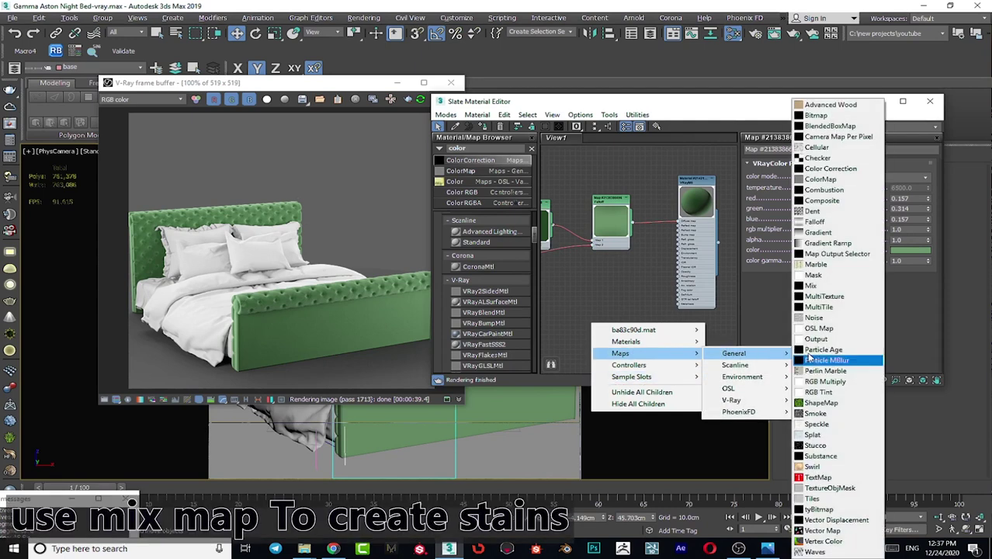
pyautogui.click(827, 291)
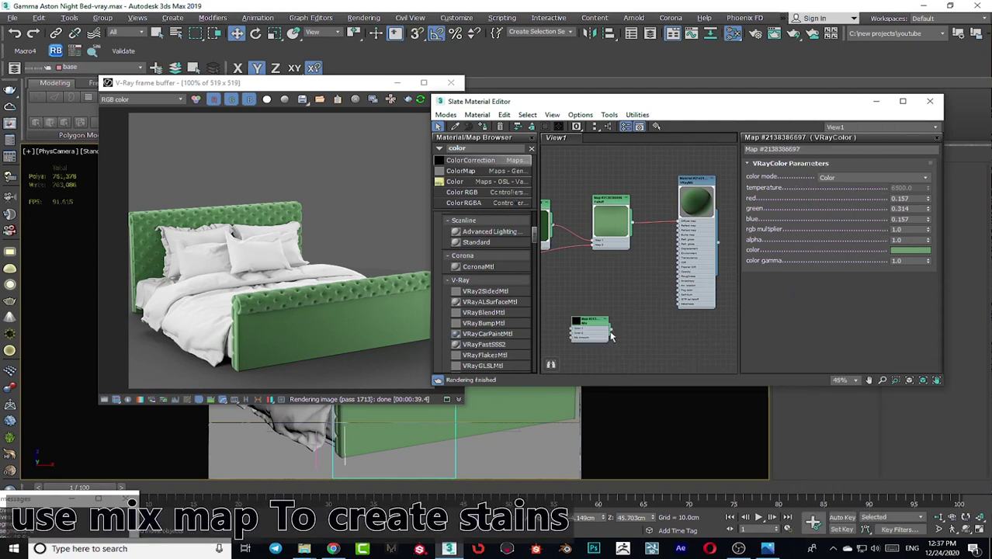
pyautogui.moveTo(612, 330); pyautogui.dragTo(677, 221)
# Step: Move the VRayColor, Color Correction and Falloff nodes away from the material, and place the Mix node between Falloff and VRayMtl
pyautogui.moveTo(632, 255); pyautogui.dragTo(666, 238, button='middle')
pyautogui.scroll(-3, 665, 239)
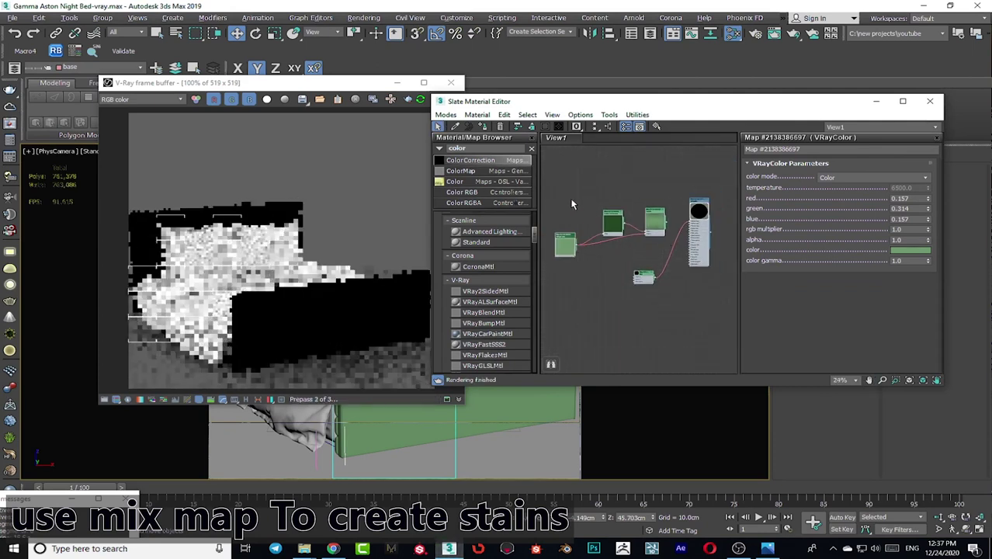
pyautogui.moveTo(659, 213); pyautogui.dragTo(545, 265)
pyautogui.scroll(-2, 657, 204)
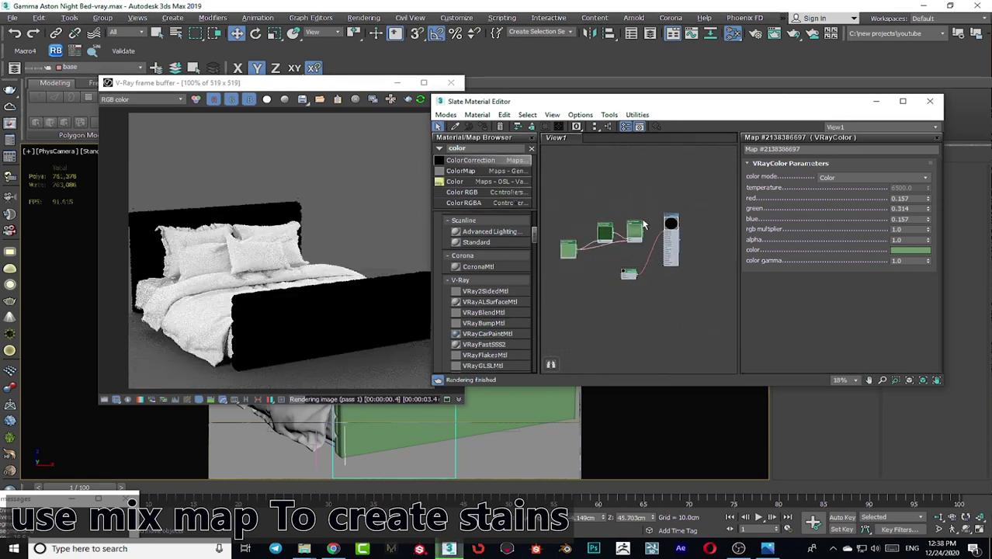
pyautogui.moveTo(634, 230); pyautogui.dragTo(591, 236)
pyautogui.scroll(2, 629, 278)
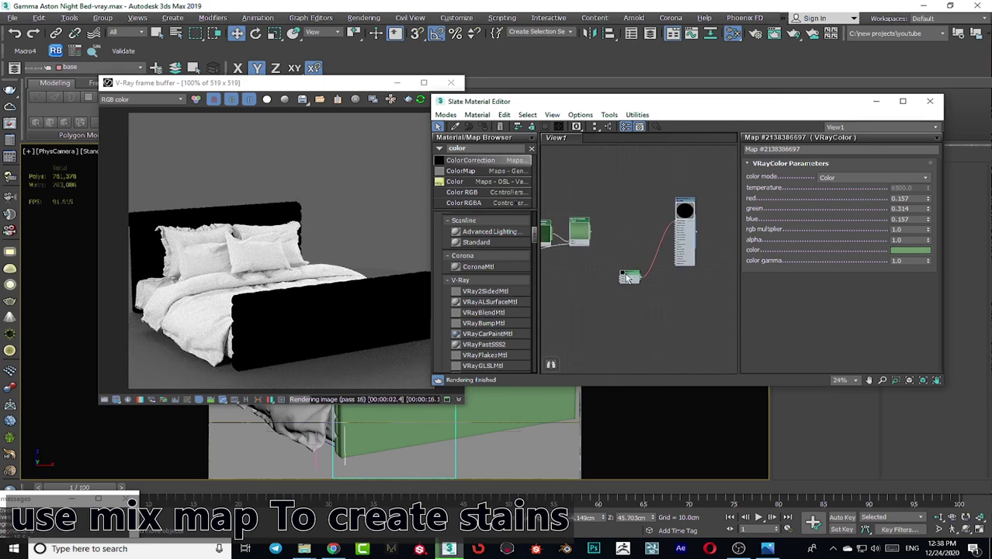
pyautogui.click(647, 230)
pyautogui.moveTo(633, 280); pyautogui.dragTo(631, 226)
# Step: Open the Mix map's parameters and set its Mix Amount to 50
pyautogui.scroll(4, 606, 248)
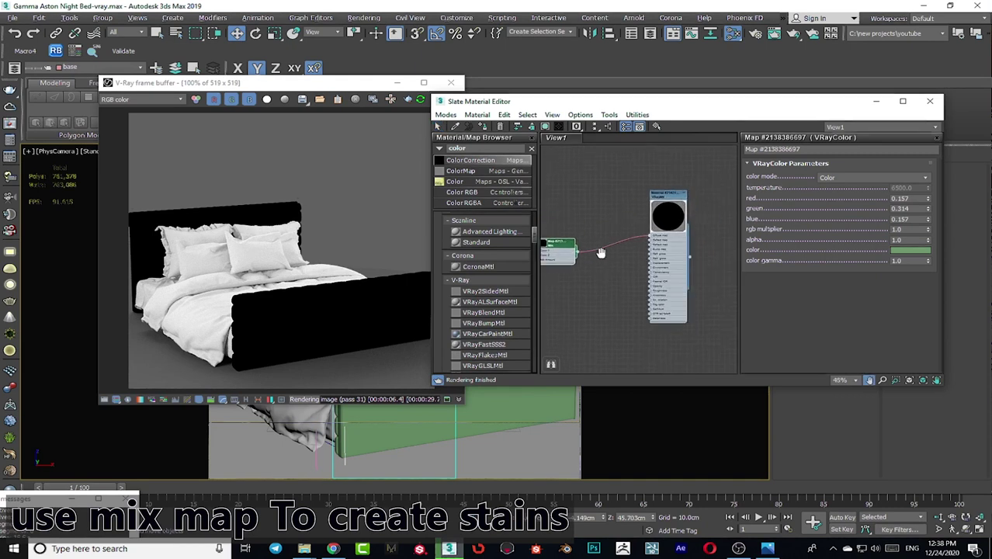
pyautogui.scroll(2, 601, 252)
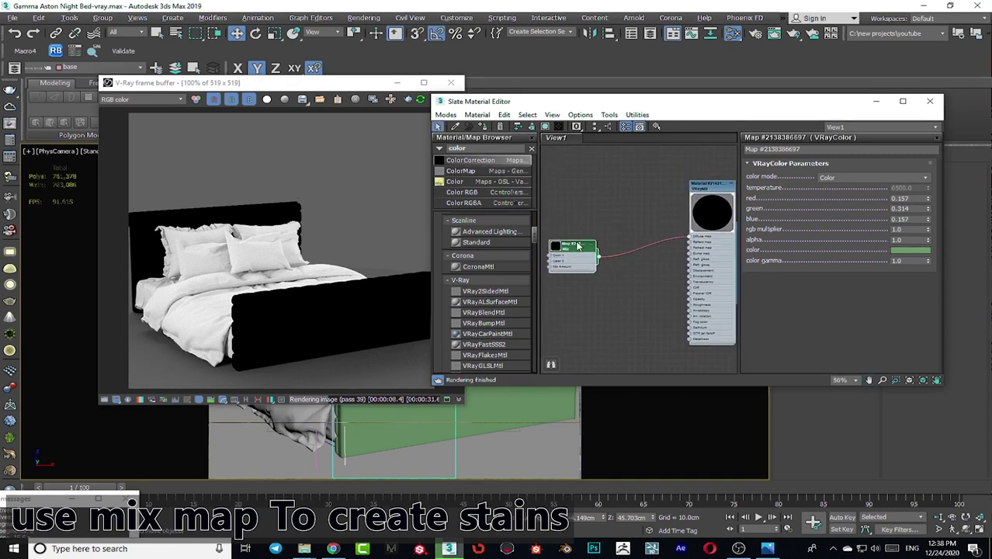
pyautogui.doubleClick(577, 246)
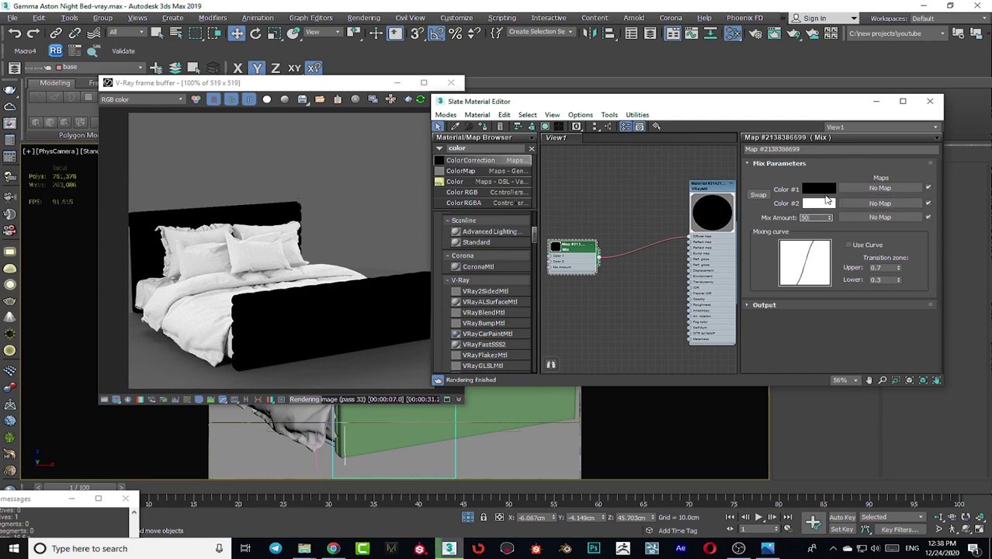
pyautogui.press('Return')
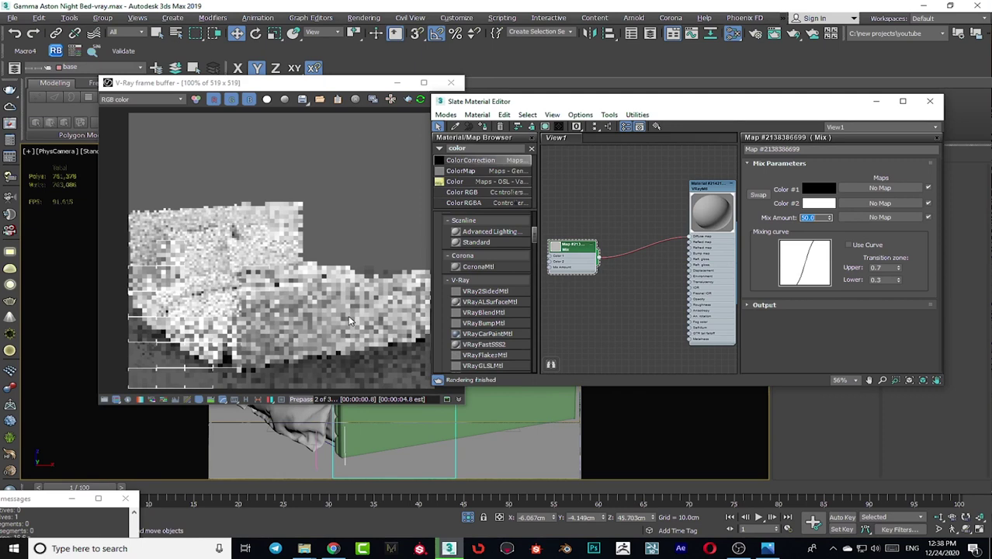
# Step: Reposition the Falloff node beside the Mix node and connect it to the Mix map's Color 1 input
pyautogui.scroll(-2, 633, 256)
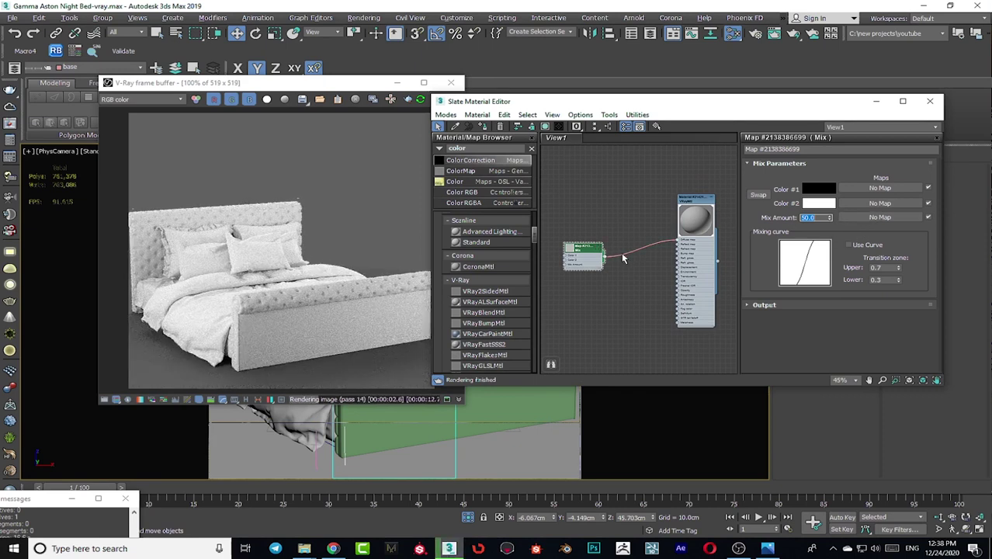
pyautogui.scroll(-2, 621, 256)
pyautogui.moveTo(621, 256); pyautogui.dragTo(652, 269, button='middle')
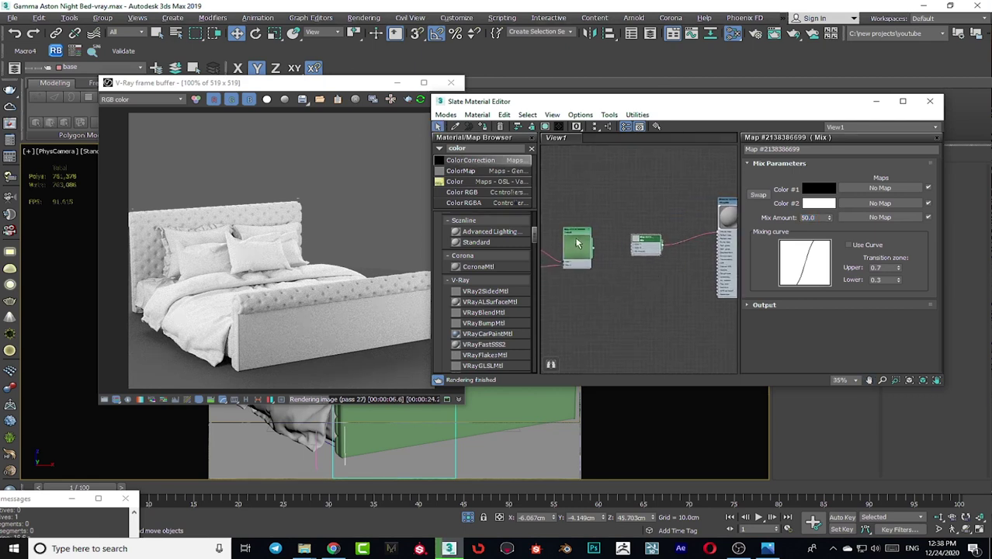
pyautogui.moveTo(578, 236); pyautogui.dragTo(584, 219)
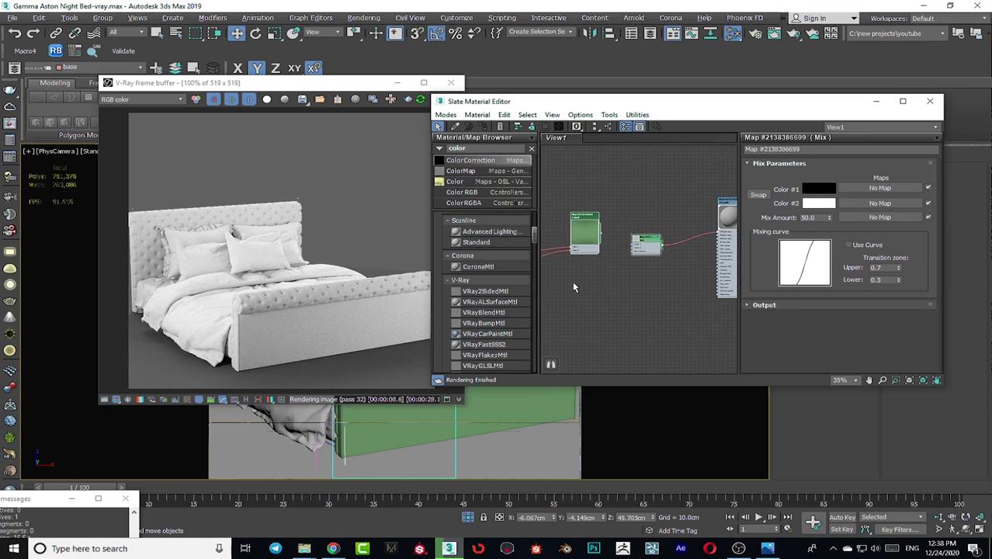
pyautogui.scroll(4, 635, 255)
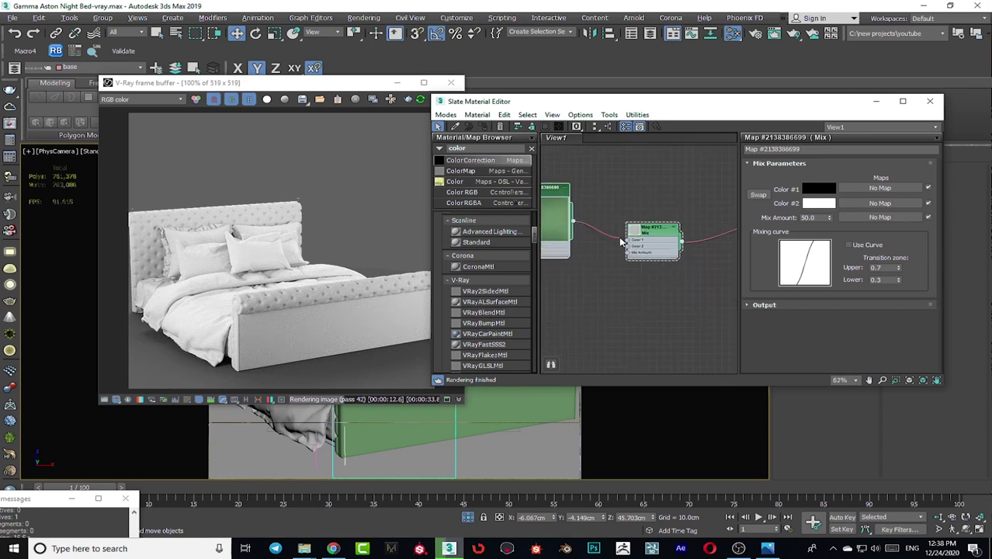
pyautogui.moveTo(628, 242); pyautogui.dragTo(628, 240)
pyautogui.scroll(-3, 610, 258)
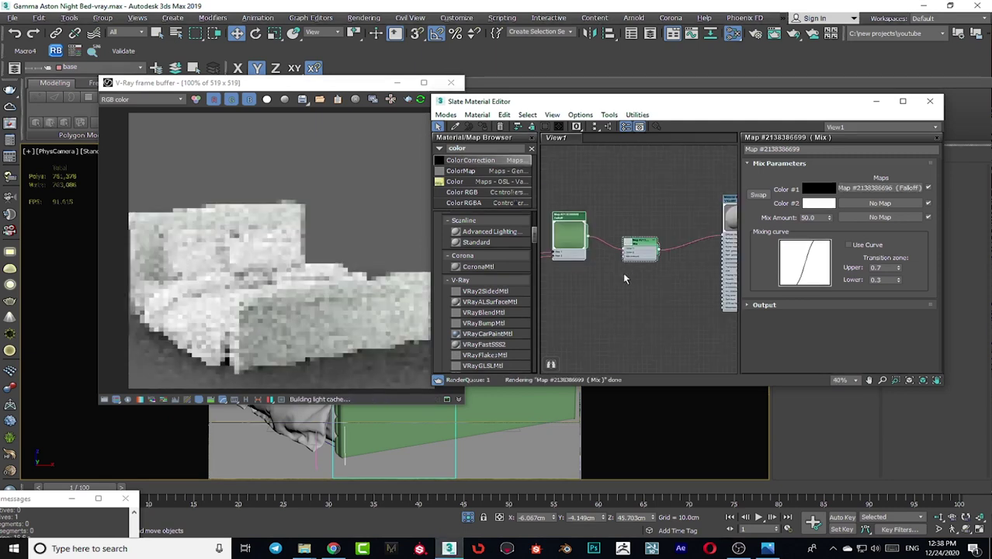
# Step: Move the VRayColor, Color Correction and Falloff nodes together above the Mix node to free space below them
pyautogui.moveTo(624, 273); pyautogui.dragTo(656, 257, button='middle')
pyautogui.scroll(-2, 639, 246)
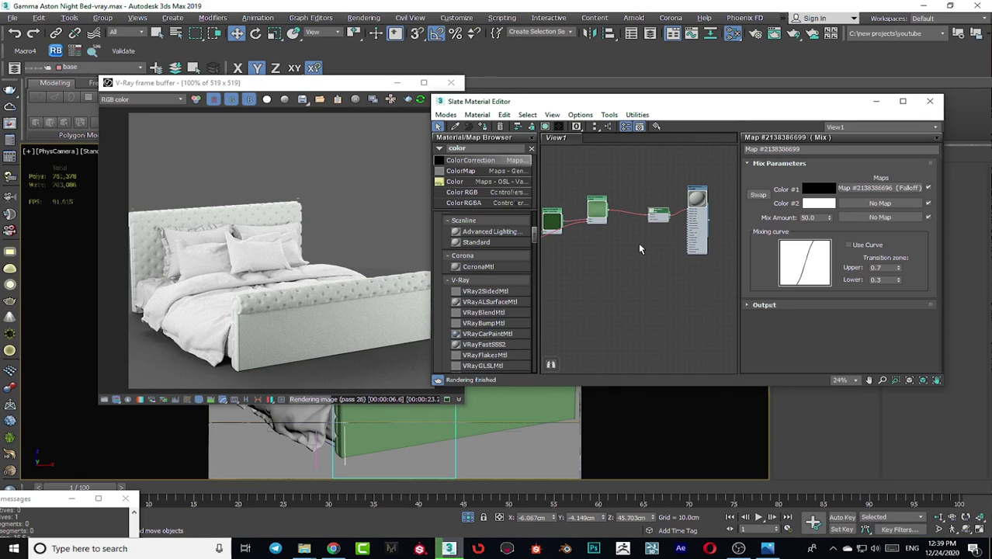
pyautogui.scroll(-2, 637, 248)
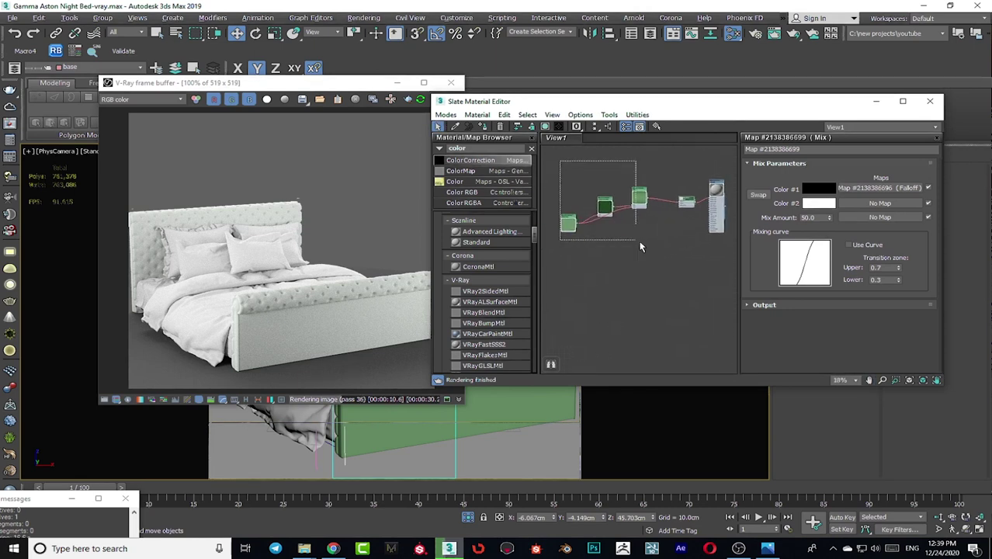
pyautogui.moveTo(637, 193); pyautogui.dragTo(634, 180)
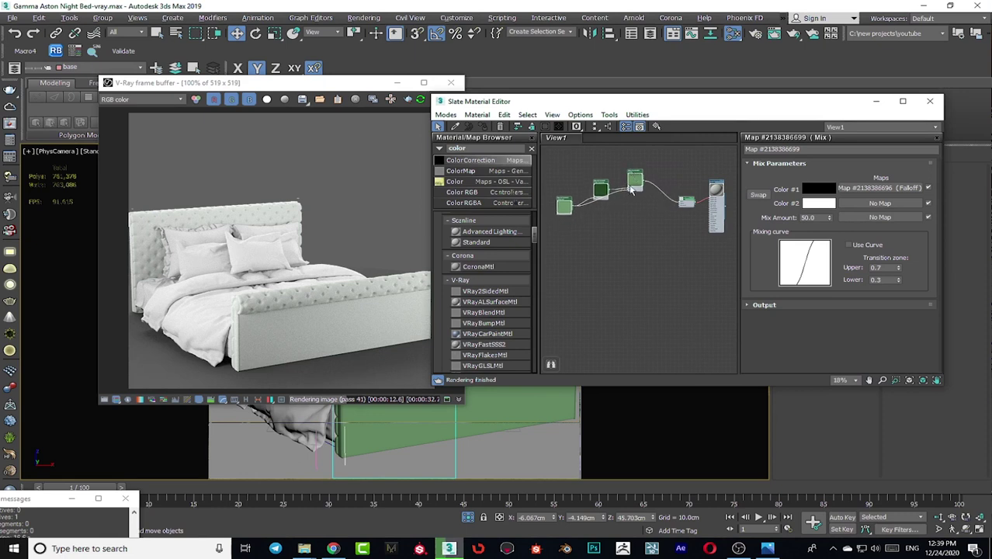
pyautogui.scroll(2, 664, 248)
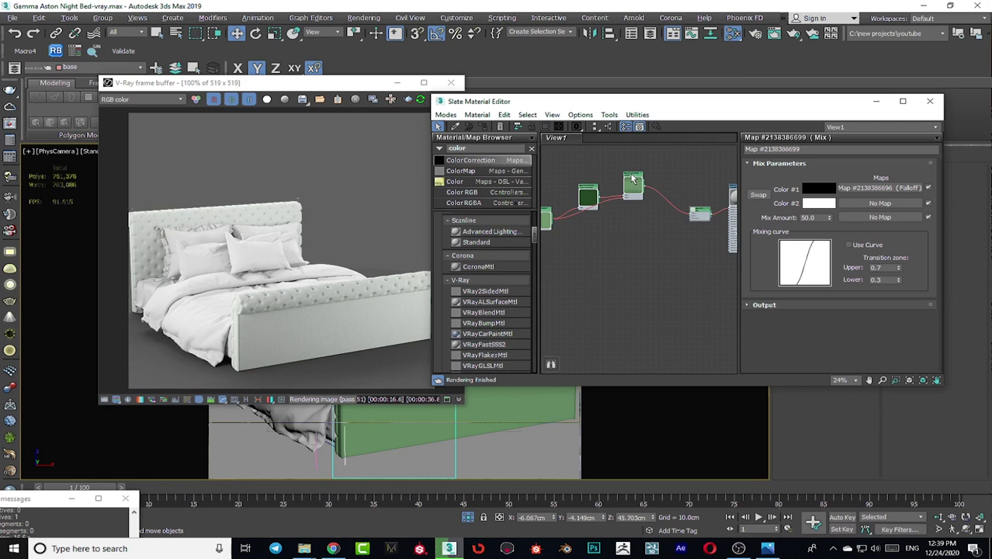
# Step: Duplicate the Falloff node below the original and connect the copy to the Mix map's Color 2 input
pyautogui.moveTo(633, 179); pyautogui.dragTo(638, 229)
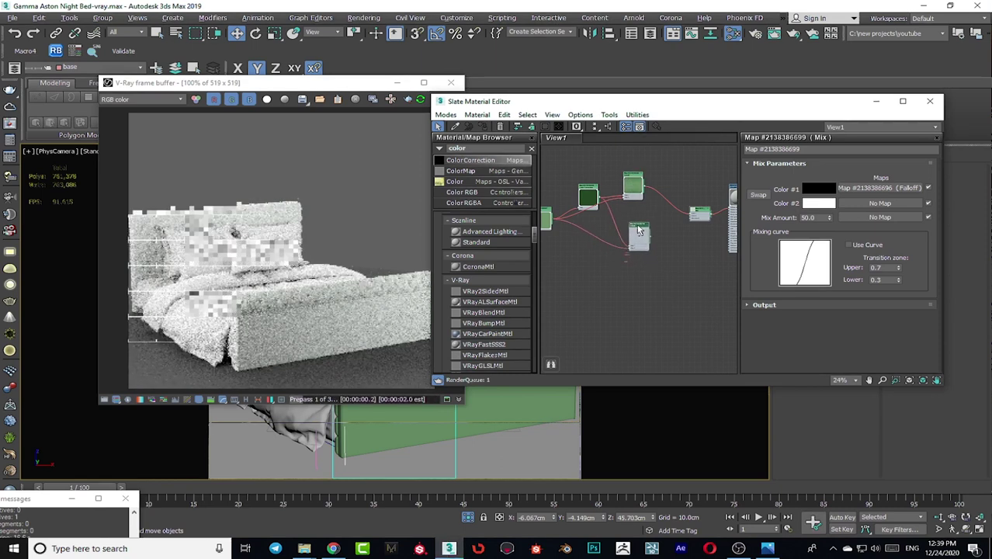
pyautogui.scroll(4, 650, 248)
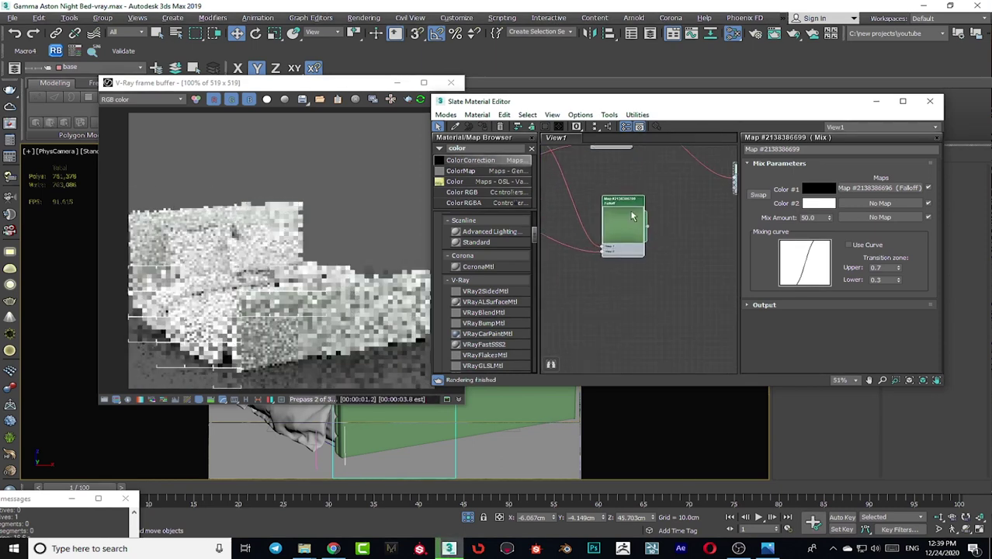
pyautogui.moveTo(631, 205); pyautogui.dragTo(643, 204)
pyautogui.scroll(-1, 650, 214)
pyautogui.moveTo(669, 223); pyautogui.dragTo(615, 257, button='middle')
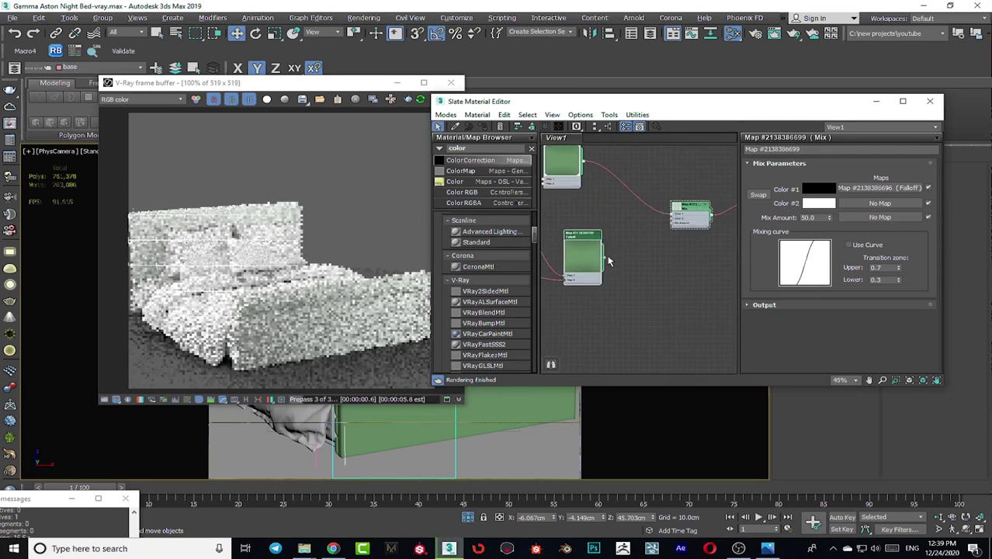
pyautogui.moveTo(674, 222); pyautogui.dragTo(672, 218)
pyautogui.moveTo(592, 250); pyautogui.dragTo(621, 241, button='middle')
pyautogui.scroll(-1, 621, 242)
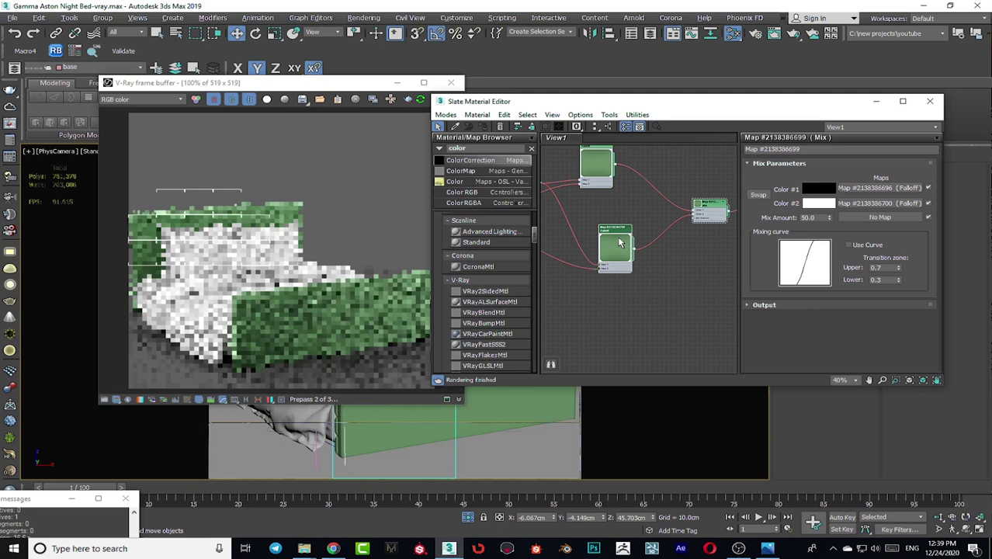
# Step: Open the copied Falloff's Mix Curve settings and move the original Falloff node directly above the copy
pyautogui.doubleClick(620, 243)
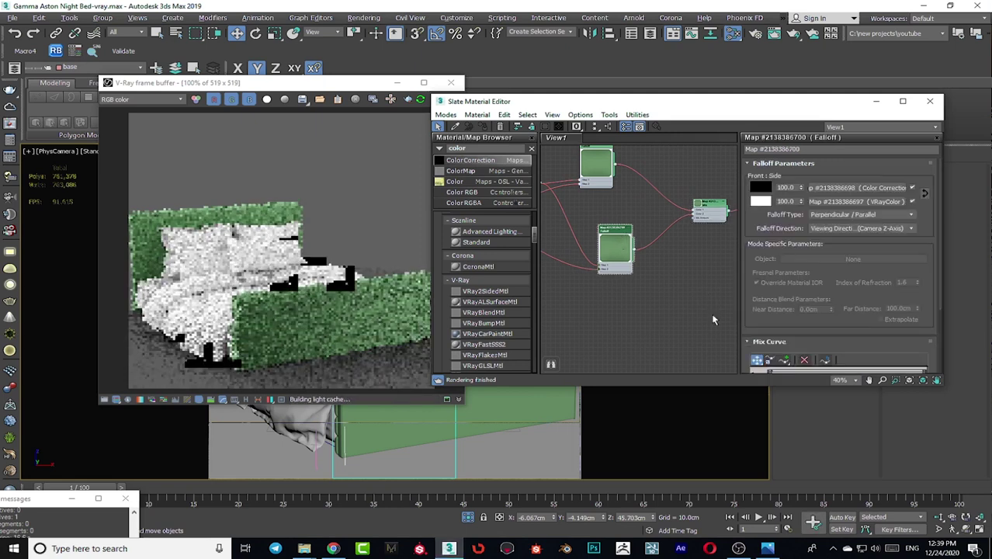
pyautogui.scroll(-3, 787, 220)
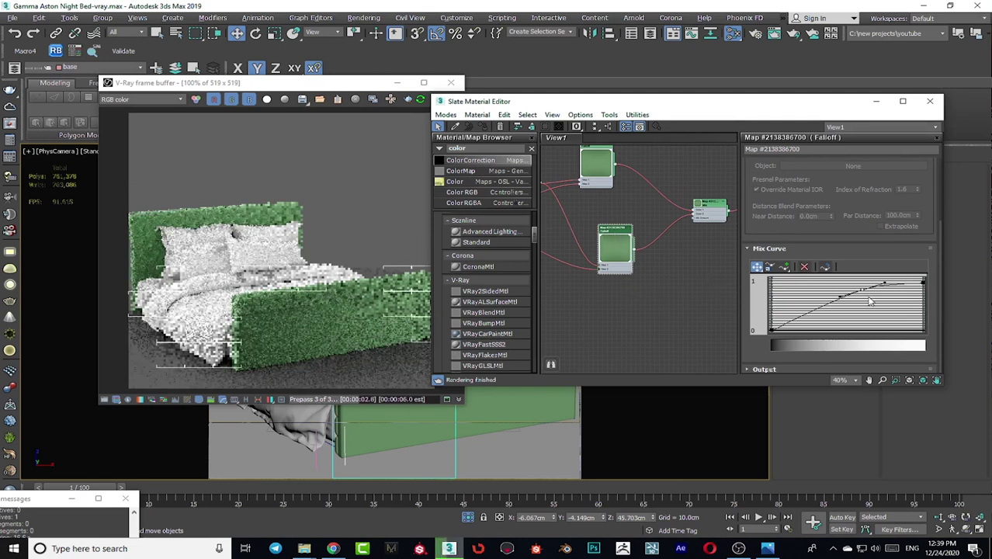
pyautogui.scroll(-1, 614, 252)
pyautogui.moveTo(640, 256); pyautogui.dragTo(594, 255, button='middle')
pyautogui.scroll(1, 598, 270)
pyautogui.scroll(2, 594, 264)
pyautogui.moveTo(658, 302); pyautogui.dragTo(701, 337, button='middle')
pyautogui.scroll(-1, 593, 204)
pyautogui.scroll(-1, 594, 188)
pyautogui.moveTo(600, 184); pyautogui.dragTo(603, 222, button='middle')
pyautogui.moveTo(607, 170); pyautogui.dragTo(626, 213)
pyautogui.scroll(3, 639, 309)
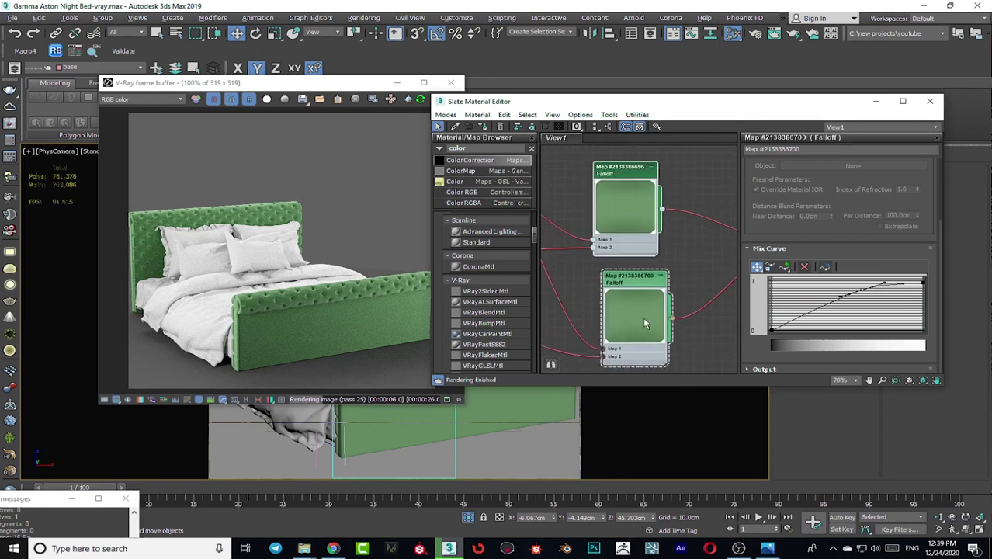
pyautogui.scroll(1, 644, 320)
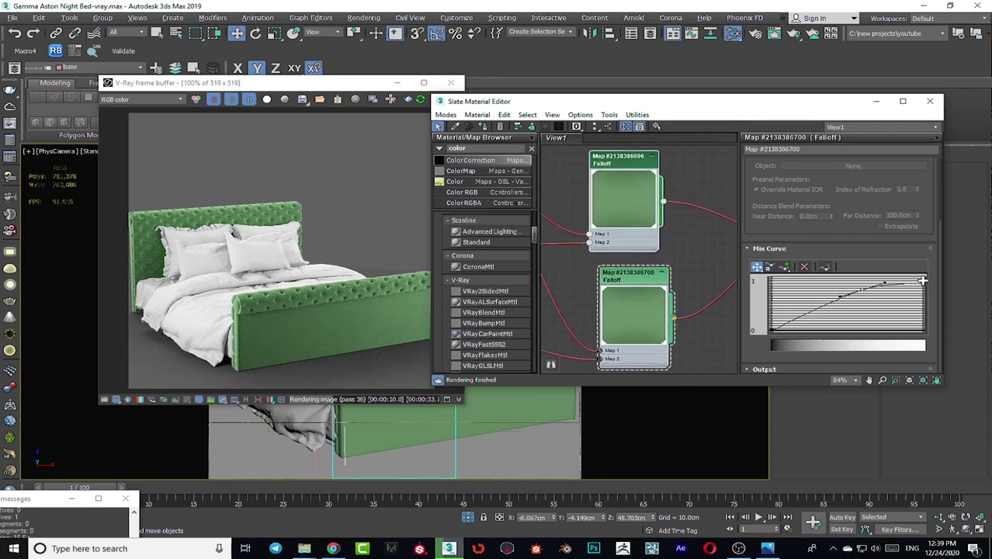
# Step: Lower the end point of the copied Falloff's mix curve and bend its middle point downward for a darker green
pyautogui.moveTo(921, 293); pyautogui.dragTo(922, 293)
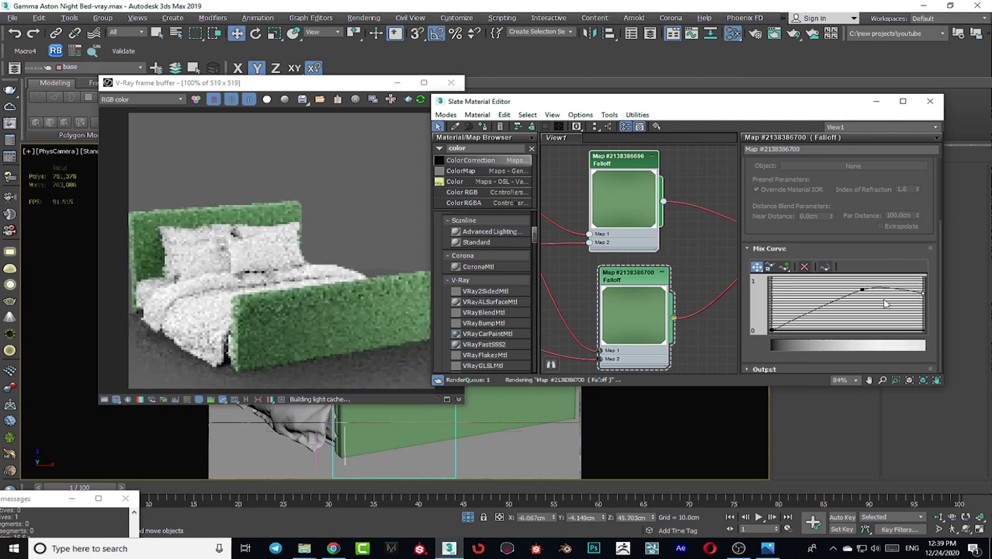
pyautogui.moveTo(862, 290); pyautogui.dragTo(866, 302)
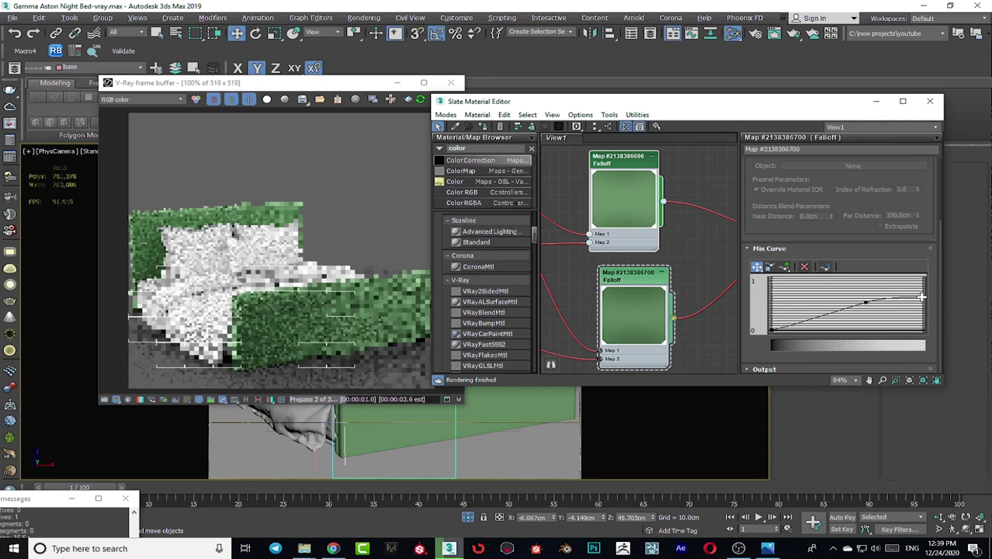
pyautogui.moveTo(887, 296); pyautogui.dragTo(901, 316)
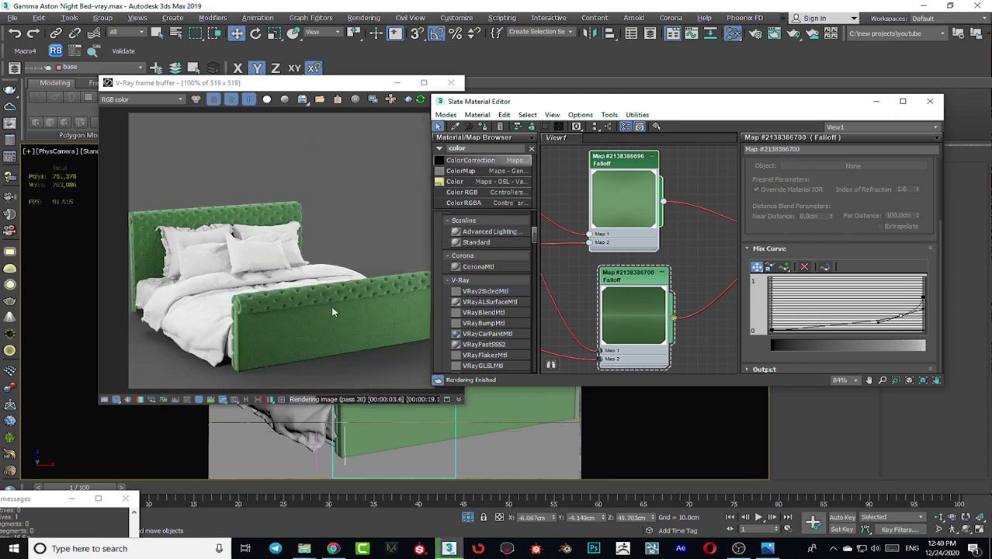
# Step: Open the Mix map's parameters and bring the "suport mask" image from the Mask folder into the node view as a Bitmap
pyautogui.scroll(-5, 644, 302)
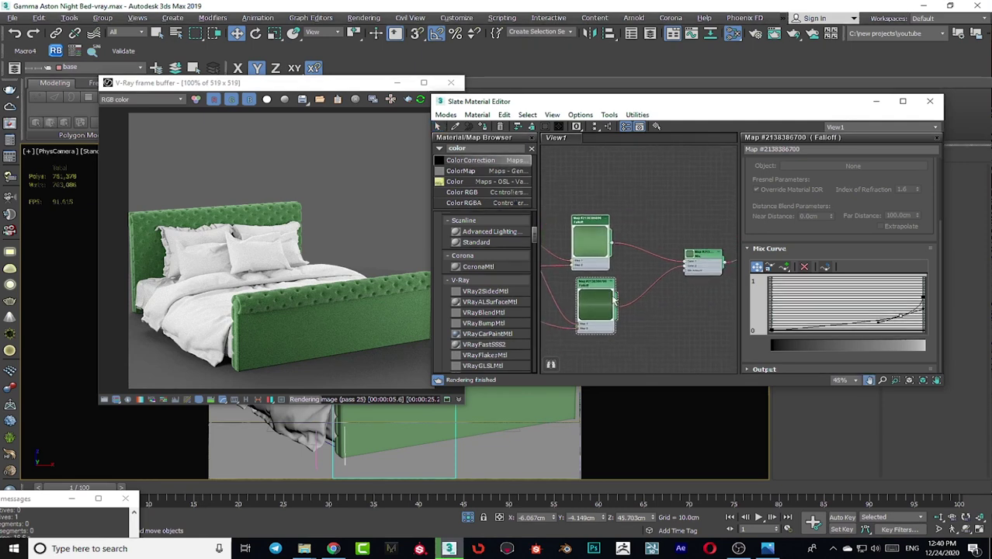
pyautogui.doubleClick(706, 261)
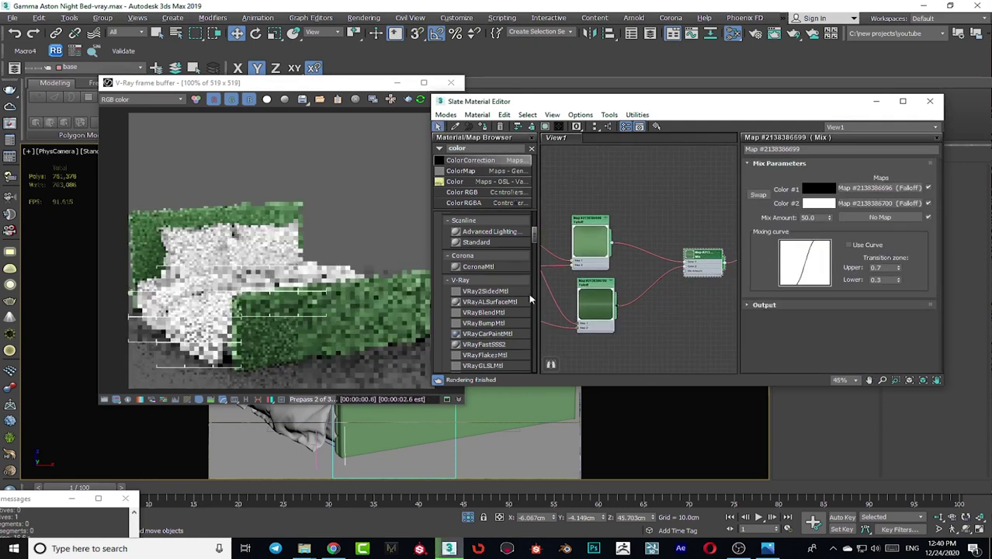
pyautogui.scroll(5, 690, 279)
pyautogui.scroll(1, 690, 279)
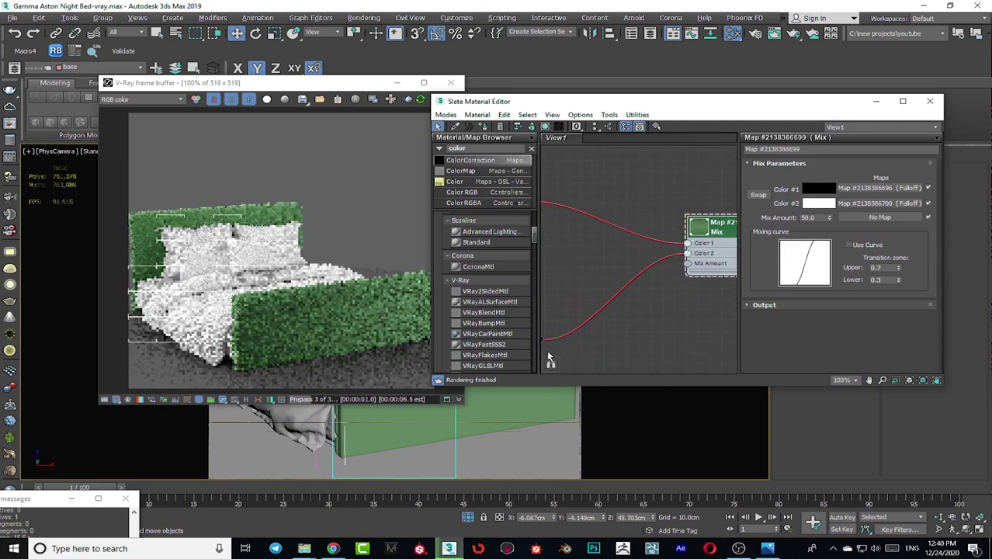
pyautogui.moveTo(304, 548)
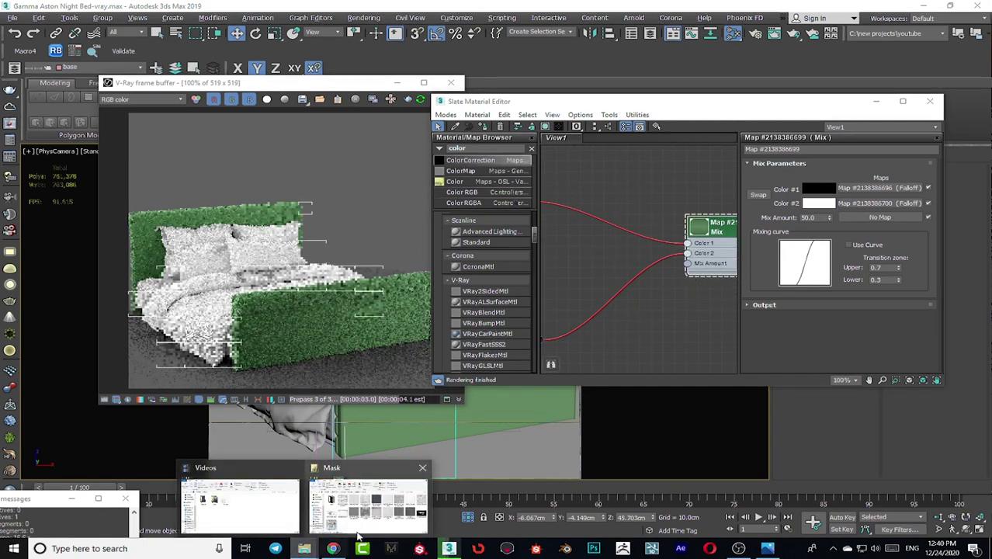
pyautogui.click(368, 527)
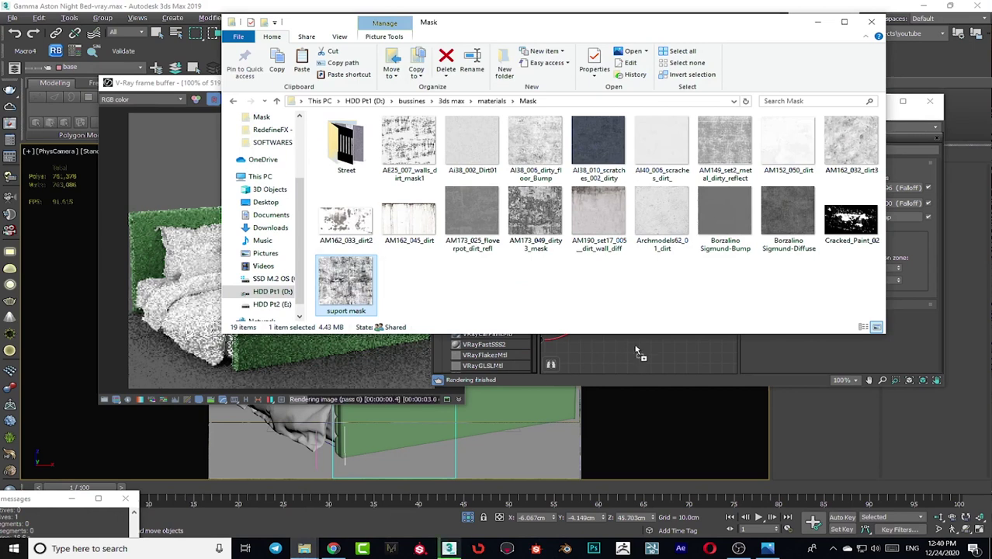
pyautogui.moveTo(637, 352); pyautogui.dragTo(637, 351)
pyautogui.click(818, 21)
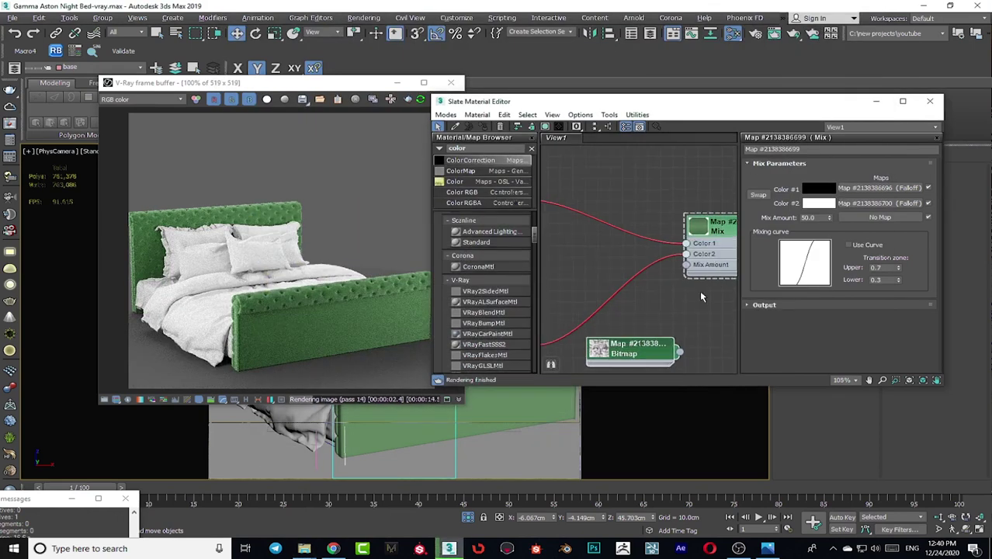
# Step: Connect the suport mask bitmap directly to the VRayMtl's Diffuse map input in place of the Mix map
pyautogui.scroll(-4, 679, 354)
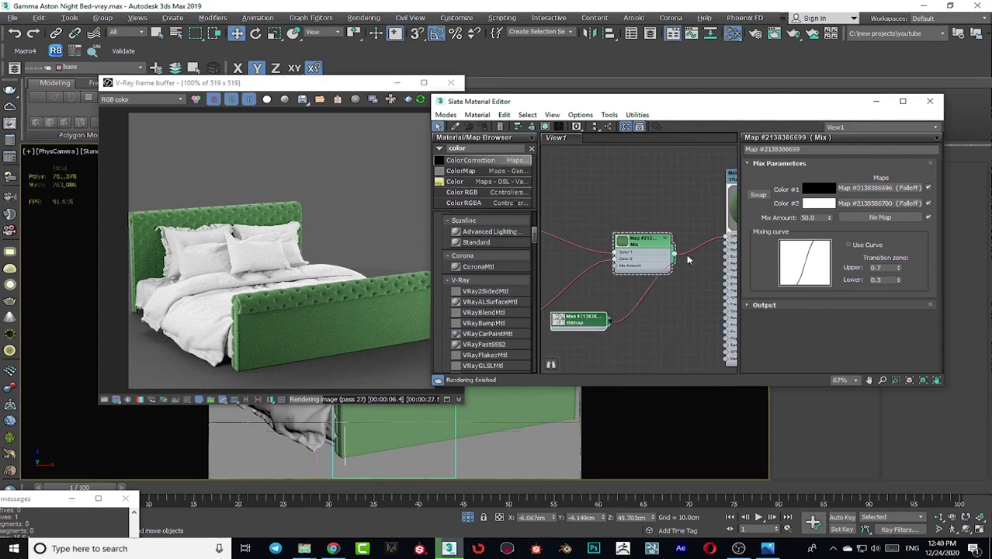
pyautogui.moveTo(730, 237); pyautogui.dragTo(679, 243, button='middle')
pyautogui.moveTo(677, 240); pyautogui.dragTo(679, 238)
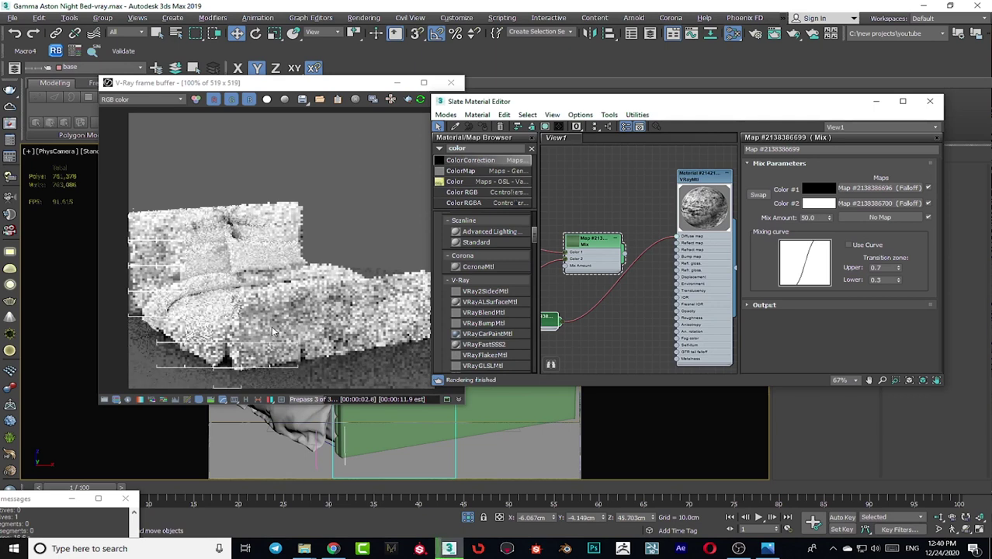
# Step: Limit the interactive render to a region around the bed's footboard and enlarge the render to inspect the mask
pyautogui.moveTo(299, 88); pyautogui.dragTo(263, 54)
pyautogui.click(370, 66)
pyautogui.moveTo(316, 286); pyautogui.dragTo(178, 335)
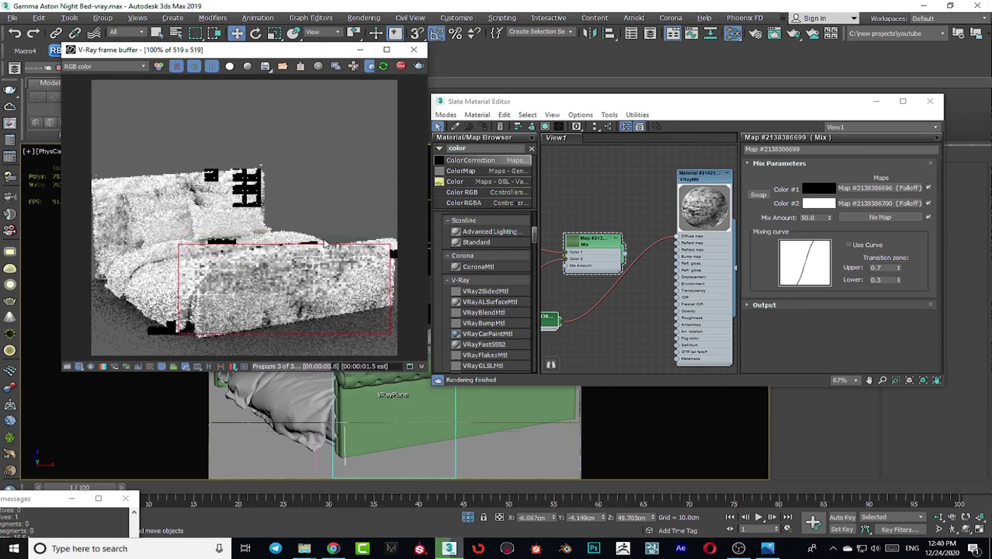
pyautogui.moveTo(298, 50); pyautogui.dragTo(313, 52)
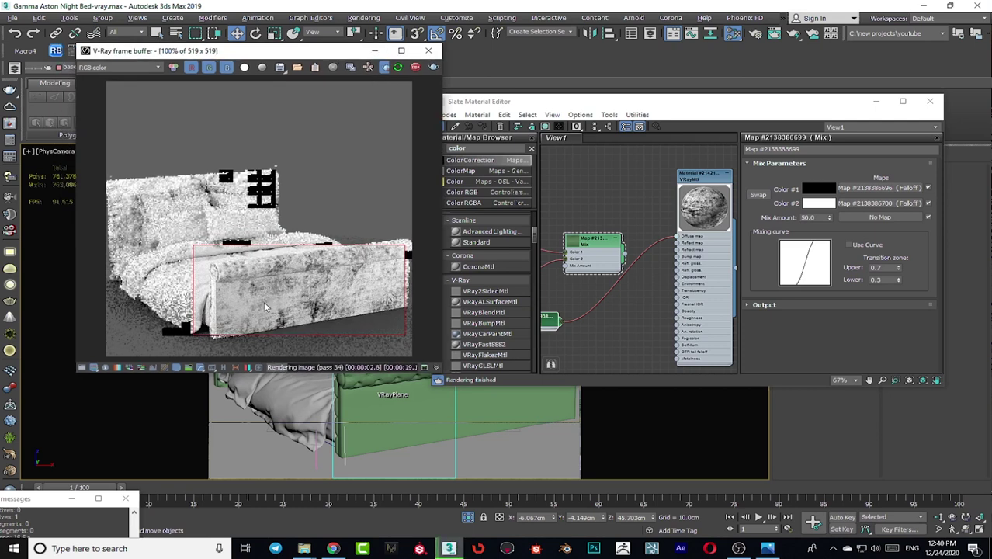
pyautogui.scroll(1, 263, 301)
pyautogui.scroll(-2, 597, 299)
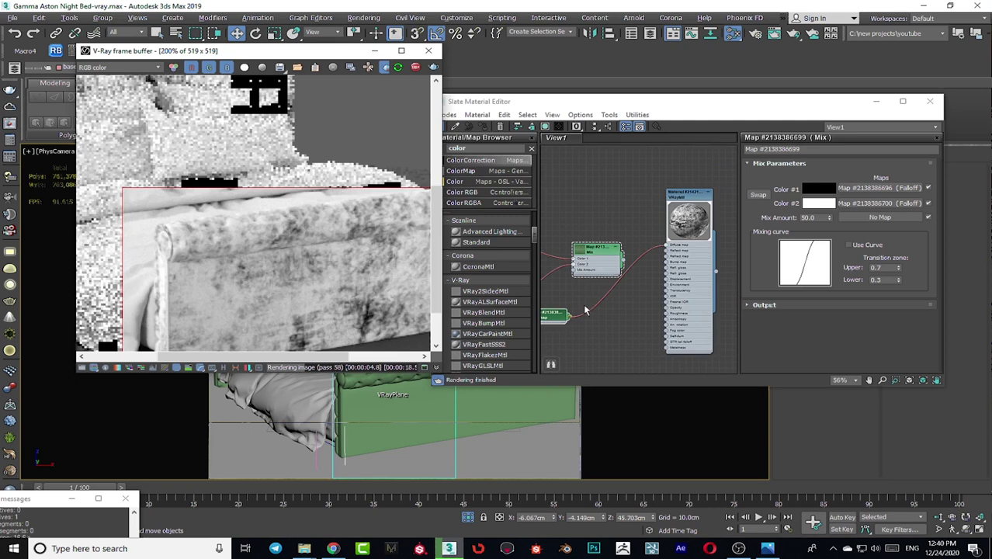
# Step: Open the suport mask bitmap's parameters and reposition the Slate Material Editor beside the render window
pyautogui.moveTo(585, 310); pyautogui.dragTo(645, 284, button='middle')
pyautogui.doubleClick(605, 289)
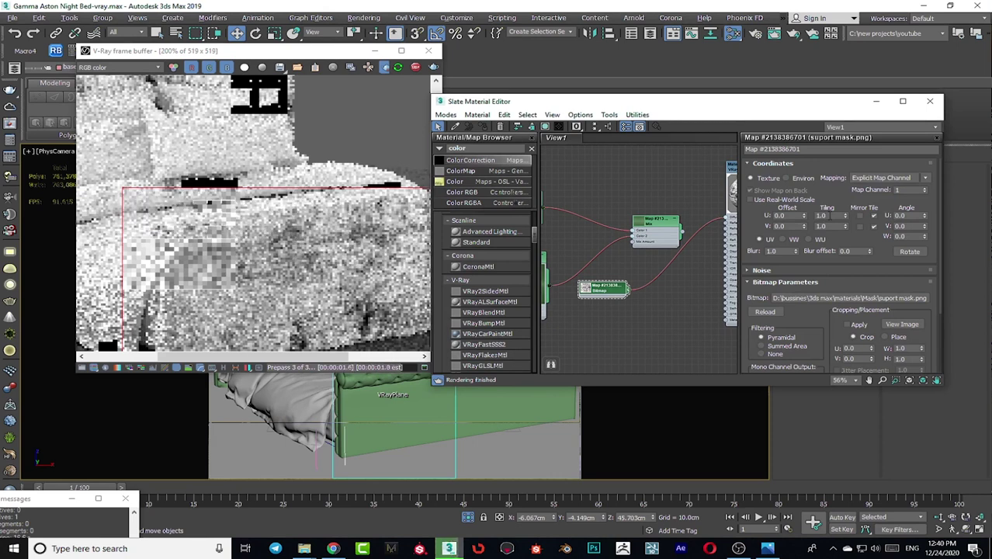
pyautogui.moveTo(783, 253); pyautogui.dragTo(753, 254)
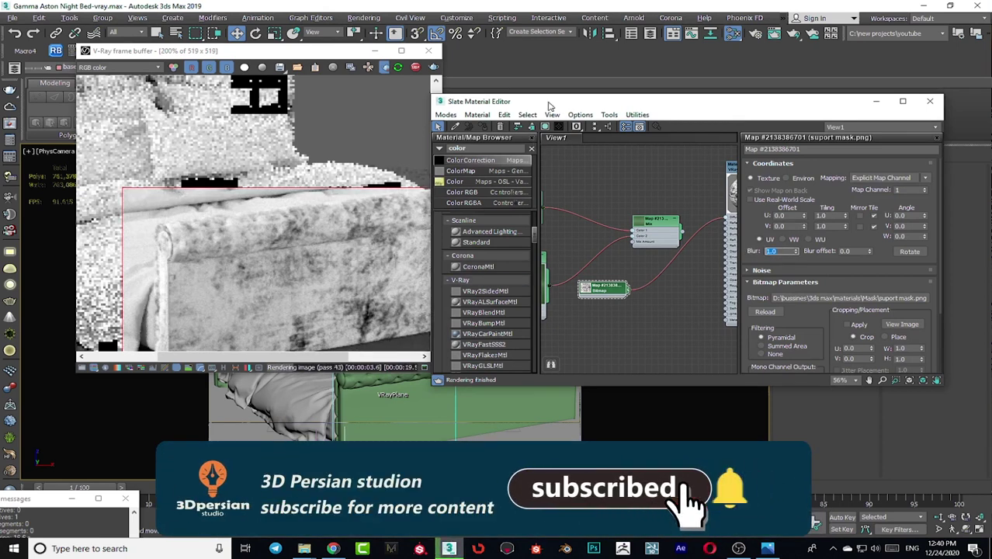
pyautogui.moveTo(549, 103); pyautogui.dragTo(620, 85)
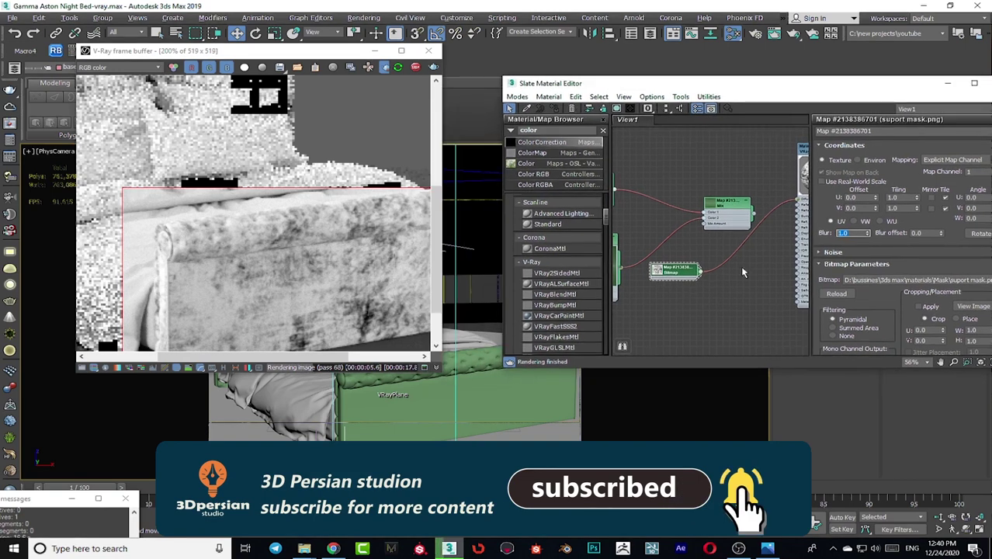
pyautogui.moveTo(865, 88); pyautogui.dragTo(777, 89)
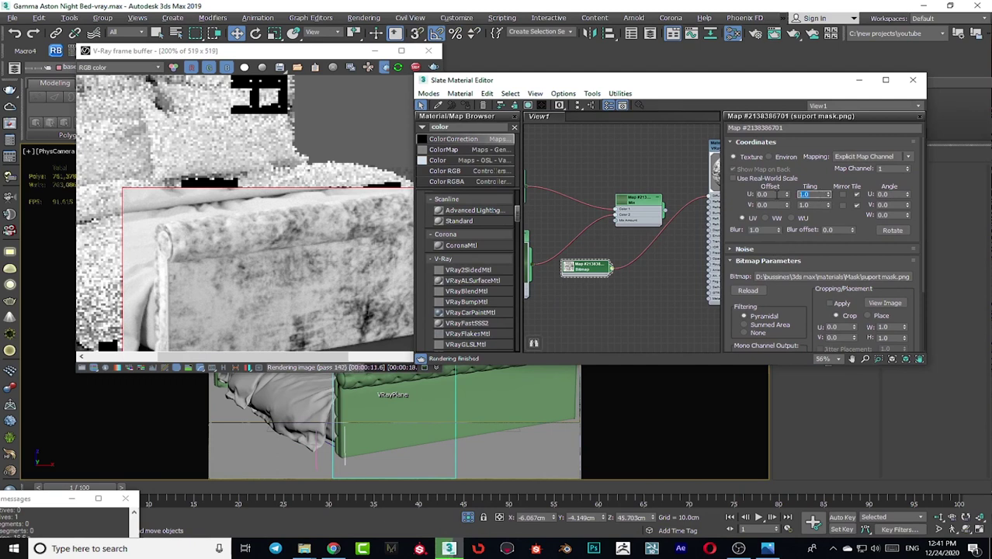
# Step: Try U and V tiling of 0.5 on the suport mask bitmap
pyautogui.press('Tab')
pyautogui.write('.5')
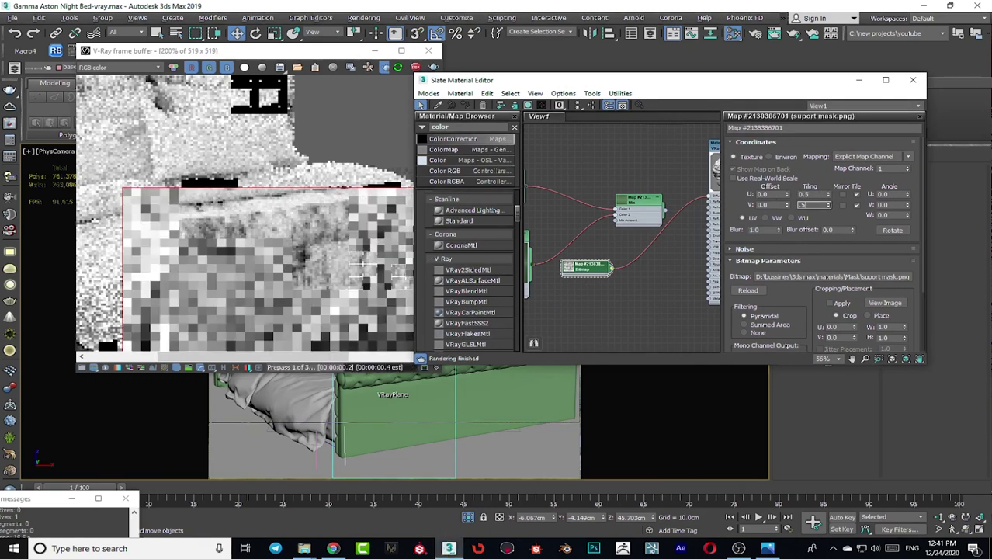
pyautogui.press('Return')
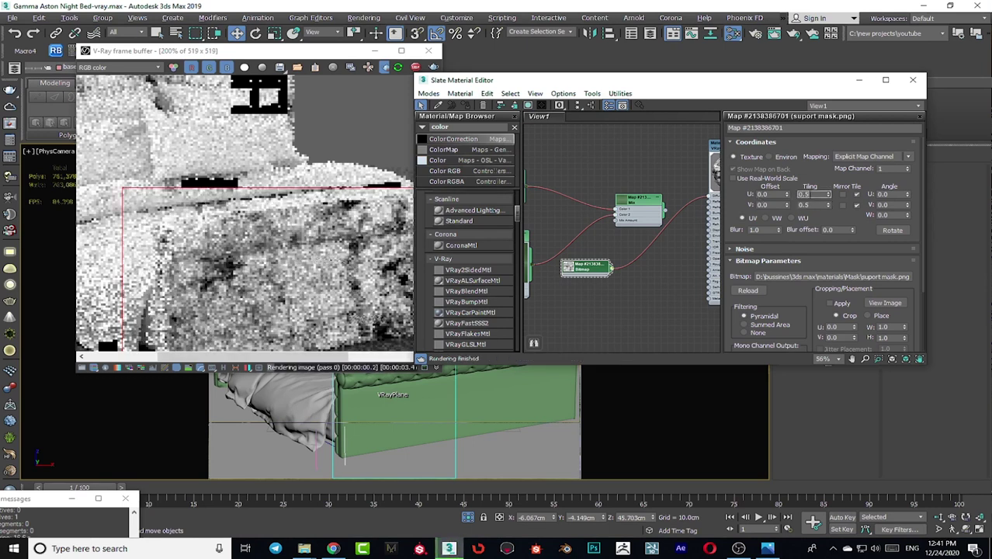
# Step: Set the suport mask bitmap's U and V tiling to 1.5 and check the mask on the rendered footboard
pyautogui.write('1.5')
pyautogui.press('Tab')
pyautogui.write('1.5')
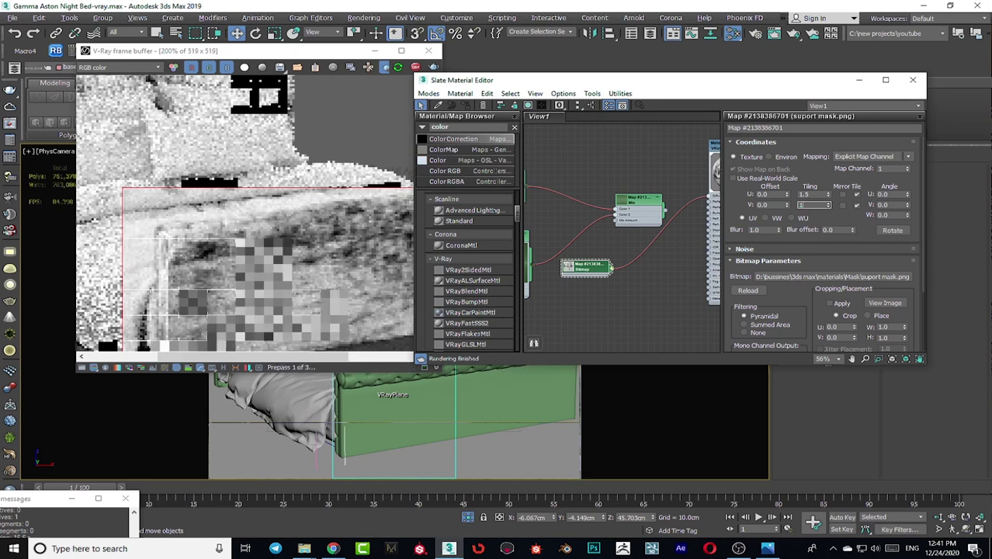
pyautogui.press('Return')
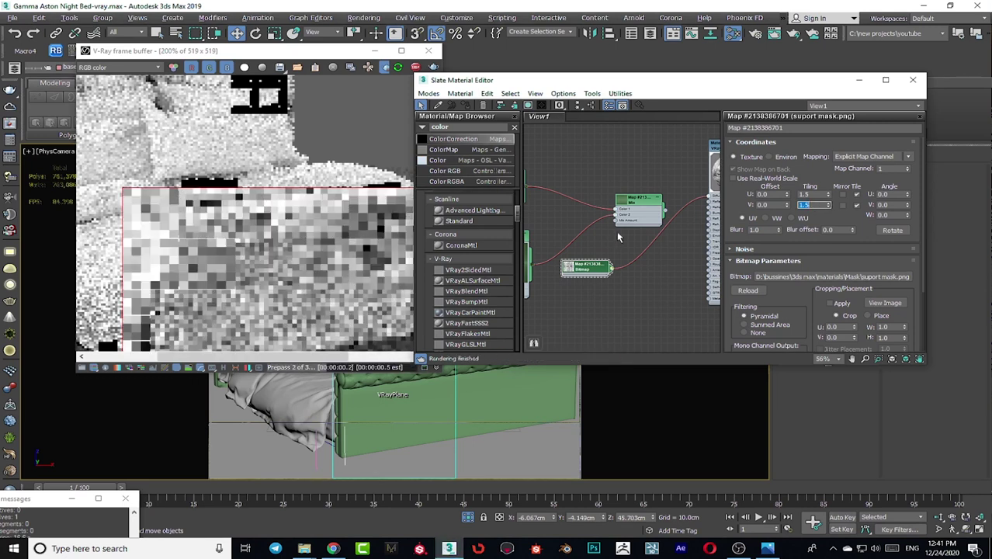
pyautogui.scroll(-2, 349, 268)
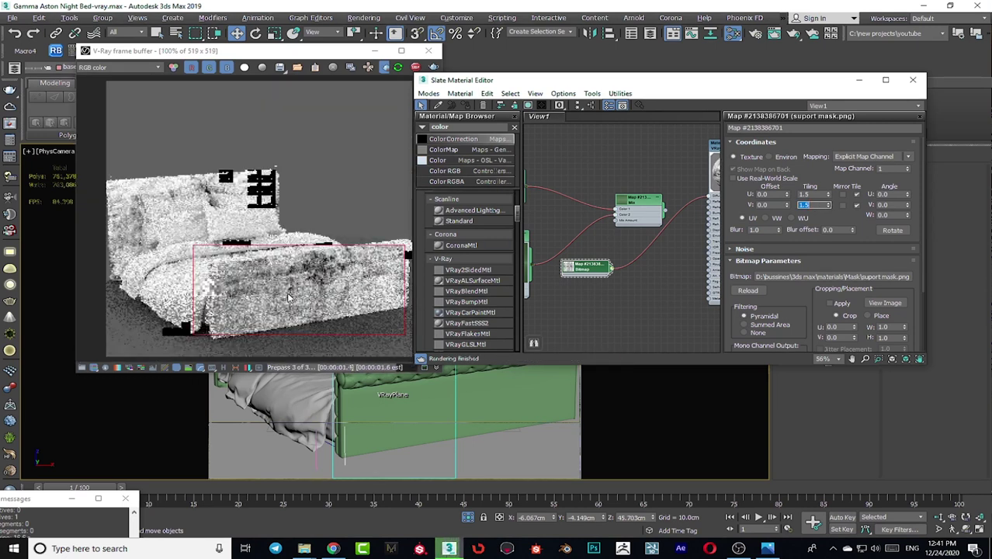
pyautogui.scroll(1, 305, 289)
pyautogui.scroll(-2, 305, 290)
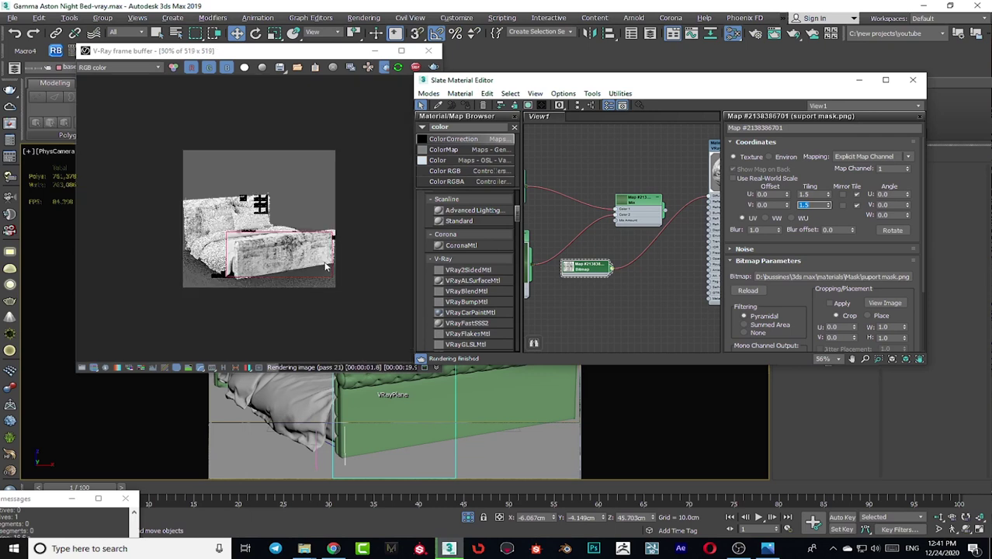
pyautogui.scroll(1, 325, 266)
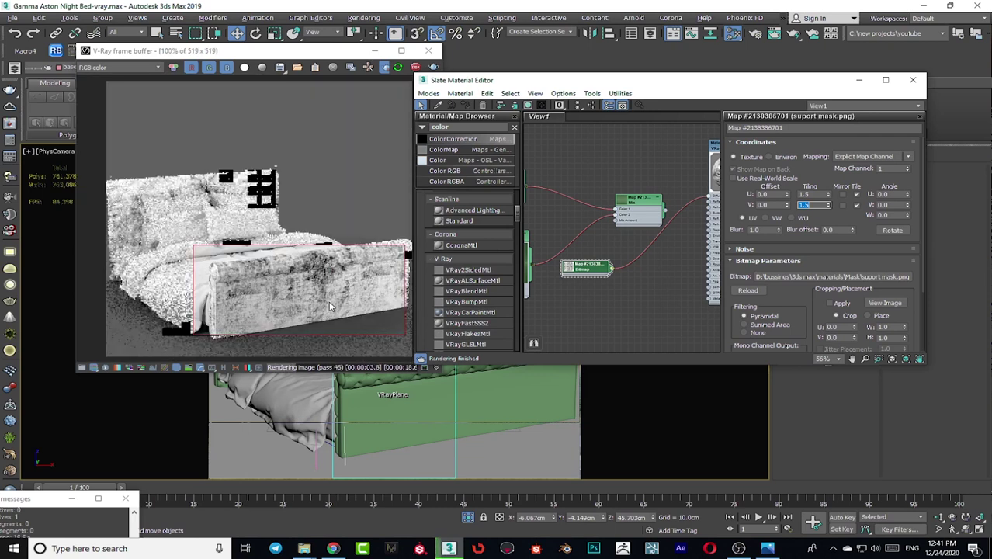
# Step: Set the suport mask bitmap's V offset to 0.2 and check the shifted stains in the render
pyautogui.moveTo(787, 207); pyautogui.dragTo(788, 196)
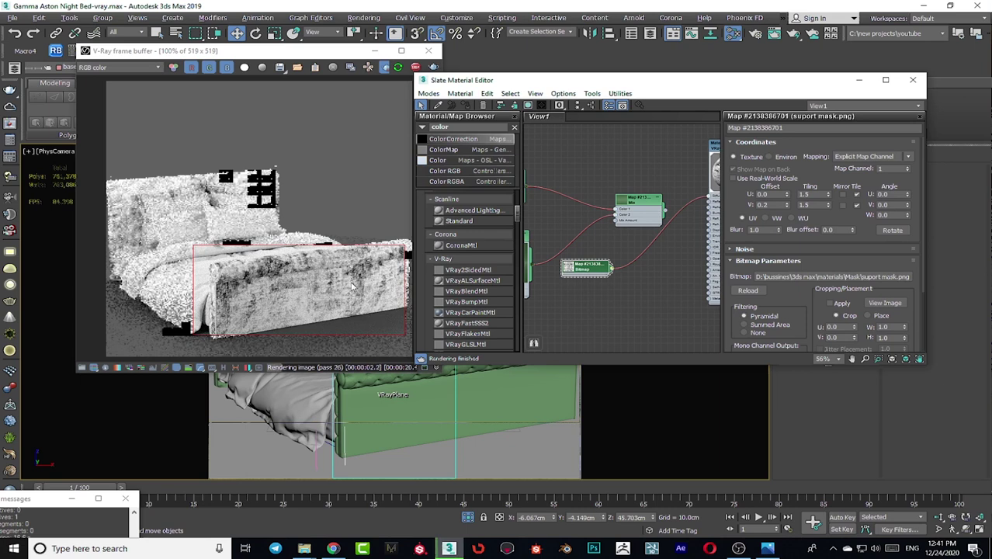
pyautogui.scroll(-2, 325, 292)
pyautogui.scroll(2, 309, 260)
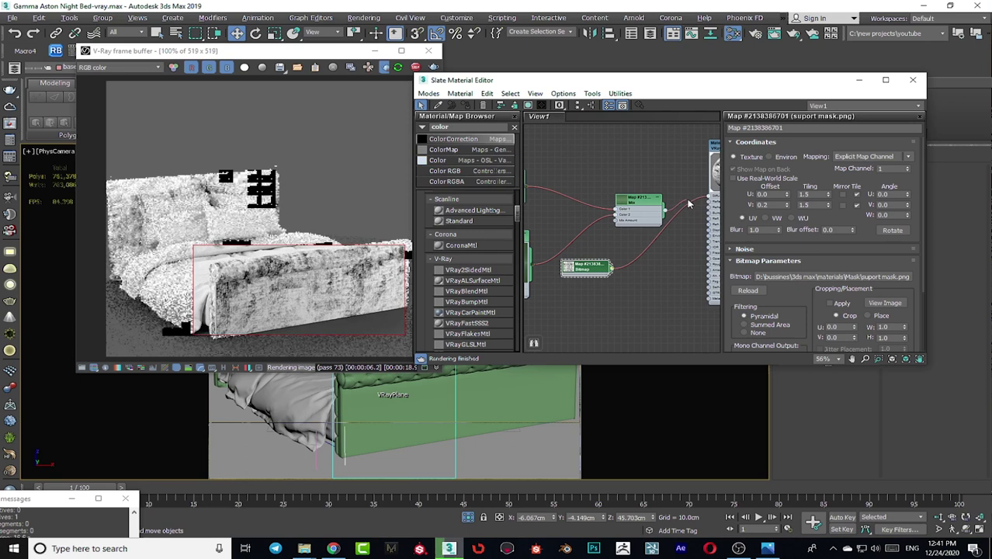
# Step: Feed the Mix map into the material's diffuse and the suport mask bitmap into its mix amount, and check the velvet in the footboard render
pyautogui.moveTo(709, 198); pyautogui.dragTo(659, 199, button='middle')
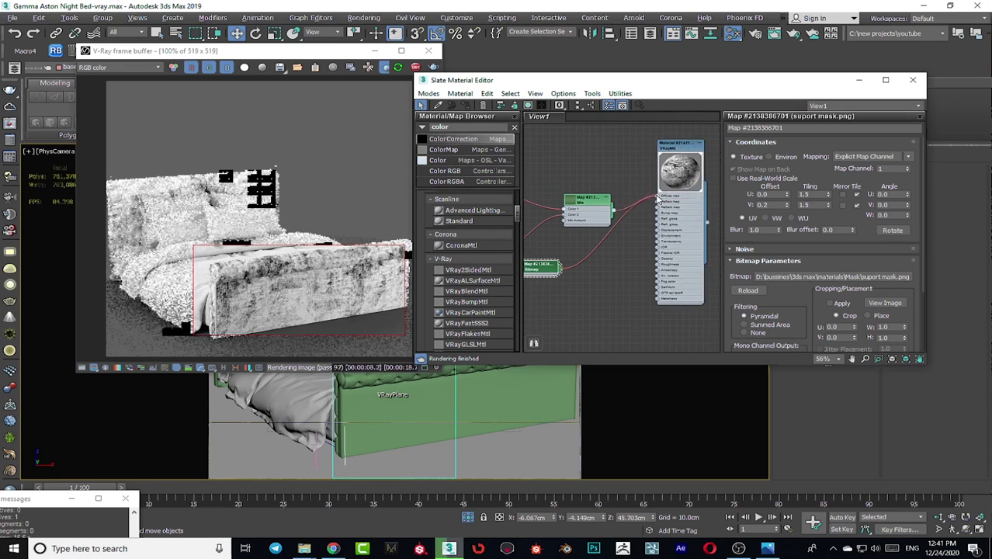
pyautogui.moveTo(561, 267); pyautogui.dragTo(565, 221)
pyautogui.moveTo(566, 232); pyautogui.dragTo(668, 186, button='middle')
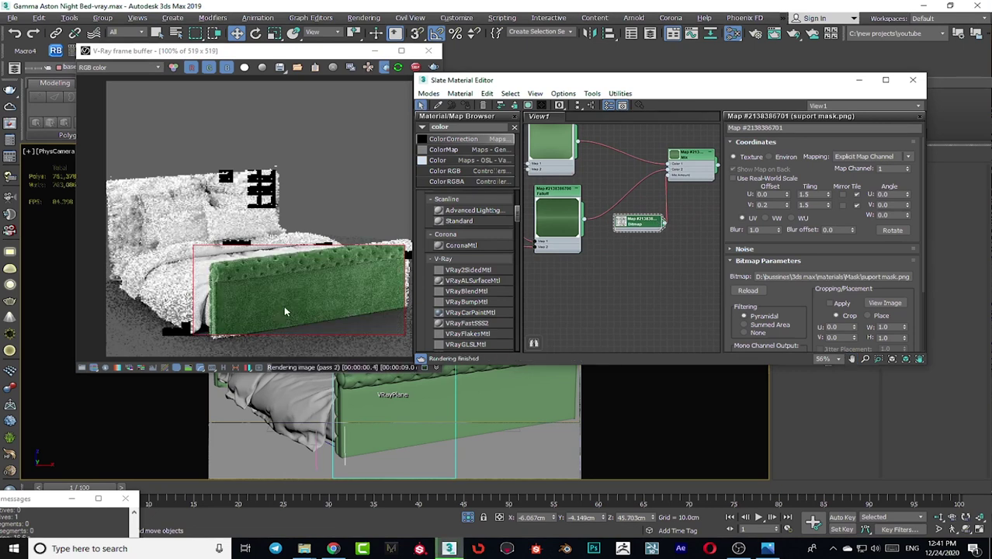
pyautogui.scroll(1, 284, 305)
pyautogui.scroll(1, 299, 267)
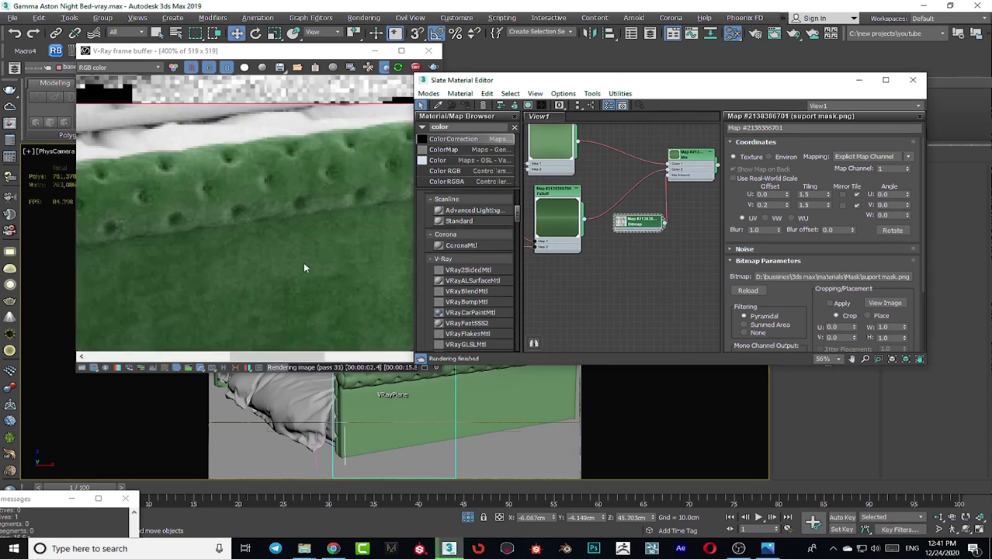
pyautogui.scroll(-1, 241, 304)
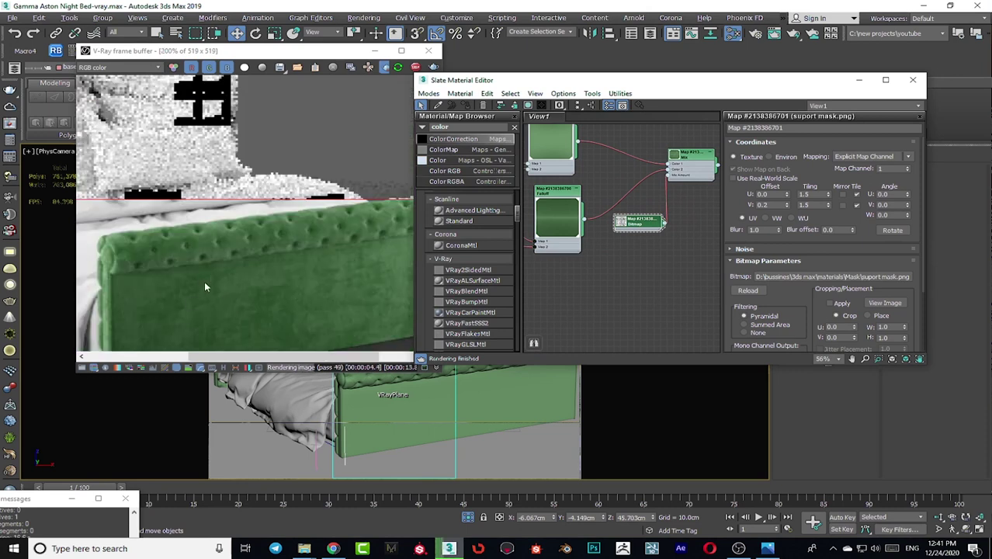
pyautogui.scroll(1, 136, 257)
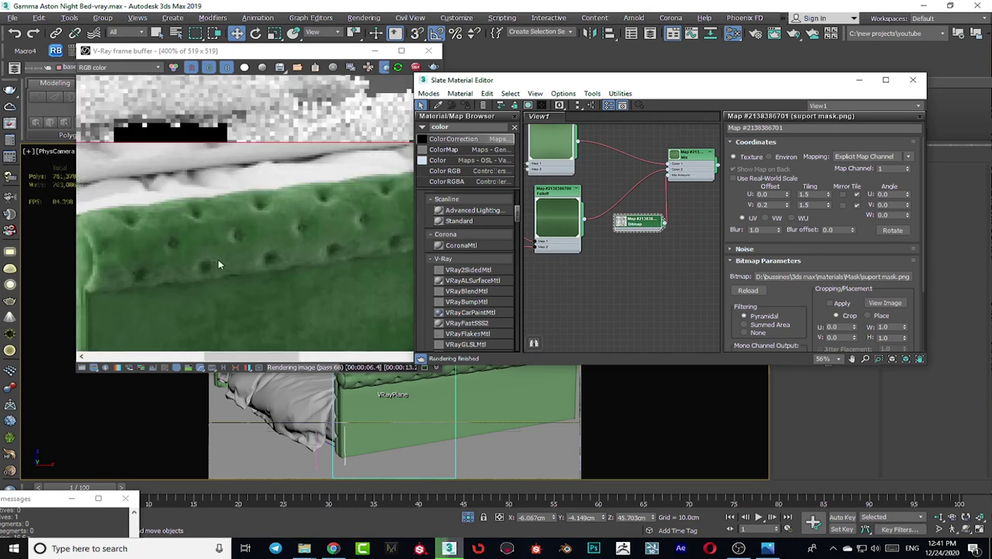
pyautogui.scroll(-1, 245, 276)
pyautogui.scroll(1, 265, 311)
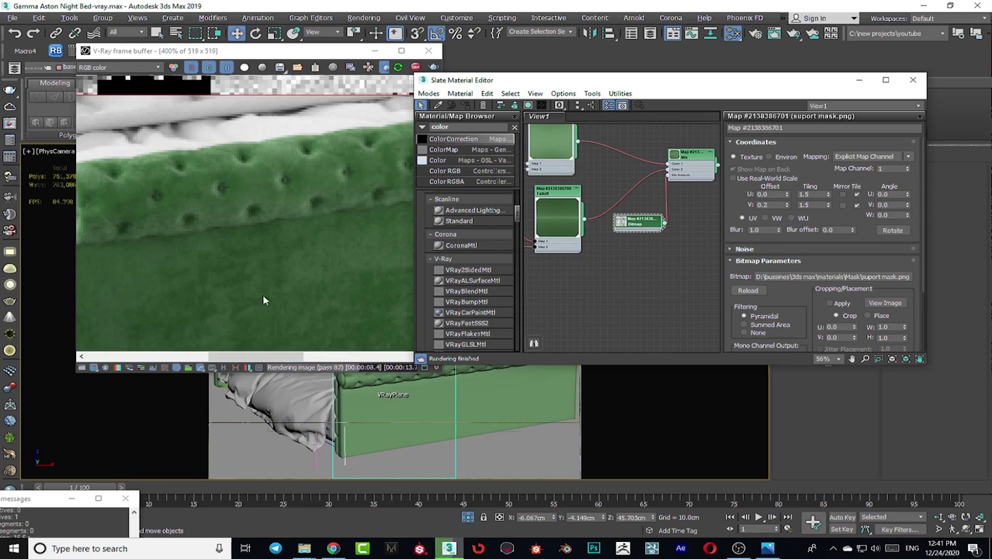
# Step: Open the light green Falloff and slightly raise the middle and starting points of its mix curve
pyautogui.moveTo(566, 248); pyautogui.dragTo(618, 250, button='middle')
pyautogui.doubleClick(610, 178)
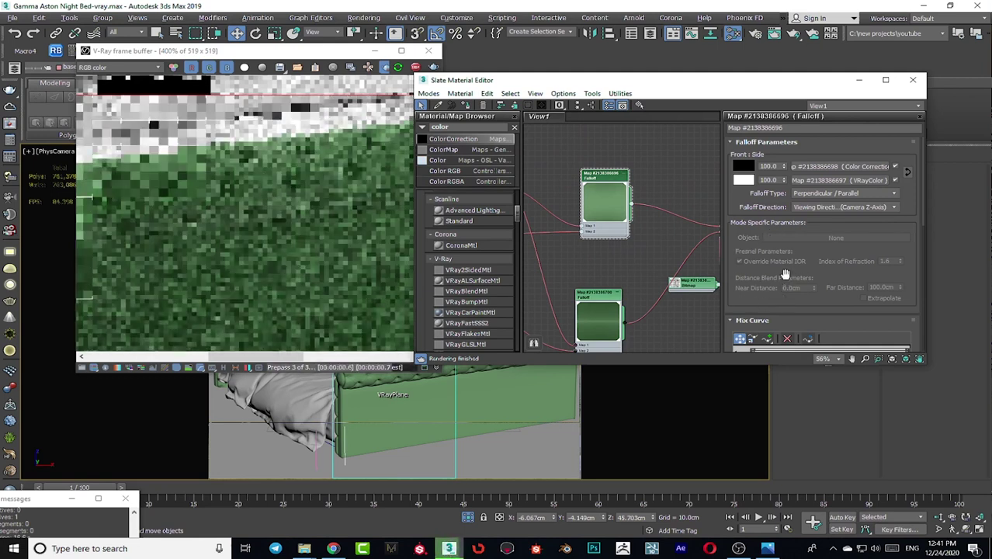
pyautogui.scroll(-3, 870, 257)
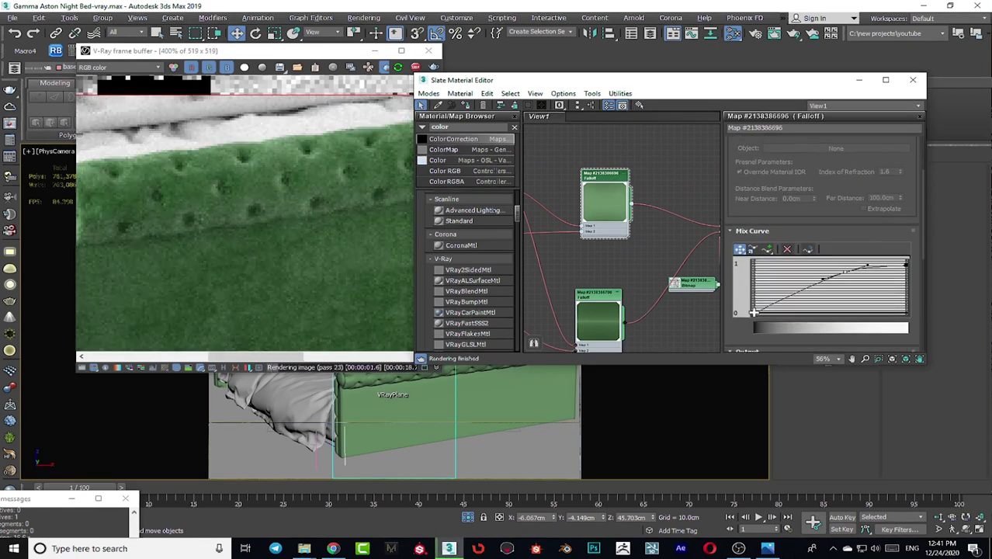
pyautogui.moveTo(845, 272); pyautogui.dragTo(837, 271)
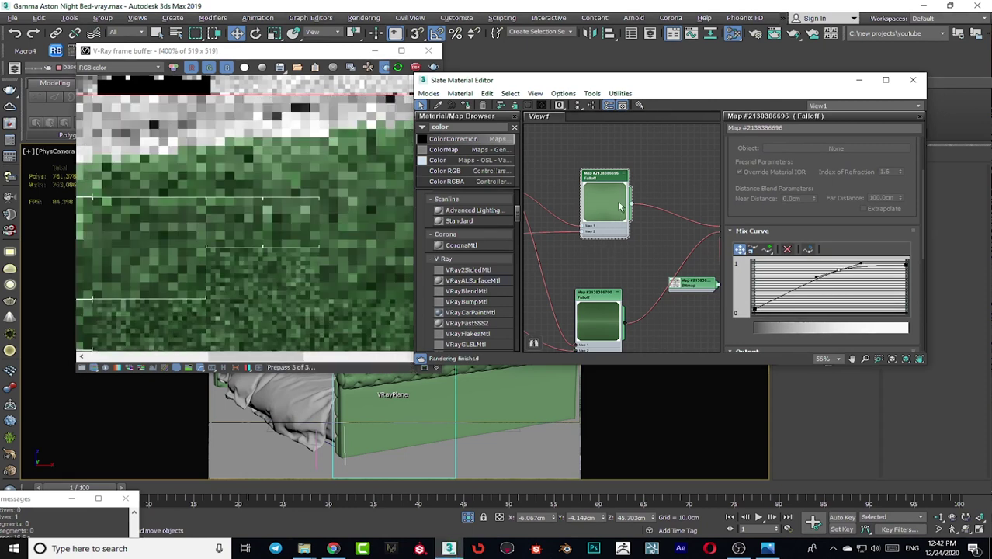
pyautogui.click(836, 266)
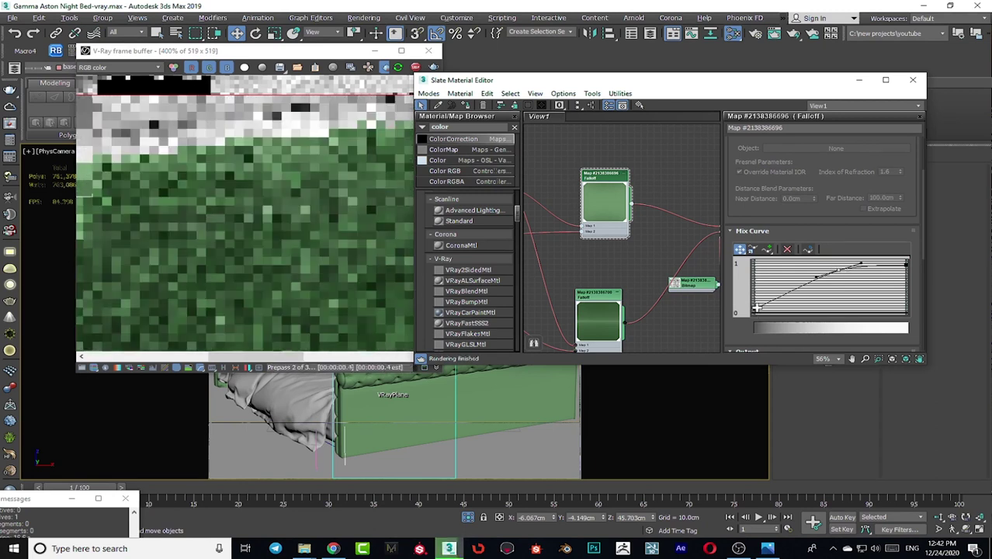
pyautogui.moveTo(754, 309); pyautogui.dragTo(748, 304)
pyautogui.scroll(-4, 601, 236)
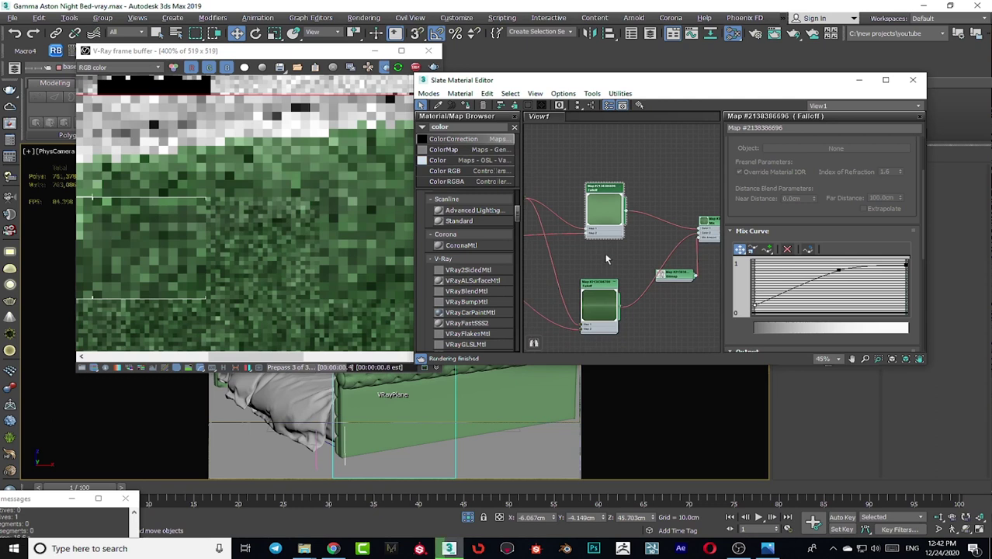
pyautogui.moveTo(610, 289); pyautogui.dragTo(606, 264, button='middle')
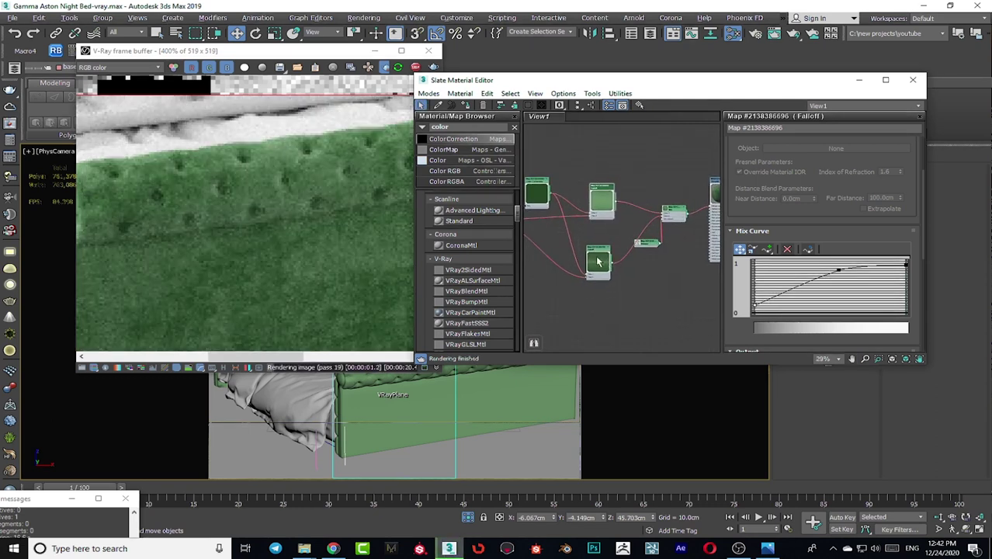
pyautogui.scroll(-5, 589, 253)
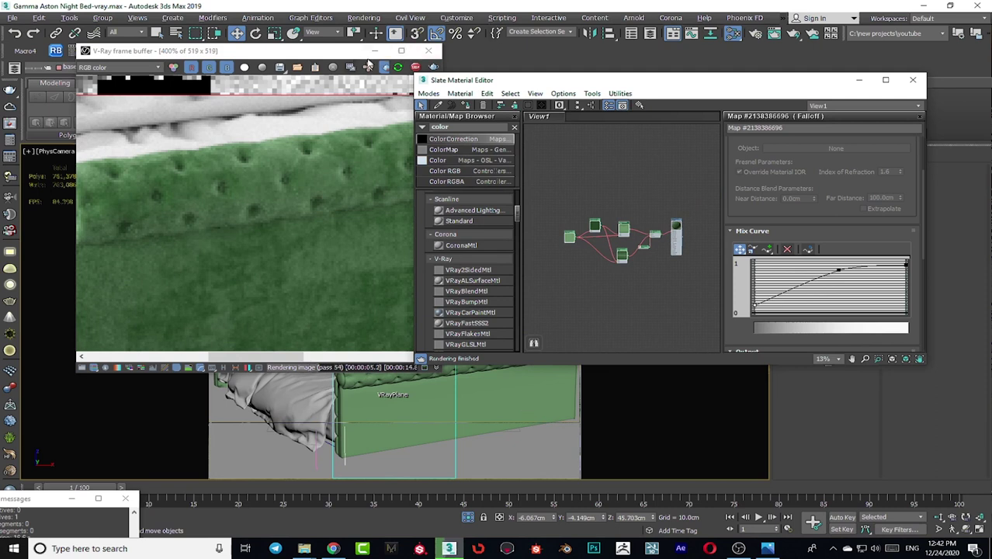
# Step: Minimize the Slate Material Editor and the V-Ray frame buffer, and restore the four-viewport layout with the orthographic view active
pyautogui.moveTo(775, 85); pyautogui.dragTo(632, 207)
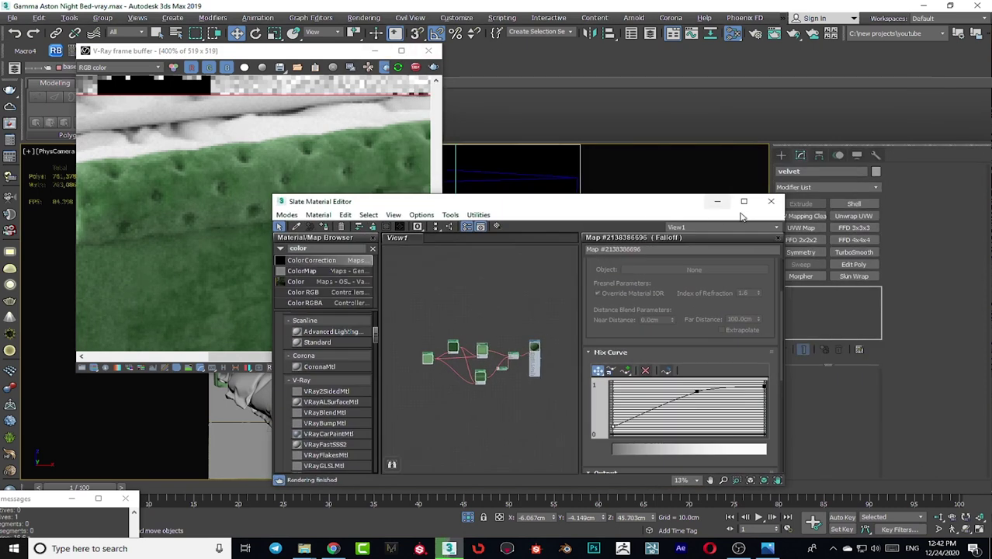
pyautogui.click(734, 202)
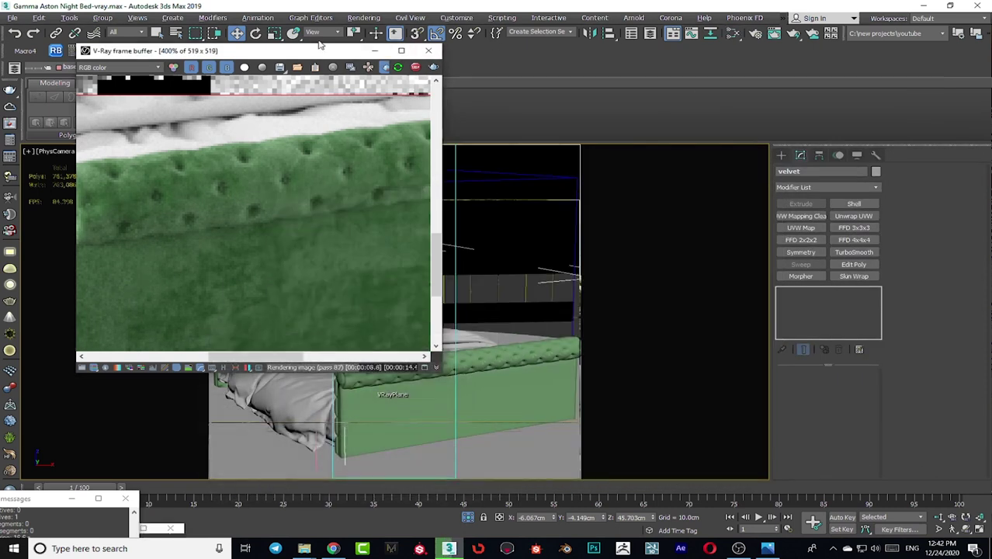
pyautogui.click(375, 51)
pyautogui.hotkey('alt', 'w')
pyautogui.rightClick(613, 398)
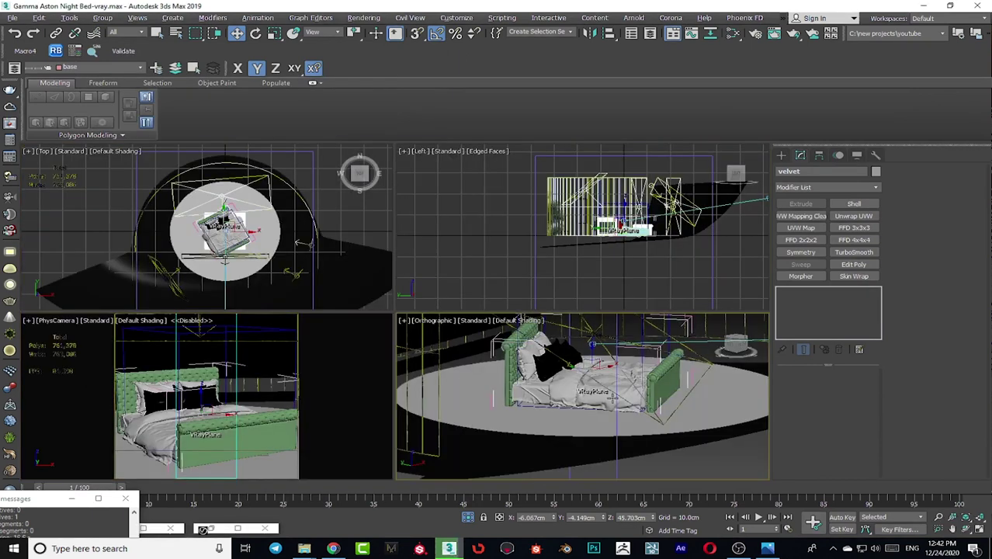
# Step: Maximize the orthographic viewport and examine the tufted upholstery and buttons on the bed's footboard up close
pyautogui.hotkey('alt', 'w')
pyautogui.scroll(3, 559, 275)
pyautogui.scroll(8, 546, 261)
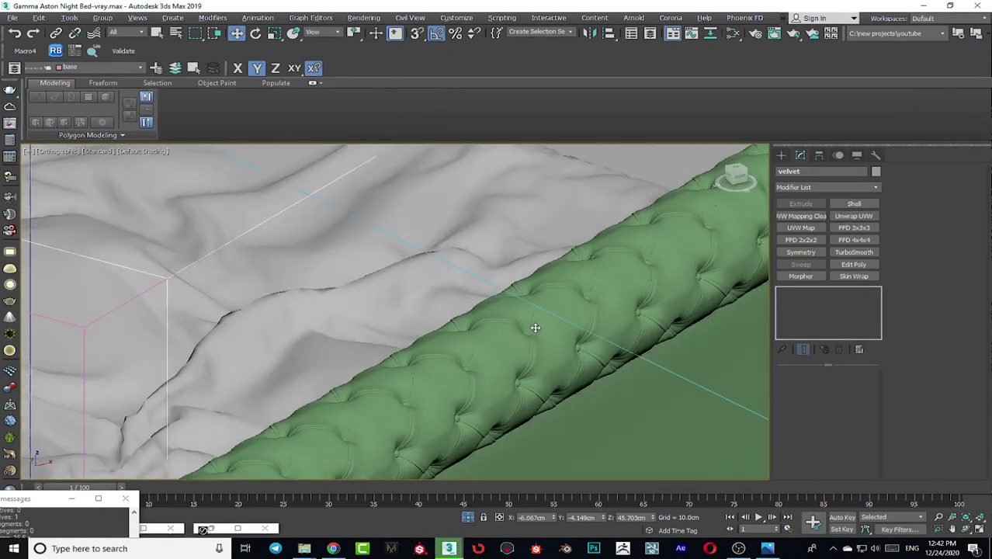
pyautogui.scroll(-3, 380, 376)
pyautogui.keyDown('alt'); pyautogui.moveTo(413, 359); pyautogui.dragTo(405, 180, button='middle'); pyautogui.keyUp('alt')
pyautogui.scroll(-6, 408, 402)
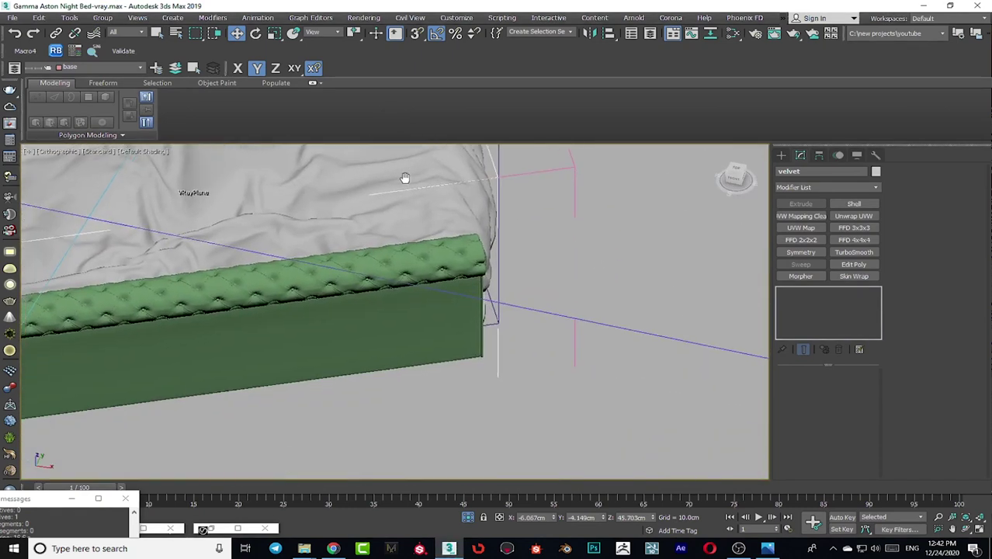
pyautogui.scroll(12, 305, 284)
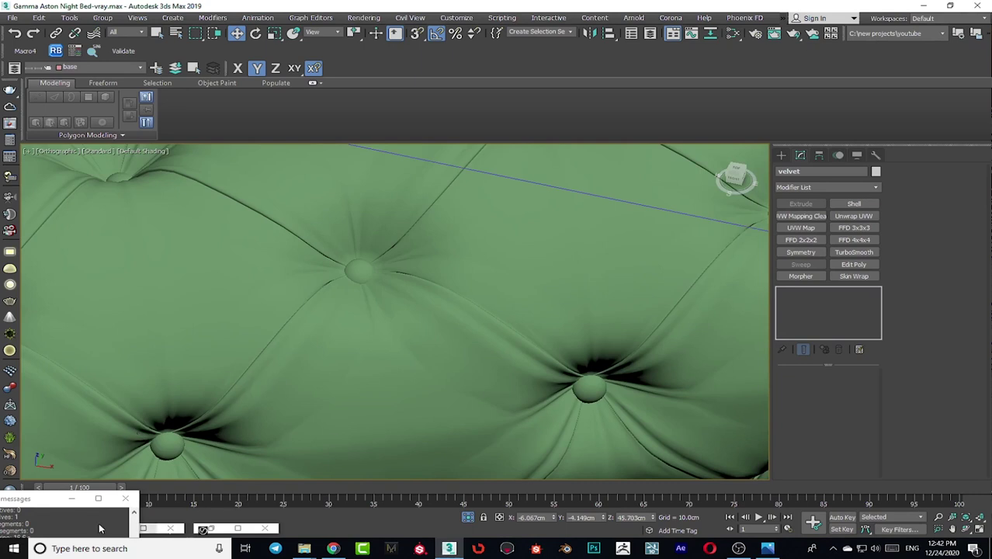
# Step: Minimize the messages window and restore the Slate Material Editor and the V-Ray frame buffer showing the footboard render
pyautogui.moveTo(54, 505); pyautogui.dragTo(7, 514)
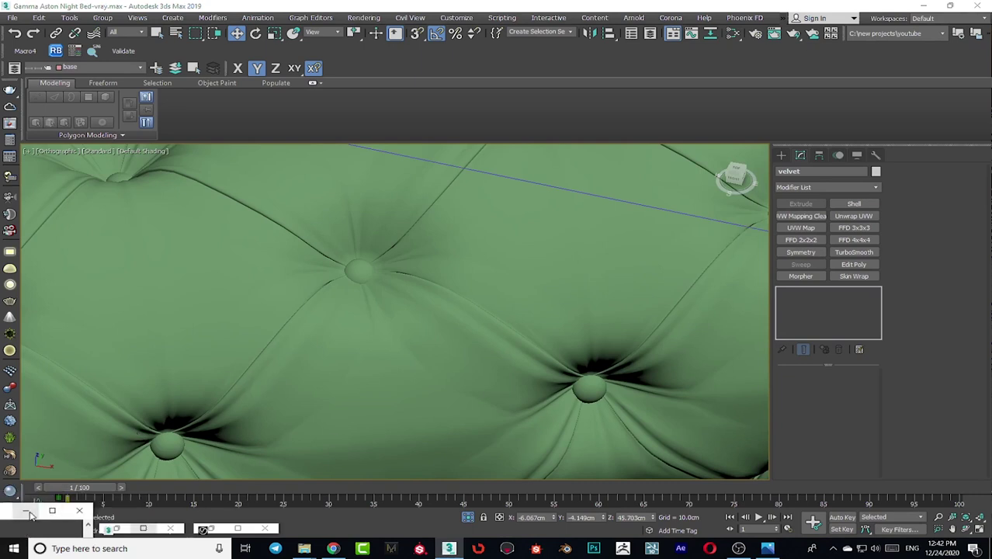
pyautogui.click(25, 508)
pyautogui.click(118, 529)
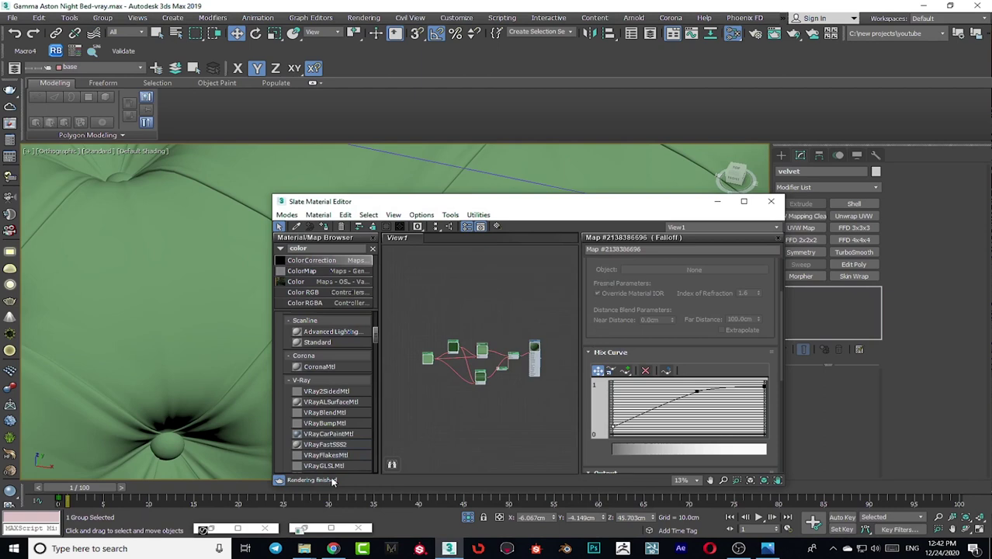
pyautogui.click(222, 529)
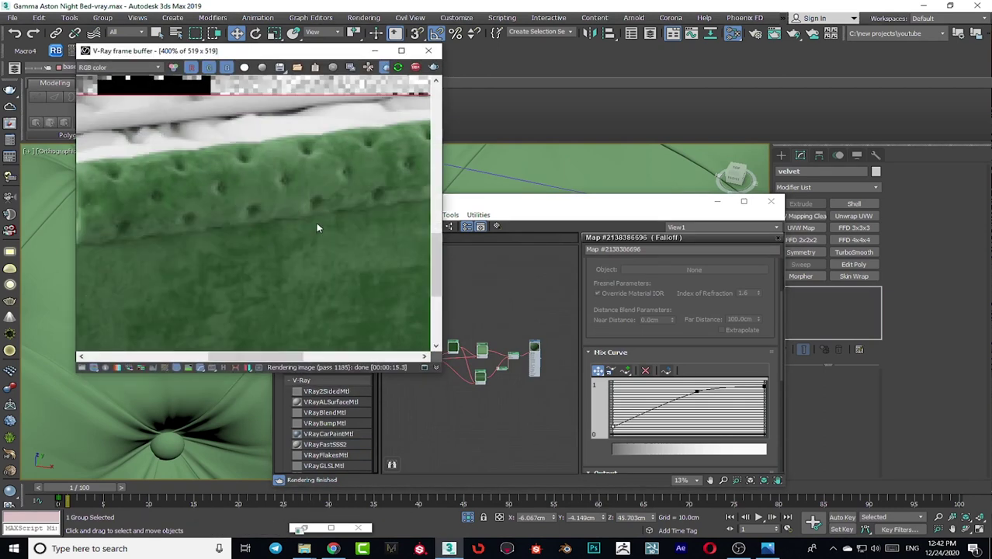
pyautogui.scroll(2, 271, 188)
pyautogui.scroll(-2, 274, 166)
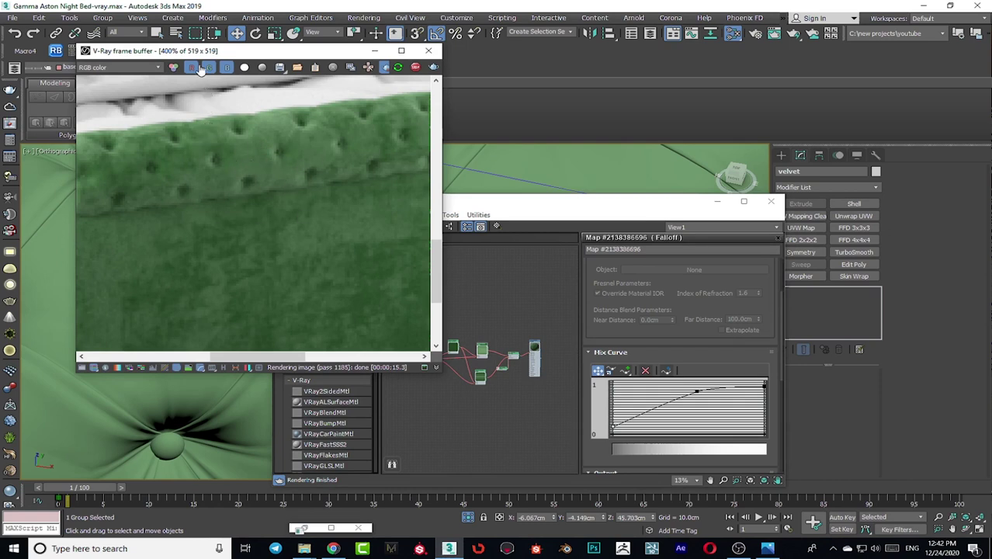
# Step: Review the progressive image sampler settings and the output size in the render setup, then minimize it
pyautogui.click(386, 67)
pyautogui.press('F10')
pyautogui.scroll(-3, 335, 279)
pyautogui.scroll(-1, 348, 364)
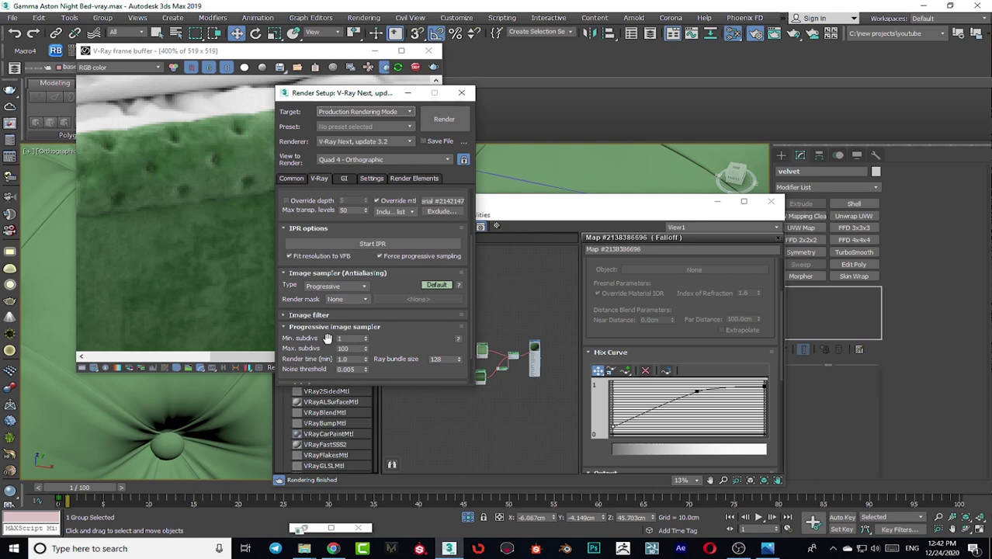
pyautogui.click(292, 178)
pyautogui.scroll(-2, 324, 277)
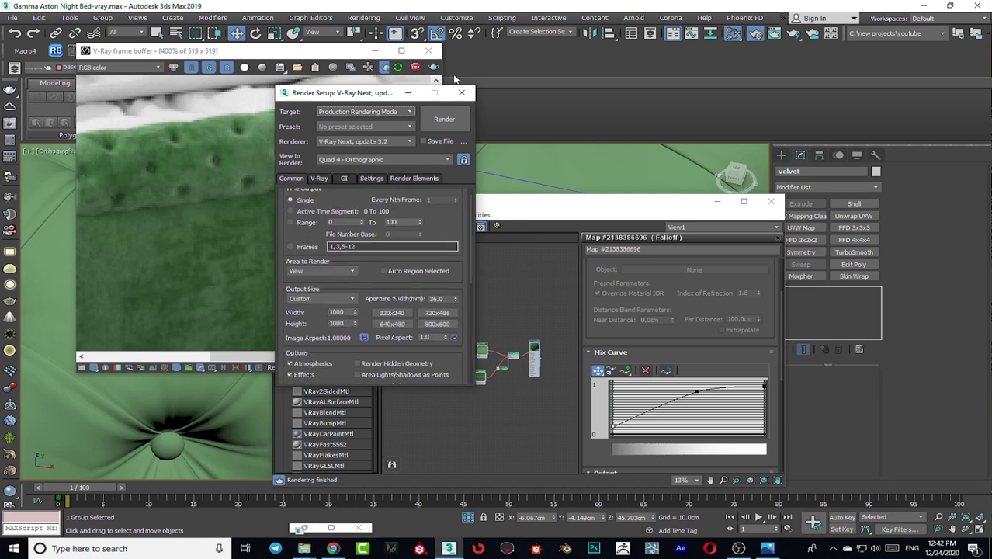
pyautogui.click(408, 93)
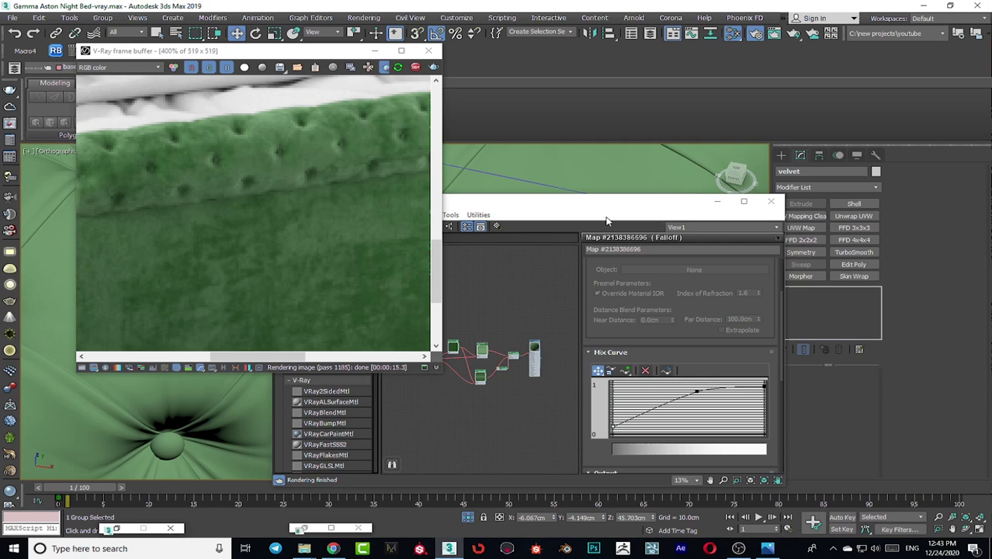
# Step: Move the Slate Material Editor beside the render and space out the bitmap and VRayMtl nodes in the material graph
pyautogui.moveTo(576, 209); pyautogui.dragTo(675, 170)
pyautogui.scroll(-2, 600, 337)
pyautogui.moveTo(599, 337); pyautogui.dragTo(636, 310, button='middle')
pyautogui.scroll(5, 560, 294)
pyautogui.moveTo(557, 319); pyautogui.dragTo(538, 288)
pyautogui.moveTo(638, 347); pyautogui.dragTo(543, 339, button='middle')
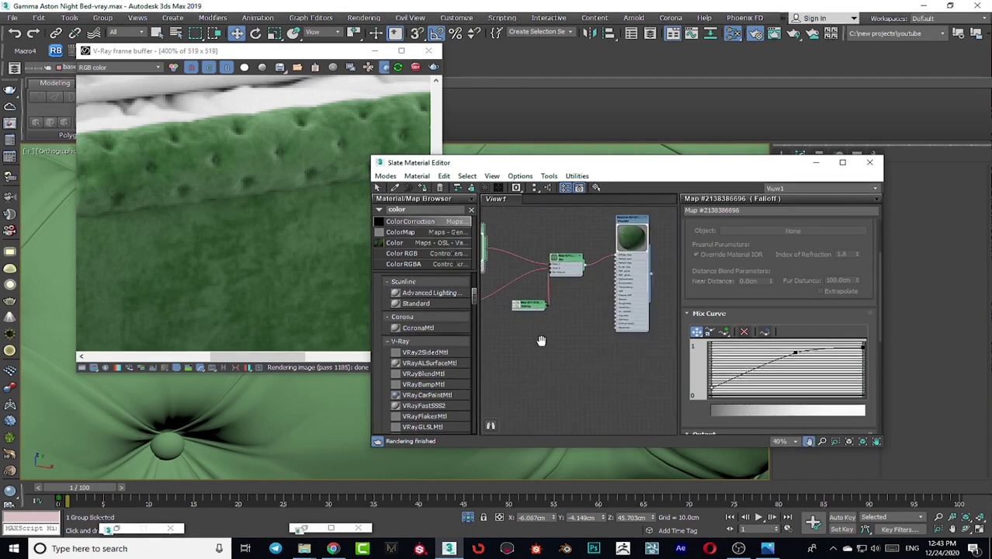
pyautogui.moveTo(634, 226); pyautogui.dragTo(657, 247)
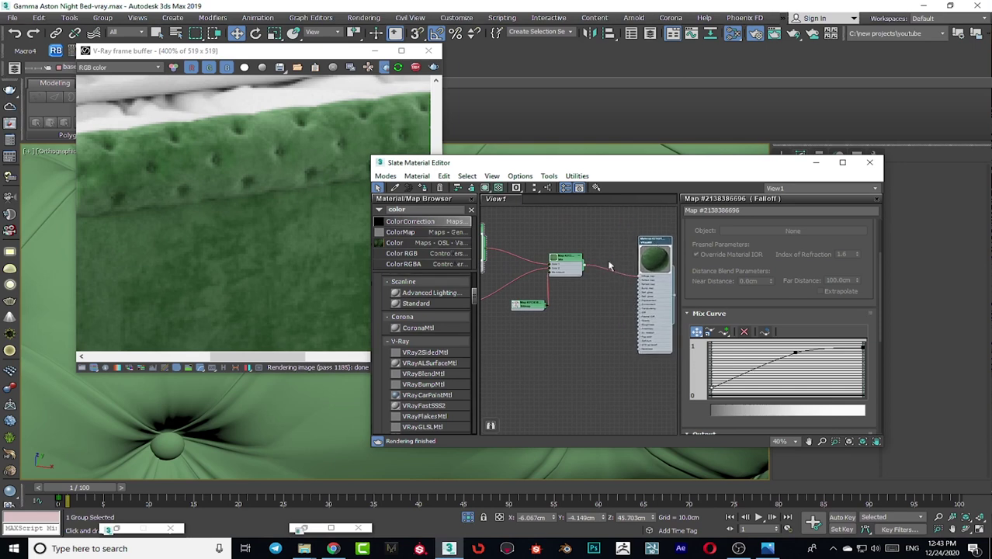
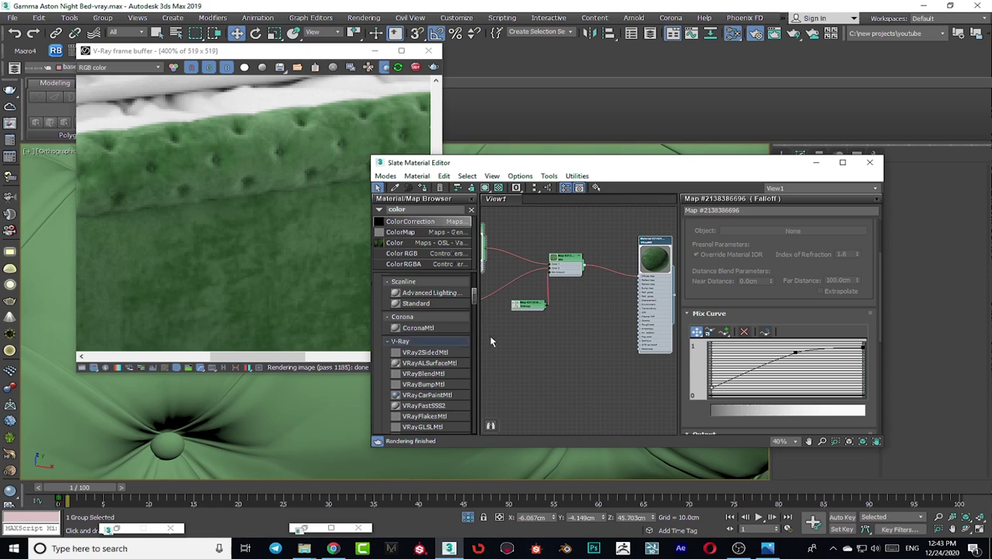
# Step: Examine the creases and buttons of the footboard's tufted roll in the viewport from a distance and up close
pyautogui.scroll(-5, 578, 264)
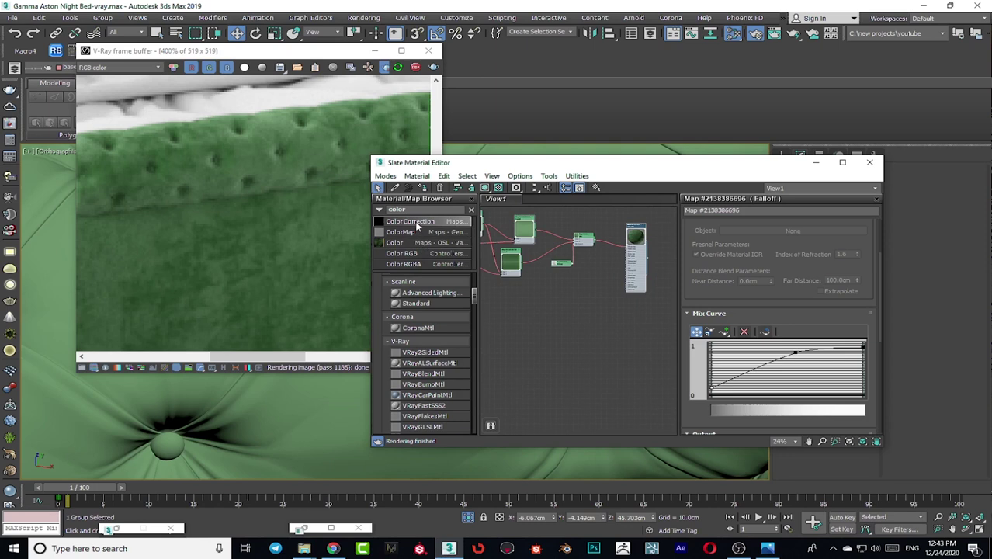
pyautogui.doubleClick(397, 210)
pyautogui.scroll(-3, 223, 441)
pyautogui.scroll(-3, 223, 441)
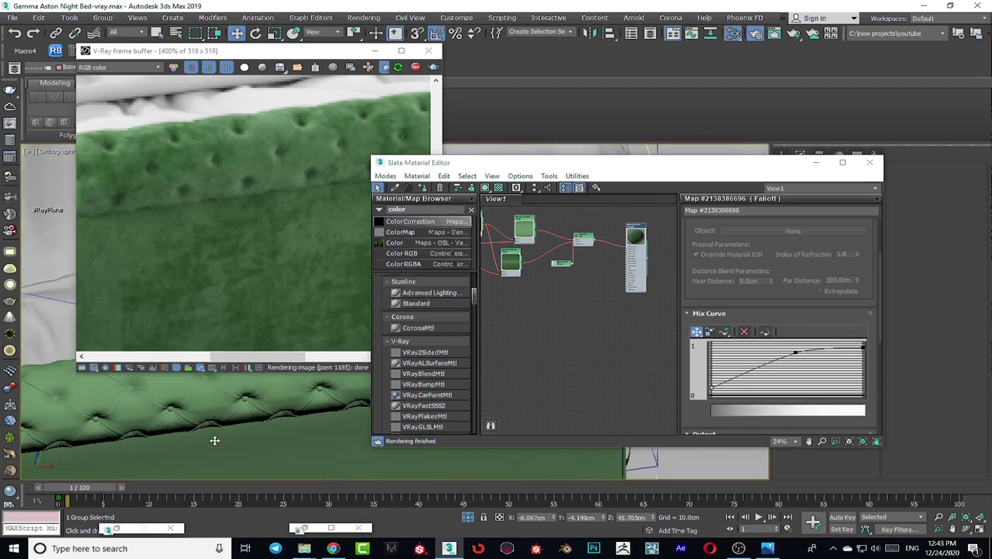
pyautogui.scroll(1, 217, 438)
pyautogui.moveTo(199, 427)
pyautogui.mouseDown(button='middle')
pyautogui.moveTo(140, 430)
pyautogui.moveTo(175, 427)
pyautogui.moveTo(160, 398)
pyautogui.moveTo(194, 429)
pyautogui.mouseUp(button='middle')
pyautogui.scroll(5, 175, 427)
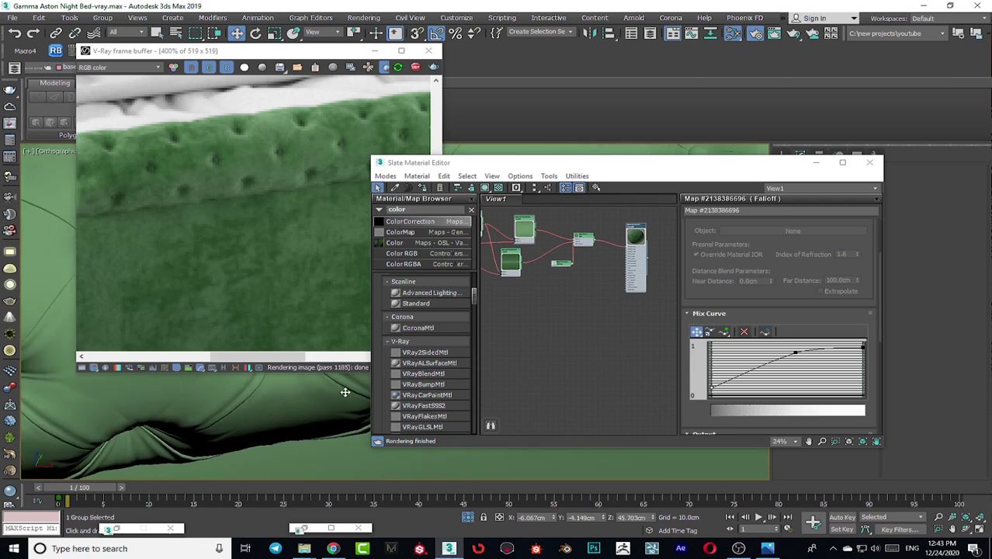
pyautogui.scroll(-5, 241, 423)
pyautogui.moveTo(219, 437); pyautogui.dragTo(213, 496, button='middle')
pyautogui.scroll(-4, 237, 408)
pyautogui.scroll(7, 203, 436)
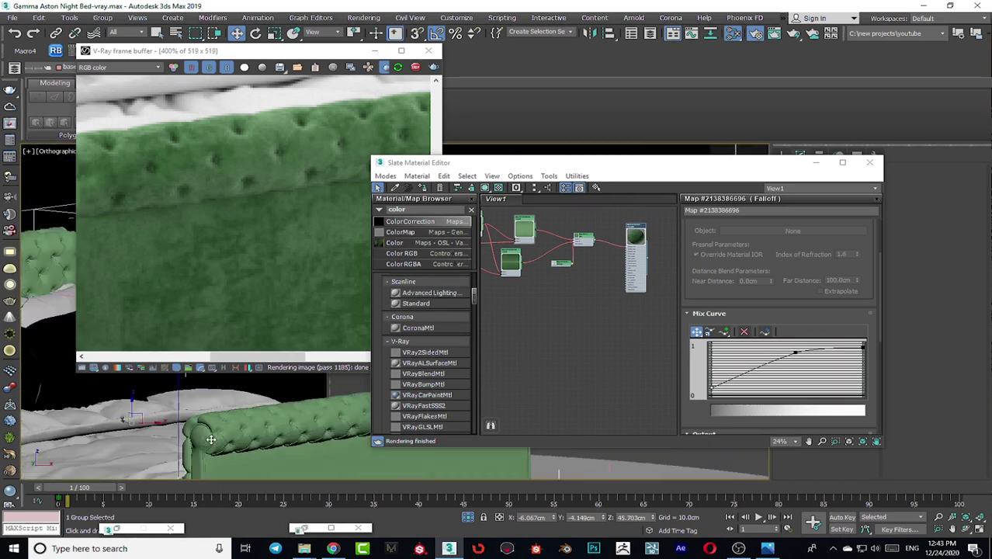
pyautogui.keyDown('alt'); pyautogui.moveTo(235, 398); pyautogui.dragTo(232, 459, button='middle'); pyautogui.keyUp('alt')
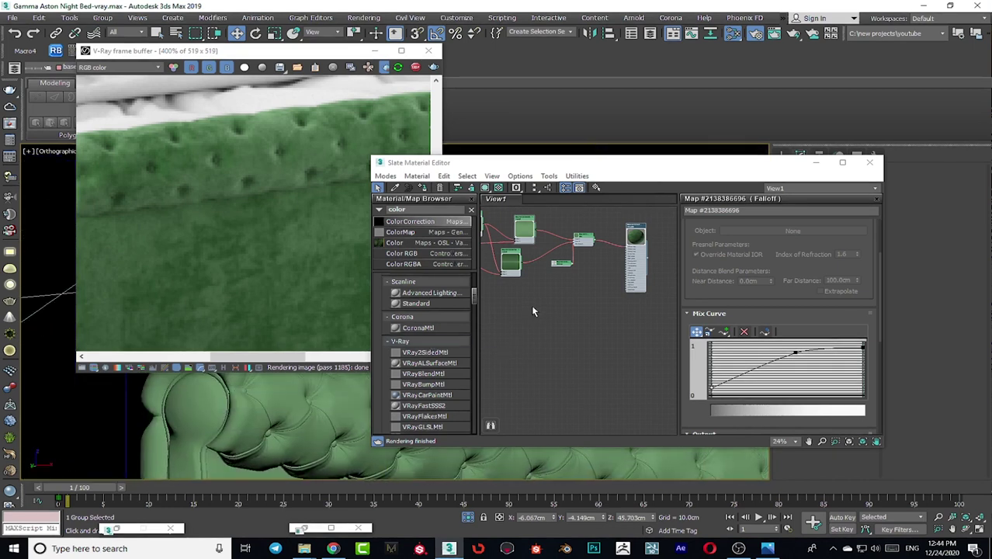
# Step: Add a VRayDirt map to the material graph below the Mix map and open its parameters
pyautogui.scroll(5, 518, 311)
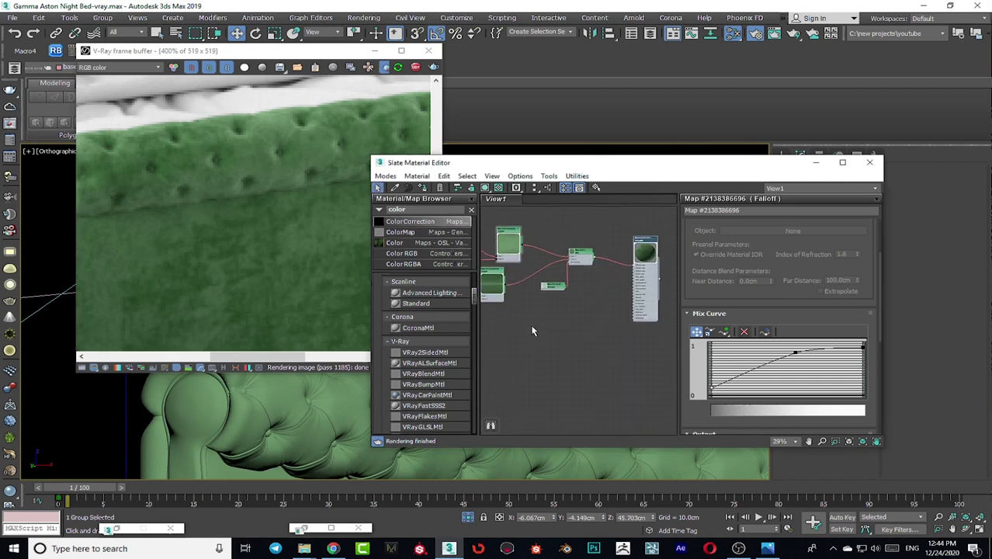
pyautogui.moveTo(545, 315); pyautogui.dragTo(523, 361, button='middle')
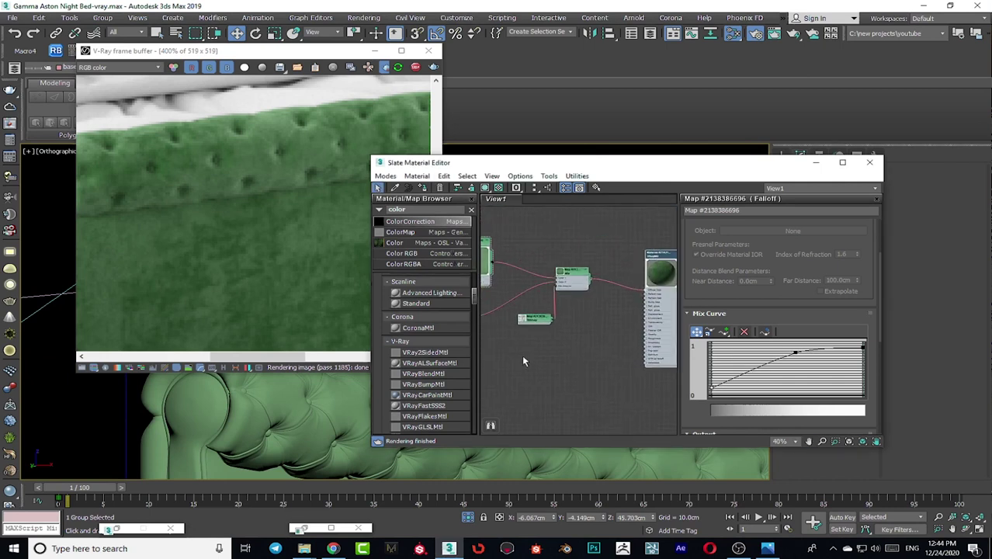
pyautogui.rightClick(523, 361)
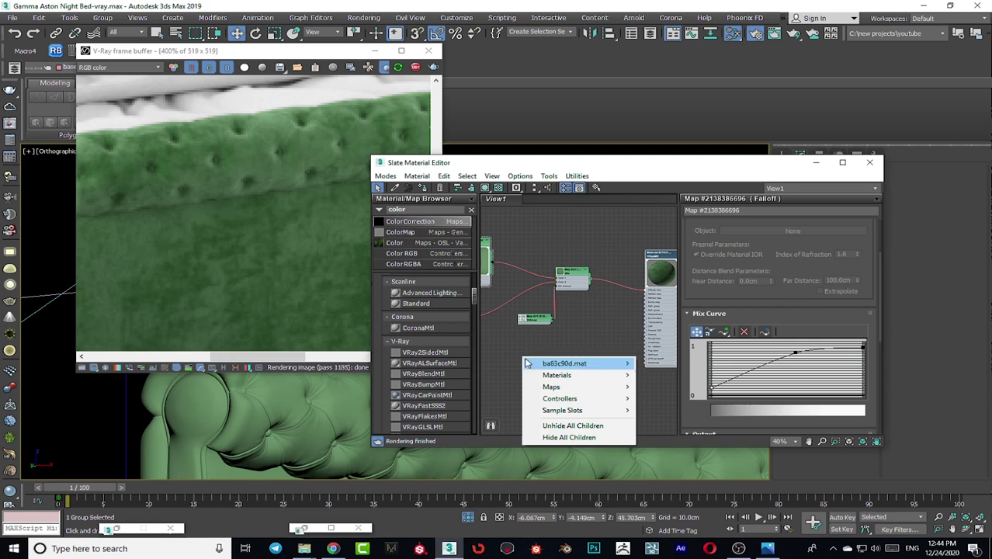
pyautogui.moveTo(575, 386)
pyautogui.moveTo(689, 435)
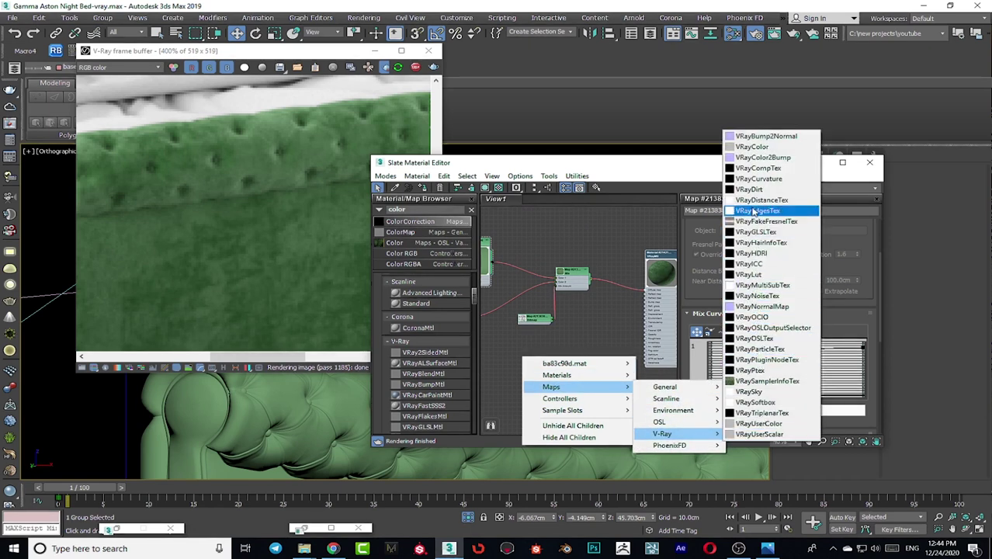
pyautogui.click(749, 190)
pyautogui.scroll(2, 522, 359)
pyautogui.moveTo(523, 359); pyautogui.dragTo(593, 327)
pyautogui.doubleClick(578, 322)
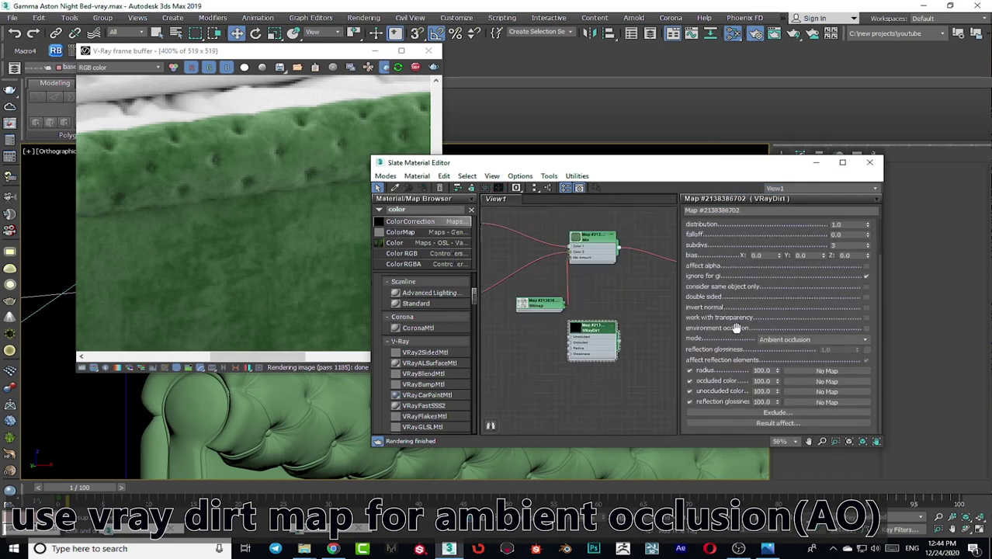
# Step: Move the VRayDirt node next to the VRayMtl material and connect it to the Diffuse map input
pyautogui.scroll(2, 719, 312)
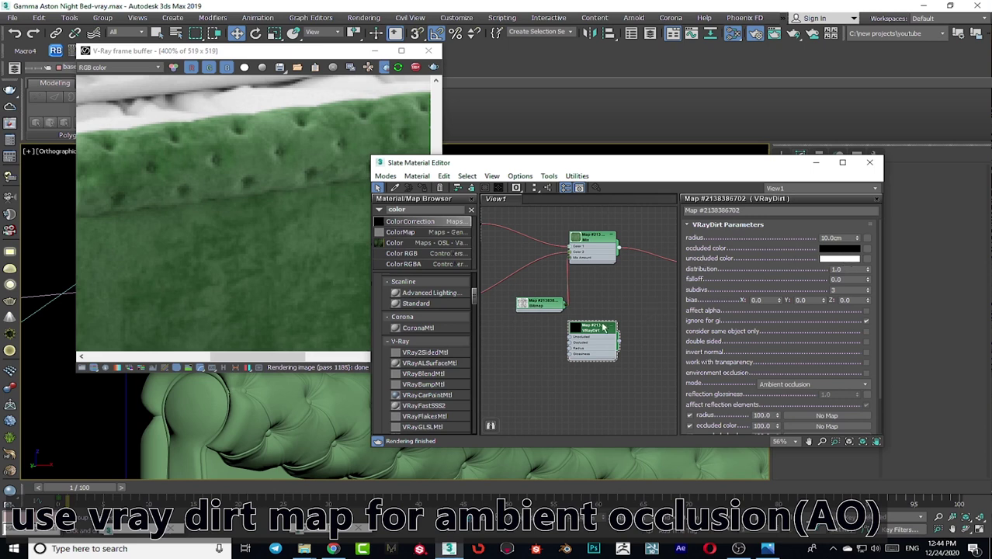
pyautogui.scroll(-3, 604, 327)
pyautogui.scroll(-2, 559, 350)
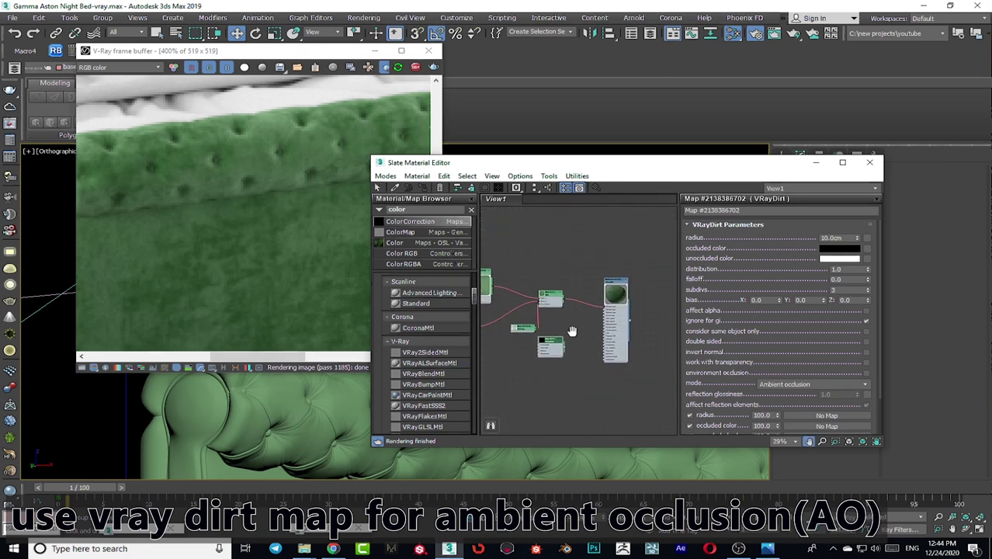
pyautogui.scroll(3, 565, 352)
pyautogui.moveTo(516, 344); pyautogui.dragTo(568, 288)
pyautogui.scroll(3, 561, 322)
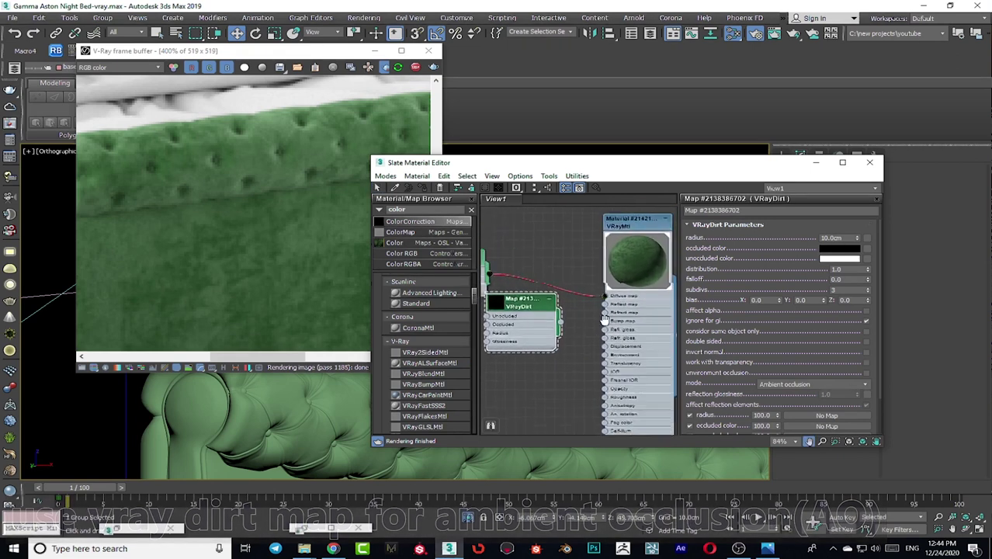
pyautogui.moveTo(557, 325); pyautogui.dragTo(601, 301)
# Step: Move the Slate Material Editor clear of the frame buffer and inspect the footboard's ambient occlusion in the render
pyautogui.scroll(-1, 311, 155)
pyautogui.moveTo(124, 159); pyautogui.dragTo(208, 260, button='middle')
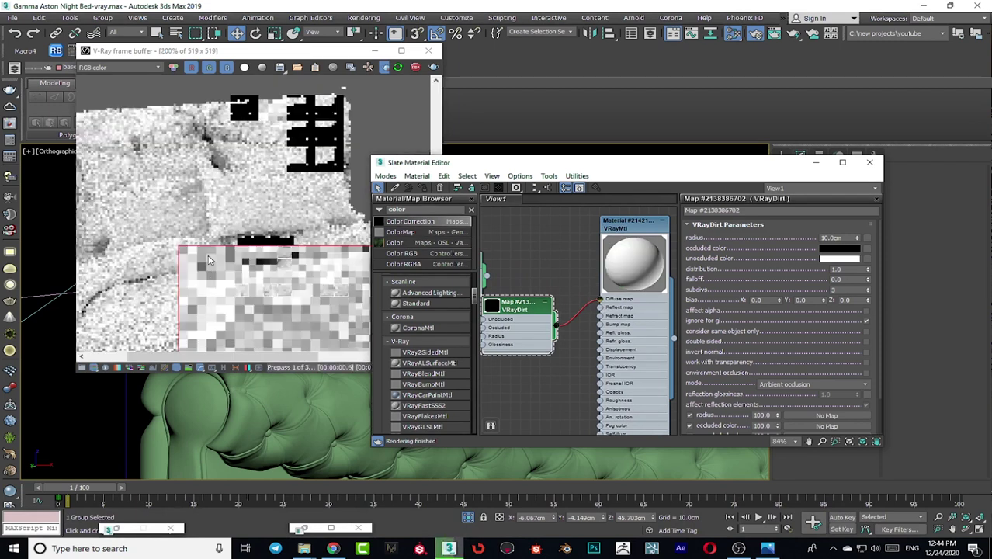
pyautogui.moveTo(652, 164); pyautogui.dragTo(767, 135)
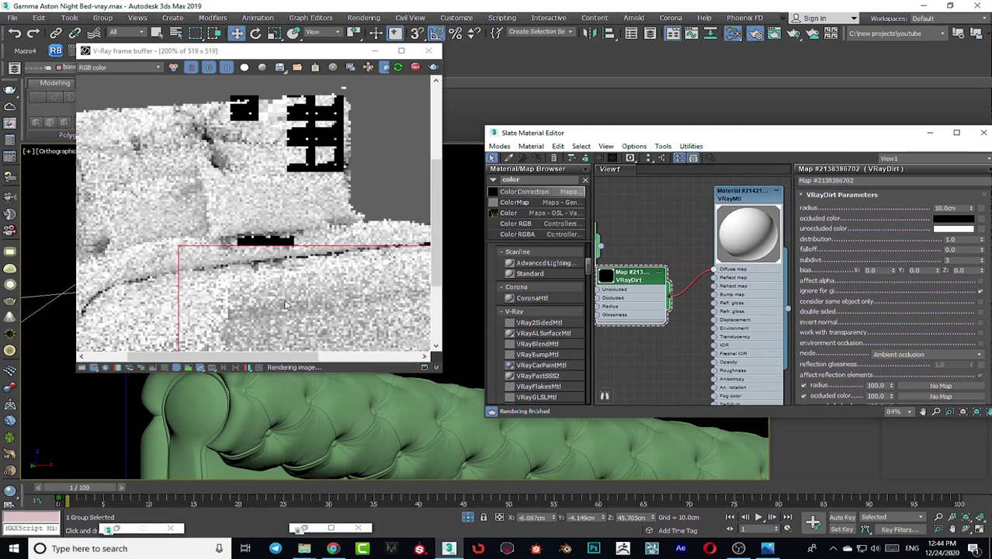
pyautogui.scroll(1, 285, 305)
pyautogui.scroll(-1, 329, 288)
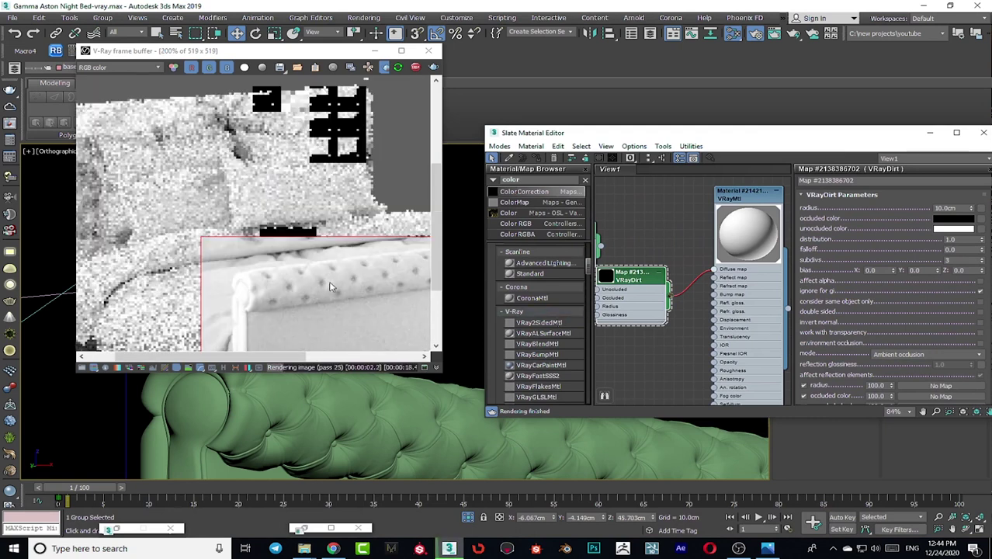
pyautogui.scroll(-1, 312, 320)
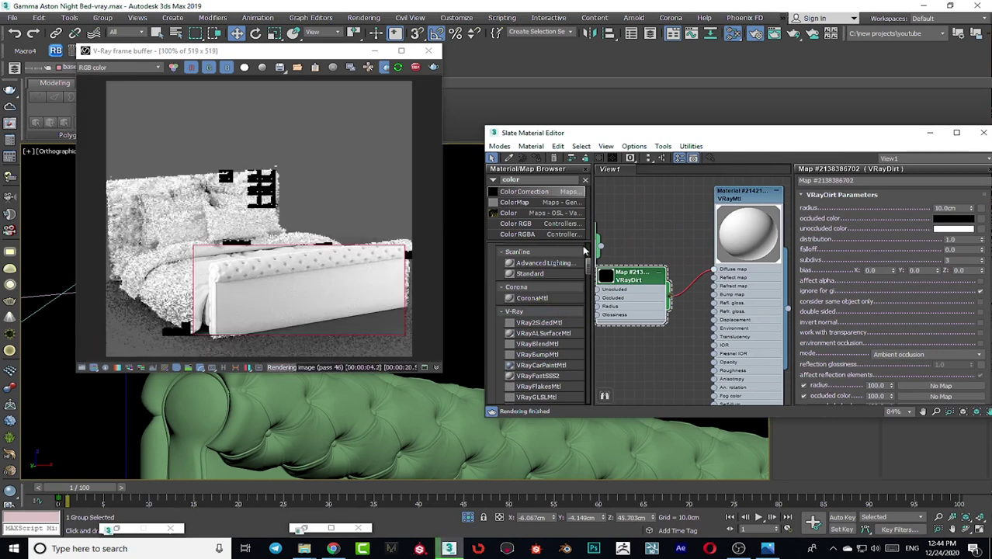
# Step: Set the VRayDirt map's occluded color to blue
pyautogui.click(953, 219)
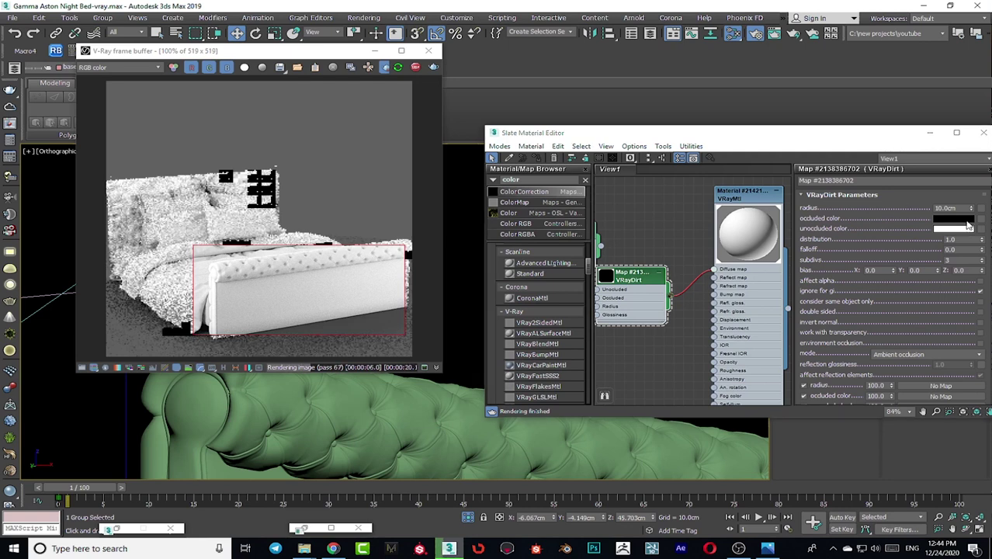
pyautogui.moveTo(303, 95)
pyautogui.mouseDown()
pyautogui.moveTo(284, 100)
pyautogui.moveTo(300, 108)
pyautogui.mouseUp()
pyautogui.click(437, 164)
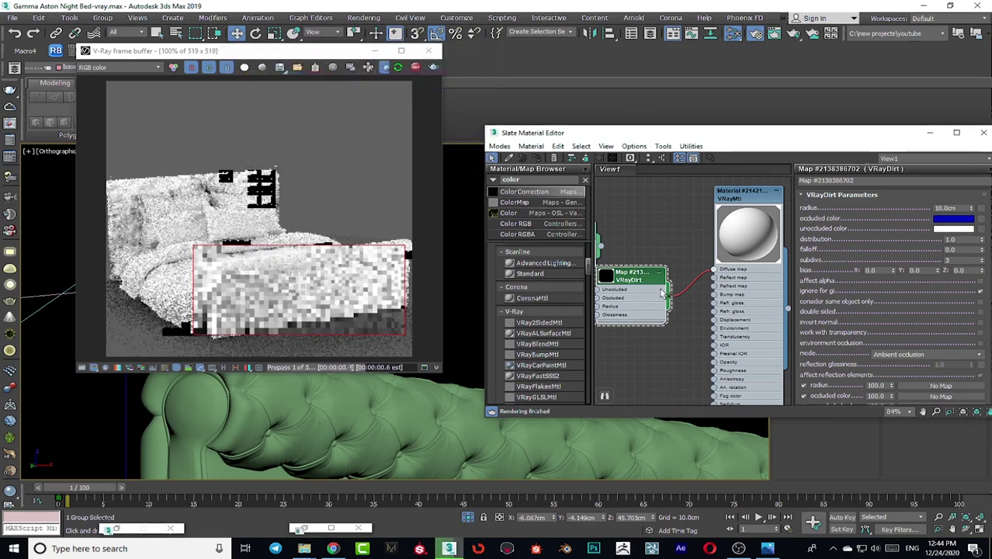
# Step: Set the VRayDirt map's unoccluded color to red and inspect the footboard's tufting in the render at 800% zoom
pyautogui.click(953, 228)
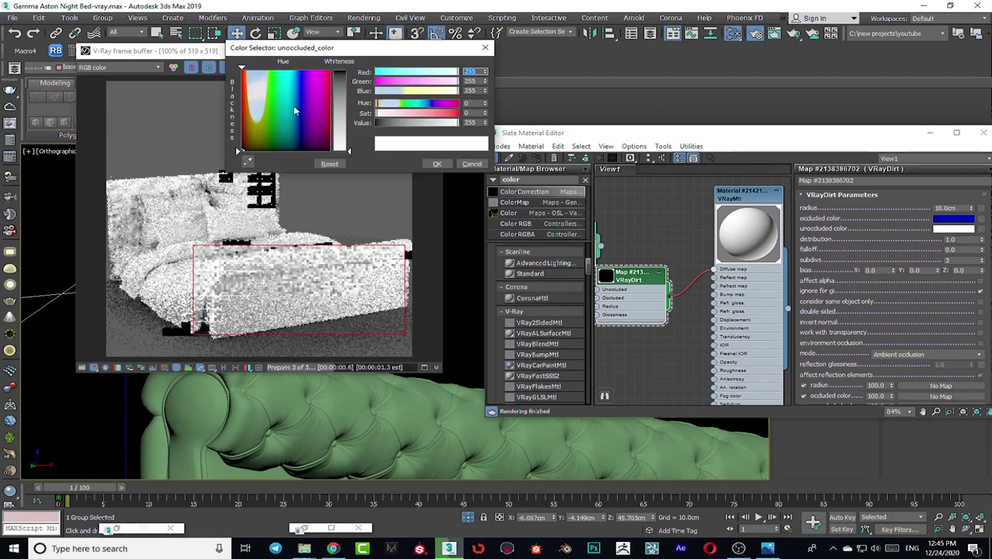
pyautogui.moveTo(295, 110); pyautogui.dragTo(330, 68)
pyautogui.moveTo(349, 149); pyautogui.dragTo(349, 72)
pyautogui.click(437, 163)
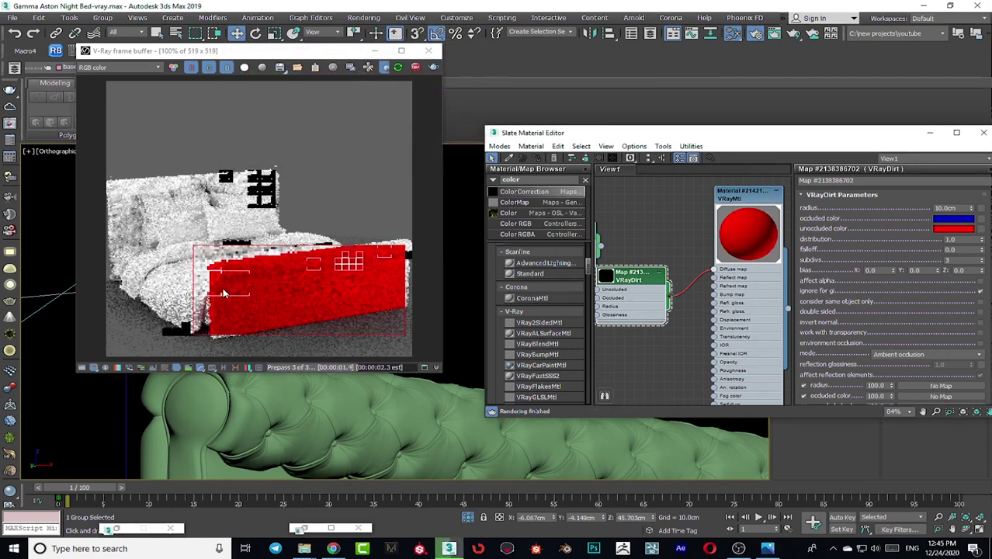
pyautogui.scroll(3, 225, 289)
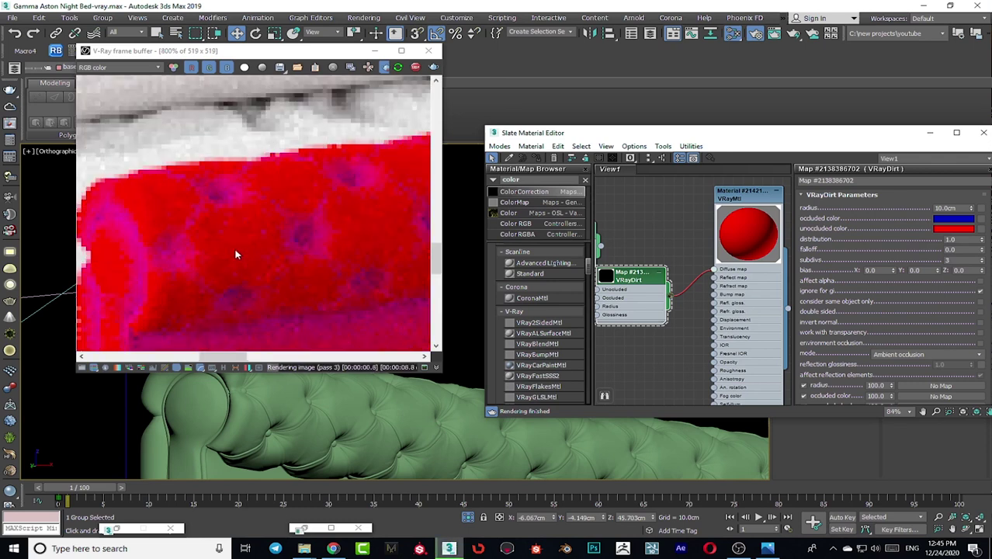
# Step: Set the VRayDirt map's radius to 5.0 cm and inspect the footboard's tufting in the render
pyautogui.scroll(-1, 300, 232)
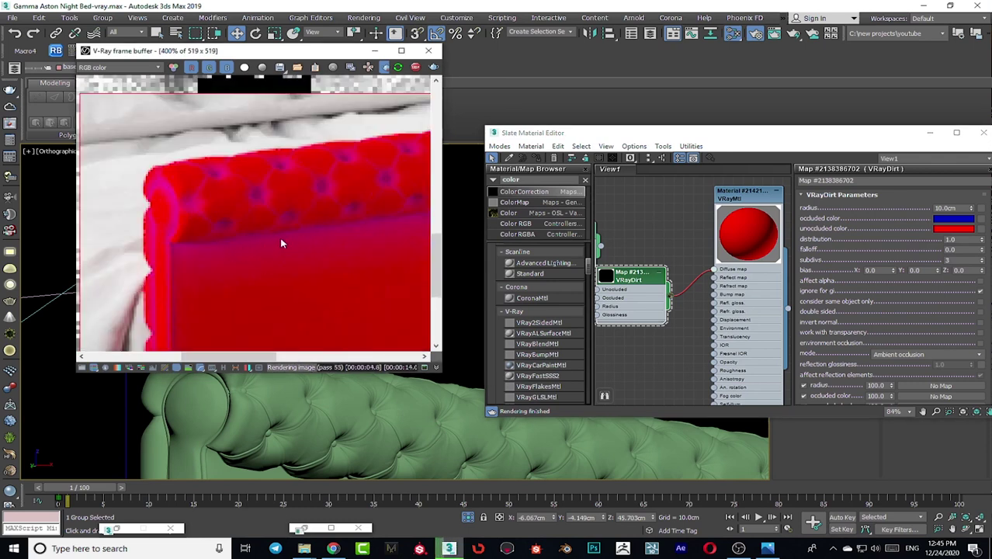
pyautogui.scroll(-1, 321, 259)
pyautogui.scroll(2, 324, 173)
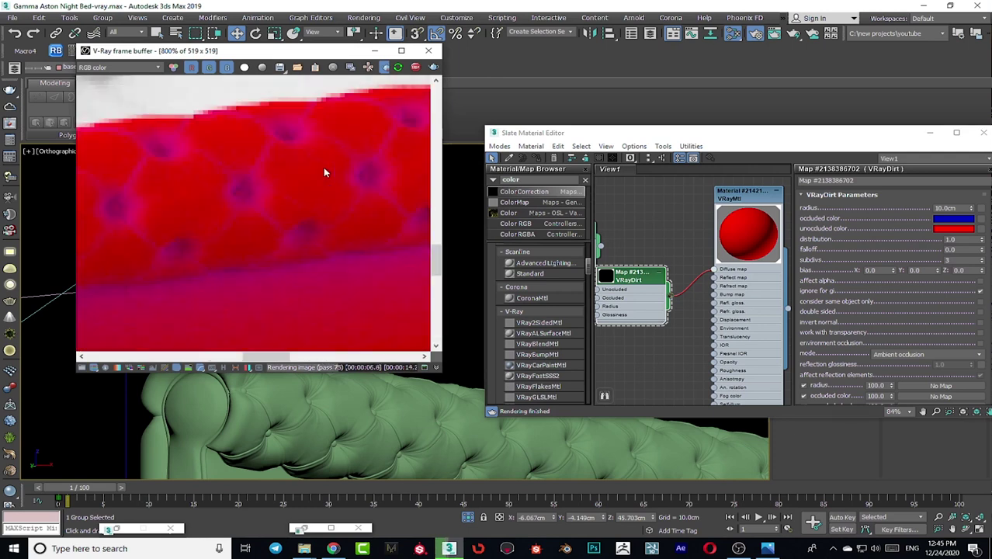
pyautogui.doubleClick(955, 208)
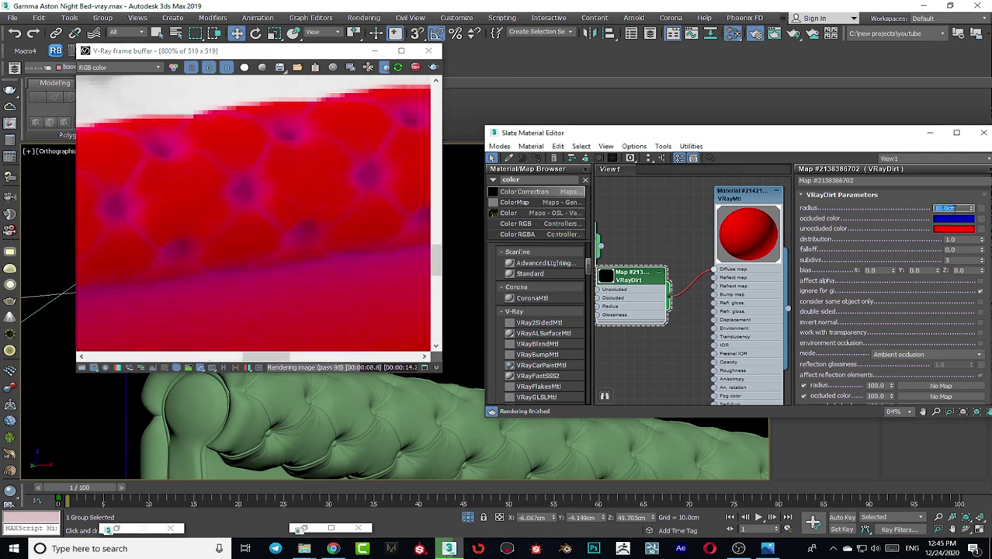
pyautogui.write('5')
pyautogui.press('Return')
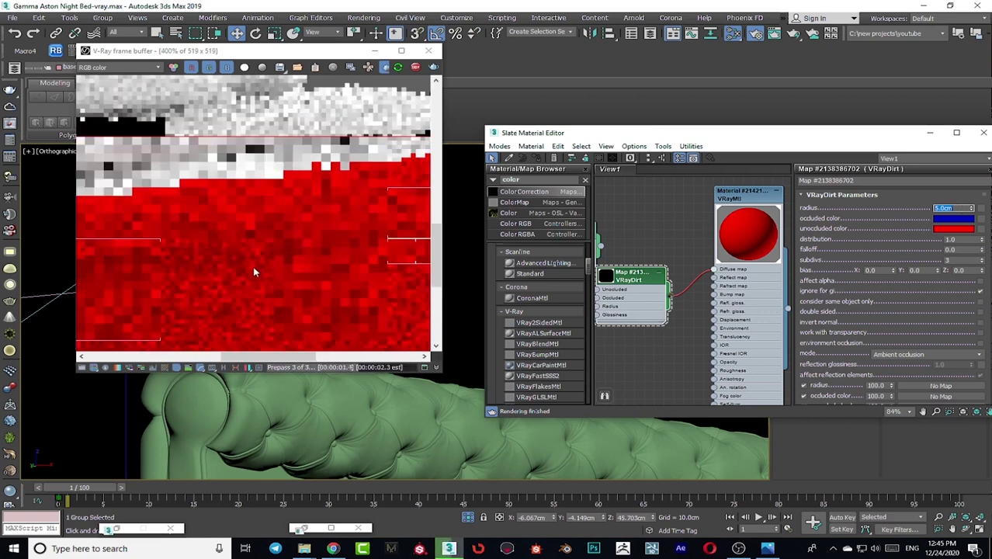
pyautogui.scroll(-1, 251, 267)
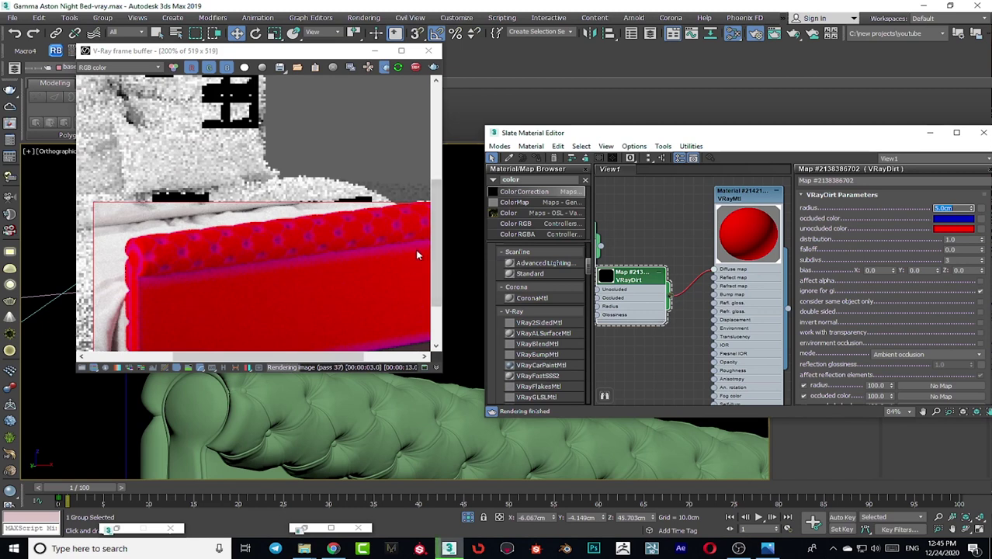
pyautogui.scroll(-1, 256, 264)
pyautogui.scroll(2, 244, 272)
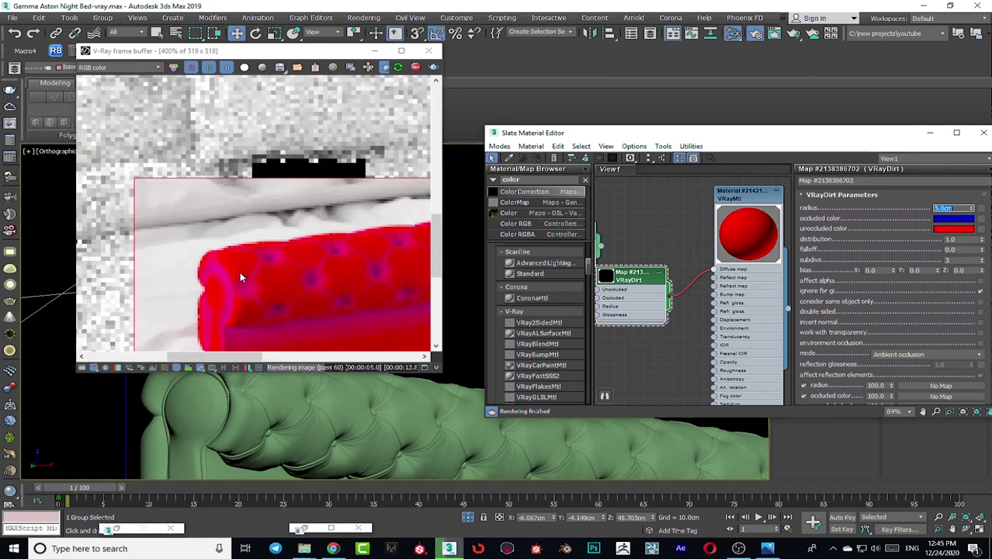
pyautogui.scroll(-1, 317, 268)
pyautogui.scroll(-2, 320, 268)
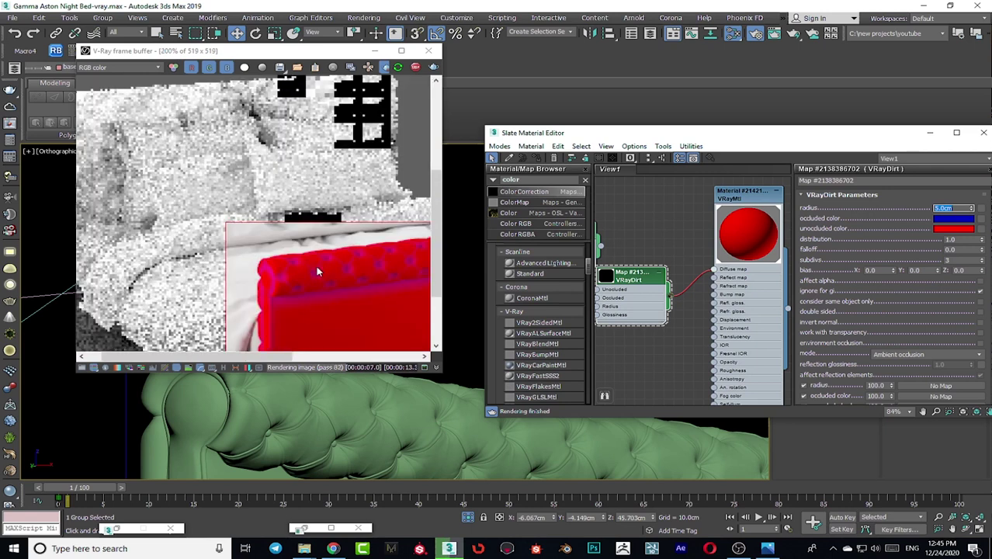
# Step: Move the Mix map and its Mix Amount node away from the VRayDirt node, and connect the Mix map to VRayDirt's Unoccluded input
pyautogui.click(322, 295)
pyautogui.moveTo(605, 309); pyautogui.dragTo(683, 267, button='middle')
pyautogui.scroll(-2, 629, 305)
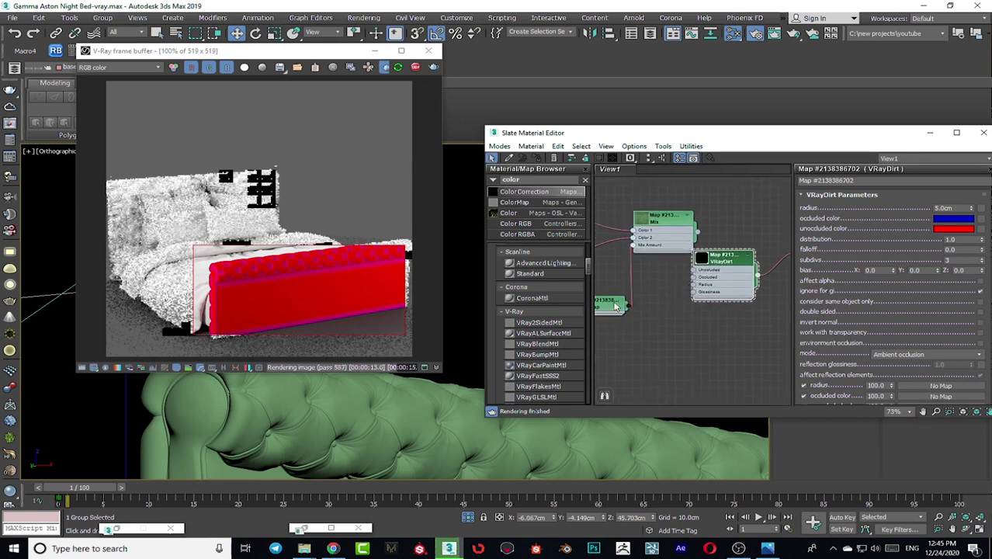
pyautogui.moveTo(615, 306); pyautogui.dragTo(601, 267)
pyautogui.moveTo(637, 296); pyautogui.dragTo(693, 286, button='middle')
pyautogui.moveTo(652, 257); pyautogui.dragTo(608, 274)
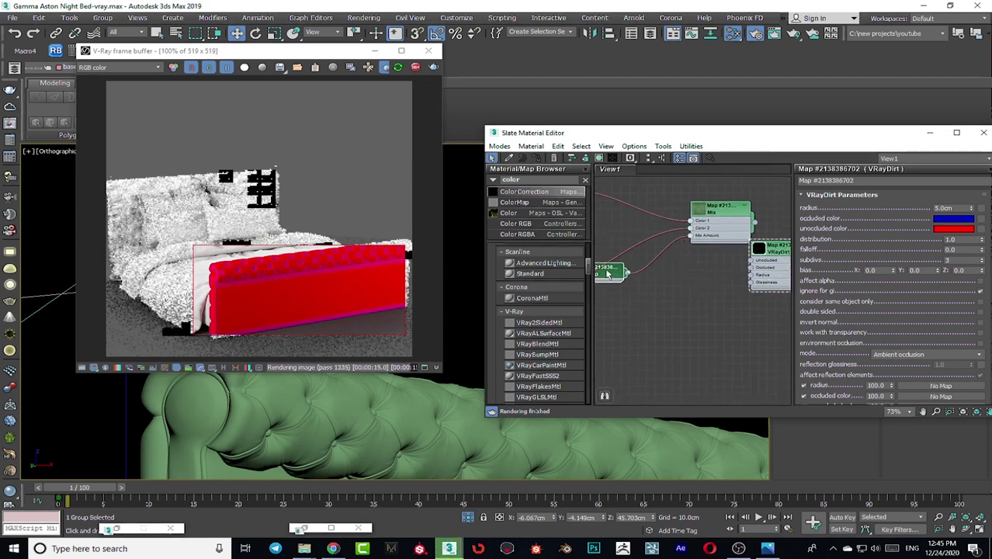
pyautogui.moveTo(714, 219); pyautogui.dragTo(664, 235)
pyautogui.moveTo(701, 297); pyautogui.dragTo(614, 306, button='middle')
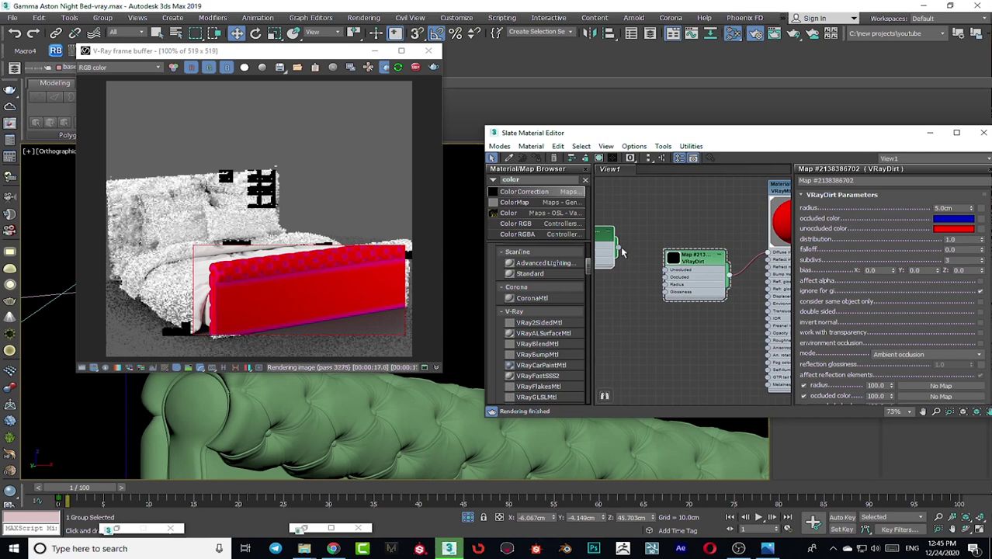
pyautogui.moveTo(663, 273); pyautogui.dragTo(665, 269)
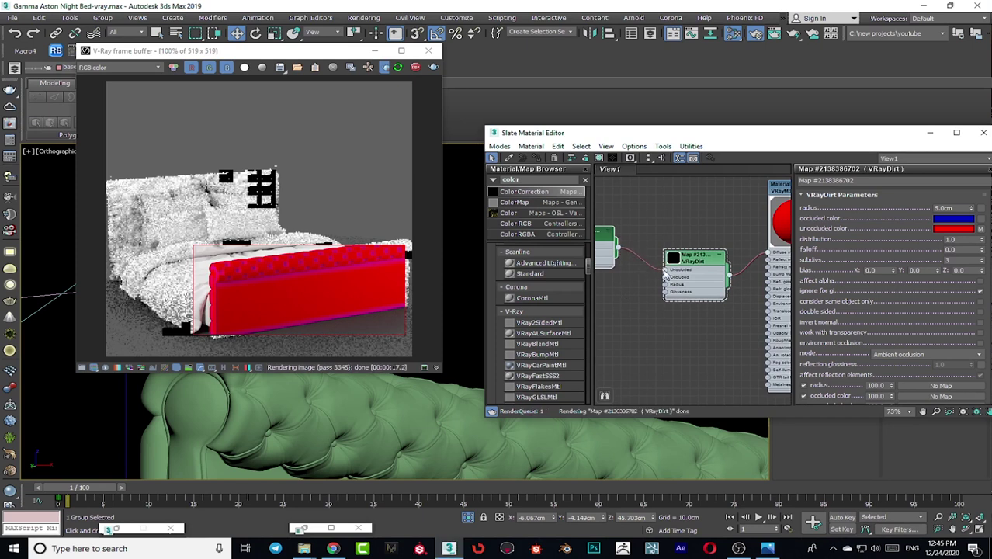
# Step: Connect the Mix map to the VRayDirt's Occluded input as well and insert a Color Correction map into that connection
pyautogui.scroll(-5, 663, 272)
pyautogui.moveTo(638, 278); pyautogui.dragTo(683, 273, button='middle')
pyautogui.scroll(-2, 718, 264)
pyautogui.scroll(6, 711, 264)
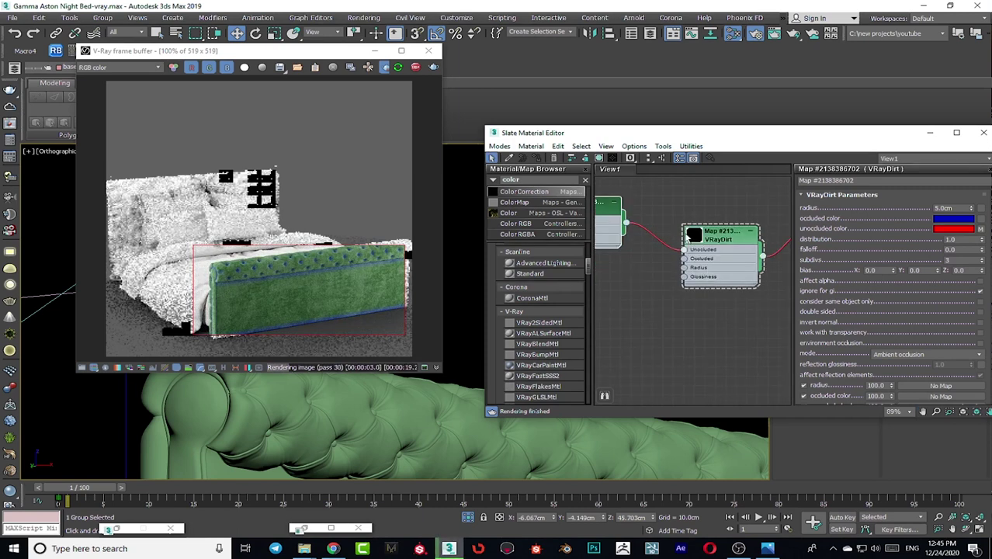
pyautogui.scroll(-6, 688, 239)
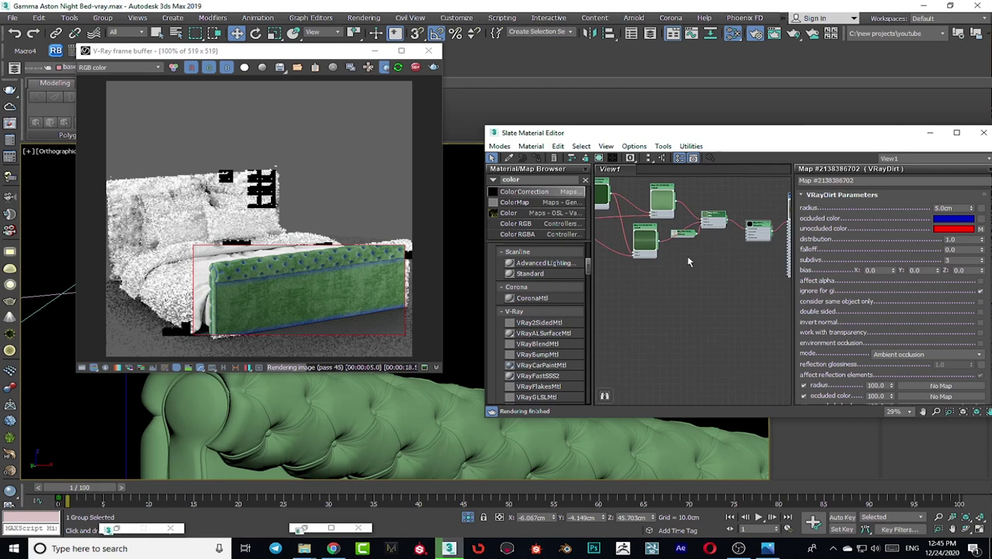
pyautogui.moveTo(688, 261); pyautogui.dragTo(664, 262, button='middle')
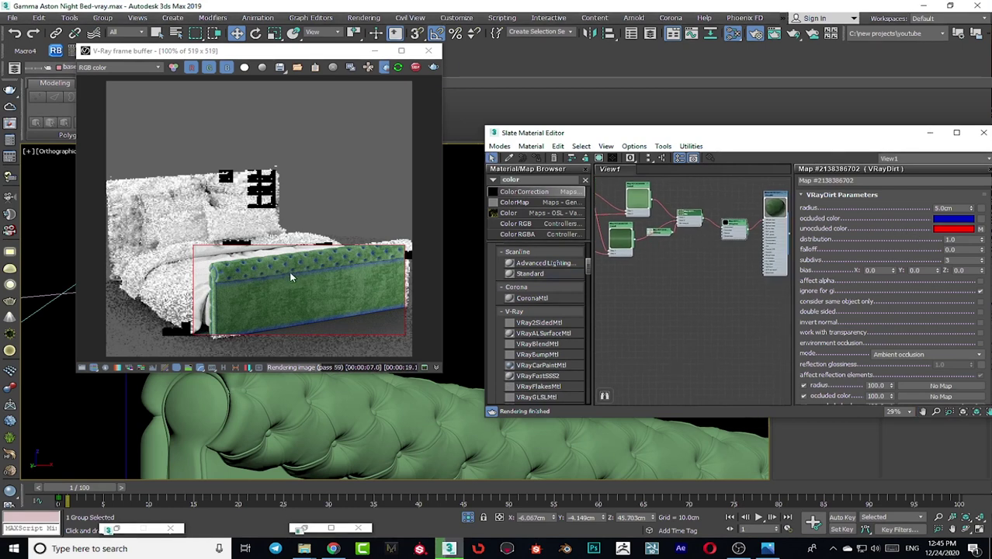
pyautogui.scroll(4, 651, 198)
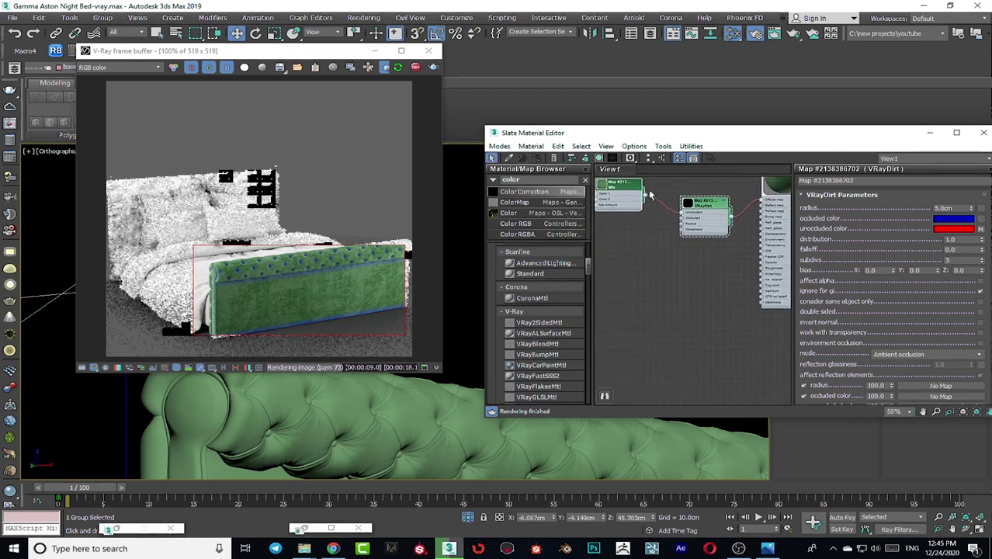
pyautogui.moveTo(681, 220); pyautogui.dragTo(682, 218)
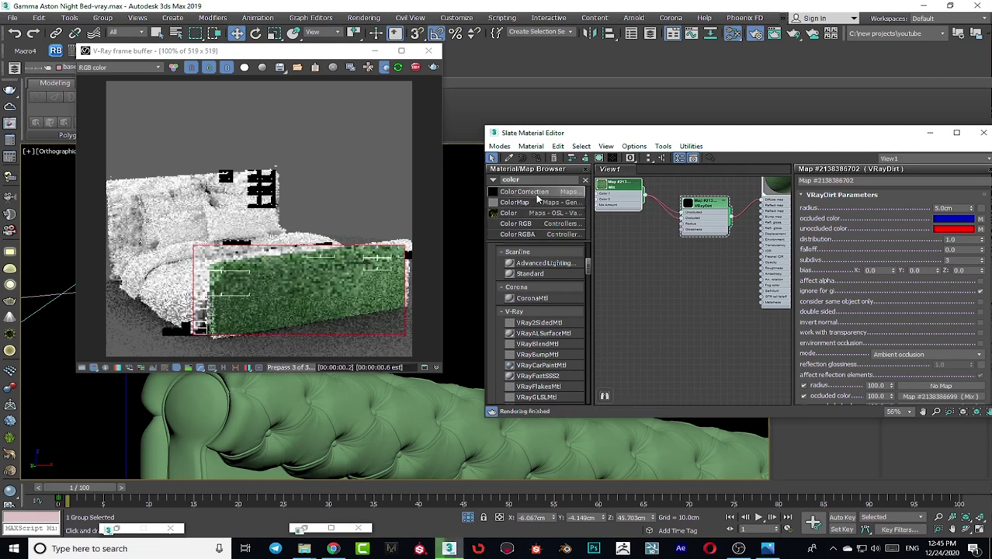
pyautogui.moveTo(673, 218); pyautogui.dragTo(655, 242)
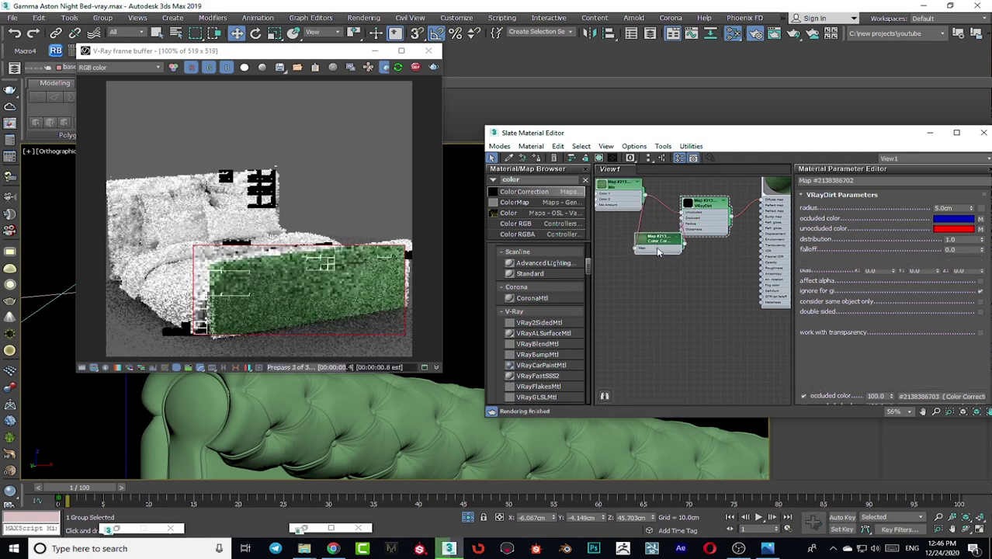
# Step: Switch the Color Correction's lightness to Advanced, set its RGB Gamma/Contrast to 0.5 and inspect the footboard in the render
pyautogui.doubleClick(657, 245)
pyautogui.scroll(-3, 840, 212)
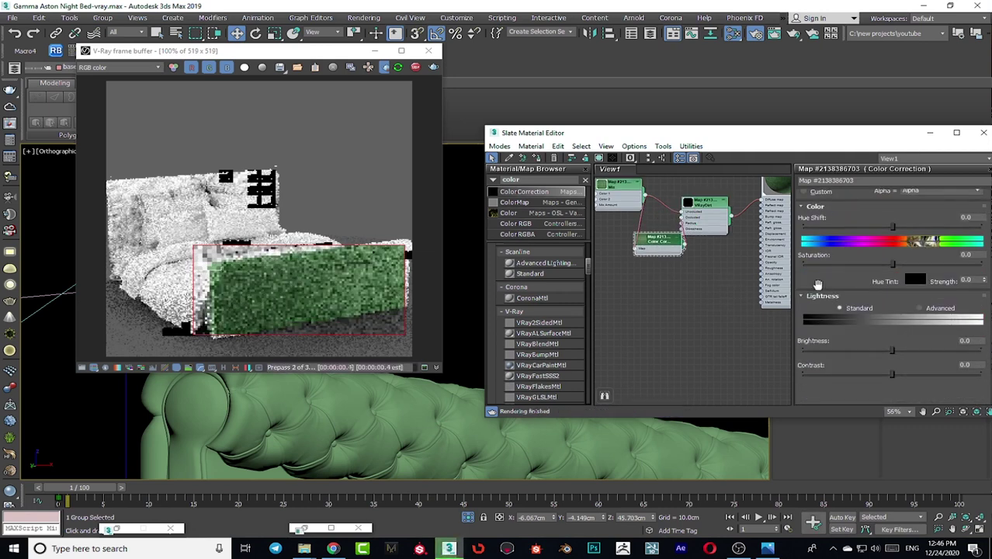
pyautogui.click(919, 308)
pyautogui.doubleClick(884, 350)
pyautogui.write('0.5')
pyautogui.press('Return')
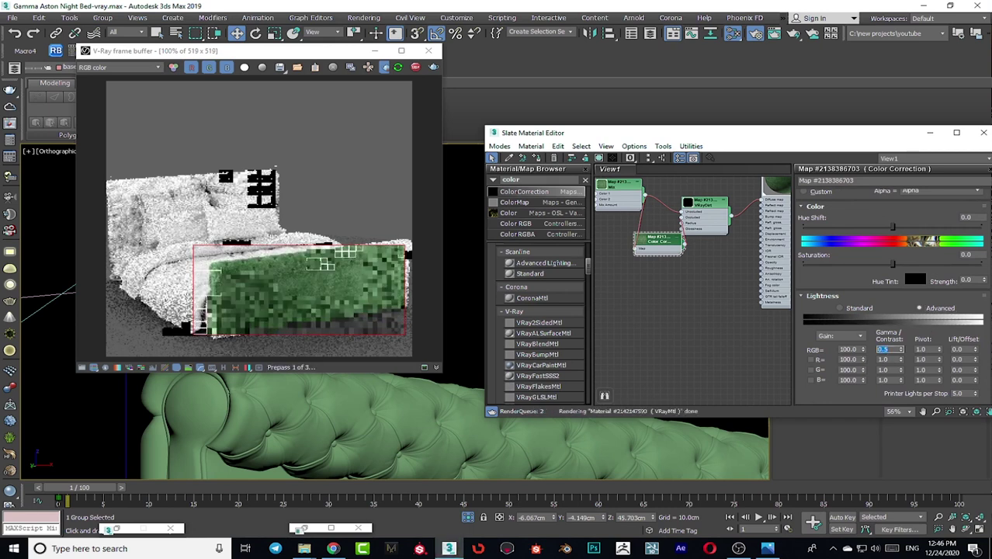
pyautogui.scroll(3, 641, 250)
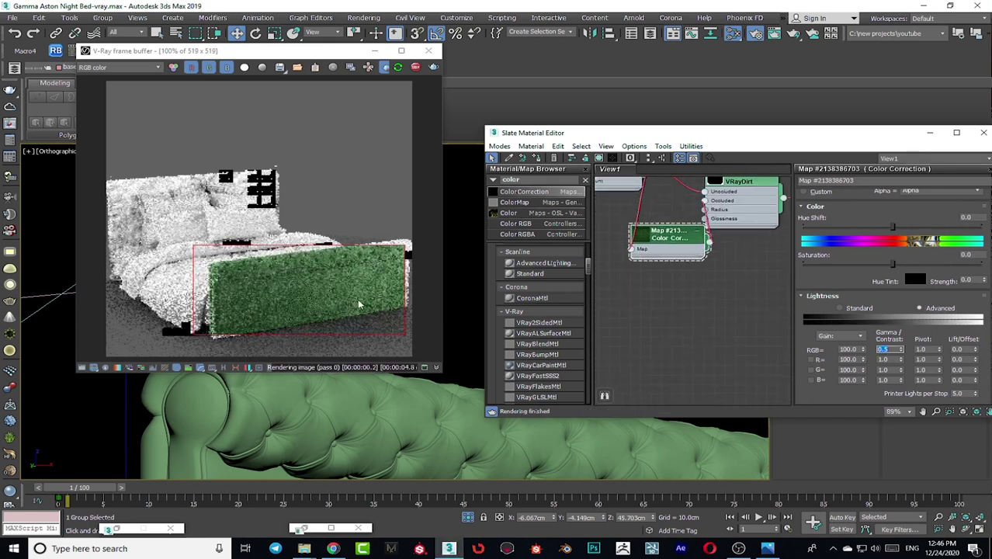
pyautogui.scroll(3, 287, 264)
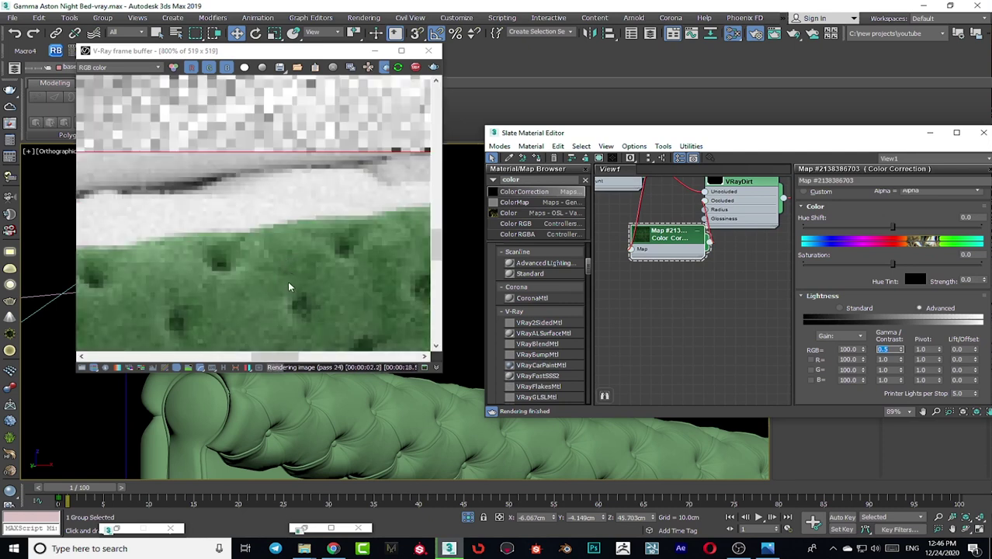
pyautogui.scroll(-2, 288, 287)
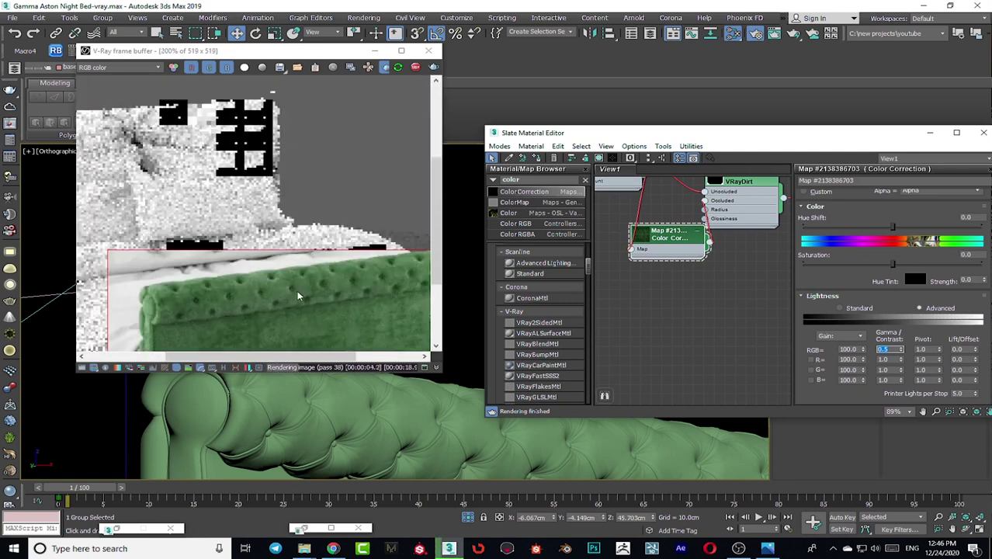
pyautogui.scroll(-1, 266, 288)
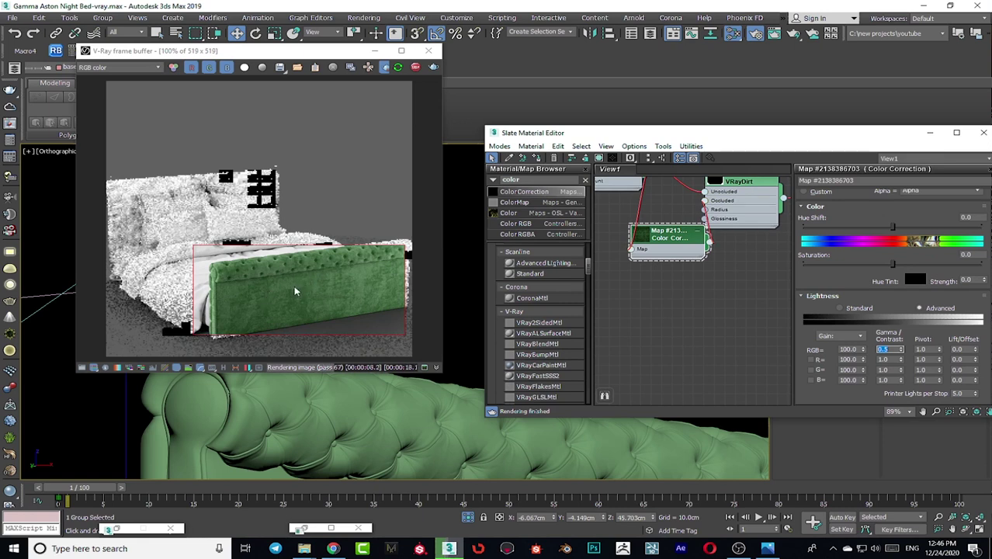
# Step: Rearrange the VRayDirt and Color Correction nodes neatly between the Mix map and the VRayMtl material
pyautogui.scroll(-10, 656, 261)
pyautogui.moveTo(656, 261); pyautogui.dragTo(677, 258, button='middle')
pyautogui.moveTo(617, 236); pyautogui.dragTo(681, 259)
pyautogui.scroll(6, 679, 257)
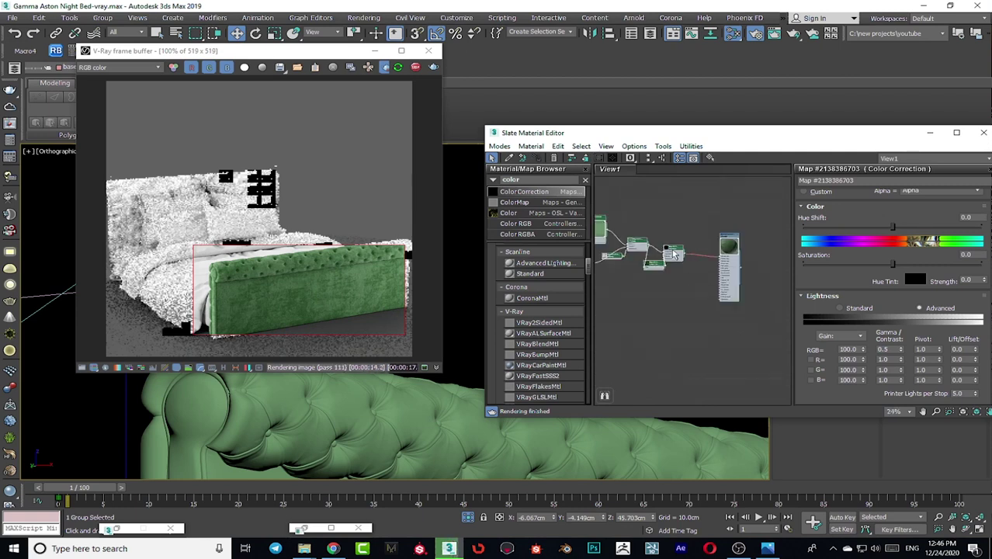
pyautogui.click(651, 286)
pyautogui.moveTo(680, 251); pyautogui.dragTo(666, 270)
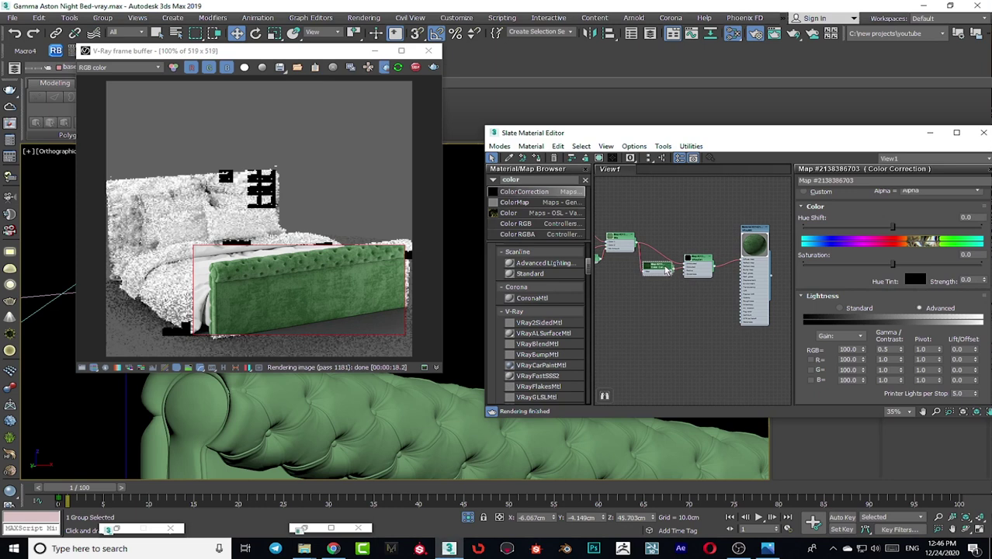
pyautogui.scroll(-2, 676, 279)
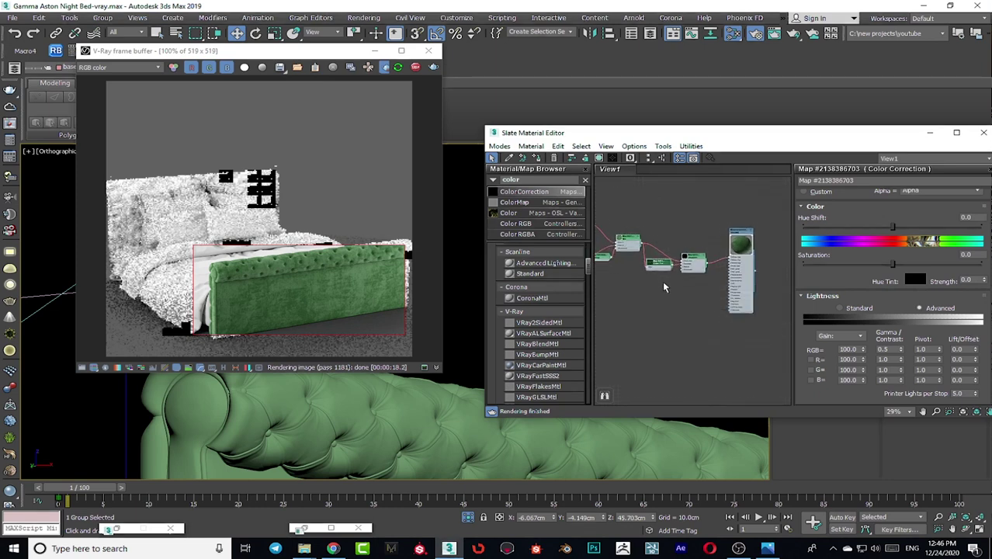
pyautogui.moveTo(711, 272); pyautogui.dragTo(721, 260)
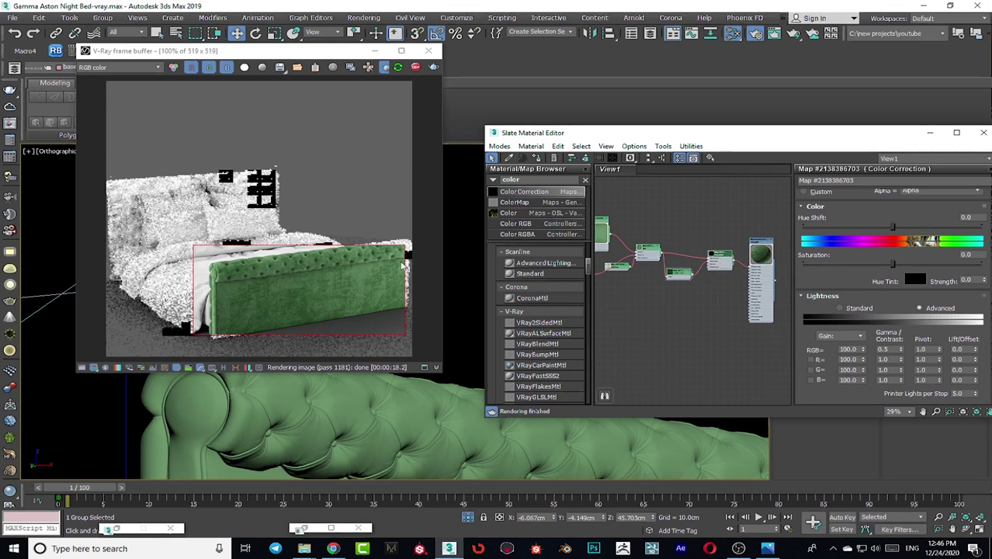
# Step: Examine the occlusion shading in the footboard's tufts and edges in the render at 200% to 400% zoom
pyautogui.scroll(5, 233, 289)
pyautogui.scroll(-3, 240, 266)
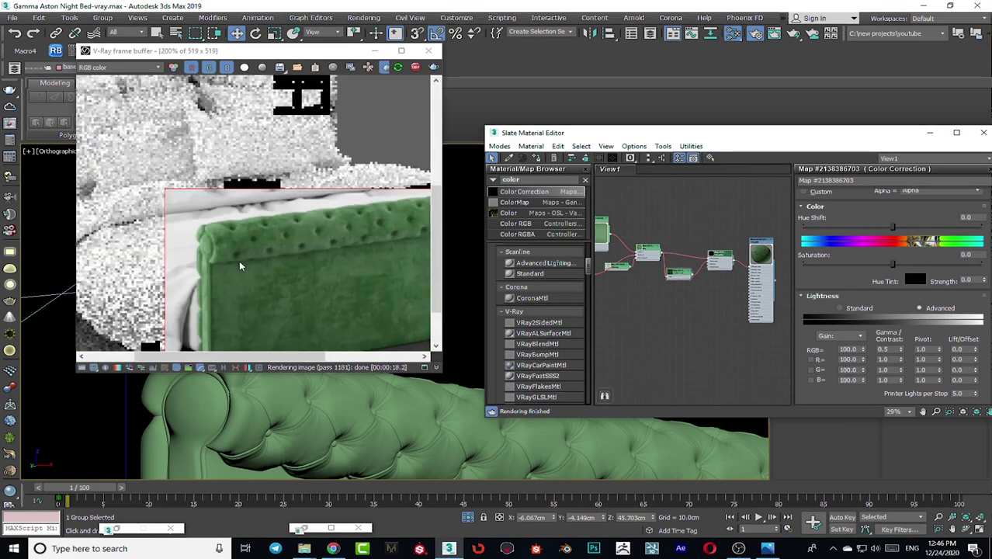
pyautogui.scroll(2, 233, 267)
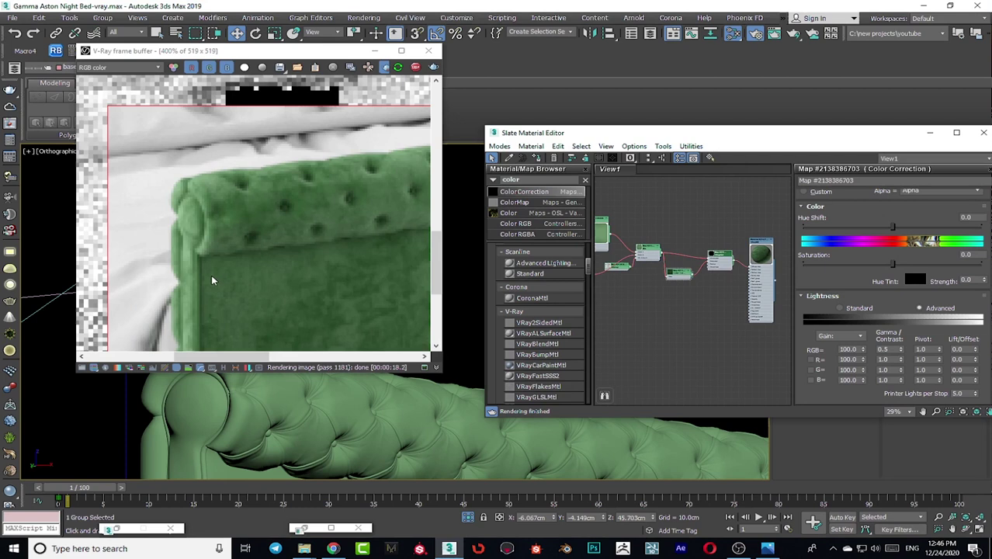
pyautogui.scroll(1, 215, 281)
pyautogui.scroll(-1, 225, 281)
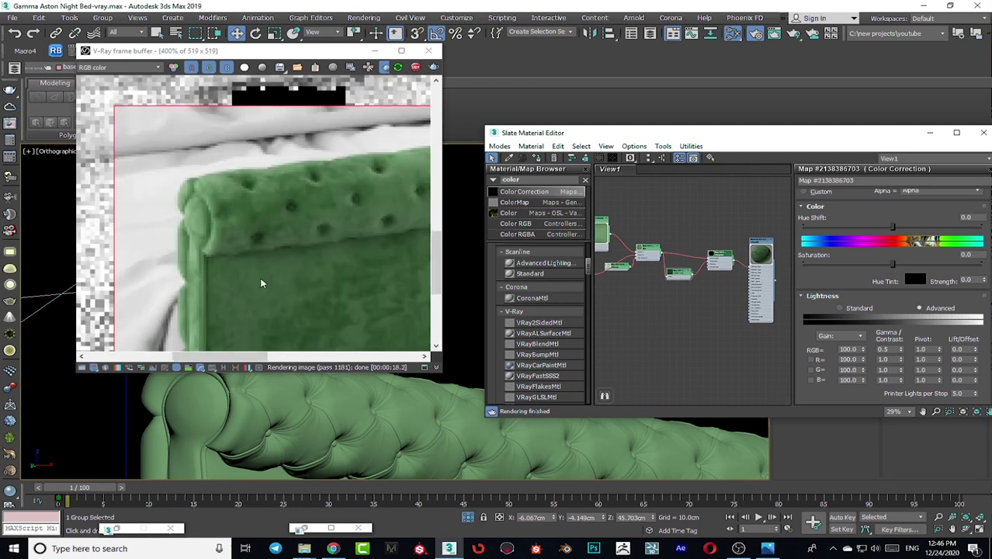
pyautogui.scroll(-1, 260, 283)
pyautogui.scroll(-2, 690, 303)
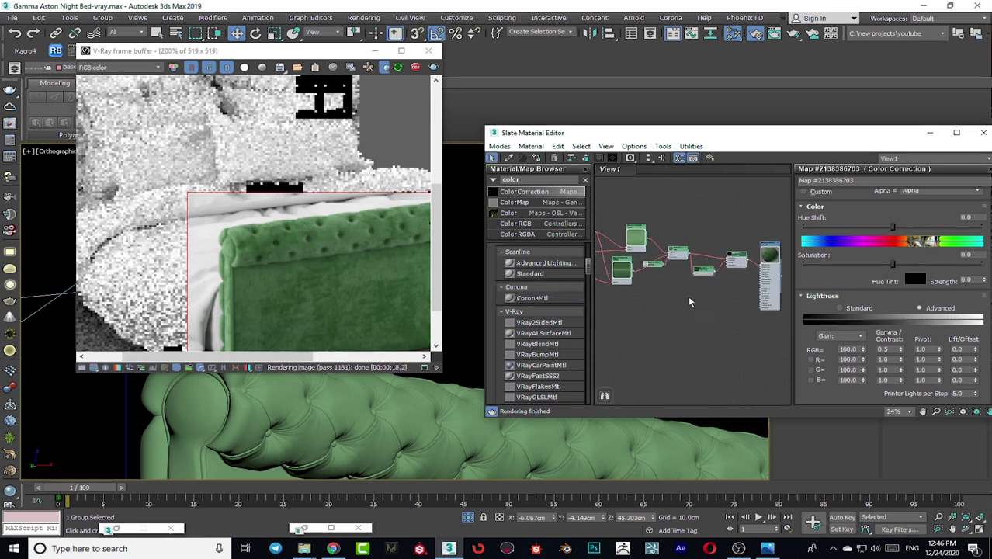
pyautogui.click(541, 180)
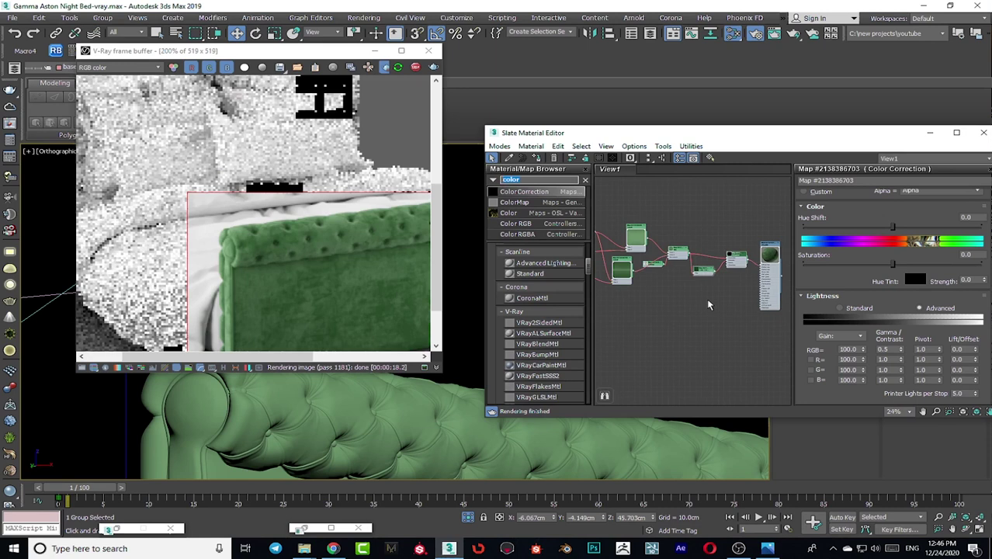
pyautogui.moveTo(698, 305); pyautogui.dragTo(666, 292, button='middle')
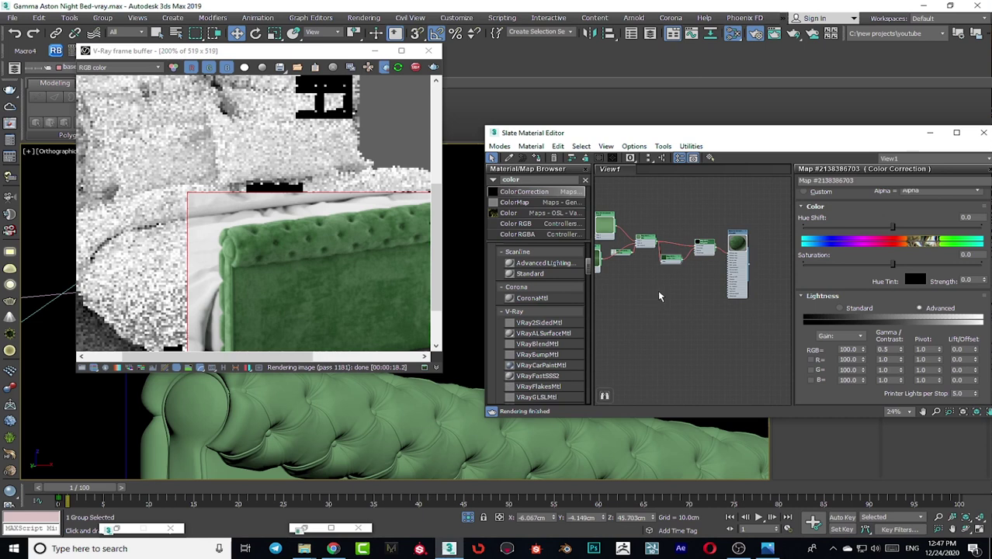
pyautogui.doubleClick(512, 179)
pyautogui.scroll(5, 675, 284)
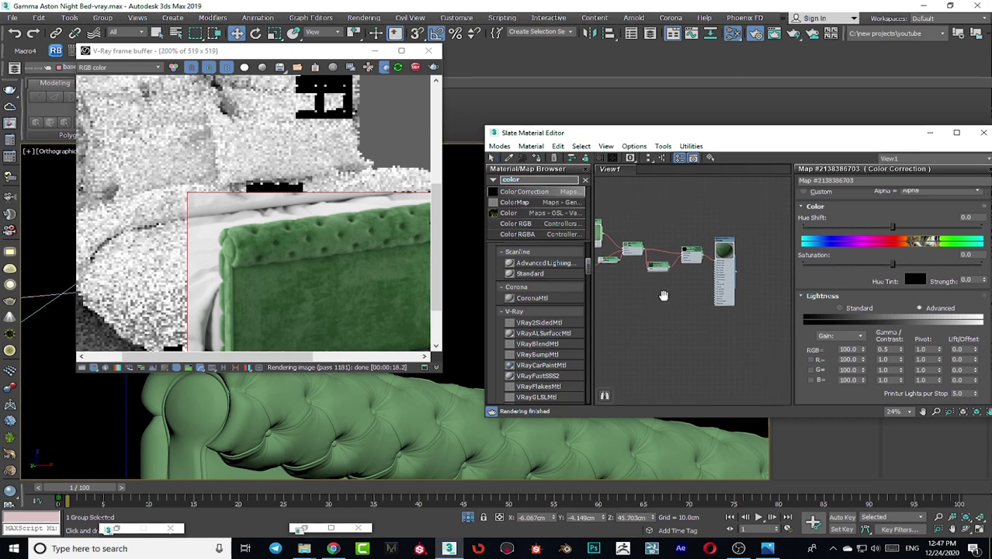
pyautogui.moveTo(697, 287); pyautogui.dragTo(677, 313, button='middle')
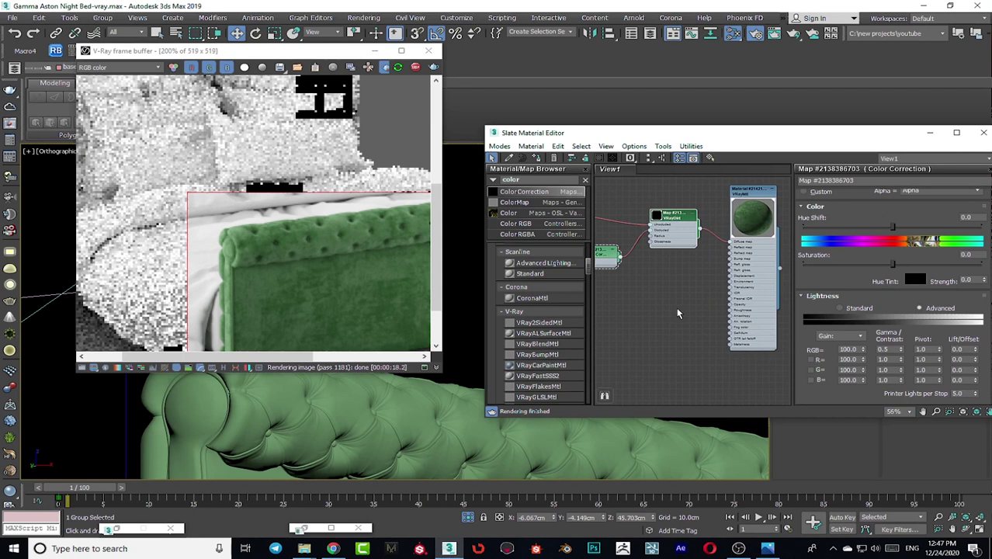
# Step: Add a Cellular map and connect it to the VRayMtl's Diffuse map input to preview its pattern on the footboard
pyautogui.rightClick(629, 299)
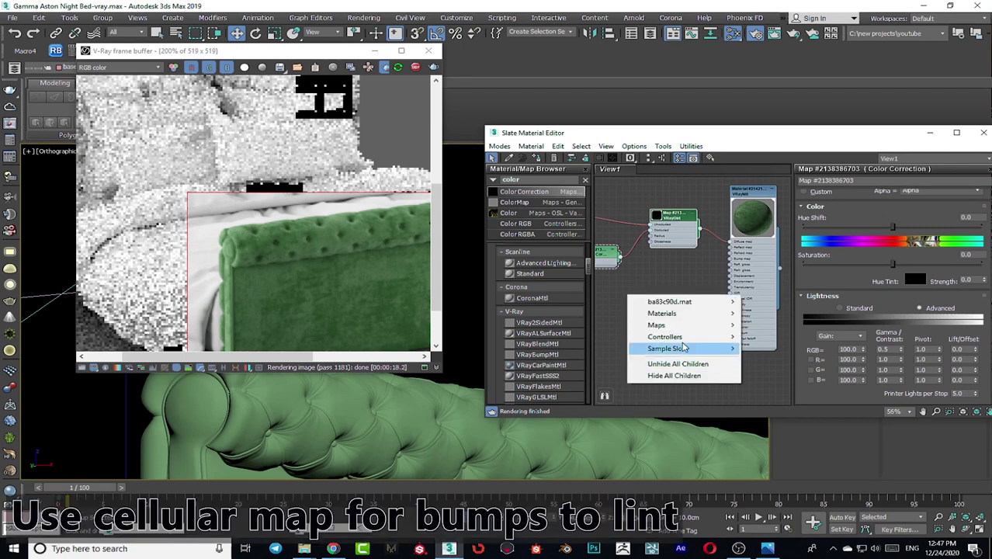
pyautogui.moveTo(687, 326)
pyautogui.moveTo(815, 326)
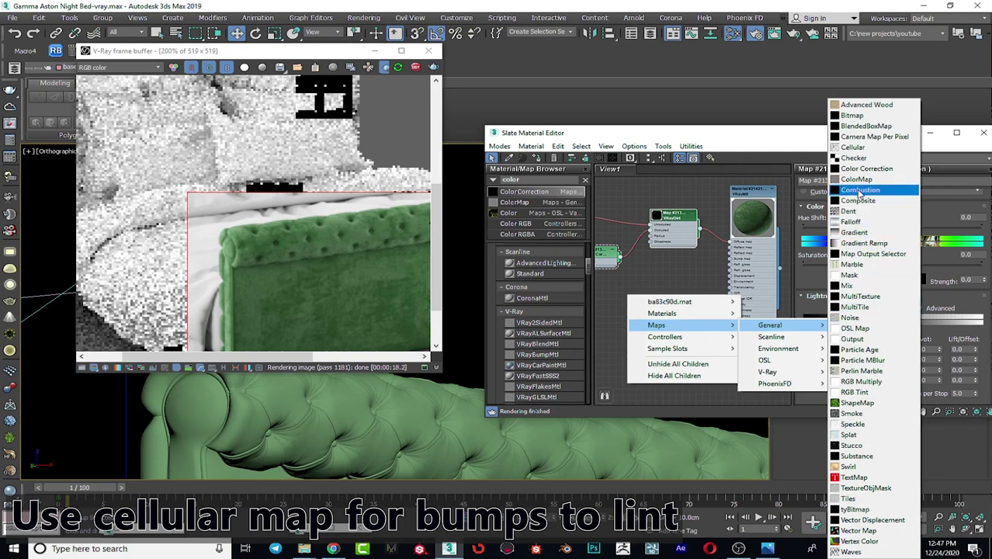
pyautogui.click(854, 147)
pyautogui.scroll(1, 675, 310)
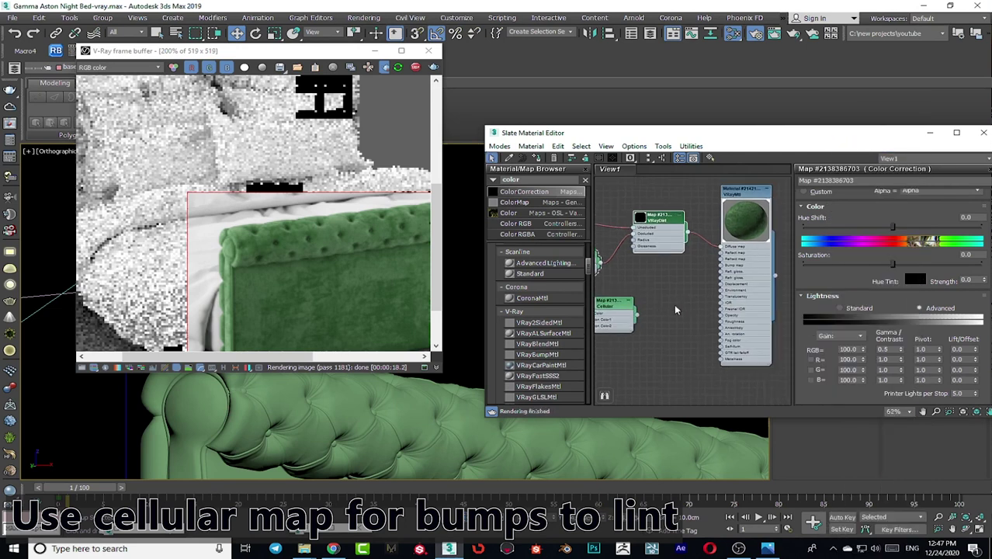
pyautogui.moveTo(703, 256); pyautogui.dragTo(721, 267)
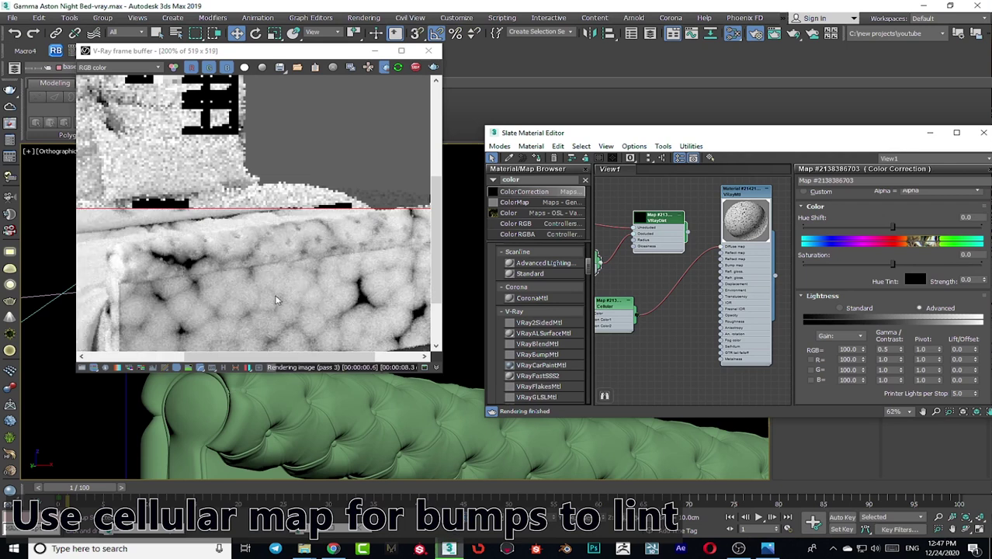
pyautogui.scroll(-1, 284, 295)
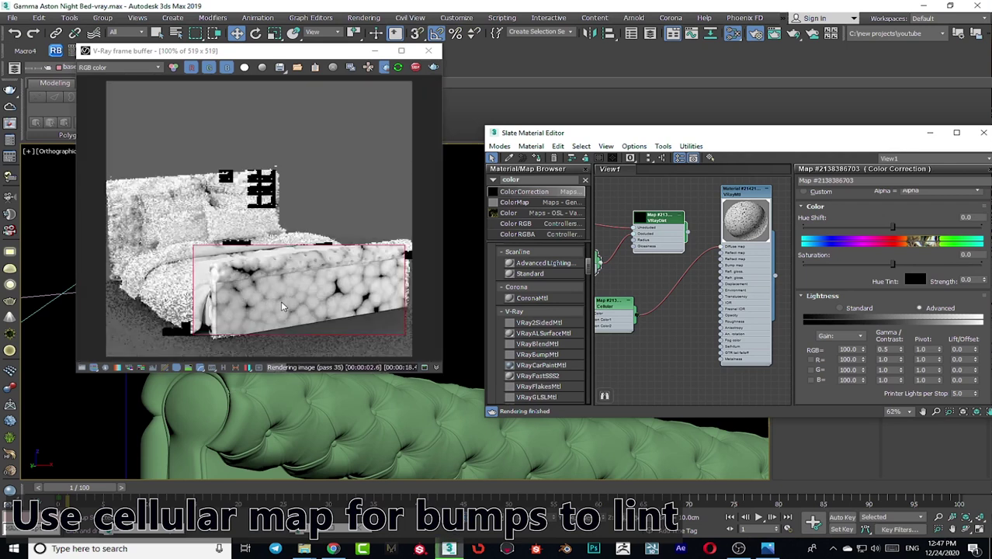
pyautogui.scroll(1, 284, 307)
# Step: Open the Cellular map's parameters and set its coordinate blur to 0.01
pyautogui.moveTo(625, 324); pyautogui.dragTo(674, 307, button='middle')
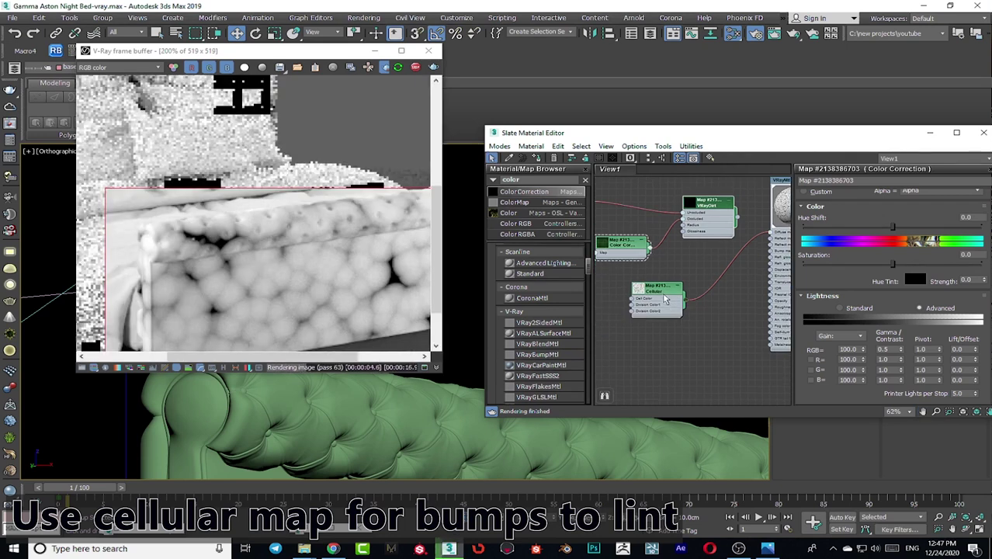
pyautogui.doubleClick(665, 299)
pyautogui.scroll(2, 249, 297)
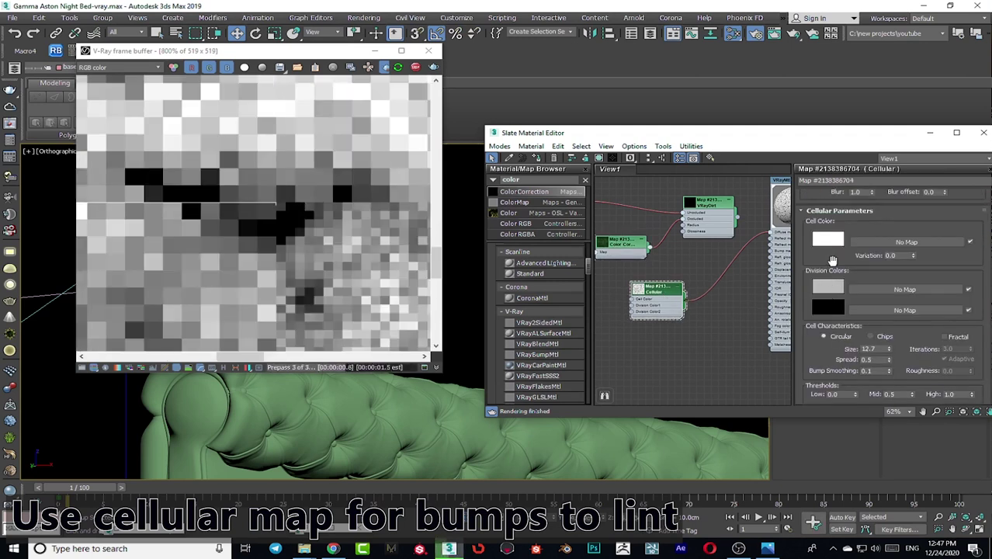
pyautogui.scroll(2, 833, 260)
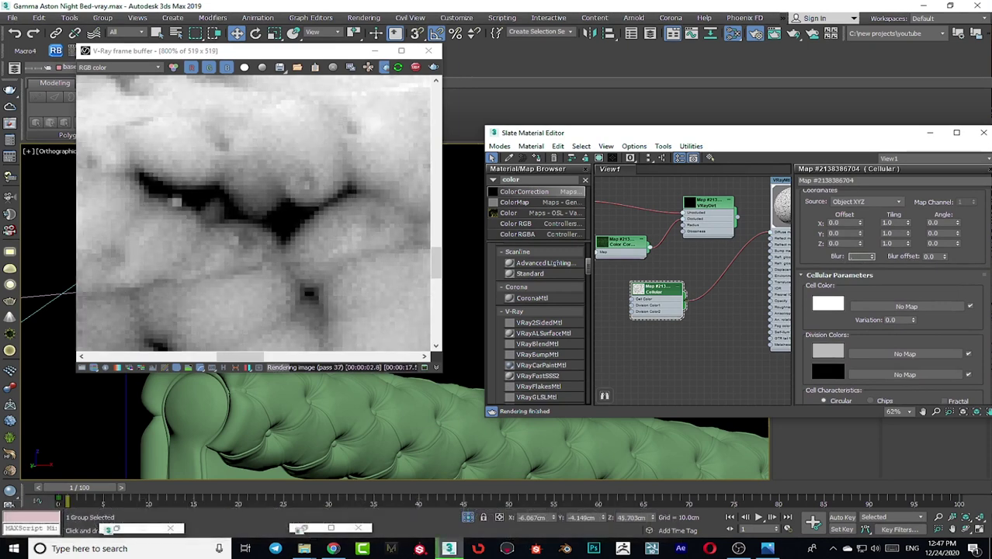
pyautogui.press('Return')
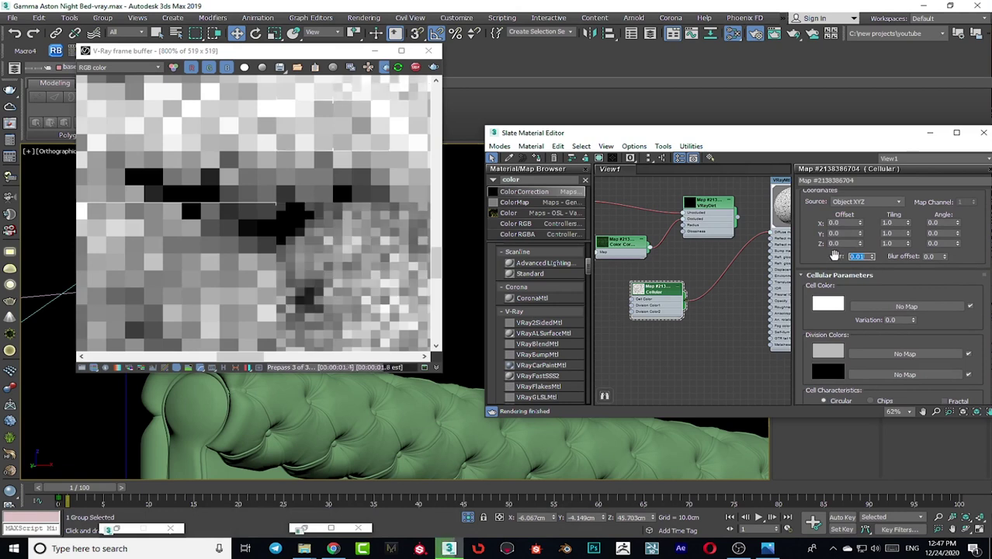
# Step: Try Cellular cell sizes of 0.1 and 12 and compare the pattern on the footboard in the render
pyautogui.moveTo(821, 259); pyautogui.dragTo(828, 194)
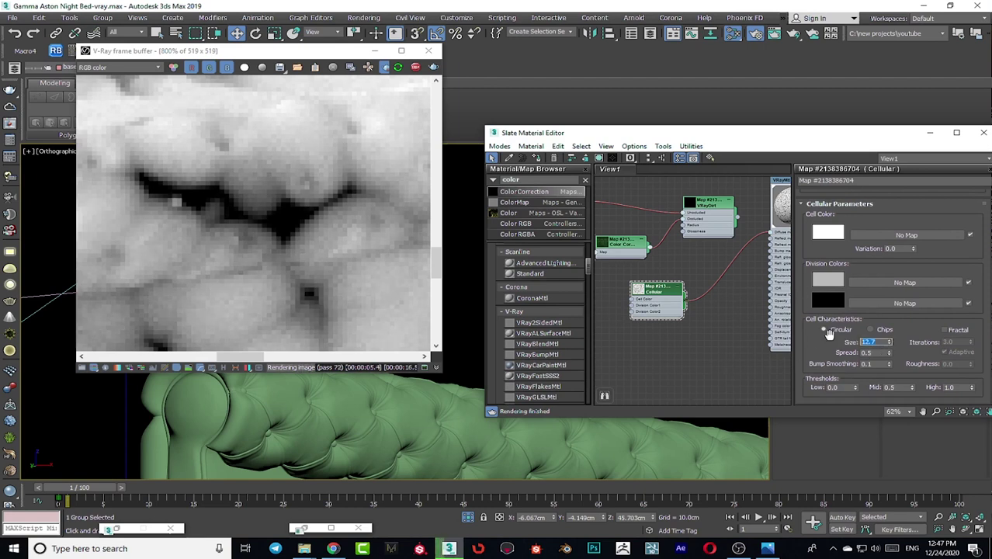
pyautogui.write('0.1')
pyautogui.press('Return')
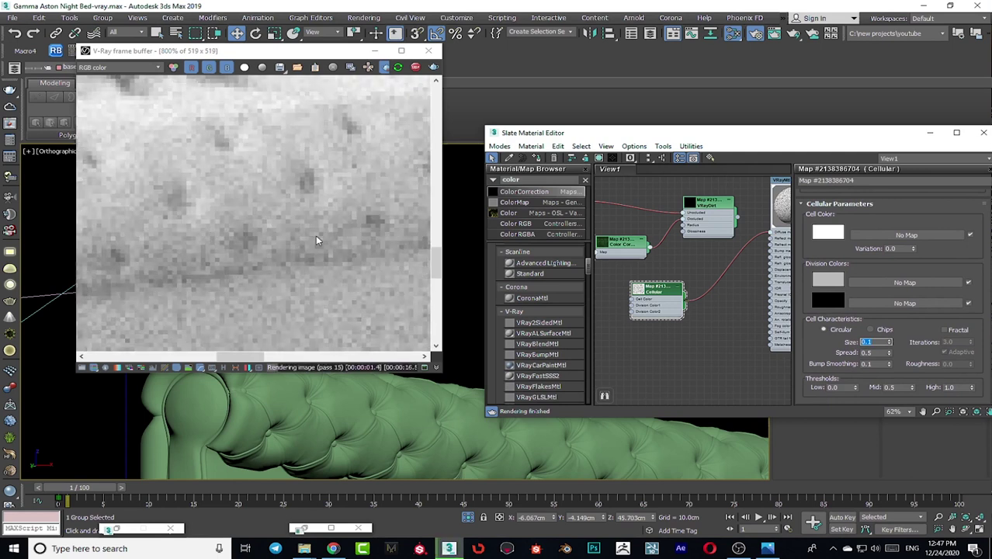
pyautogui.scroll(-1, 312, 236)
pyautogui.scroll(1, 274, 269)
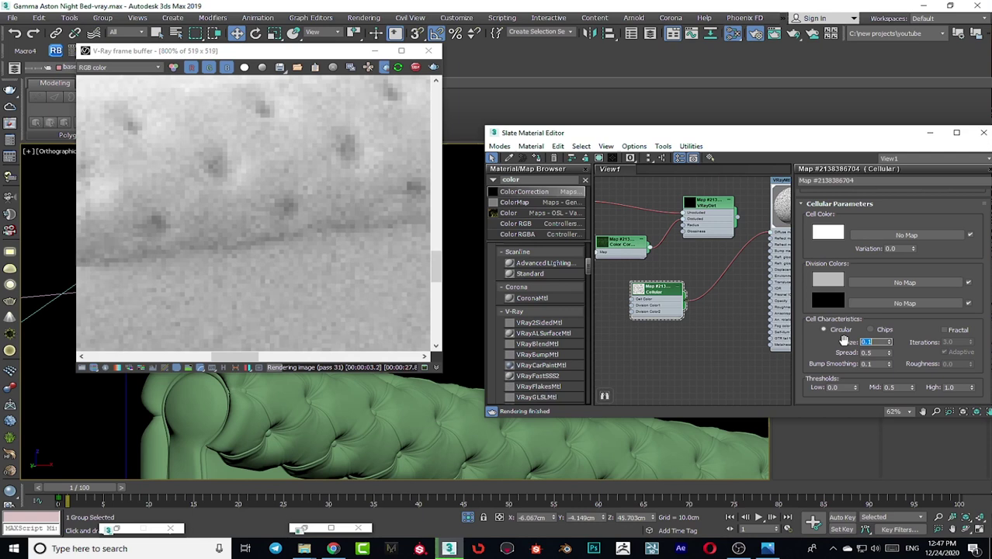
pyautogui.press('Return')
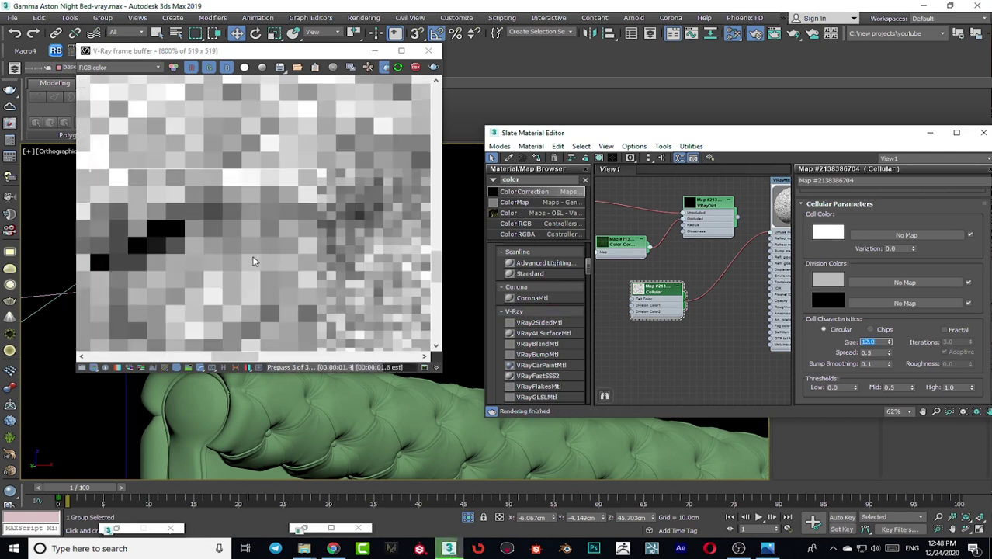
pyautogui.scroll(-1, 229, 243)
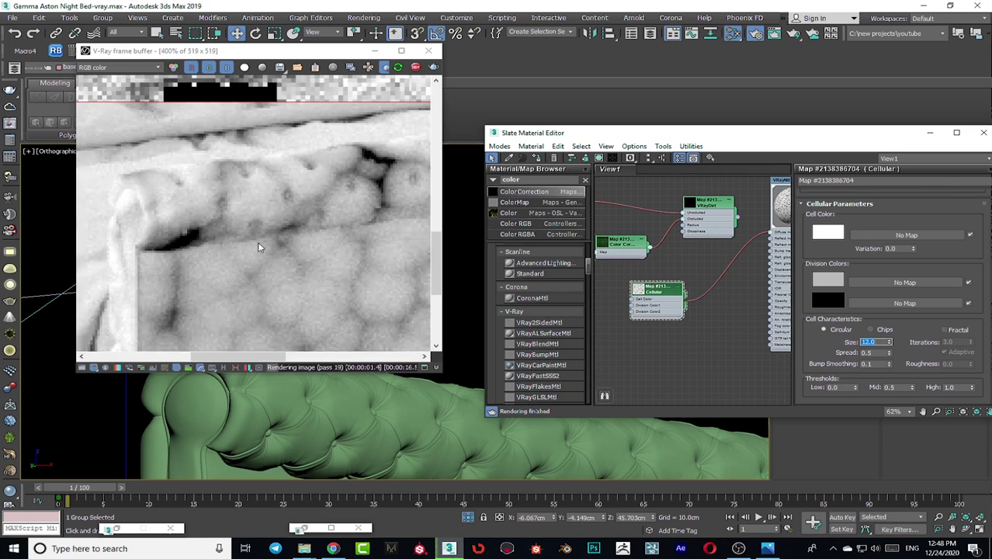
# Step: Set the Cellular map's cell color to black and its first division color to white
pyautogui.click(832, 233)
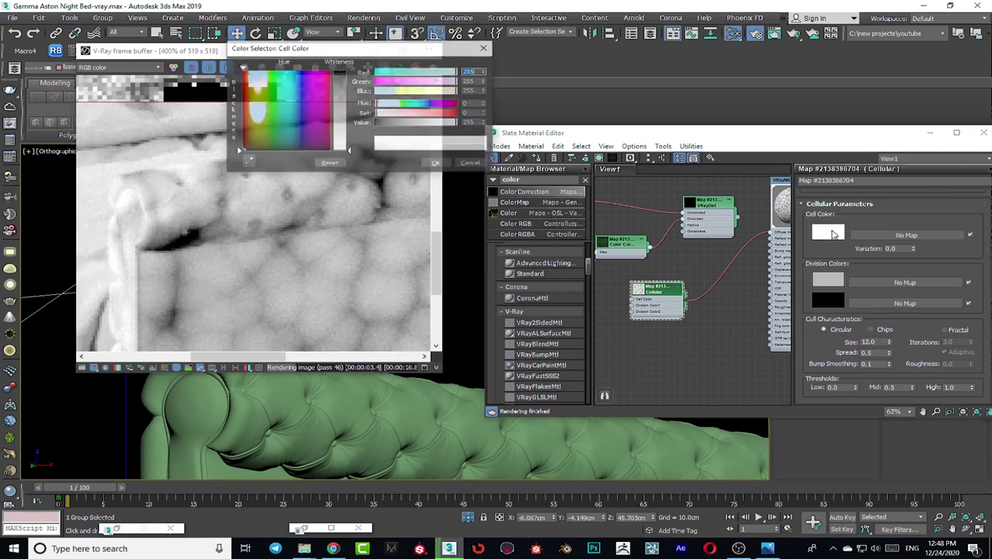
pyautogui.click(377, 122)
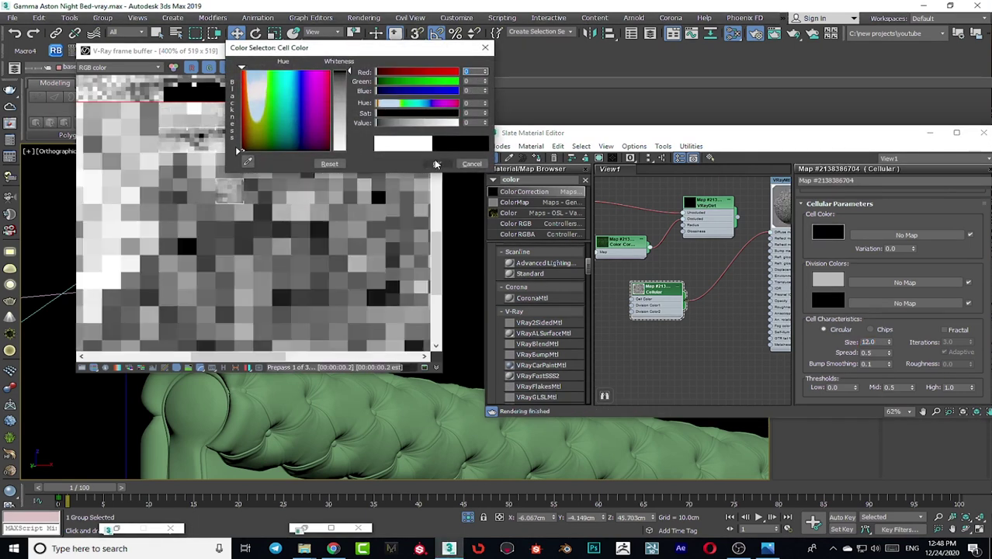
pyautogui.click(437, 164)
pyautogui.click(827, 279)
pyautogui.moveTo(346, 110); pyautogui.dragTo(346, 148)
pyautogui.click(438, 165)
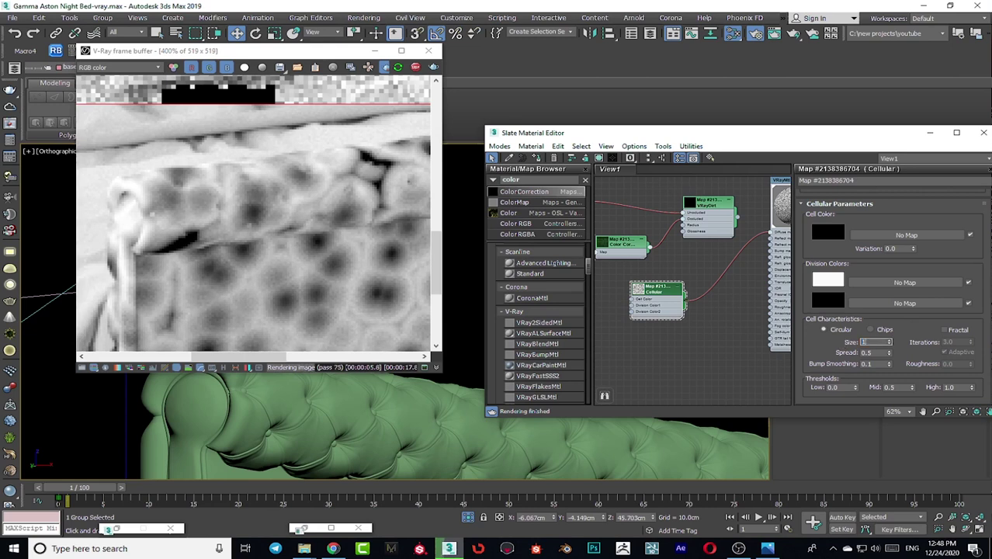
# Step: Test a Cellular cell size of 1.0 on the footboard and reduce the size to 0.2
pyautogui.press('Return')
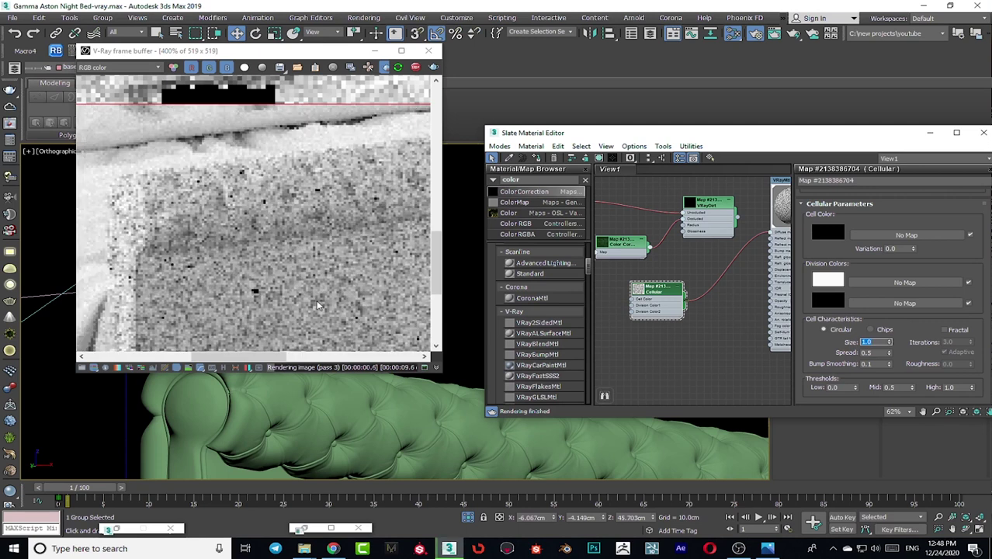
pyautogui.scroll(-2, 316, 314)
pyautogui.scroll(2, 322, 312)
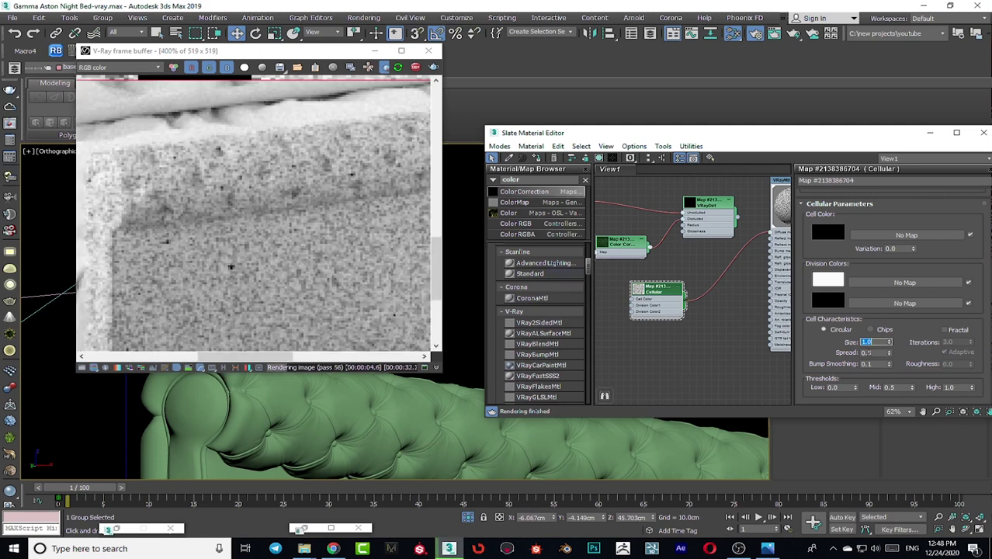
pyautogui.press('Return')
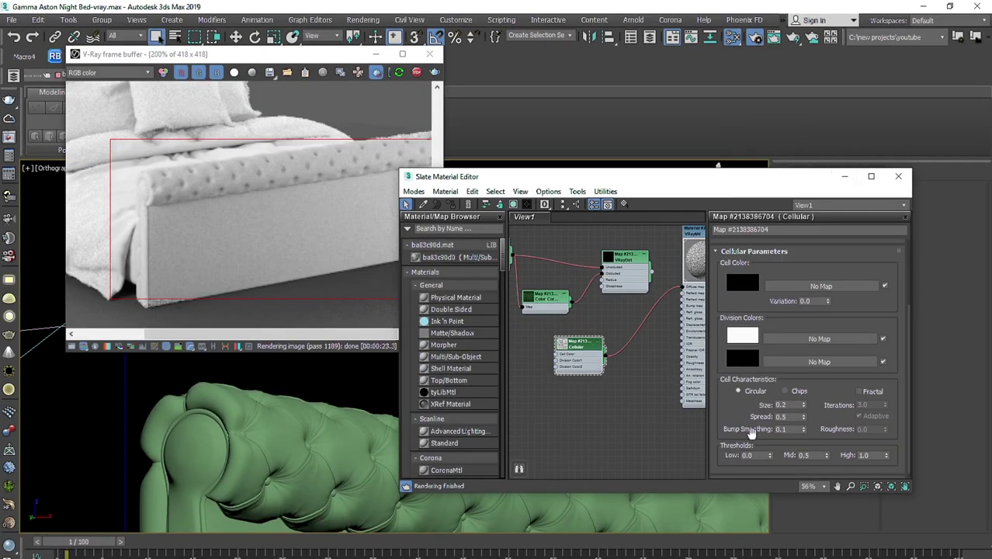
# Step: Move the Cellular connection to the VRayMtl's Bump map input and reconnect the VRayDirt map to Diffuse
pyautogui.moveTo(678, 314); pyautogui.dragTo(642, 331, button='middle')
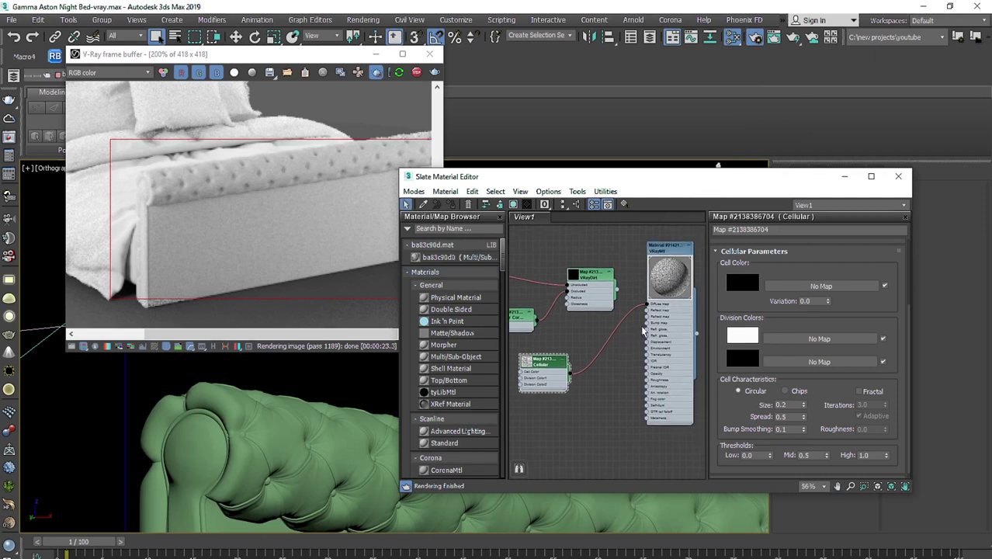
pyautogui.scroll(1, 617, 290)
pyautogui.moveTo(653, 309)
pyautogui.mouseDown()
pyautogui.moveTo(633, 333)
pyautogui.moveTo(640, 378)
pyautogui.moveTo(653, 326)
pyautogui.mouseUp()
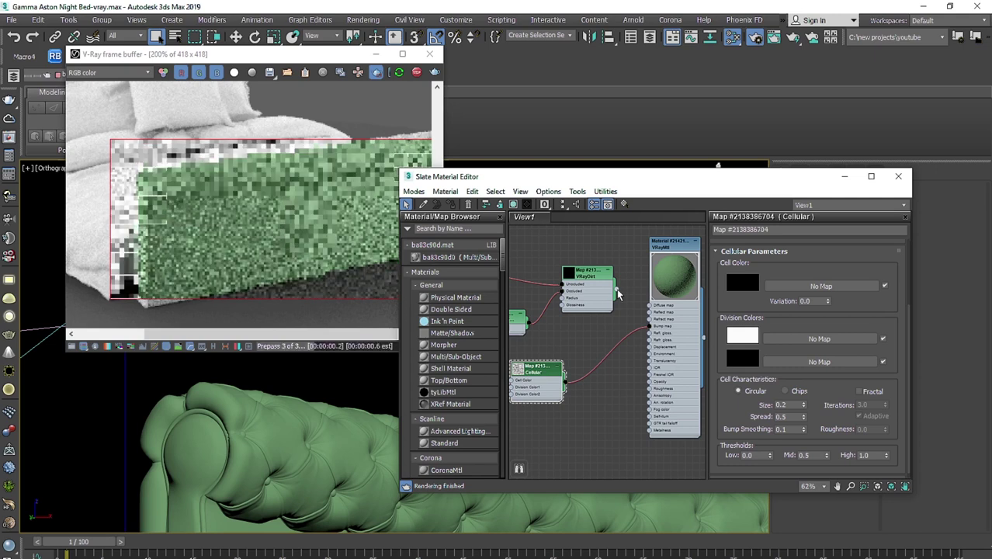
pyautogui.moveTo(617, 354); pyautogui.dragTo(599, 360, button='middle')
pyautogui.scroll(2, 604, 338)
pyautogui.moveTo(644, 289); pyautogui.dragTo(591, 355, button='middle')
pyautogui.scroll(6, 592, 353)
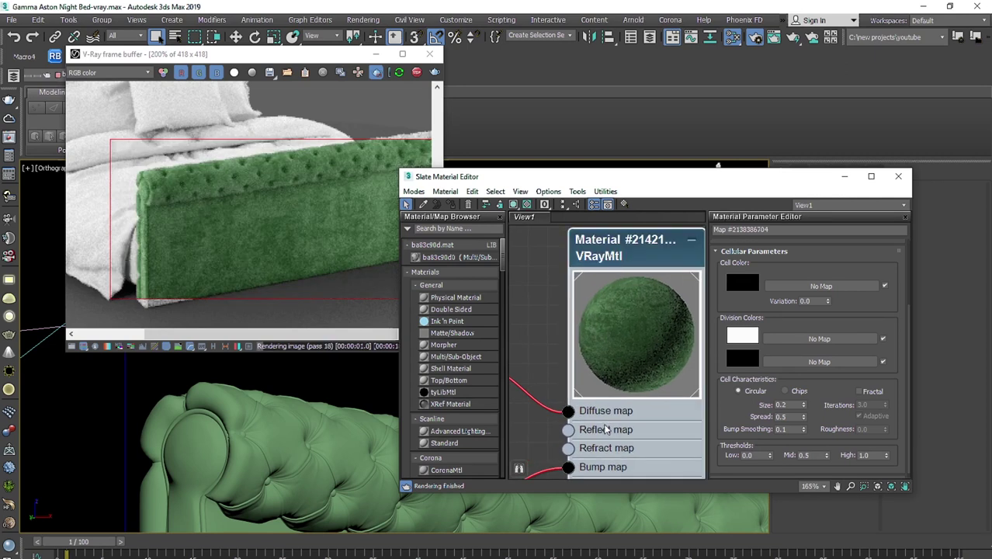
# Step: Open the VRayMtl material's parameters, leaving its node expanded with all inputs listed
pyautogui.doubleClick(629, 339)
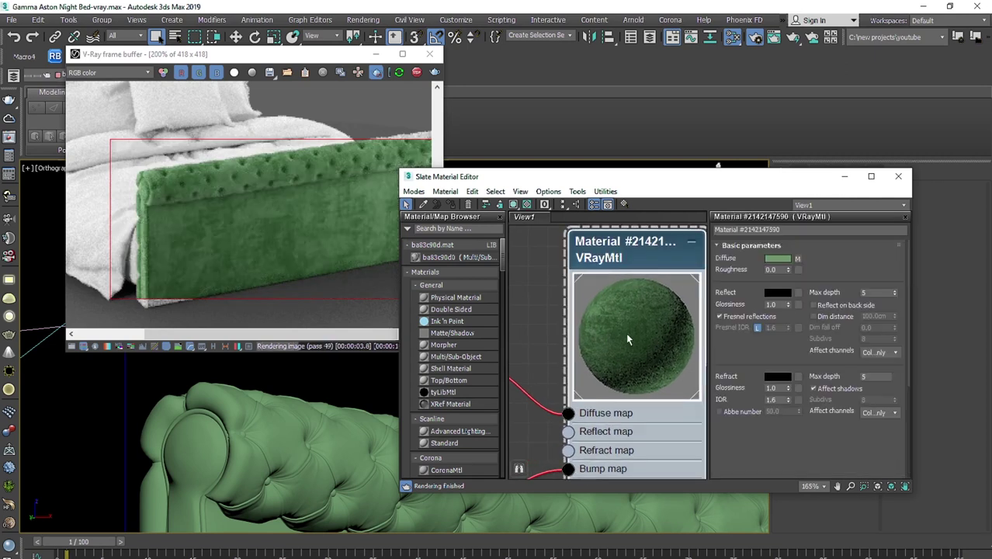
pyautogui.click(691, 242)
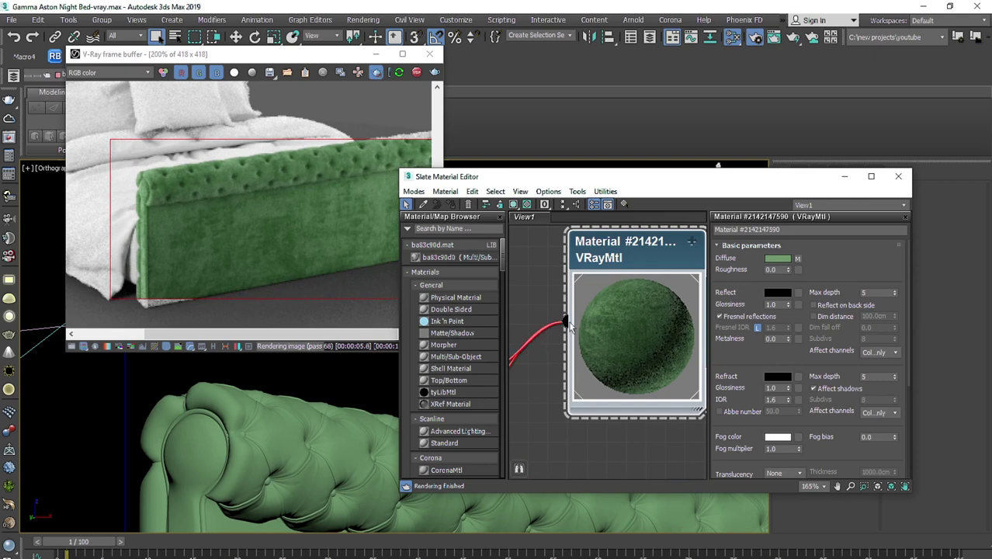
pyautogui.click(691, 241)
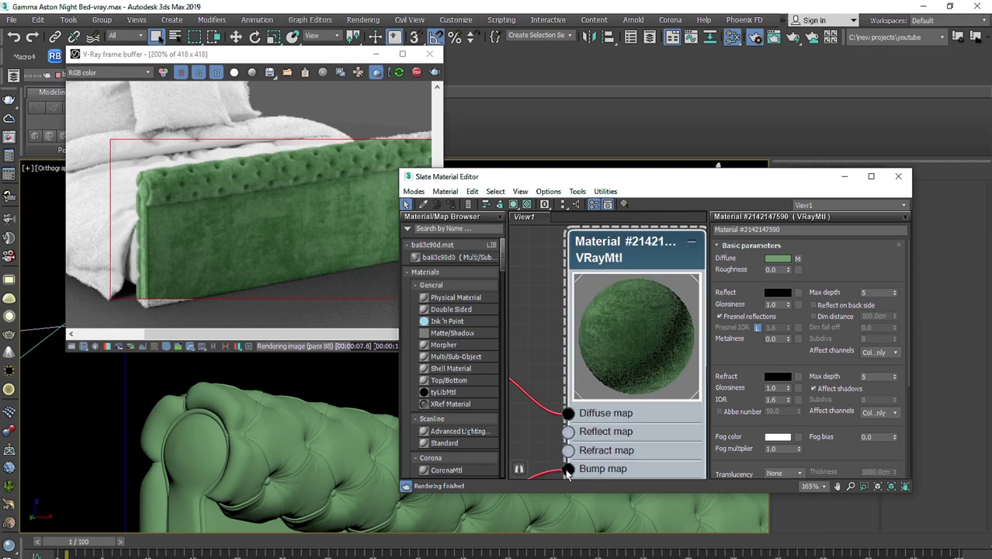
# Step: Disconnect the Cellular map from the material's bump input, compare the velvet in the render, and reconnect it to Bump map
pyautogui.moveTo(567, 470); pyautogui.dragTo(526, 469)
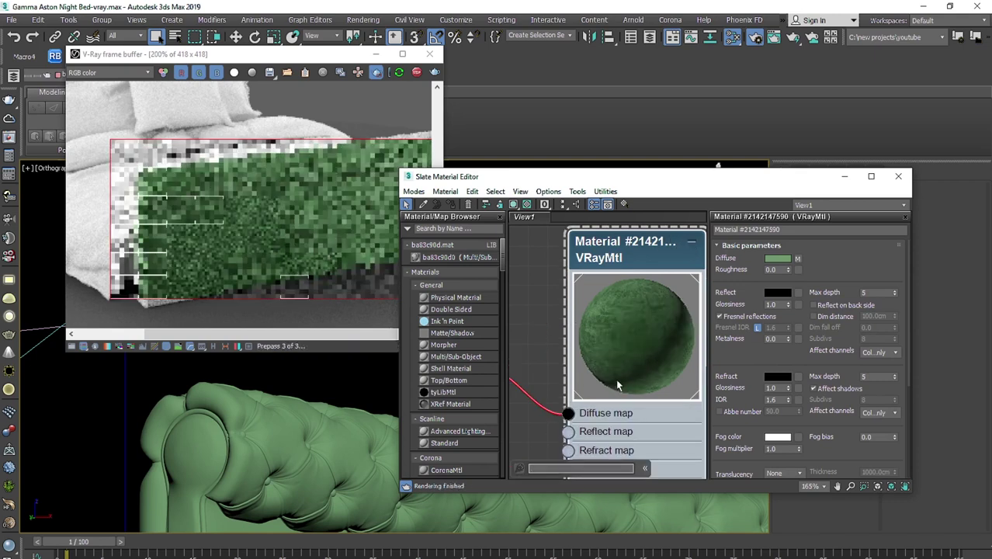
pyautogui.click(535, 447)
pyautogui.scroll(-1, 563, 393)
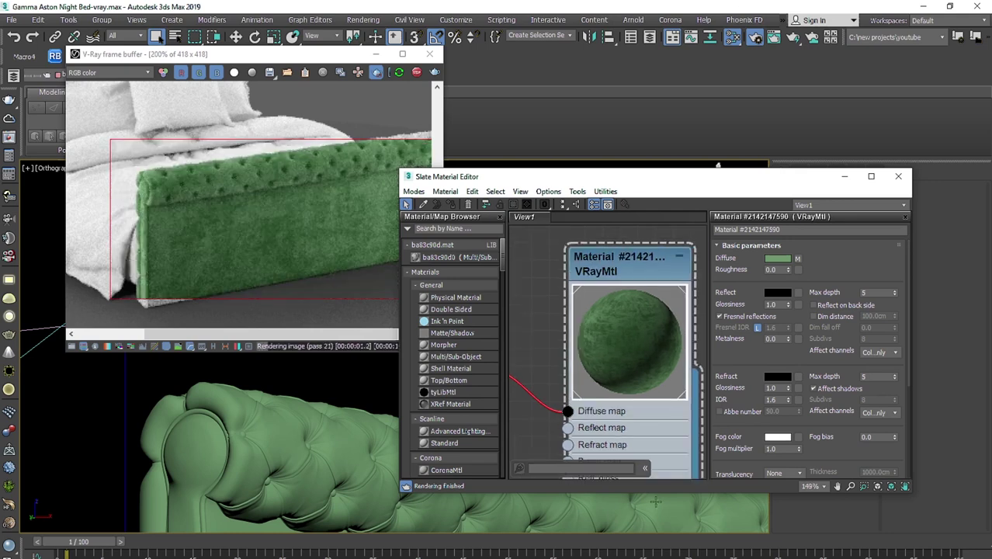
pyautogui.scroll(-1, 568, 421)
pyautogui.moveTo(567, 422); pyautogui.dragTo(653, 303, button='middle')
pyautogui.scroll(-3, 651, 304)
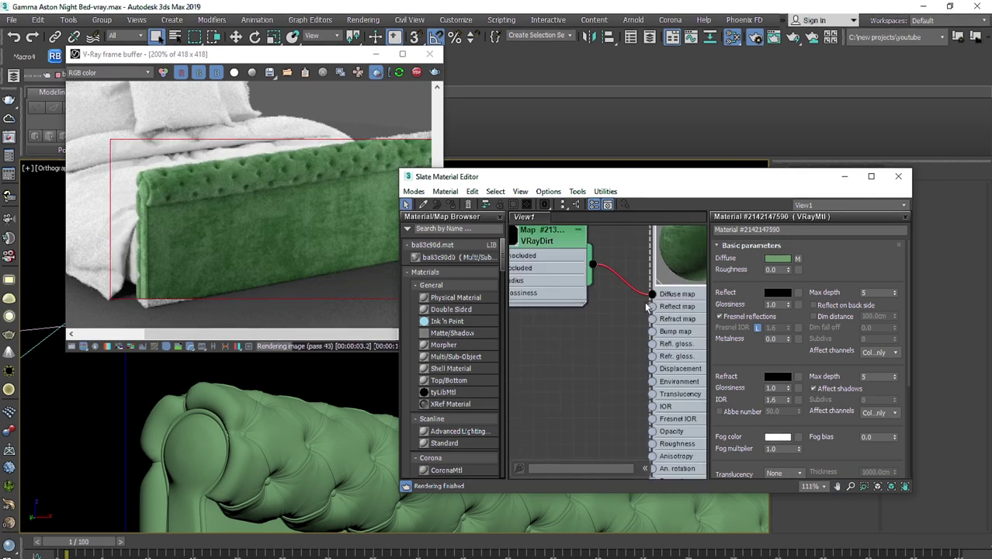
pyautogui.moveTo(523, 410); pyautogui.dragTo(651, 328)
pyautogui.moveTo(654, 330); pyautogui.dragTo(518, 454, button='middle')
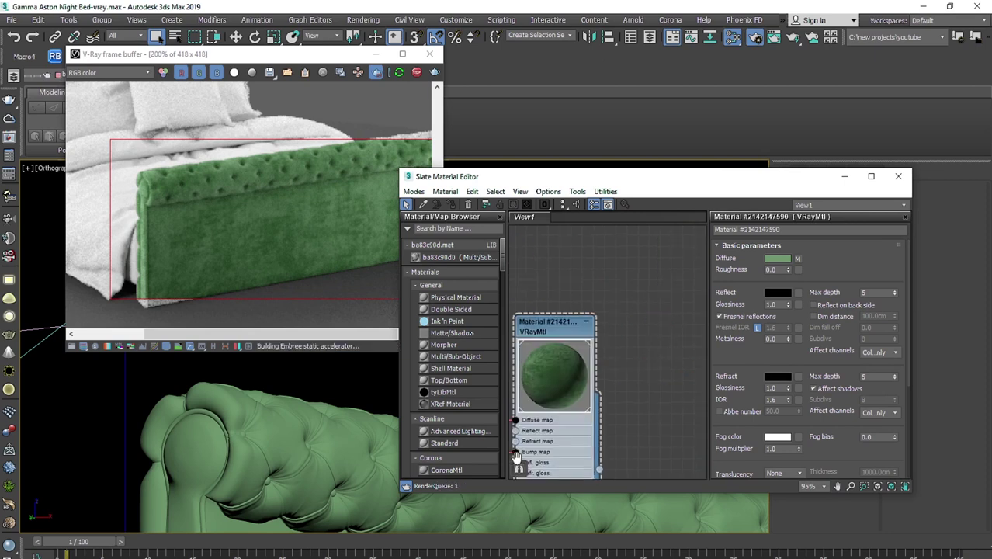
pyautogui.scroll(3, 639, 361)
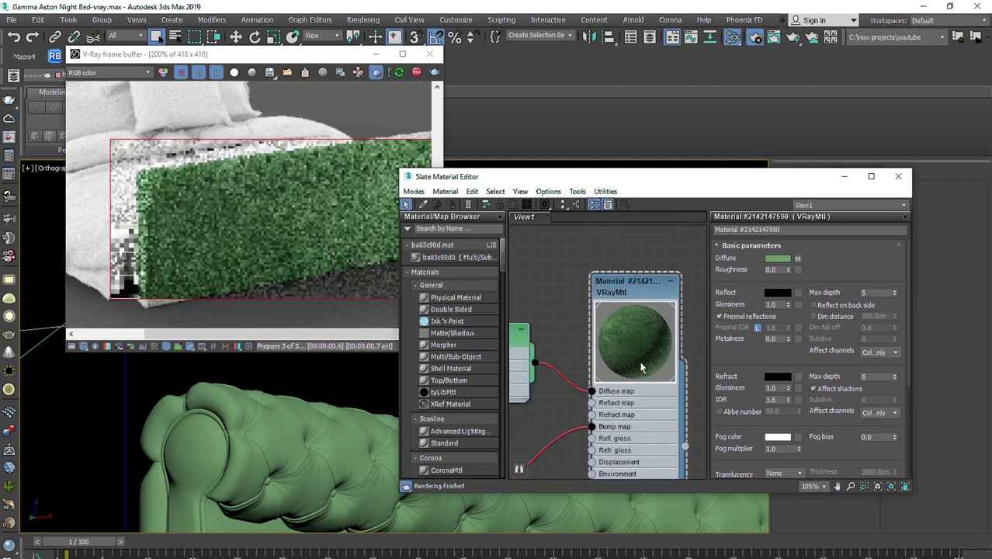
pyautogui.scroll(1, 235, 253)
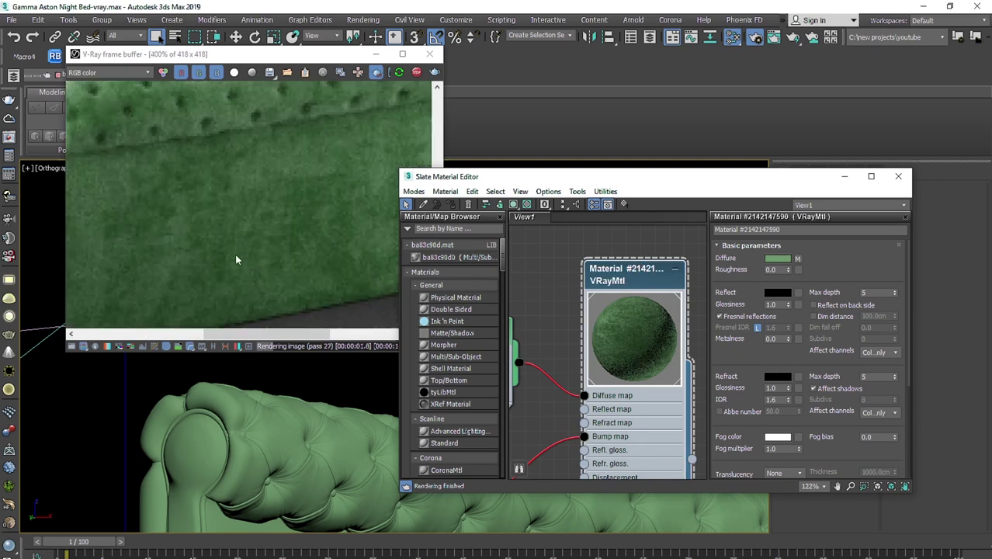
# Step: Detach and reattach the Cellular bump connection once more to compare the footboard's surface at 400% zoom
pyautogui.moveTo(584, 436); pyautogui.dragTo(547, 434)
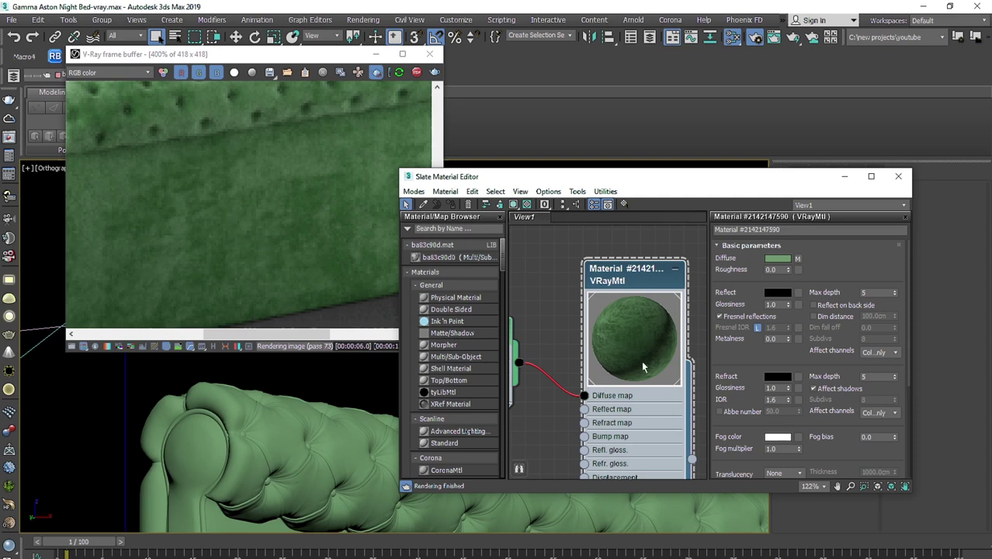
pyautogui.scroll(-6, 637, 364)
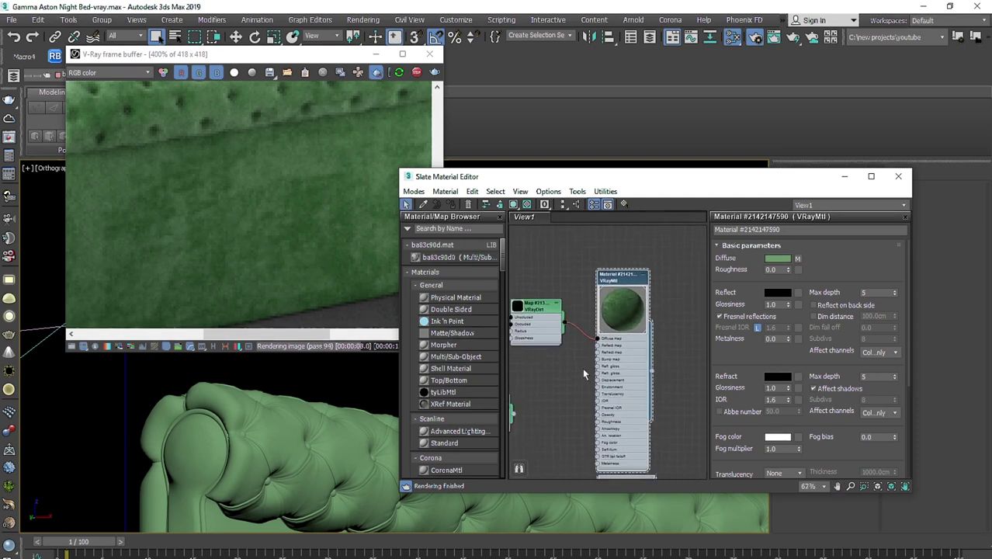
pyautogui.scroll(-3, 584, 374)
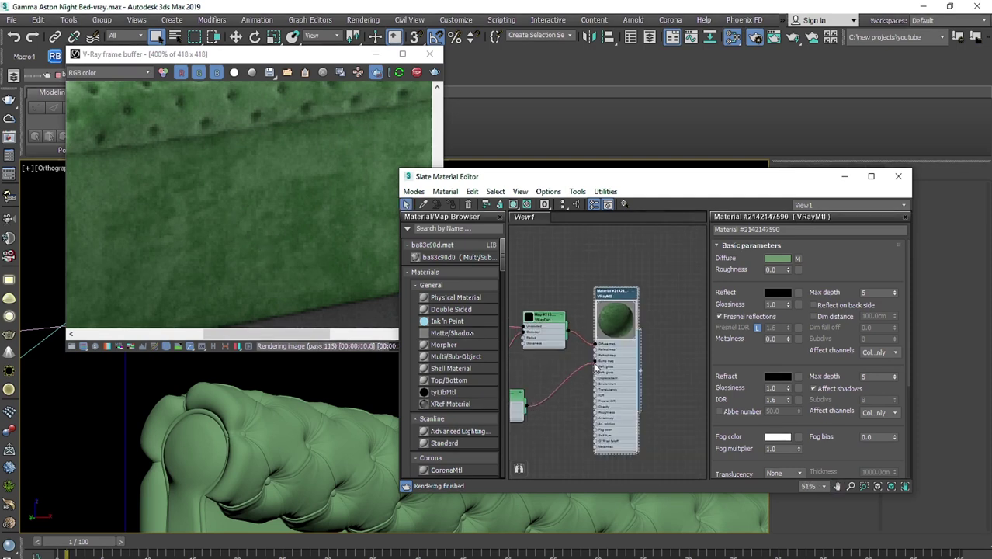
# Step: Try a Bump amount of 100 for the Cellular map in the VRayMtl's Maps settings
pyautogui.moveTo(596, 369); pyautogui.dragTo(557, 398, button='middle')
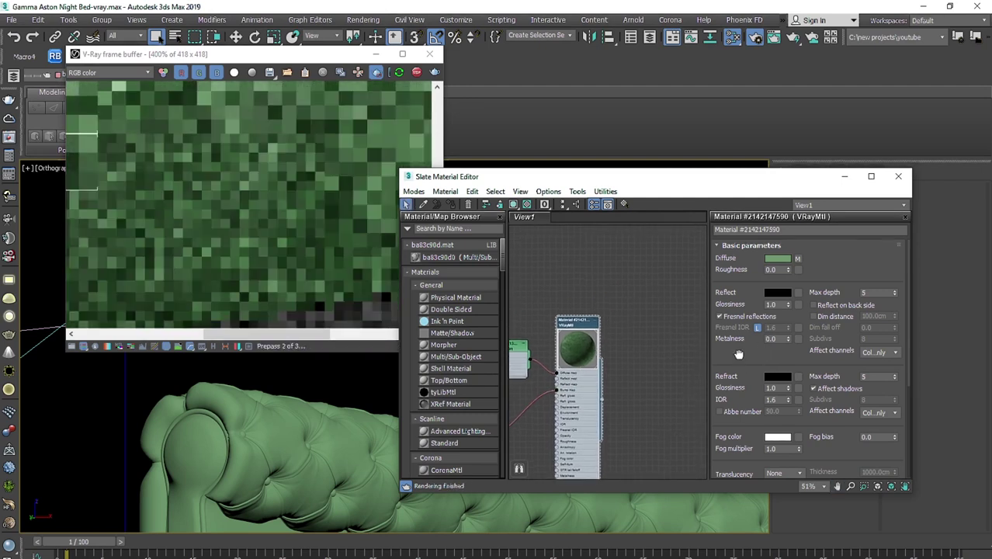
pyautogui.scroll(-4, 738, 355)
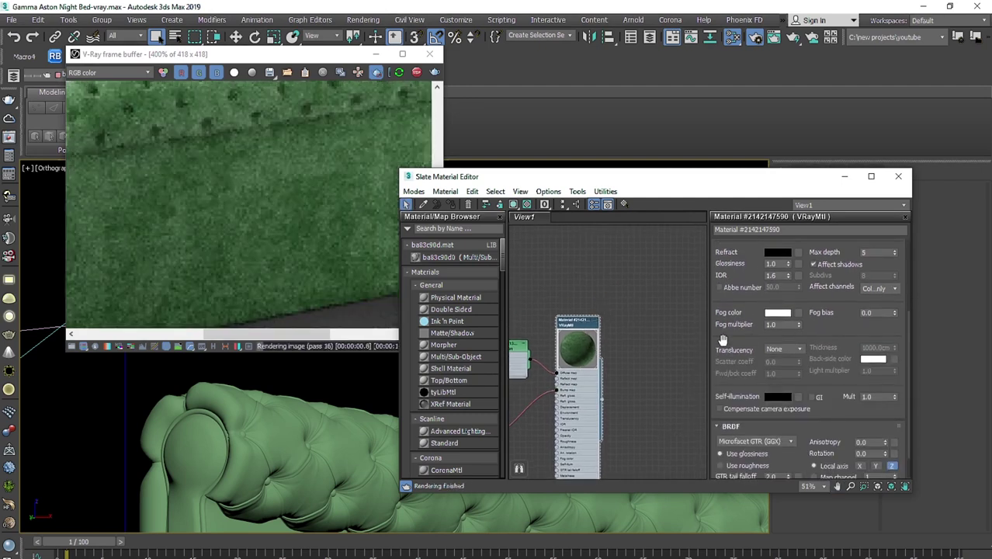
pyautogui.scroll(-1, 723, 340)
pyautogui.click(722, 473)
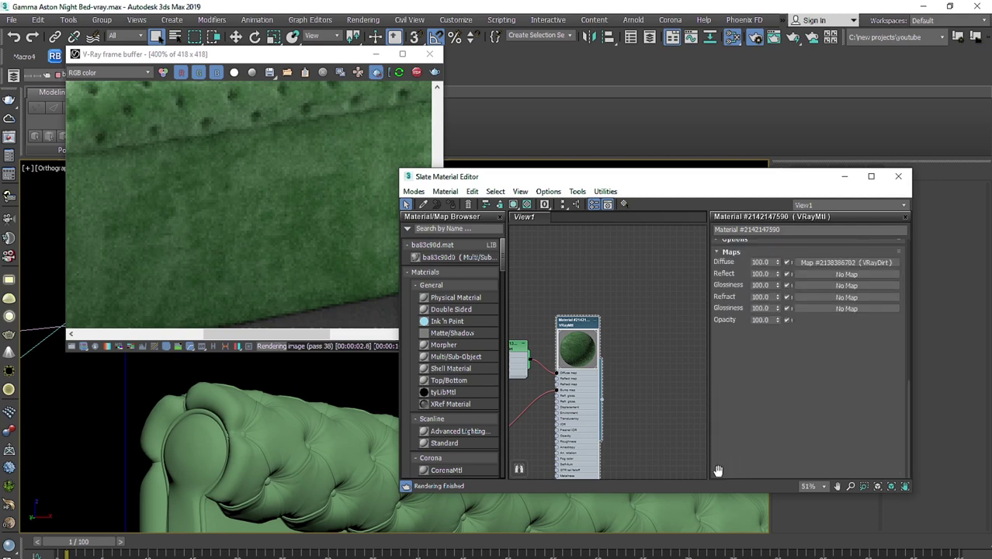
pyautogui.doubleClick(757, 331)
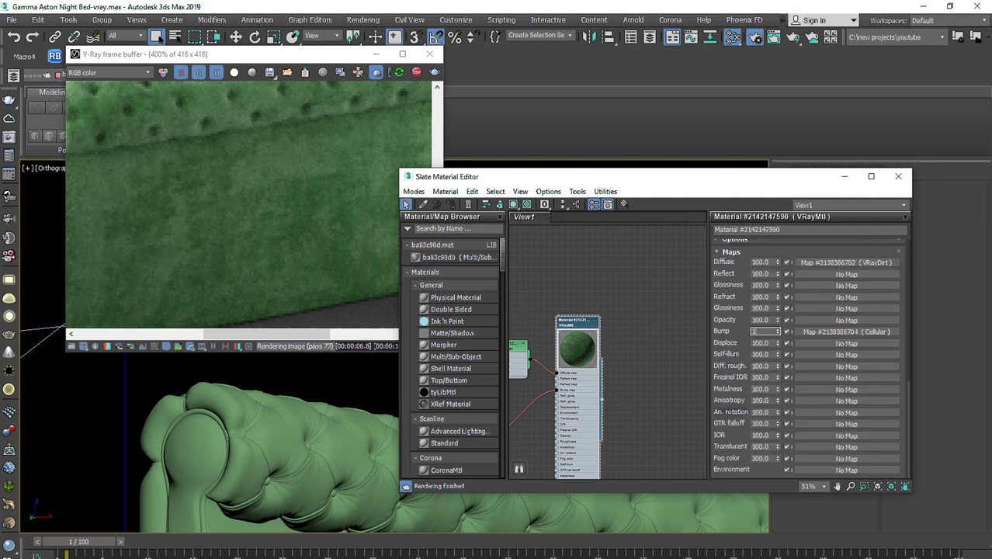
pyautogui.press('Return')
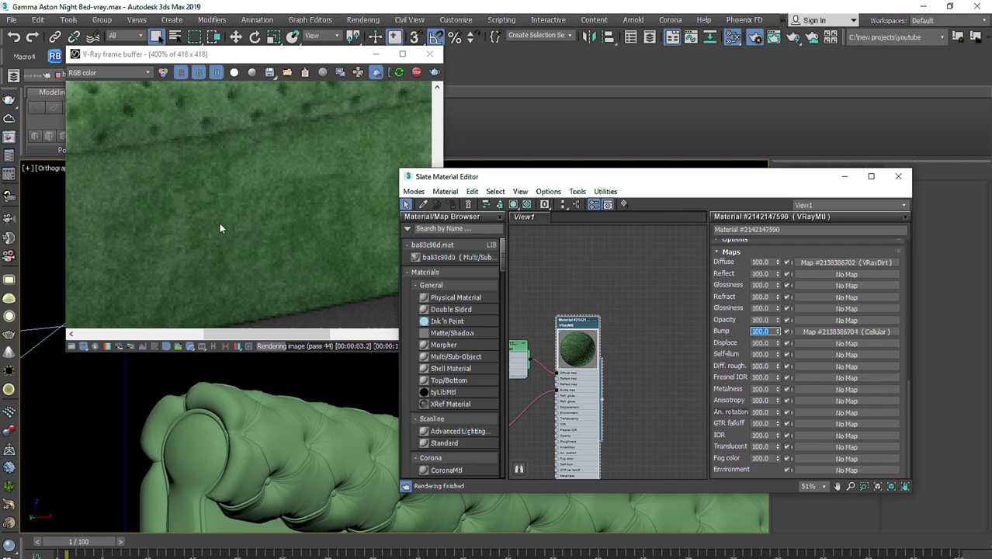
# Step: Set the Cellular map's Bump amount to 30 and check the footboard in the render at 200% zoom
pyautogui.write('30')
pyautogui.press('Return')
pyautogui.moveTo(566, 400); pyautogui.dragTo(626, 364, button='middle')
pyautogui.scroll(-5, 622, 353)
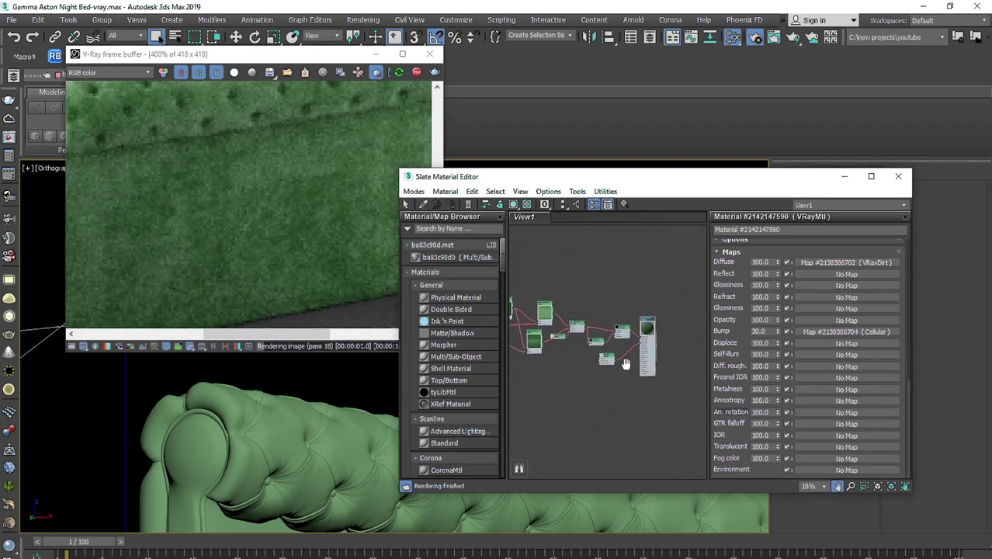
pyautogui.scroll(-2, 305, 195)
pyautogui.click(262, 215)
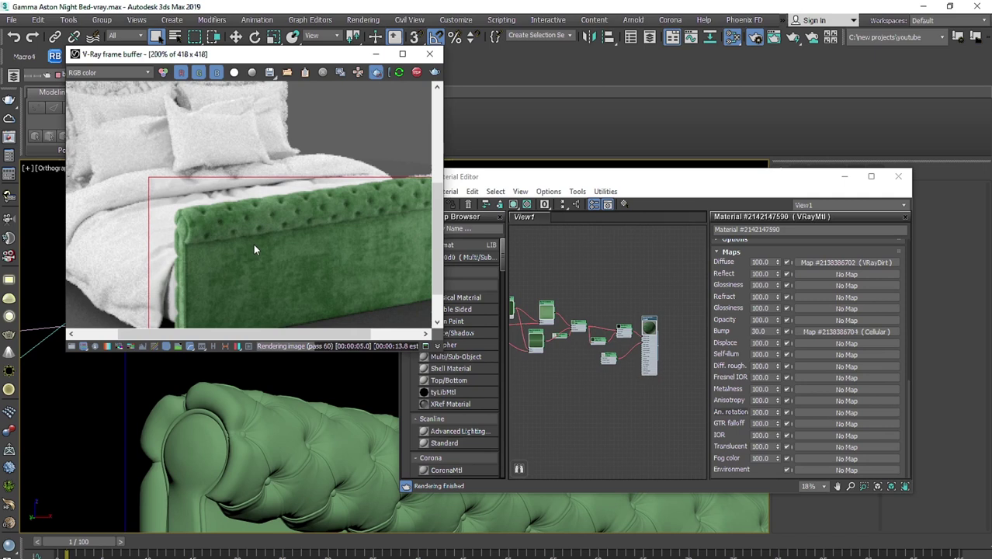
# Step: Set the VRayMtl's Reflect color to a very dark grey with RGB 13, 13, 13
pyautogui.moveTo(595, 357); pyautogui.dragTo(553, 383, button='middle')
pyautogui.scroll(3, 607, 349)
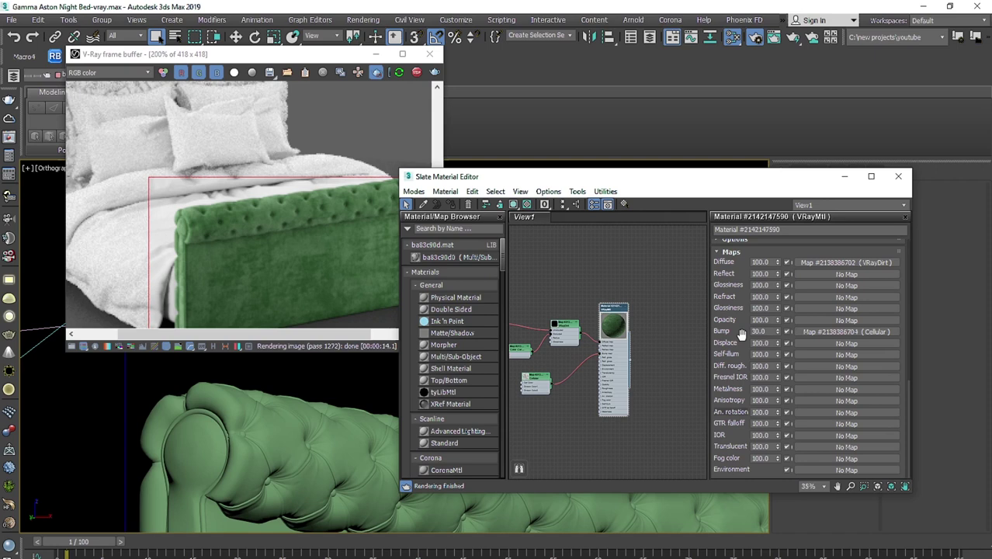
pyautogui.scroll(8, 741, 333)
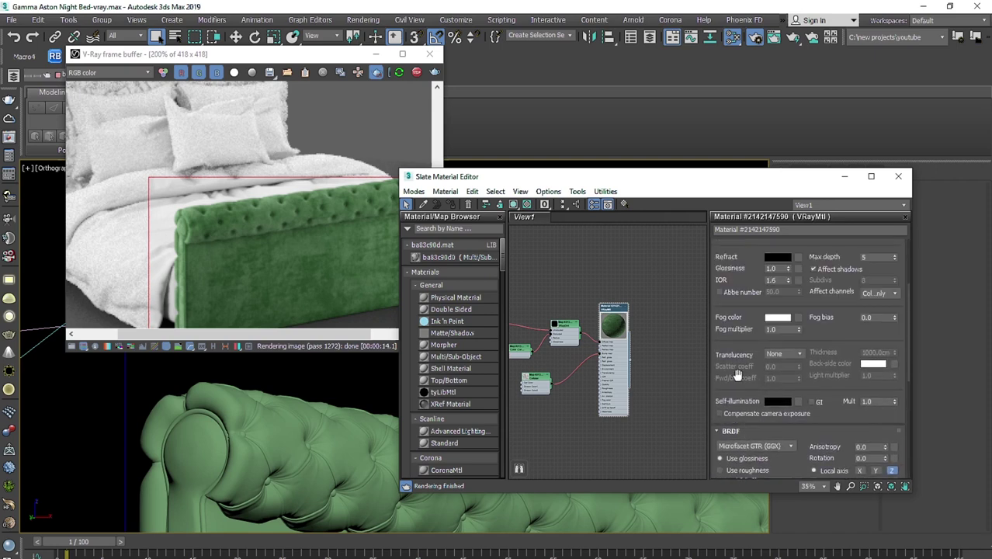
pyautogui.scroll(4, 738, 376)
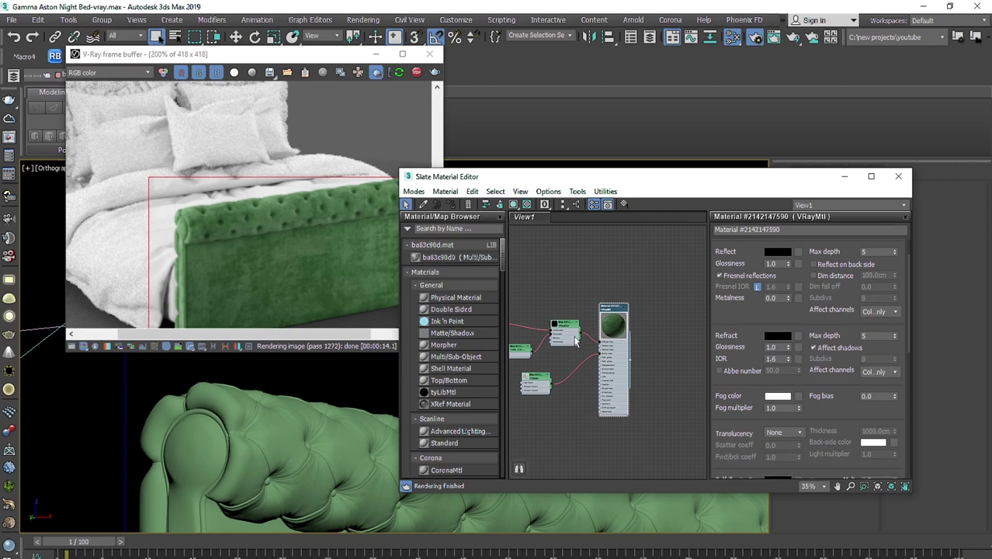
pyautogui.scroll(4, 583, 353)
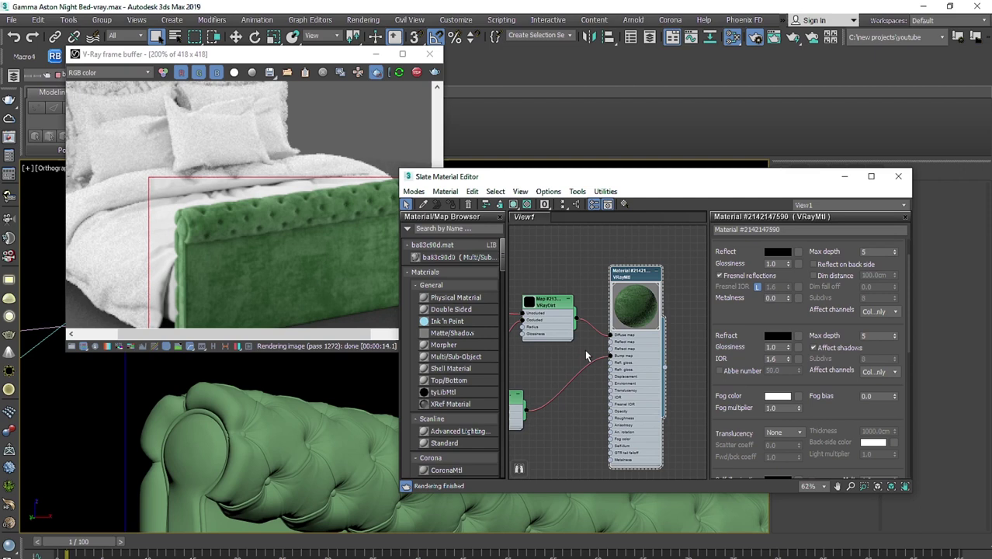
pyautogui.moveTo(632, 343)
pyautogui.mouseDown(button='middle')
pyautogui.moveTo(597, 392)
pyautogui.moveTo(641, 347)
pyautogui.mouseUp(button='middle')
pyautogui.scroll(1, 580, 345)
pyautogui.moveTo(731, 318); pyautogui.dragTo(738, 352)
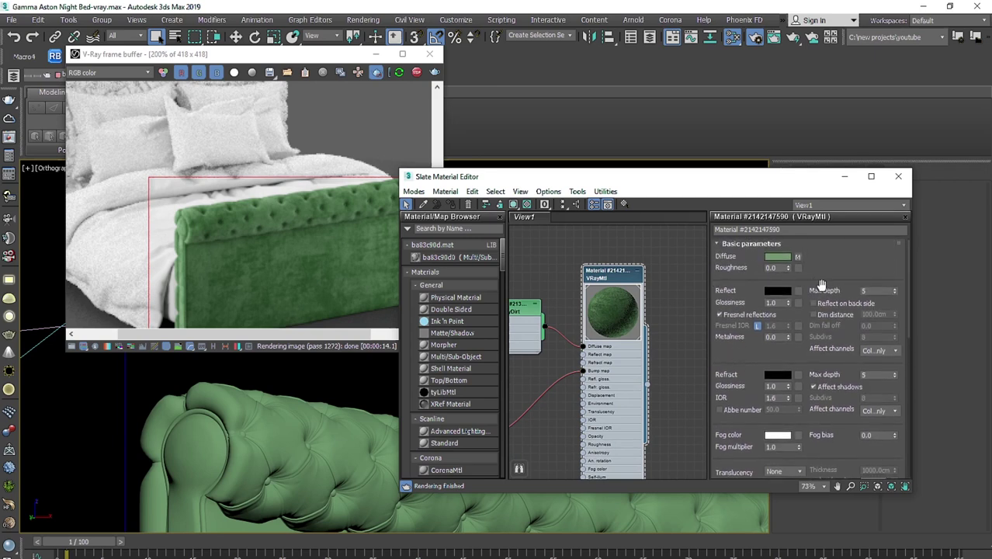
pyautogui.click(783, 292)
pyautogui.moveTo(348, 78)
pyautogui.mouseDown()
pyautogui.moveTo(348, 162)
pyautogui.moveTo(349, 83)
pyautogui.mouseUp()
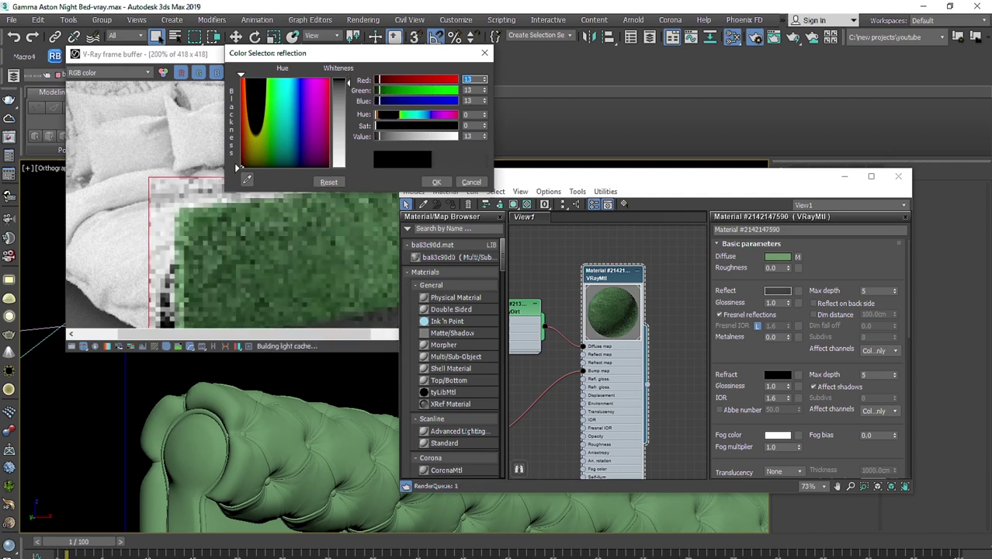
pyautogui.click(436, 182)
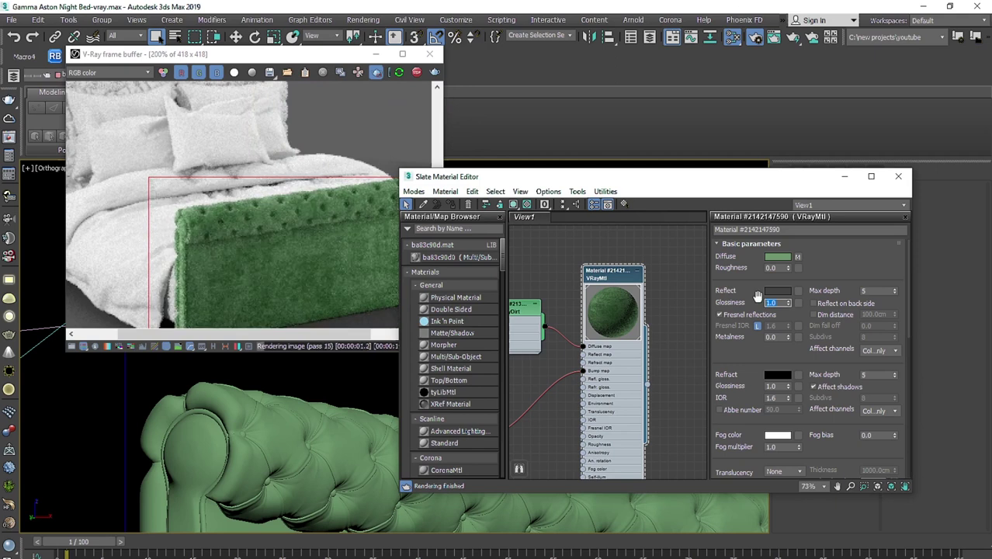
# Step: Set the reflection Glossiness to 0.7 and inspect the tufted footboard in the render at 400% zoom
pyautogui.write('.')
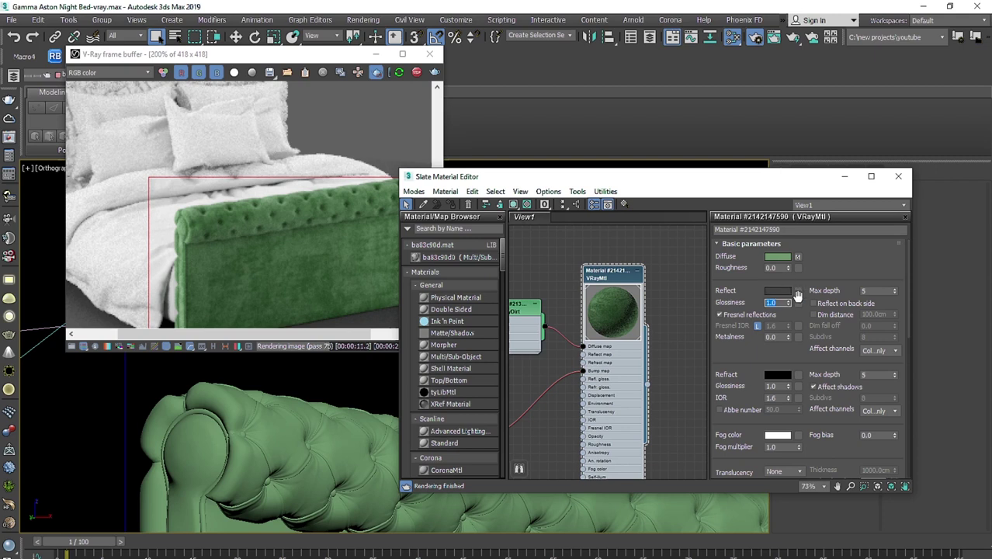
pyautogui.press('BackSpace')
pyautogui.write('0.7')
pyautogui.press('Return')
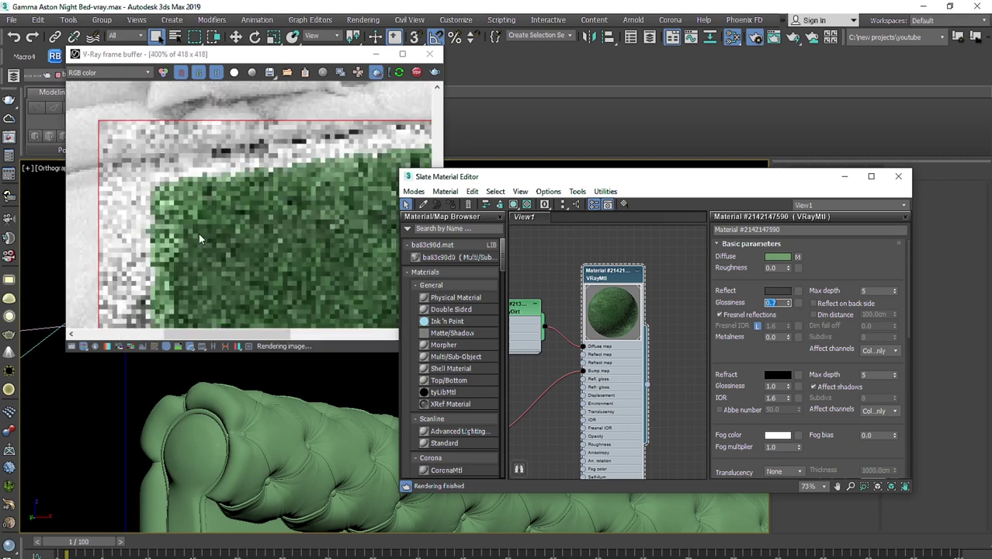
pyautogui.scroll(1, 202, 226)
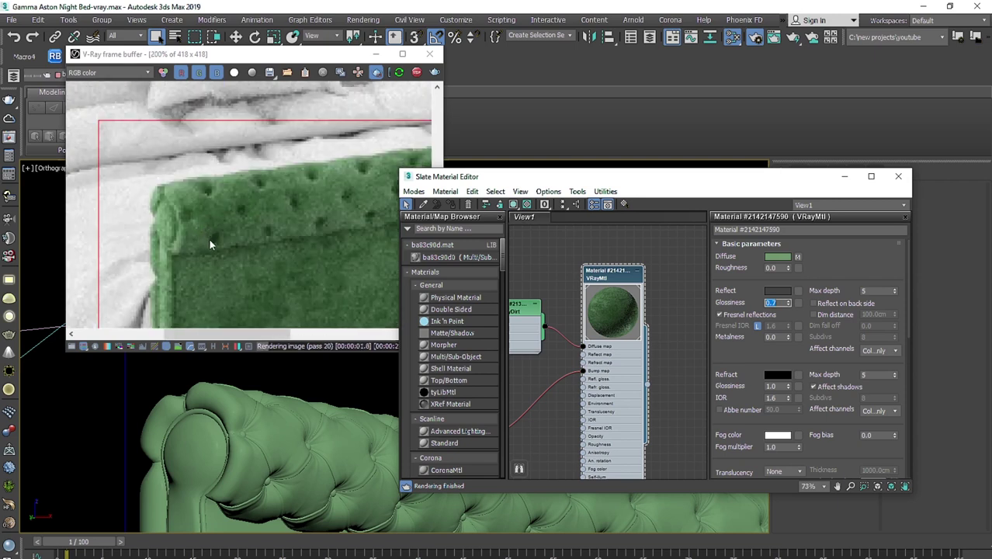
pyautogui.scroll(-1, 209, 239)
pyautogui.click(248, 262)
pyautogui.scroll(1, 176, 243)
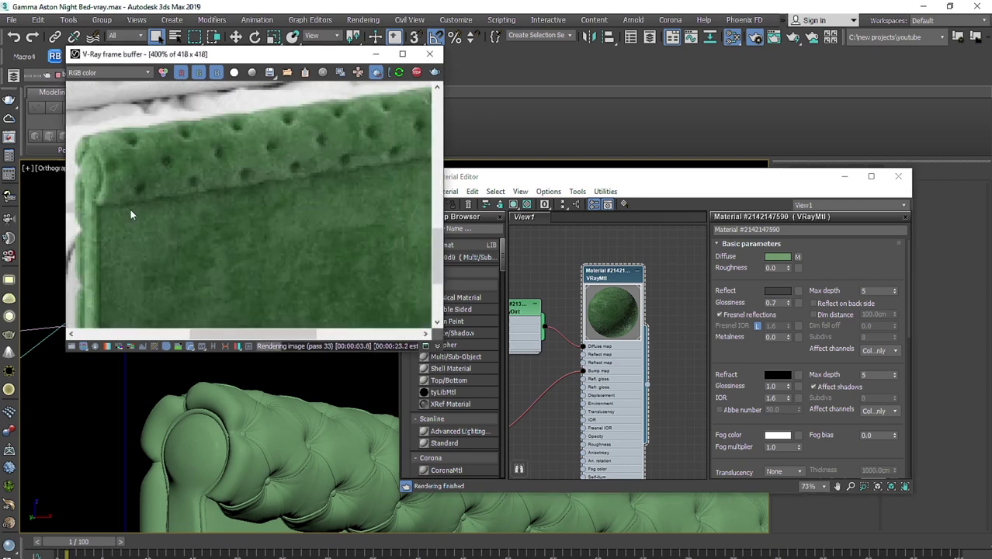
pyautogui.moveTo(133, 213); pyautogui.dragTo(173, 213, button='middle')
pyautogui.scroll(-1, 172, 213)
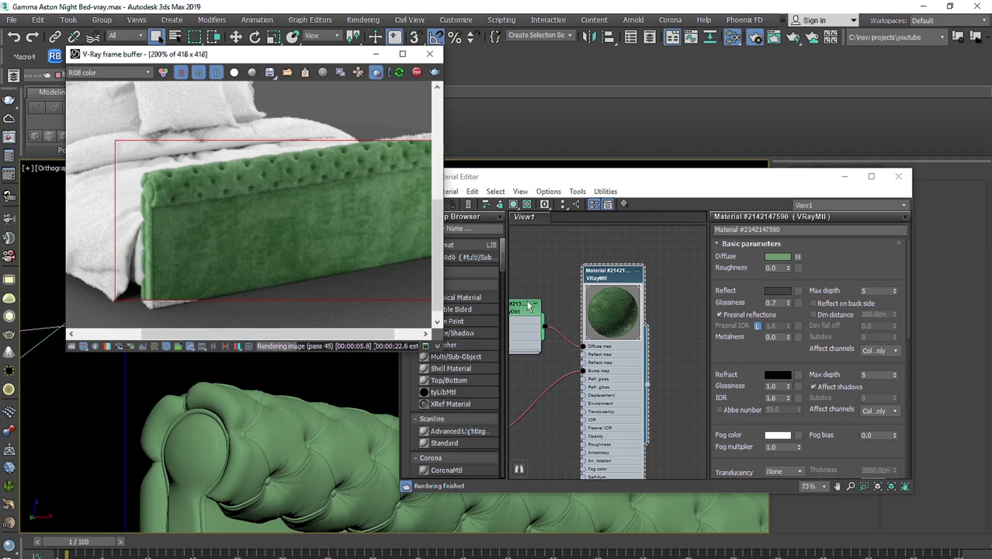
# Step: Set the velvet material's reflection Glossiness to 0.65
pyautogui.scroll(4, 613, 312)
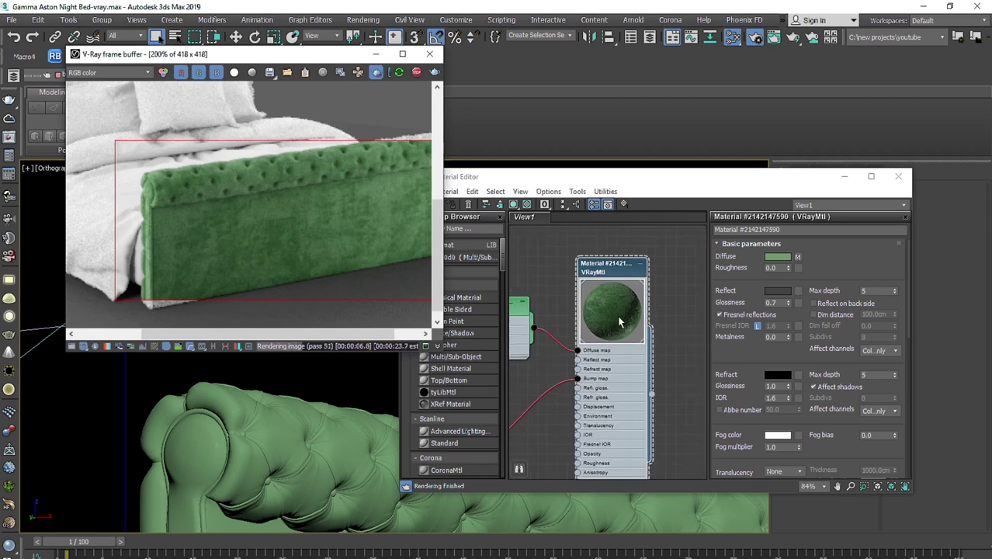
pyautogui.click(775, 303)
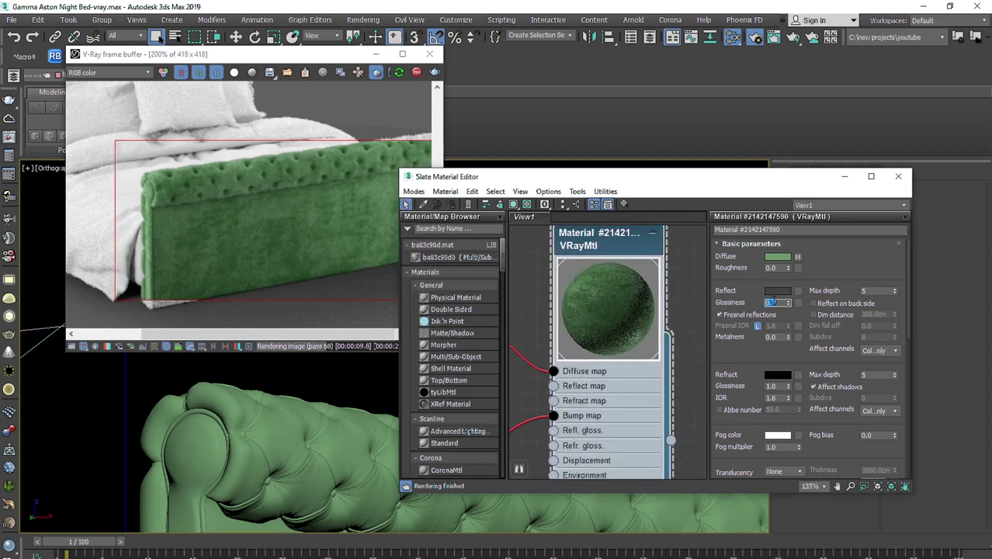
pyautogui.press('Return')
pyautogui.press('Return')
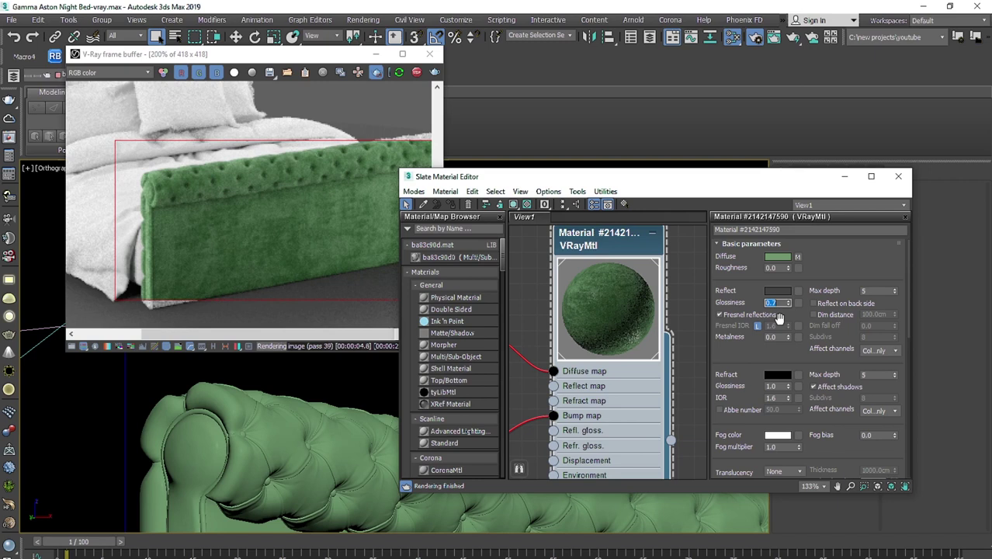
pyautogui.write('0.65')
pyautogui.press('Return')
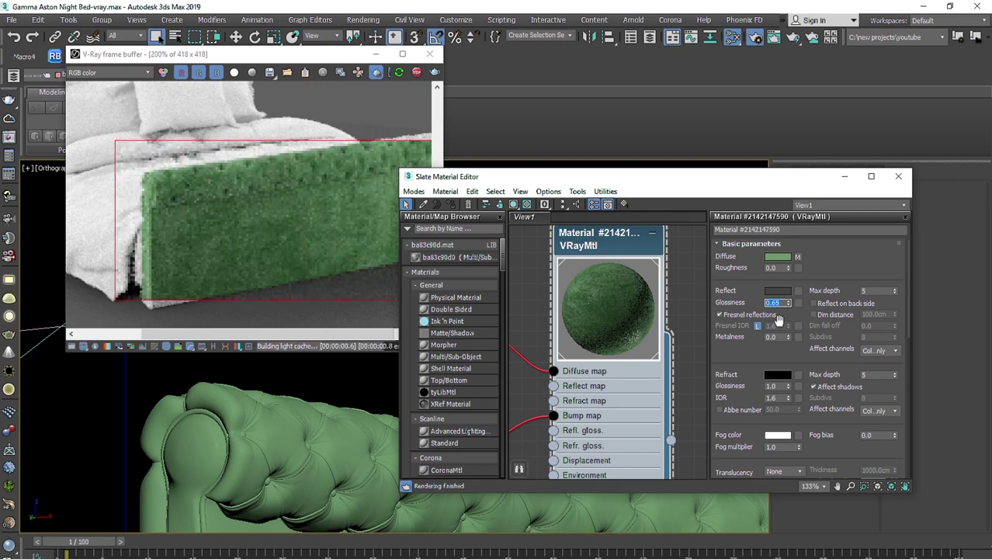
# Step: Inspect the footboard's velvet in the render up close and at 200% zoom, alongside the material's node network
pyautogui.scroll(-5, 575, 346)
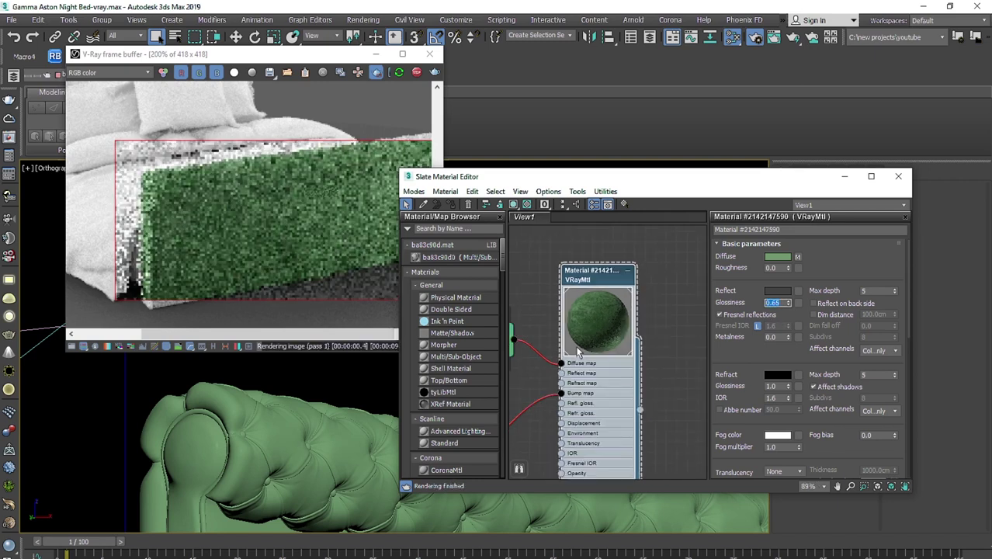
pyautogui.scroll(-2, 576, 348)
pyautogui.moveTo(561, 371); pyautogui.dragTo(618, 330, button='middle')
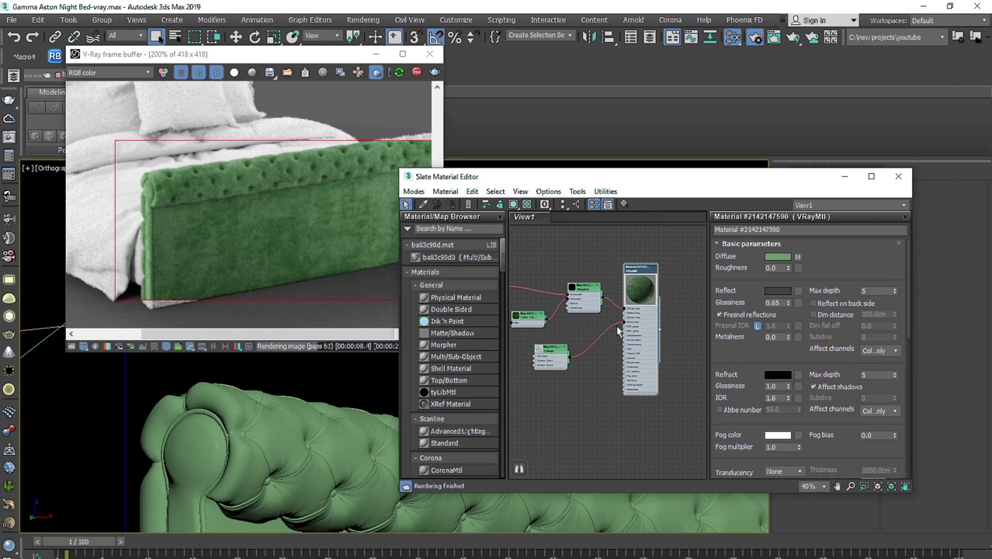
pyautogui.moveTo(576, 362); pyautogui.dragTo(608, 362, button='middle')
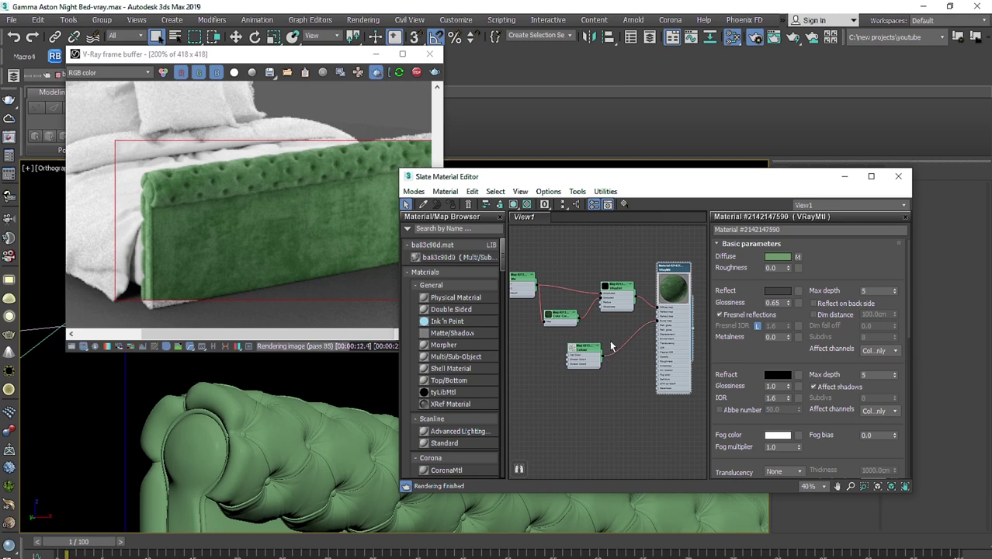
pyautogui.scroll(-3, 611, 347)
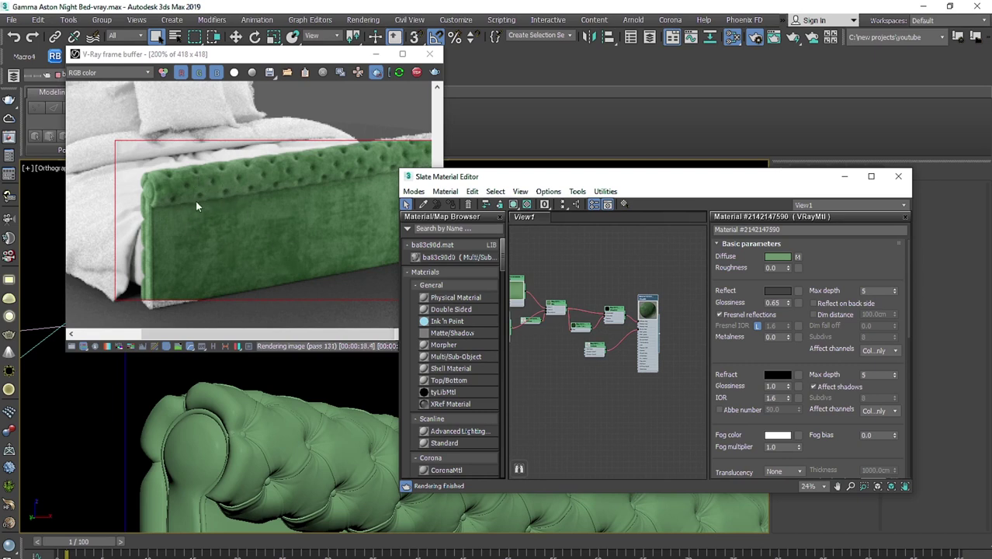
pyautogui.scroll(2, 170, 201)
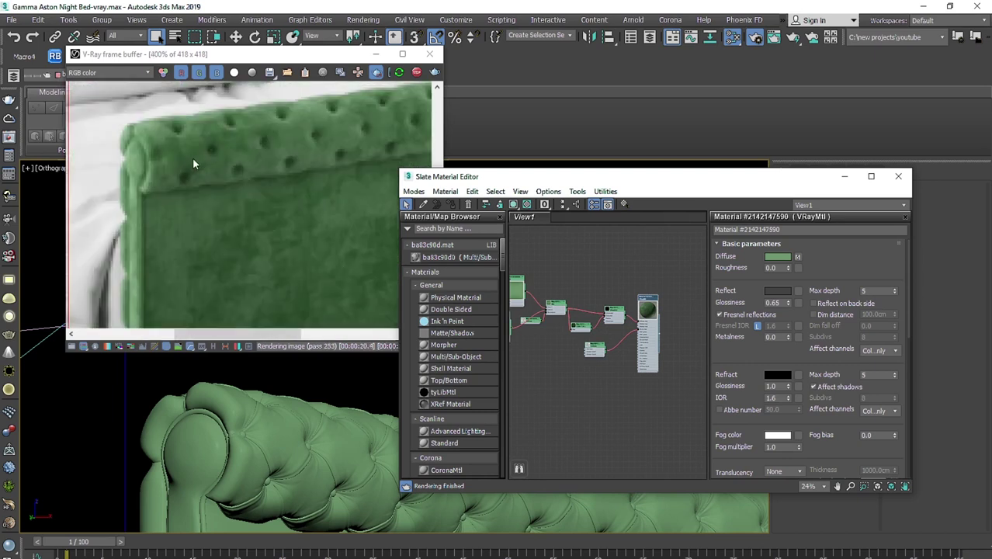
pyautogui.scroll(-2, 284, 161)
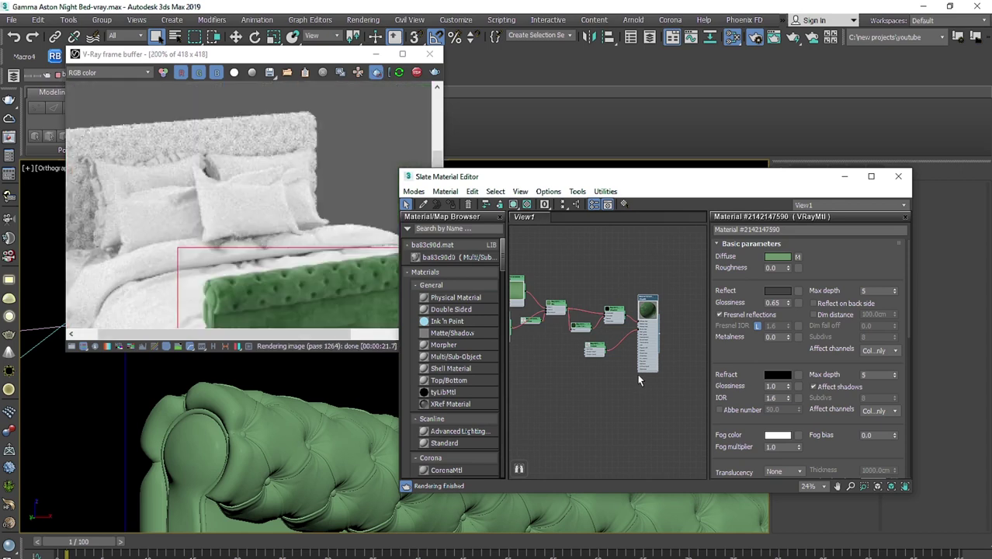
pyautogui.moveTo(587, 326); pyautogui.dragTo(607, 281, button='middle')
pyautogui.moveTo(324, 289); pyautogui.dragTo(245, 193, button='middle')
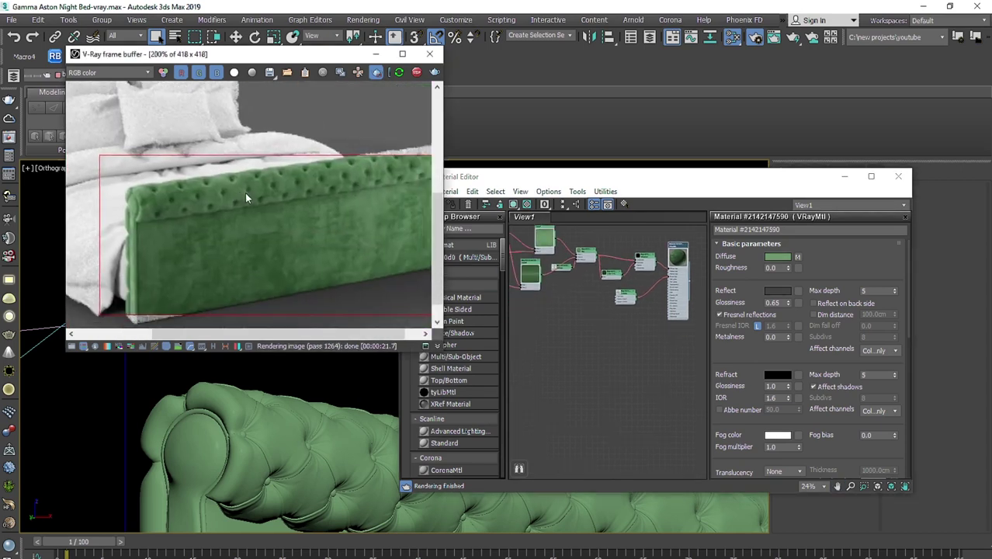
# Step: Review the node network, from the whole tree to the VRayDirt and Cellular connections into the VRayMtl
pyautogui.scroll(-4, 621, 302)
pyautogui.moveTo(626, 322); pyautogui.dragTo(610, 308, button='middle')
pyautogui.scroll(6, 627, 295)
pyautogui.scroll(-6, 654, 294)
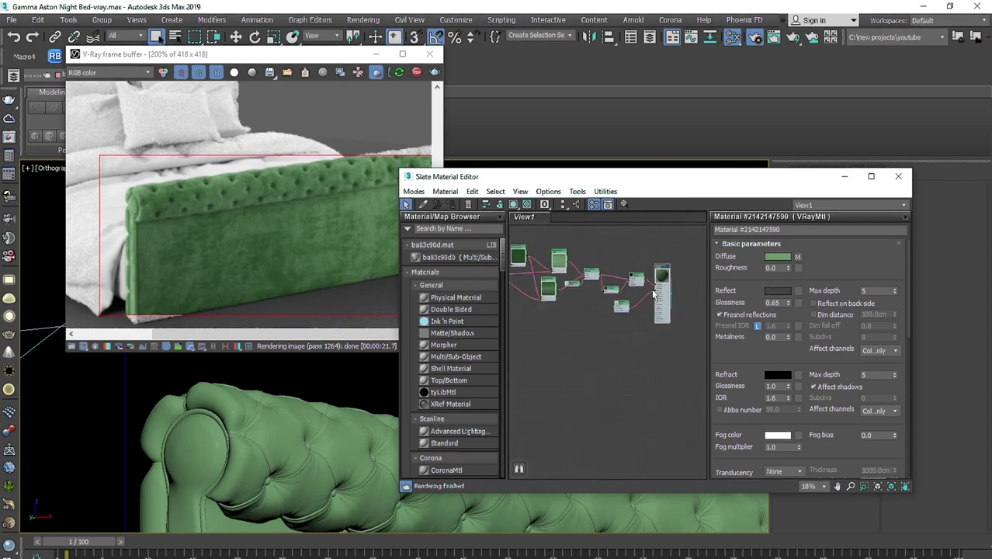
pyautogui.scroll(7, 666, 303)
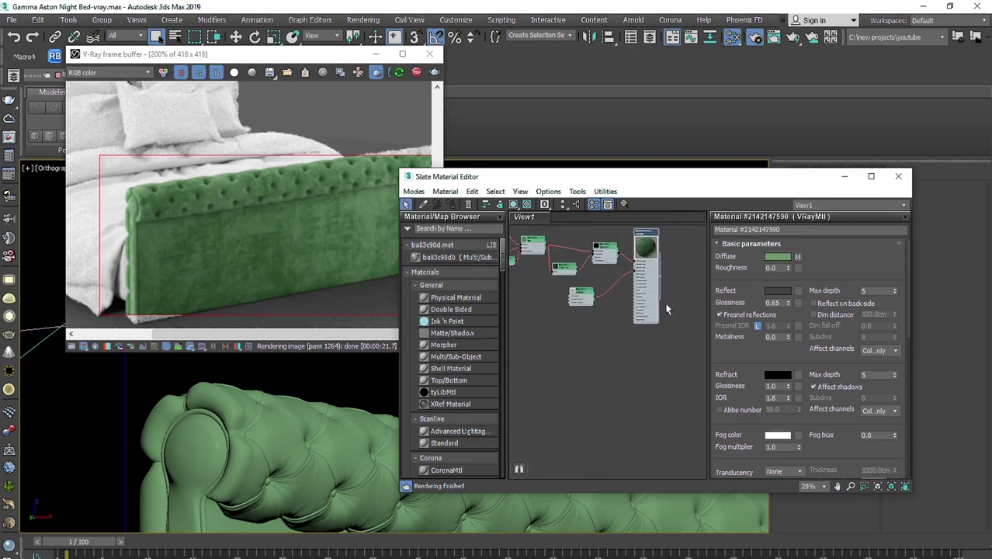
pyautogui.moveTo(641, 297); pyautogui.dragTo(631, 351, button='middle')
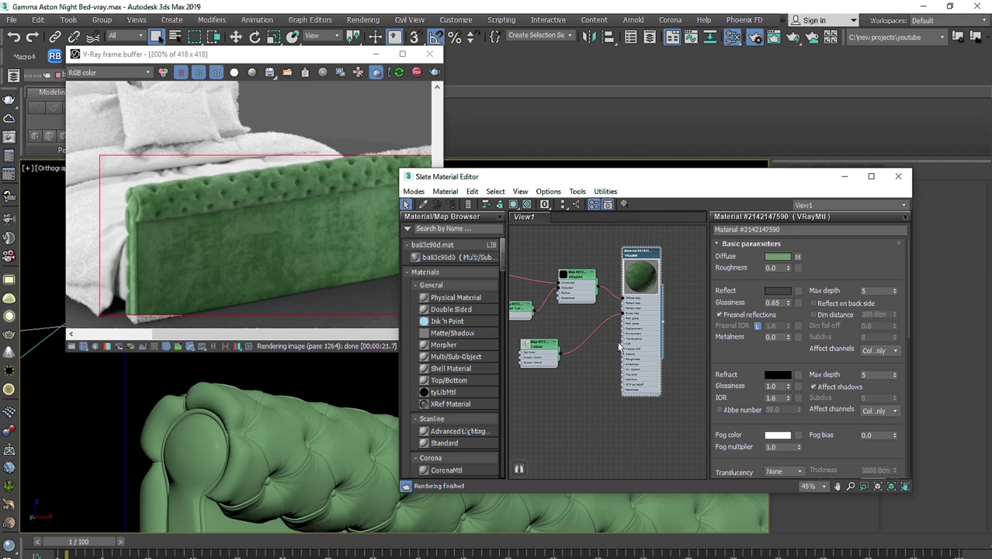
pyautogui.moveTo(600, 350); pyautogui.dragTo(613, 344, button='middle')
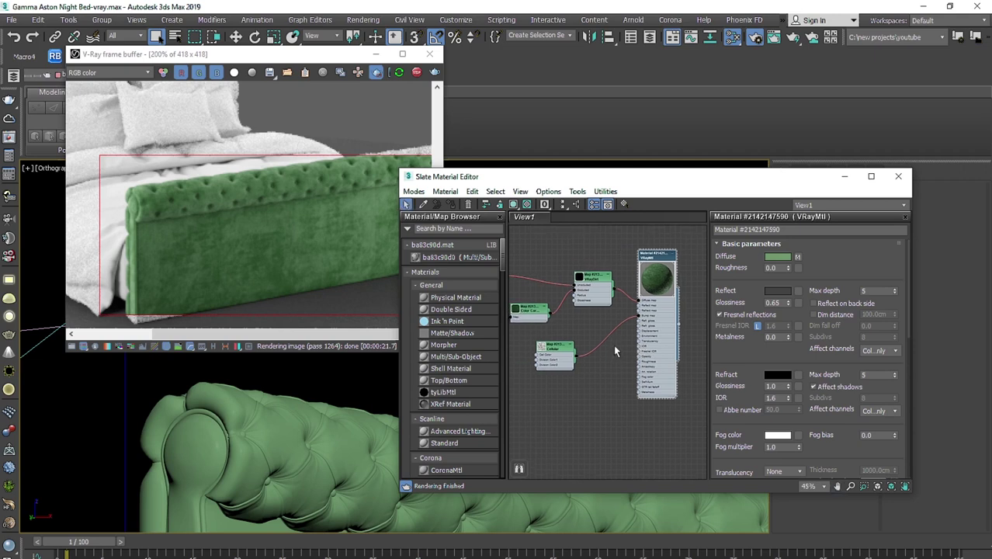
pyautogui.scroll(-1, 581, 355)
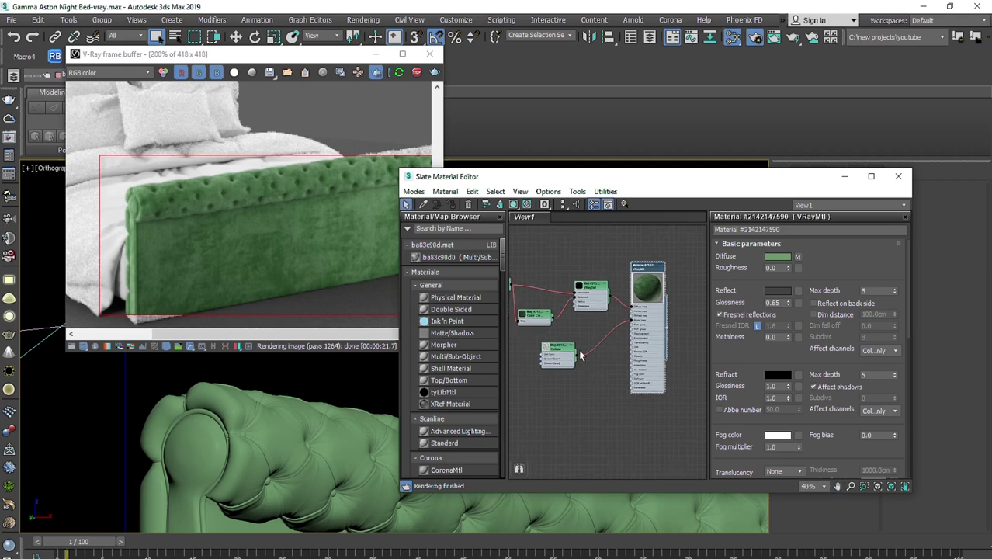
# Step: Duplicate the velvet VRayMtl together with its whole map tree and place the copy below the original
pyautogui.scroll(-3, 581, 355)
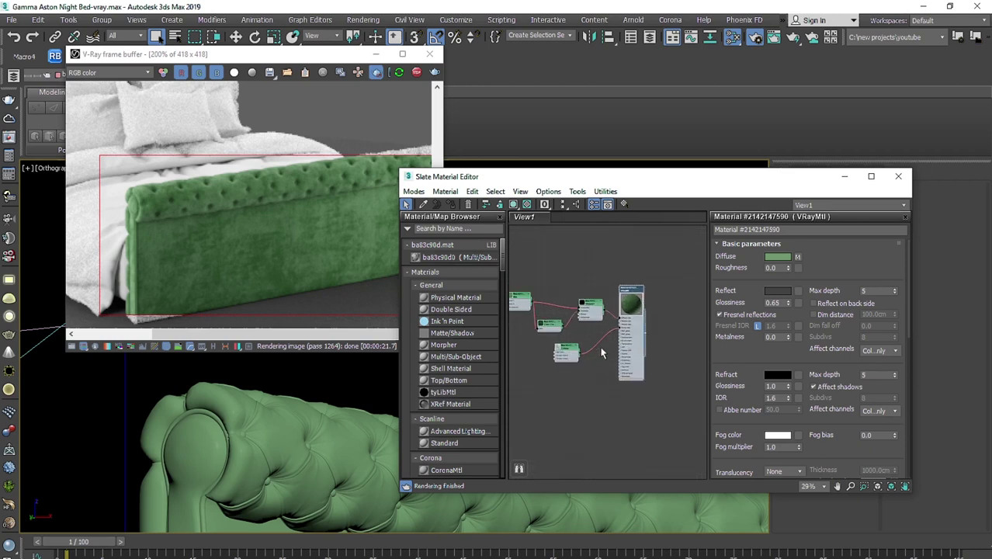
pyautogui.scroll(-5, 590, 341)
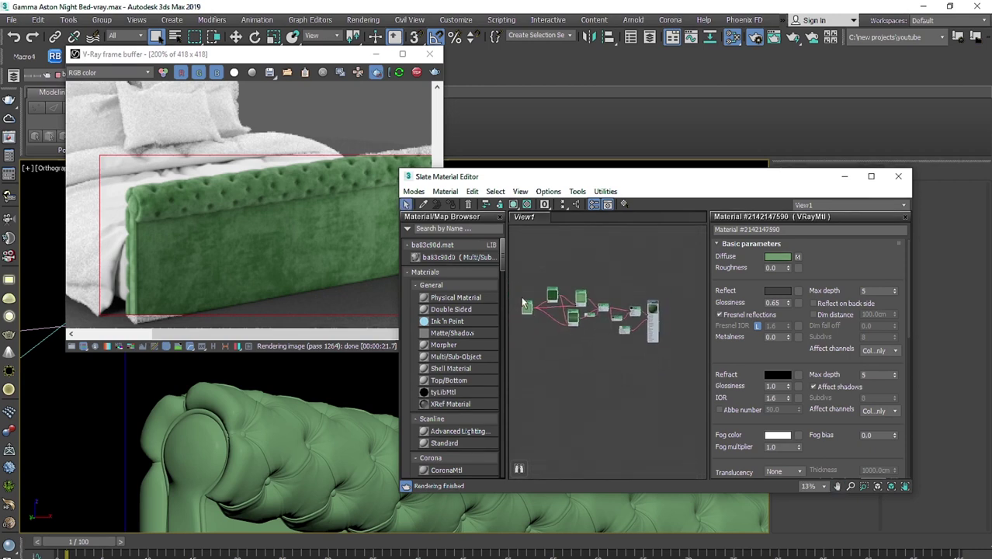
pyautogui.moveTo(588, 352); pyautogui.dragTo(657, 366)
pyautogui.scroll(6, 640, 310)
pyautogui.scroll(-9, 642, 311)
pyautogui.scroll(4, 649, 314)
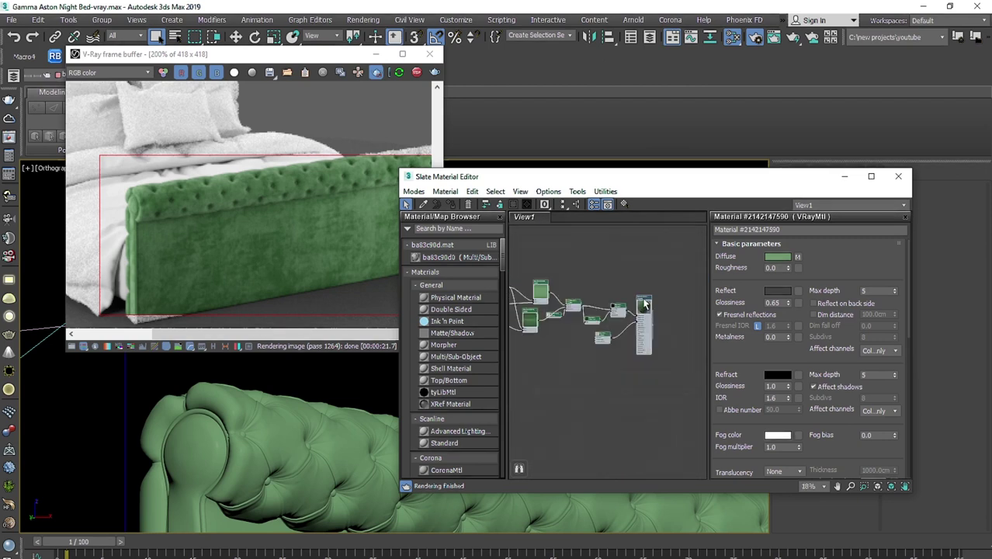
pyautogui.moveTo(644, 306)
pyautogui.keyDown('shift'); pyautogui.mouseDown()
pyautogui.moveTo(648, 383)
pyautogui.moveTo(642, 380)
pyautogui.mouseUp(); pyautogui.keyUp('shift')
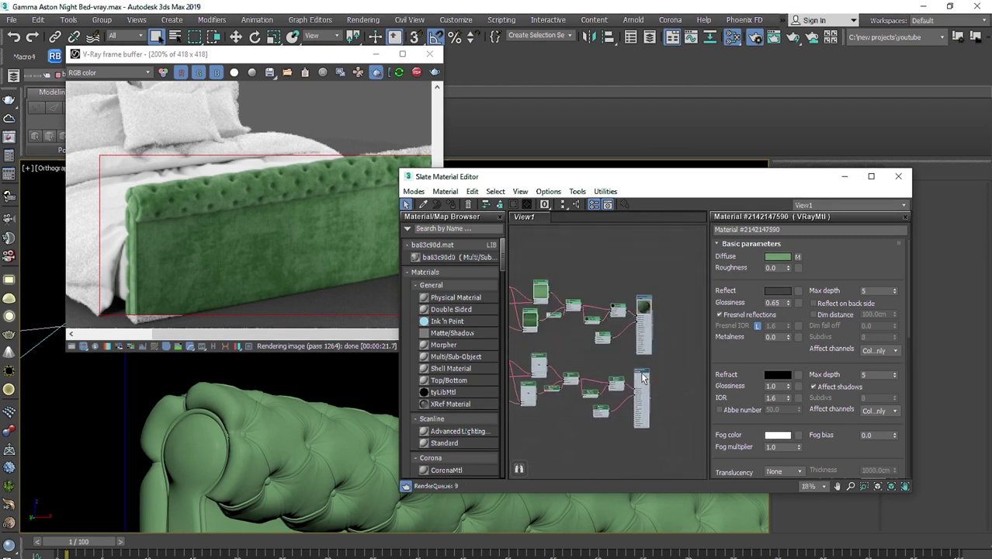
# Step: Add a VRayBlendMtl beside the two velvet materials and open its parameters
pyautogui.rightClick(613, 302)
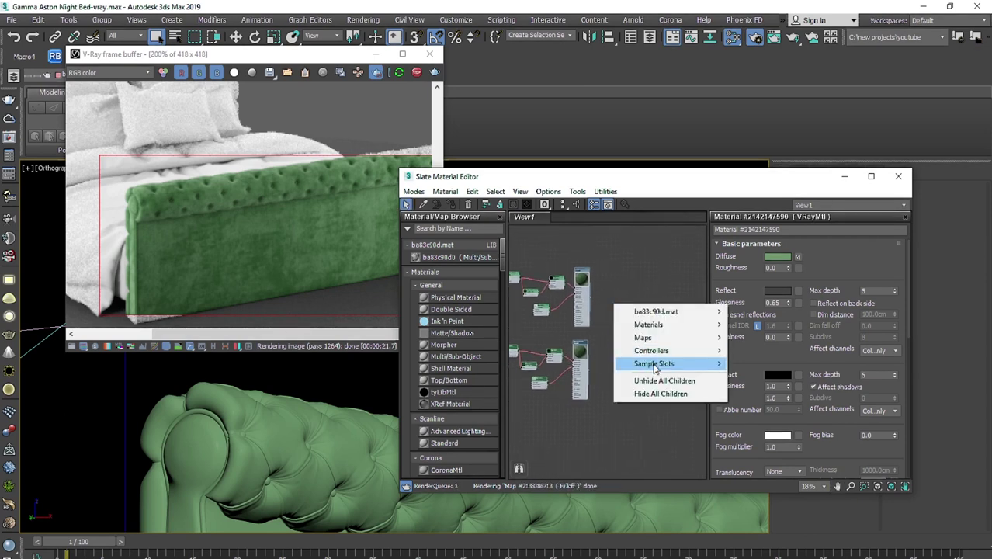
pyautogui.moveTo(675, 329)
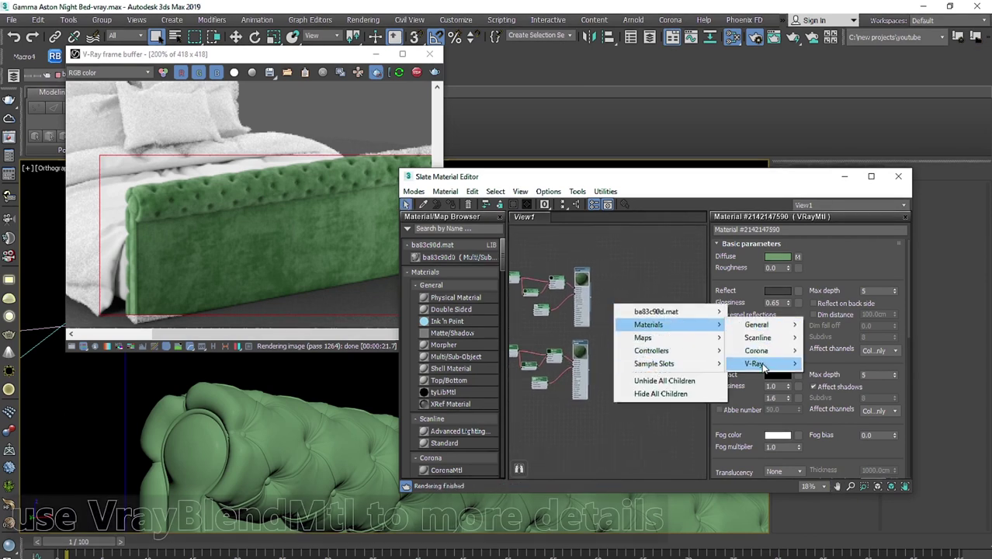
pyautogui.moveTo(757, 363)
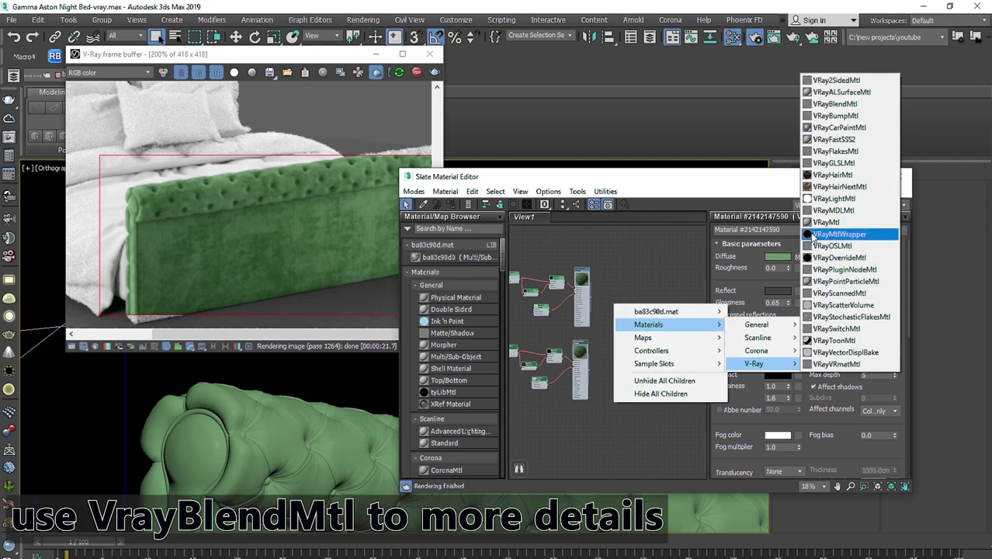
pyautogui.click(844, 104)
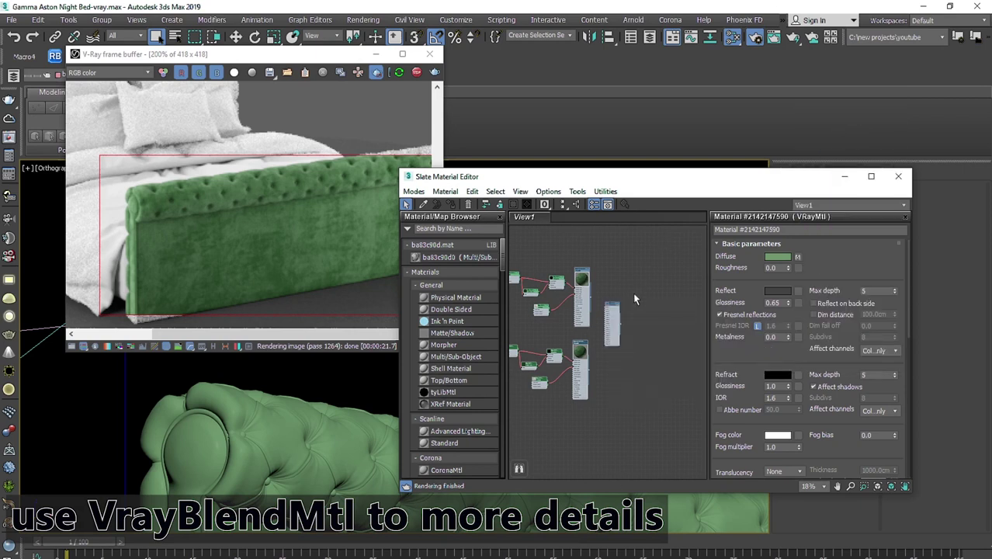
pyautogui.scroll(6, 614, 303)
pyautogui.doubleClick(602, 307)
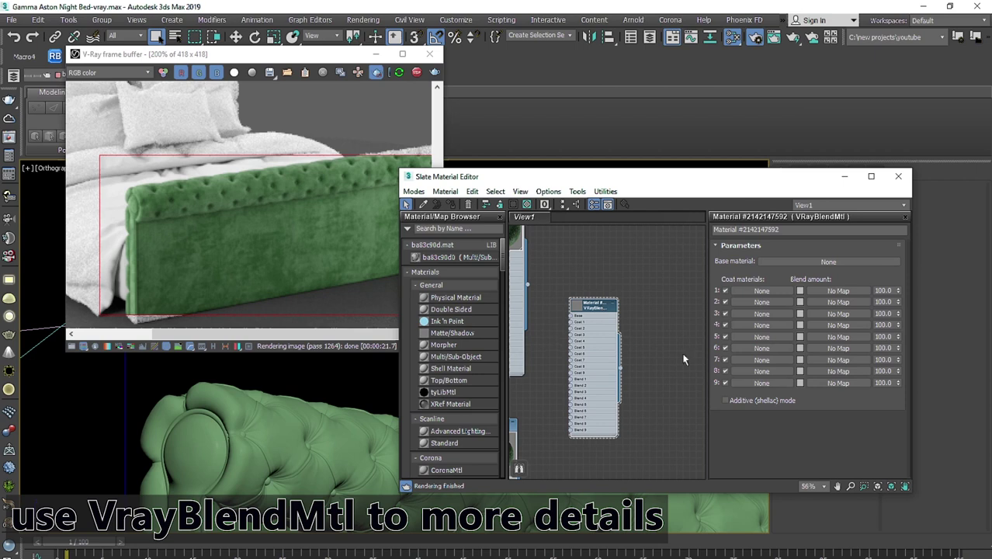
# Step: Disable coat materials 2 to 9 of the VRayBlendMtl, leaving only coat 1 enabled
pyautogui.click(725, 383)
pyautogui.click(725, 371)
pyautogui.click(725, 360)
pyautogui.click(725, 337)
pyautogui.click(725, 325)
pyautogui.click(725, 347)
pyautogui.click(725, 314)
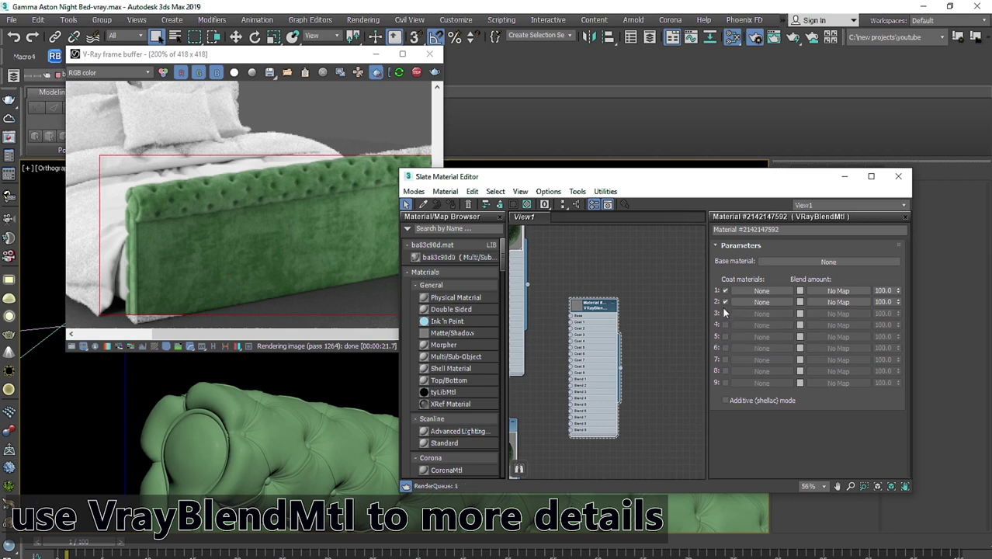
pyautogui.click(725, 302)
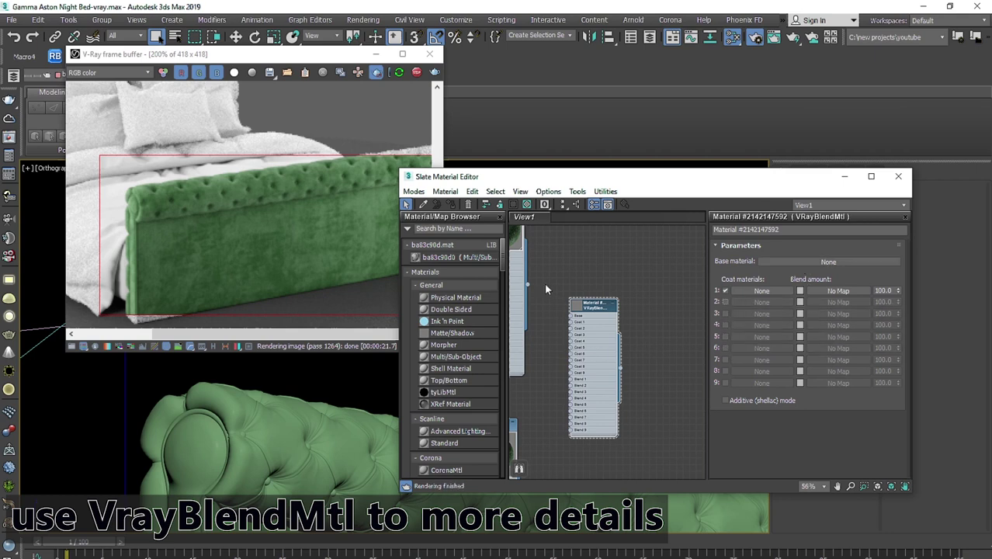
# Step: Assign the original velvet as the VRayBlendMtl's base material and the duplicate as coat 1, both as instances
pyautogui.moveTo(531, 286); pyautogui.dragTo(799, 265)
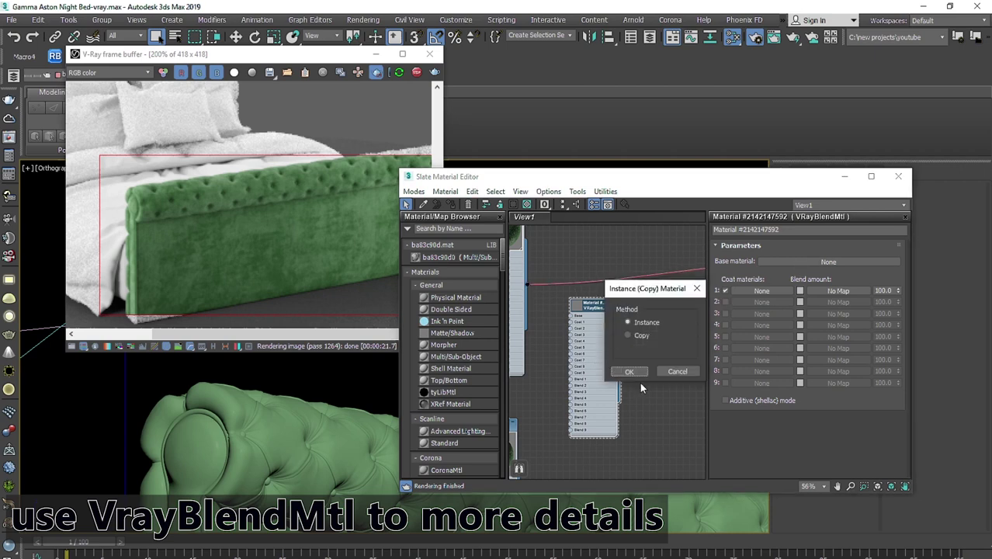
pyautogui.click(629, 371)
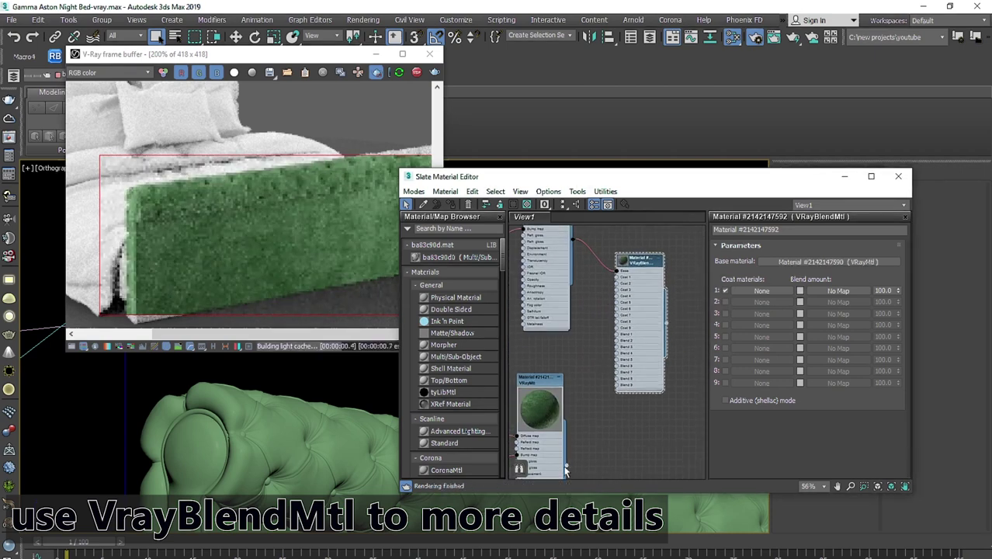
pyautogui.moveTo(566, 469); pyautogui.dragTo(752, 289)
pyautogui.click(631, 373)
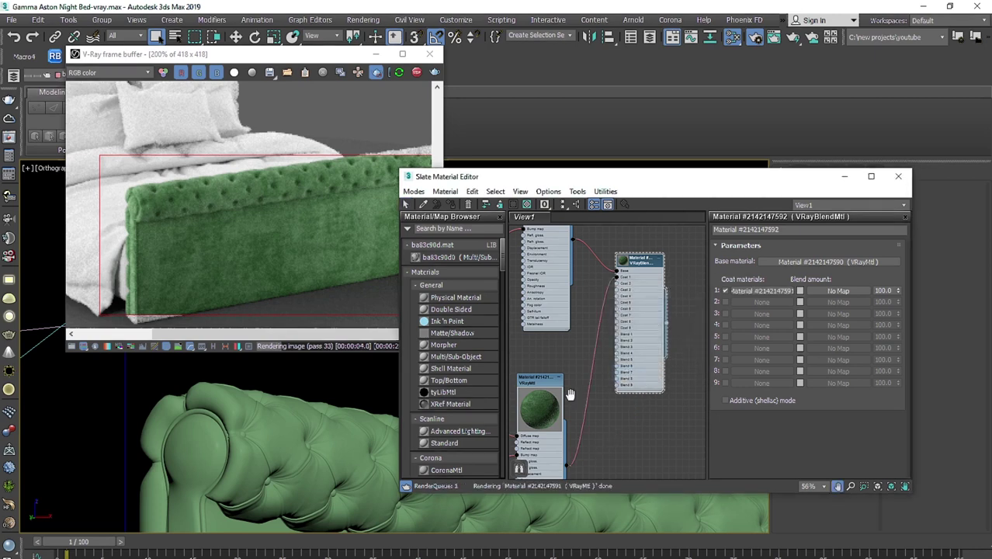
# Step: Add a Falloff map and assign it as an instance to the blend amount of coat 1
pyautogui.scroll(3, 619, 297)
pyautogui.scroll(2, 619, 299)
pyautogui.moveTo(582, 328); pyautogui.dragTo(590, 376, button='middle')
pyautogui.scroll(-3, 641, 286)
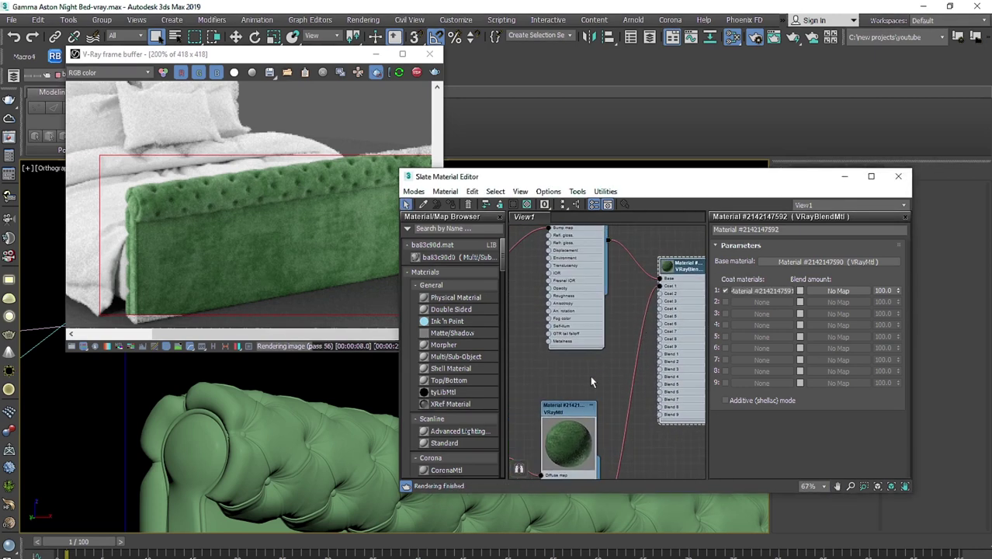
pyautogui.rightClick(573, 384)
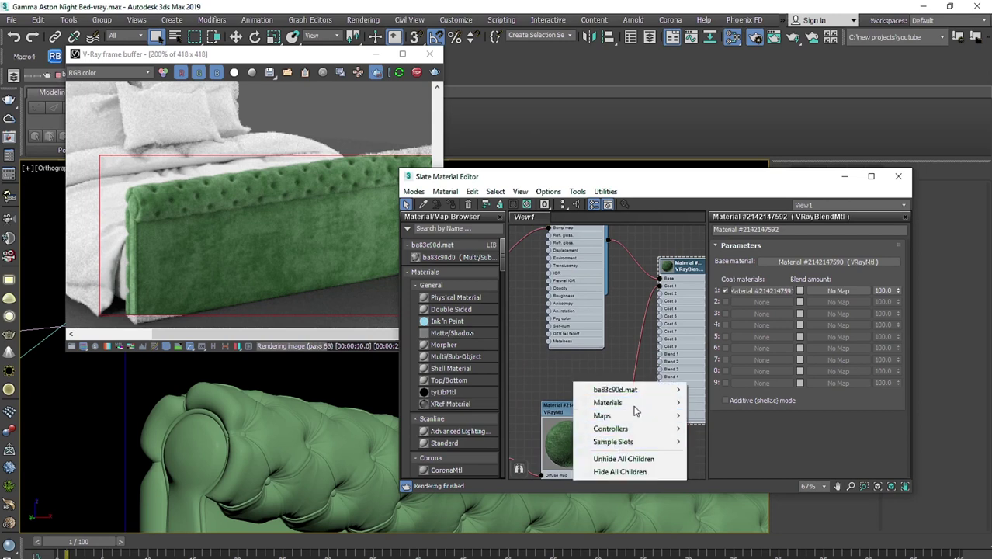
pyautogui.moveTo(664, 415)
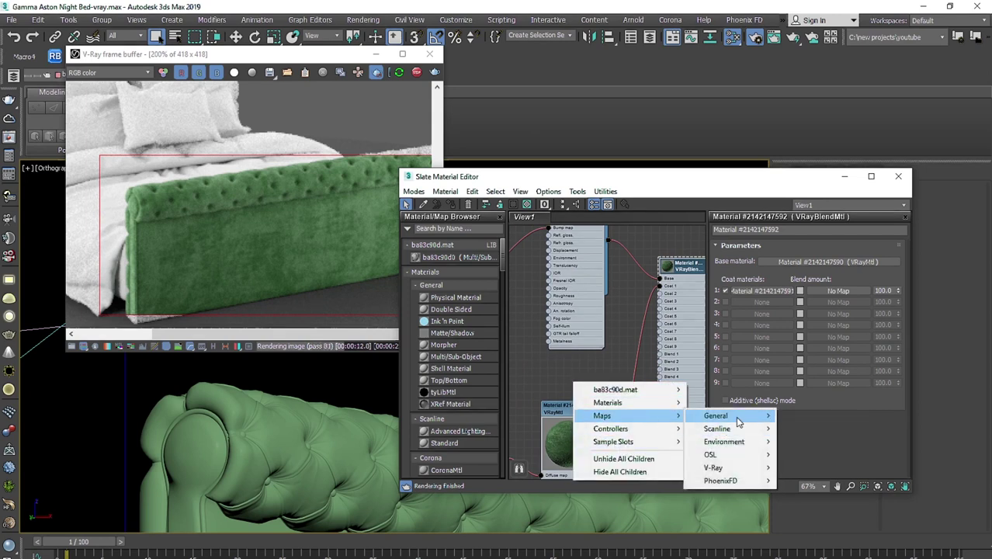
pyautogui.moveTo(724, 416)
pyautogui.click(796, 246)
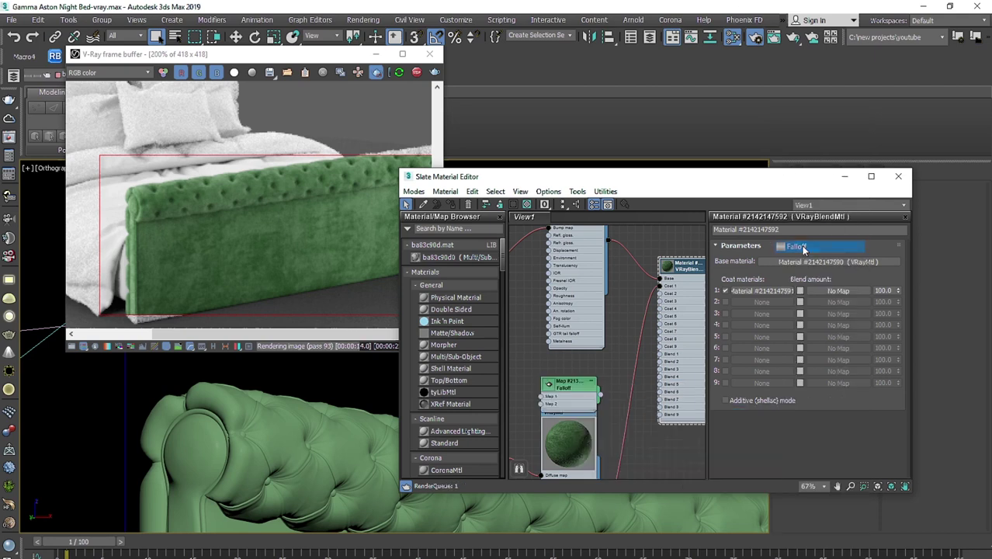
pyautogui.moveTo(582, 385); pyautogui.dragTo(838, 293)
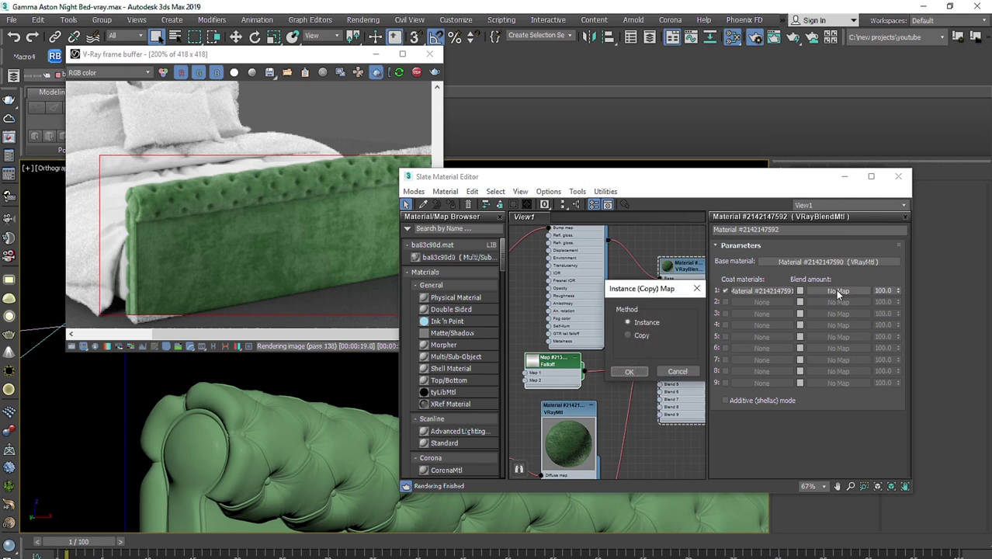
pyautogui.click(627, 372)
# Step: Insert a ColorCorrection map between the duplicate velvet's VRayDirt map and its Diffuse map input
pyautogui.moveTo(554, 404); pyautogui.dragTo(611, 316, button='middle')
pyautogui.scroll(-4, 600, 316)
pyautogui.scroll(5, 596, 335)
pyautogui.moveTo(589, 358); pyautogui.dragTo(648, 349, button='middle')
pyautogui.scroll(-3, 625, 373)
pyautogui.scroll(-2, 606, 379)
pyautogui.moveTo(586, 384); pyautogui.dragTo(535, 379, button='middle')
pyautogui.scroll(2, 580, 340)
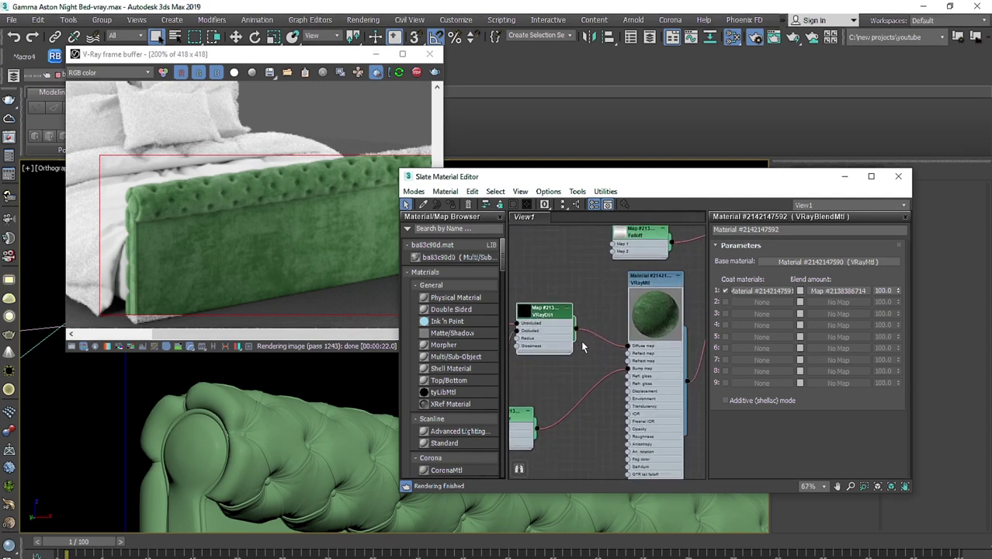
pyautogui.click(460, 228)
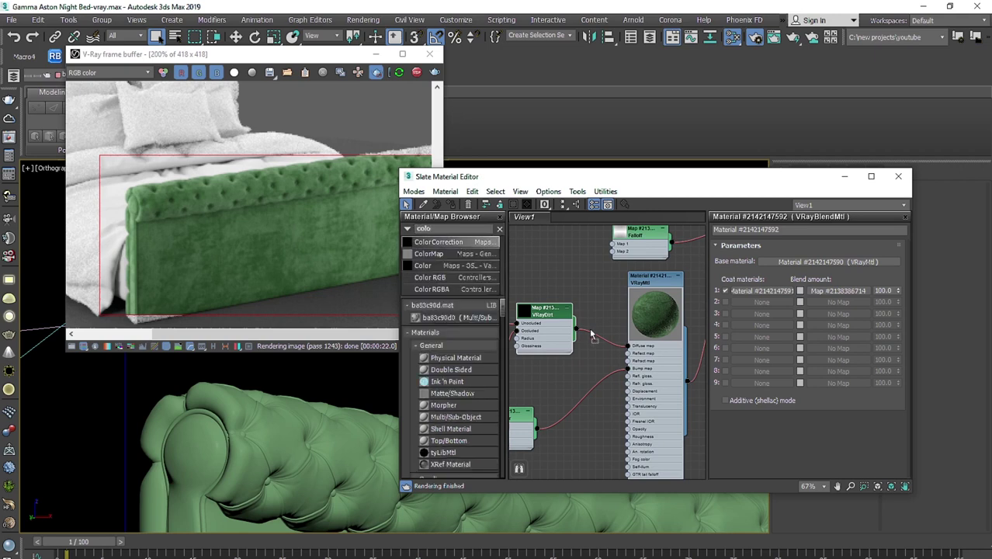
pyautogui.moveTo(592, 334); pyautogui.dragTo(525, 300)
pyautogui.moveTo(557, 367); pyautogui.dragTo(639, 356, button='middle')
pyautogui.moveTo(553, 350); pyautogui.dragTo(535, 342)
pyautogui.moveTo(701, 384); pyautogui.dragTo(619, 395, button='middle')
pyautogui.scroll(4, 619, 394)
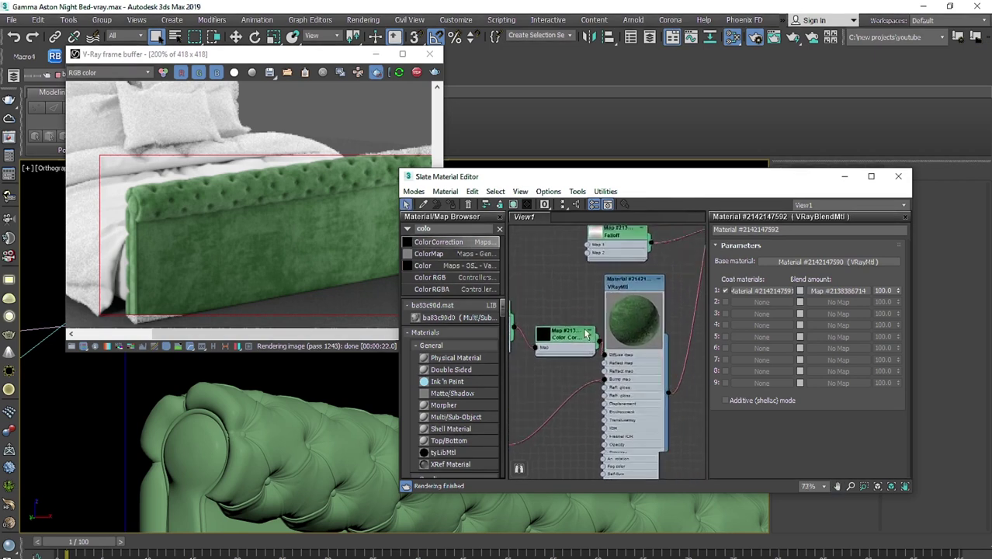
# Step: Switch the Color Correction's lightness to Advanced and set the RGB Gamma/Contrast to 1.5
pyautogui.doubleClick(551, 334)
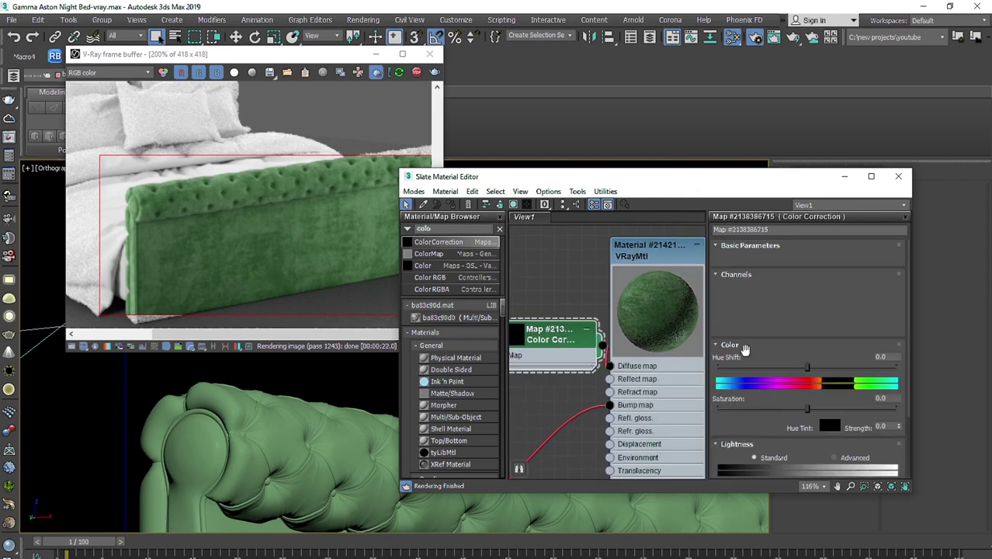
pyautogui.scroll(-2, 825, 364)
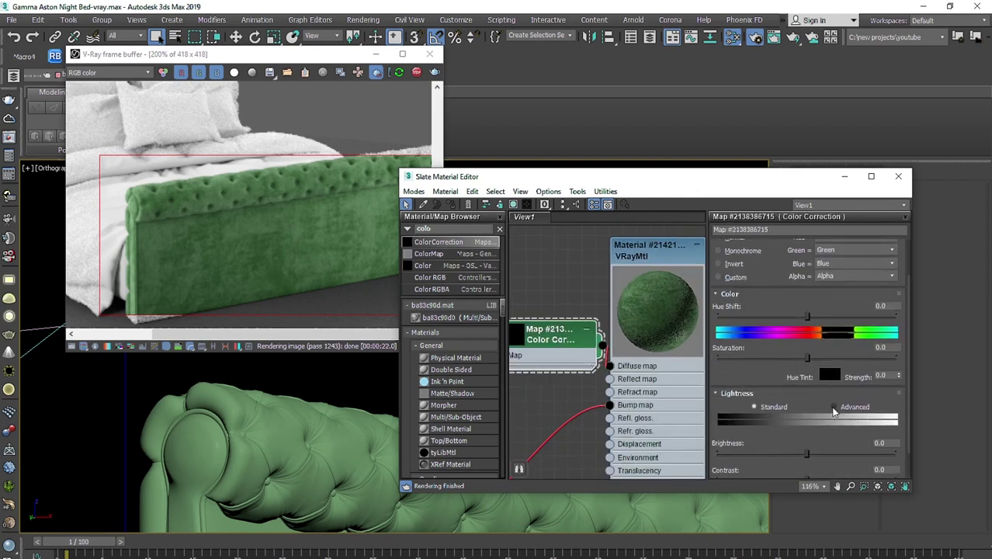
pyautogui.click(835, 407)
pyautogui.doubleClick(803, 450)
pyautogui.write('1.5')
pyautogui.press('Return')
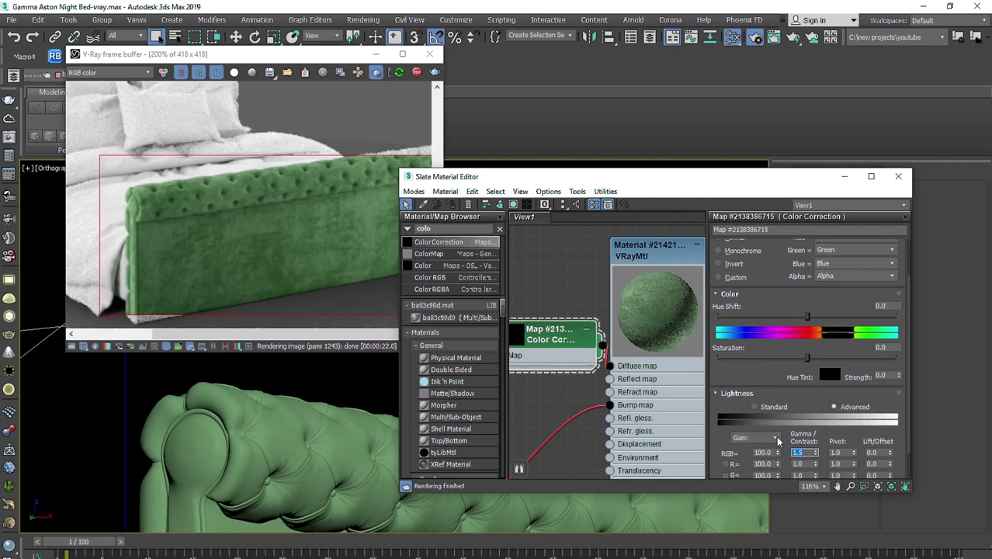
# Step: Open the VRayBlendMtl's parameters and assign the material to the selected bed upholstery
pyautogui.scroll(-4, 654, 304)
pyautogui.moveTo(665, 350); pyautogui.dragTo(575, 356, button='middle')
pyautogui.moveTo(634, 311); pyautogui.dragTo(558, 443, button='middle')
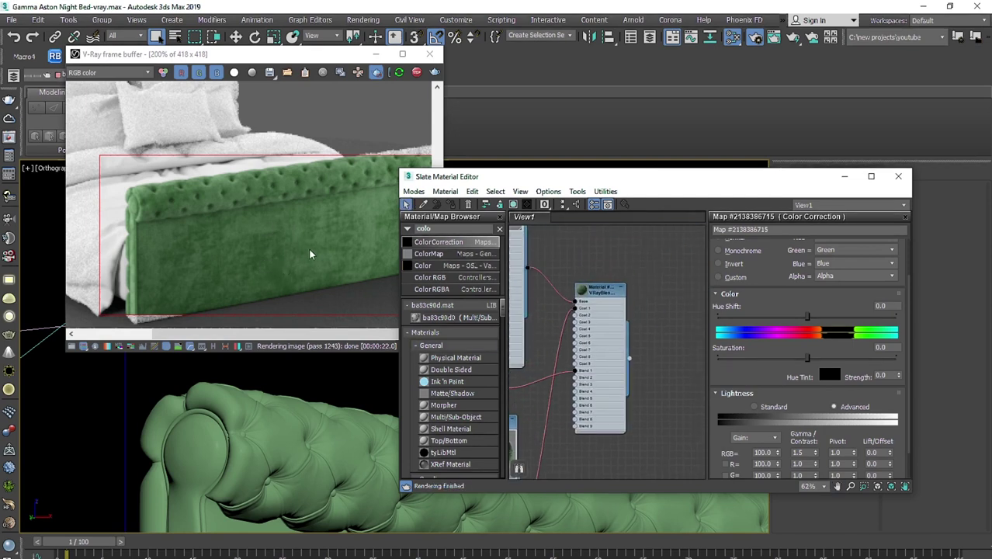
pyautogui.moveTo(575, 323); pyautogui.dragTo(647, 439, button='middle')
pyautogui.scroll(-5, 573, 300)
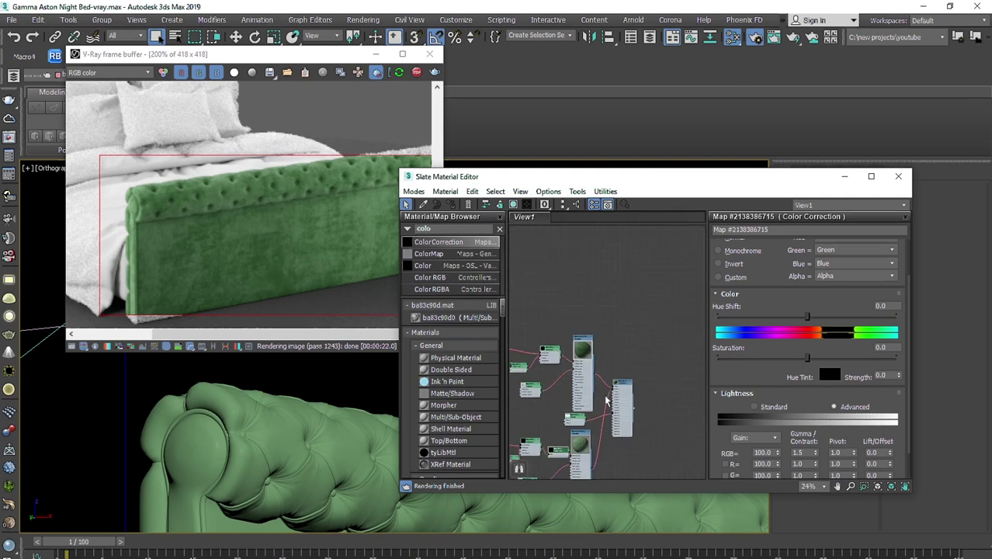
pyautogui.doubleClick(621, 365)
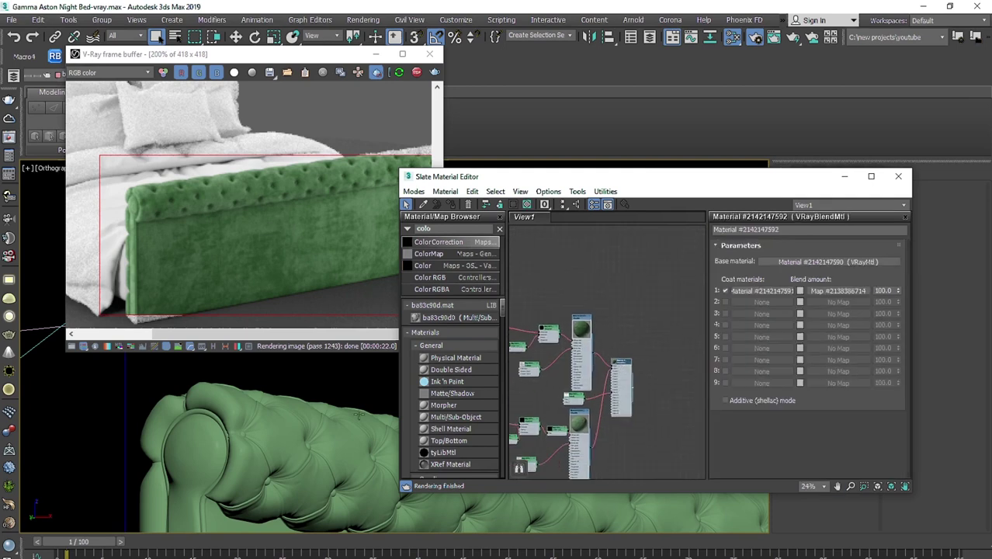
pyautogui.click(450, 206)
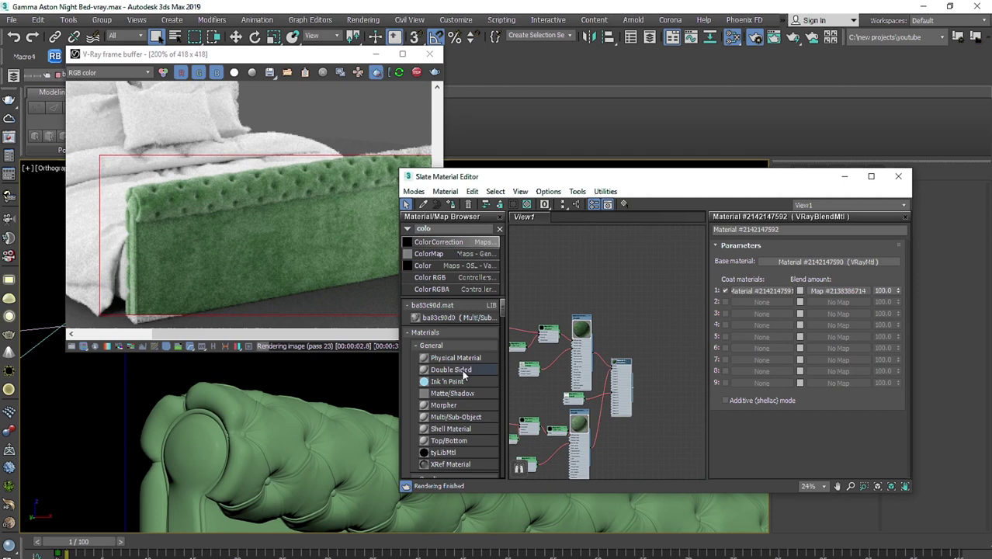
# Step: Add a point to the Falloff map's mix curve and pull it below the diagonal near the curve's upper end
pyautogui.scroll(8, 543, 405)
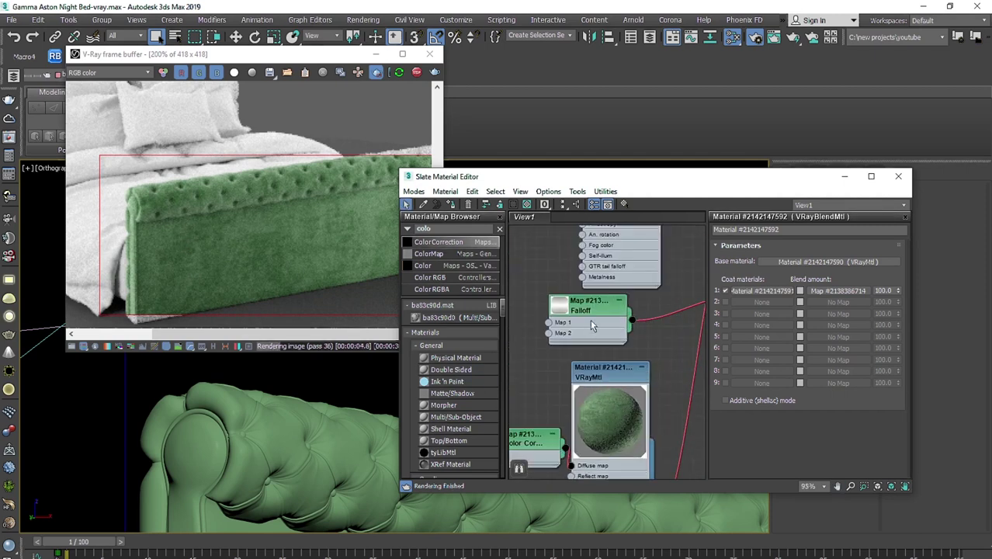
pyautogui.doubleClick(594, 308)
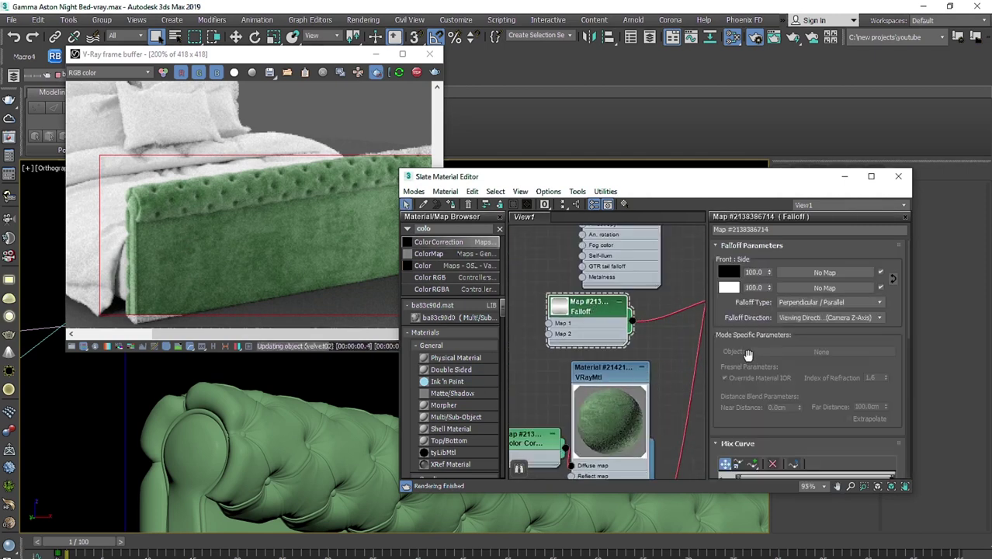
pyautogui.scroll(-3, 745, 342)
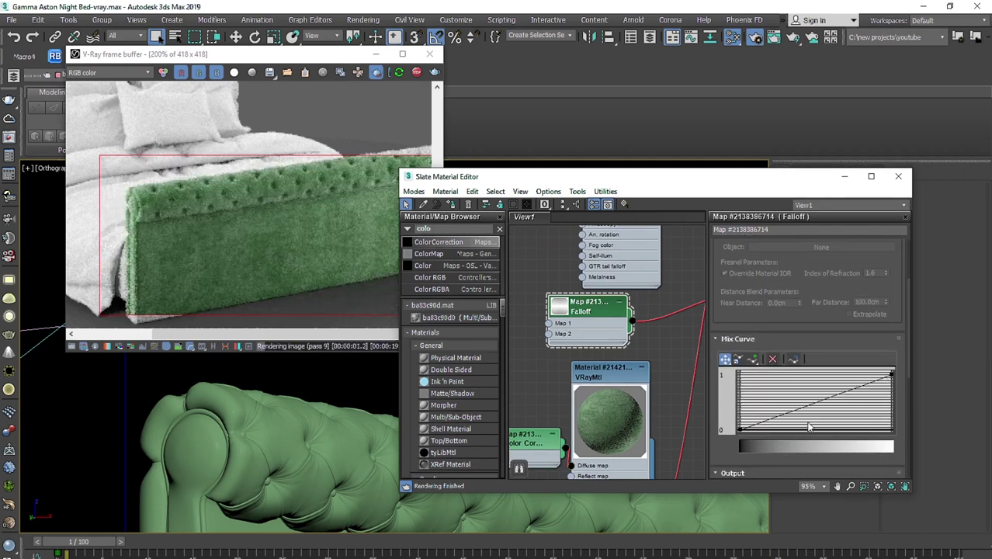
pyautogui.click(751, 360)
pyautogui.click(839, 396)
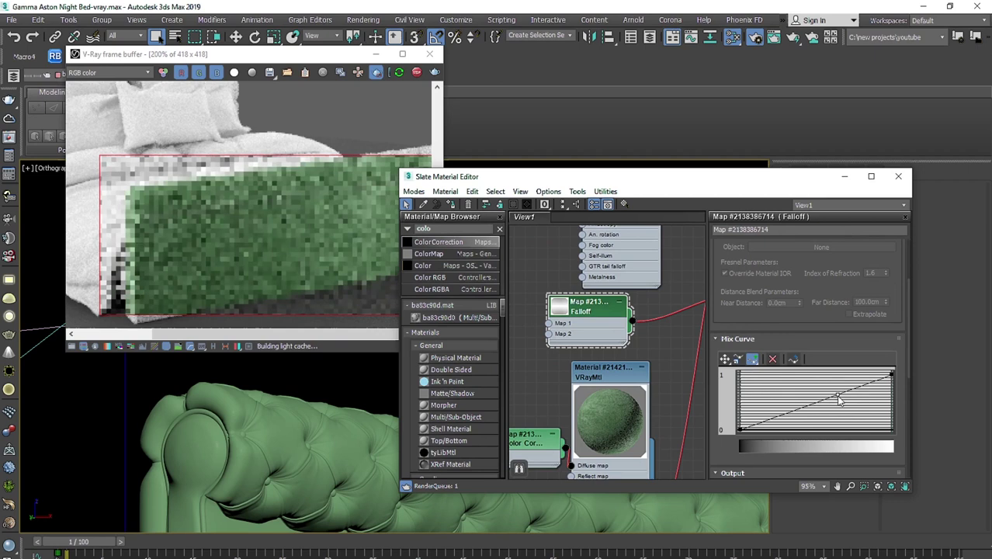
pyautogui.moveTo(650, 371); pyautogui.dragTo(622, 393, button='middle')
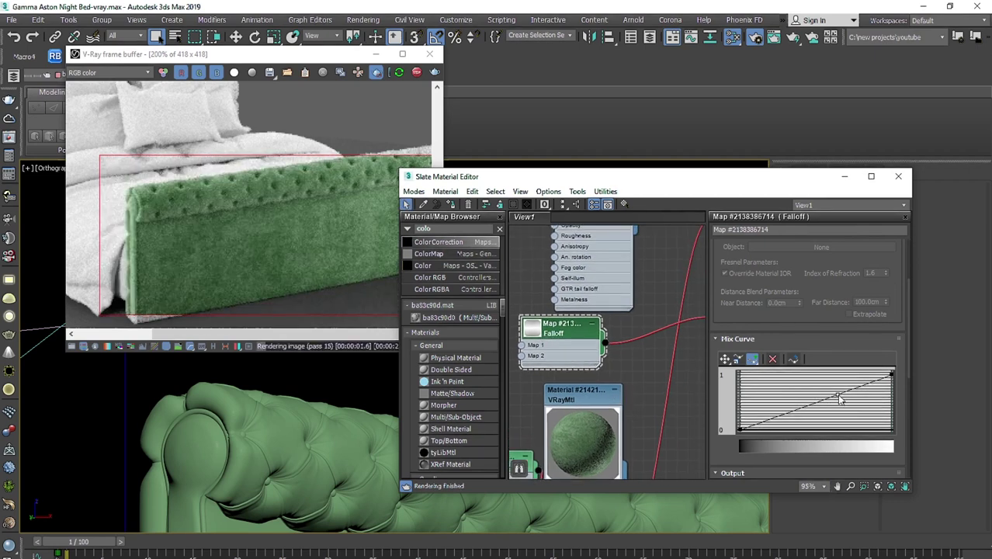
pyautogui.click(726, 359)
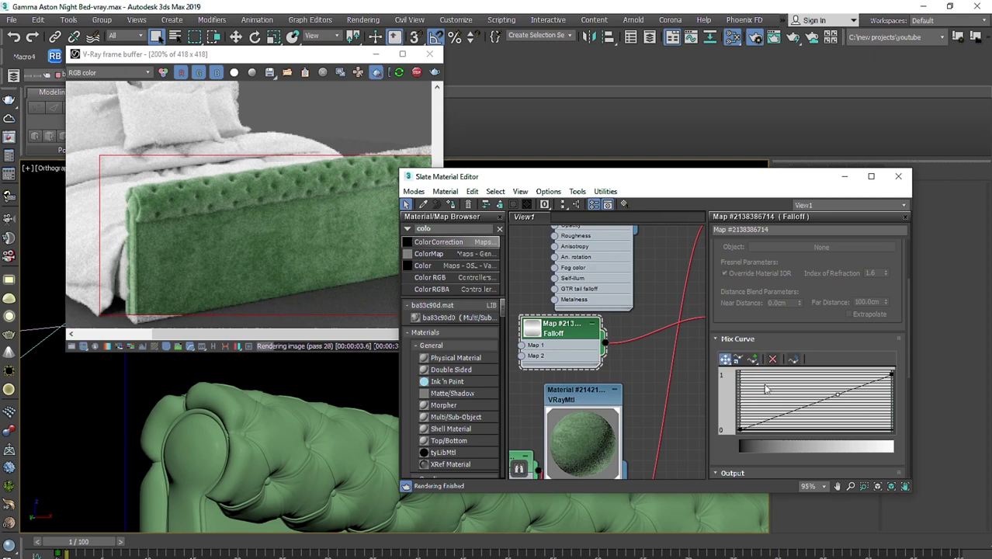
pyautogui.moveTo(837, 393)
pyautogui.mouseDown()
pyautogui.moveTo(830, 385)
pyautogui.moveTo(854, 400)
pyautogui.mouseUp()
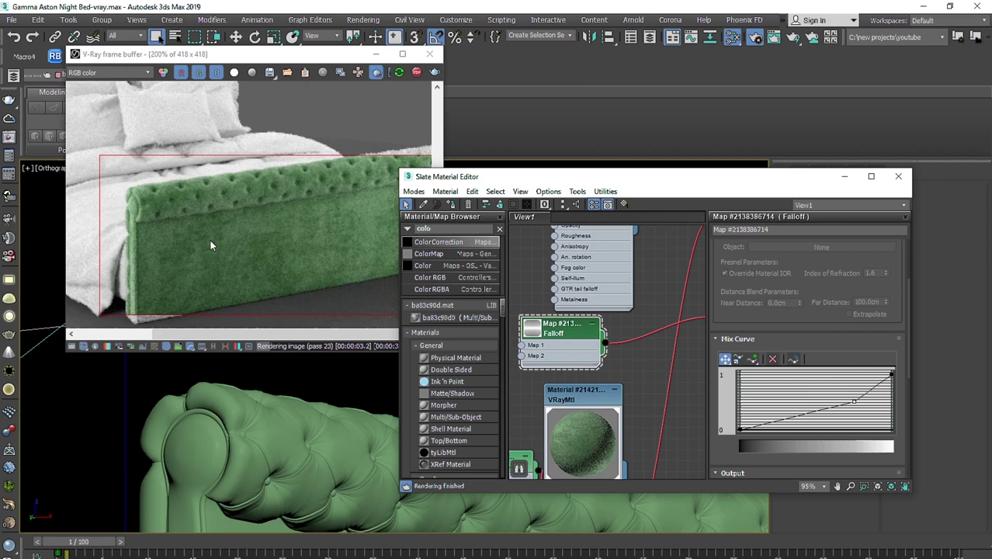
# Step: Stop the interactive render and start a production render of the region around the green footboard
pyautogui.scroll(-1, 209, 245)
pyautogui.scroll(2, 305, 269)
pyautogui.scroll(1, 237, 257)
pyautogui.scroll(-1, 237, 257)
pyautogui.scroll(-1, 187, 233)
pyautogui.scroll(1, 228, 205)
pyautogui.click(417, 72)
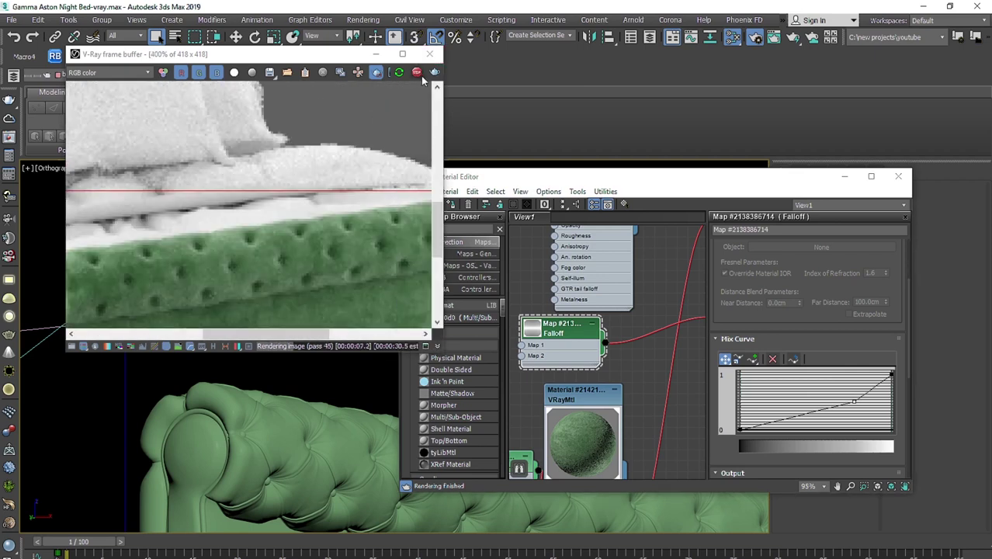
pyautogui.click(435, 73)
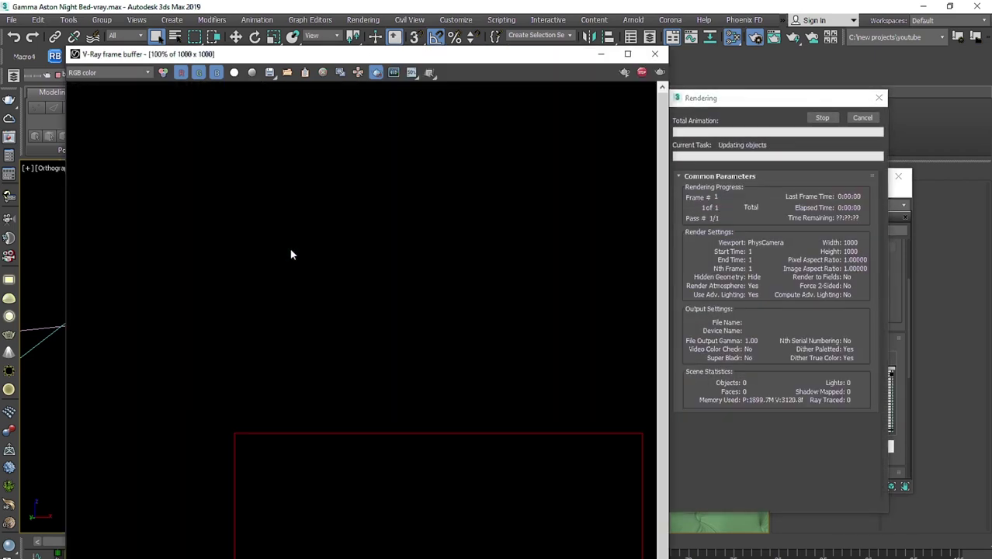
pyautogui.moveTo(445, 61); pyautogui.dragTo(385, 16)
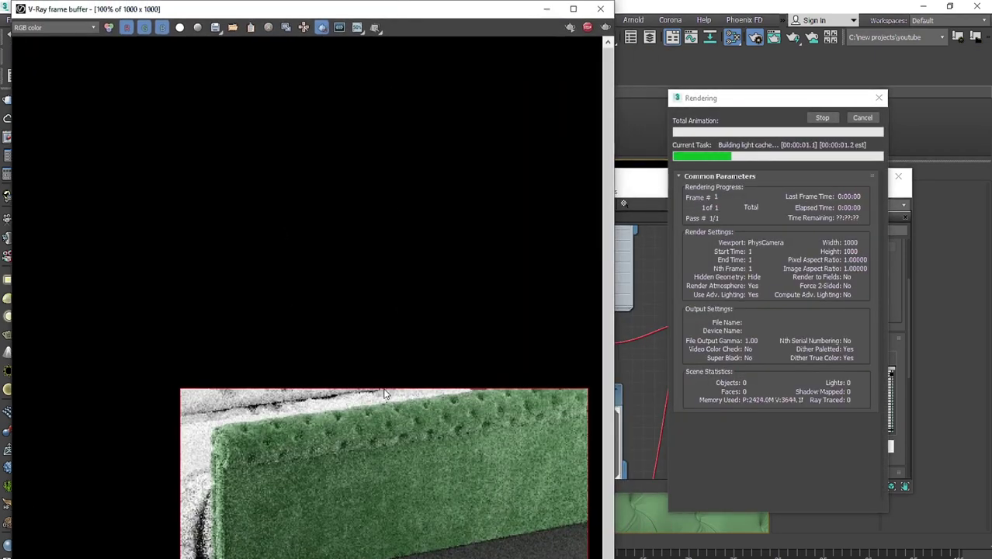
# Step: Examine the rendered green velvet up close on the tufted roll and the flat footboard panel
pyautogui.scroll(1, 354, 492)
pyautogui.scroll(1, 354, 494)
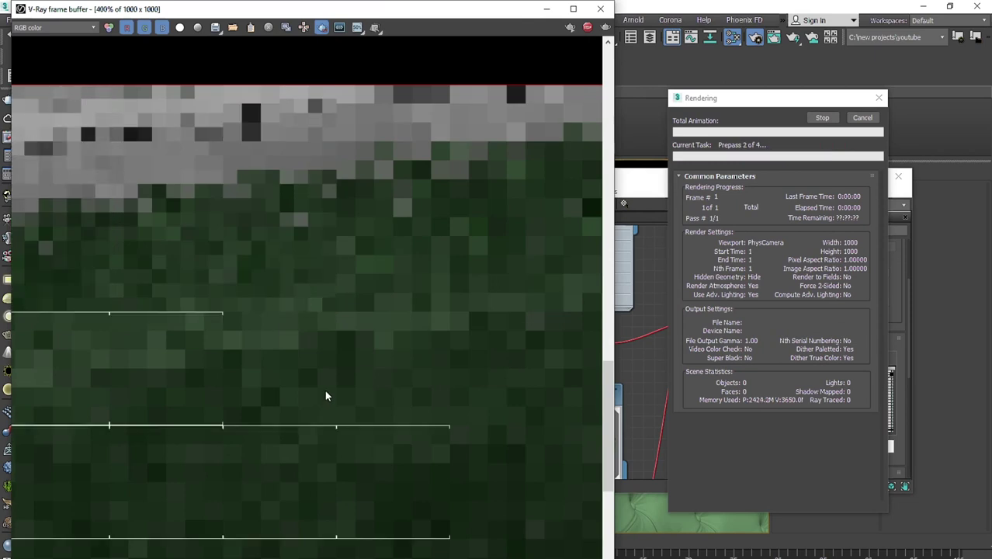
pyautogui.scroll(-1, 325, 395)
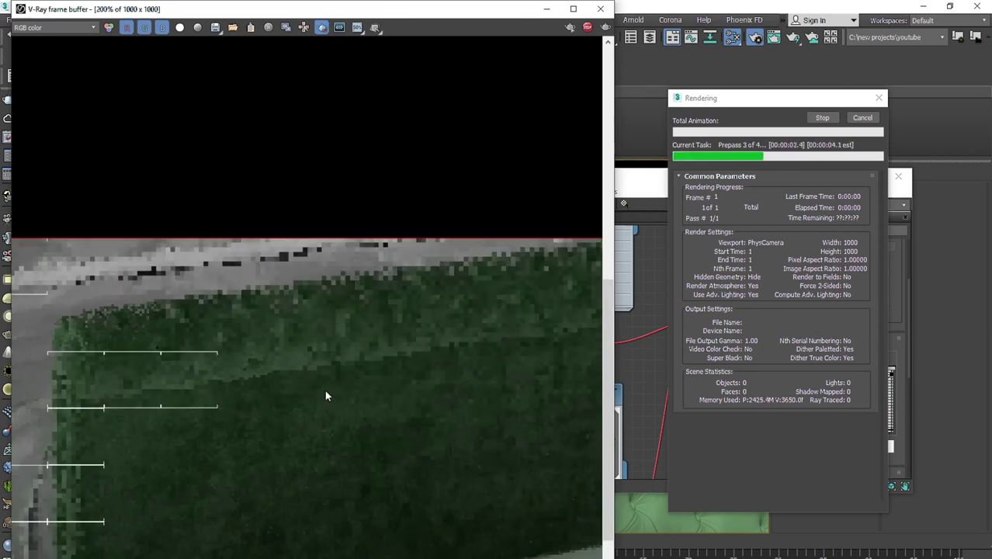
pyautogui.scroll(-1, 368, 412)
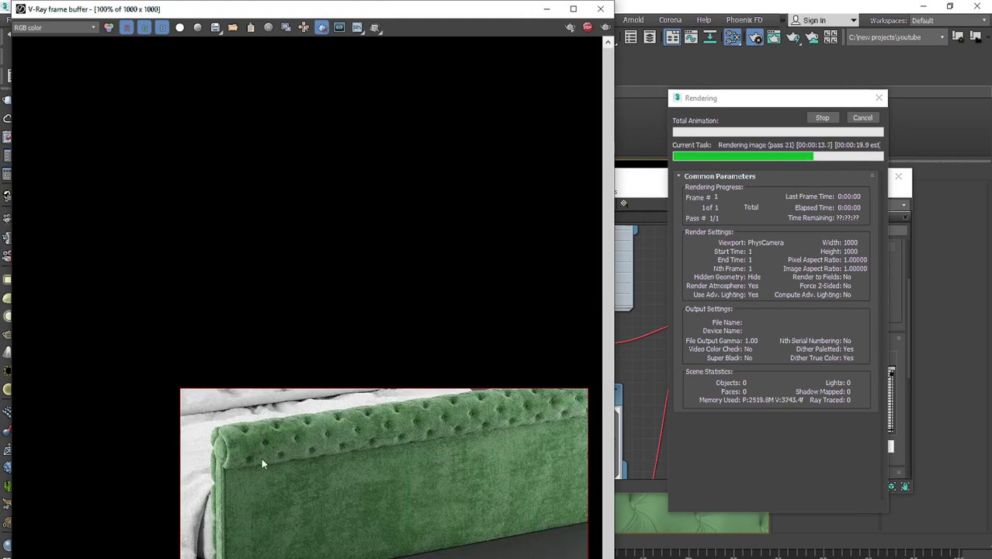
pyautogui.scroll(2, 258, 453)
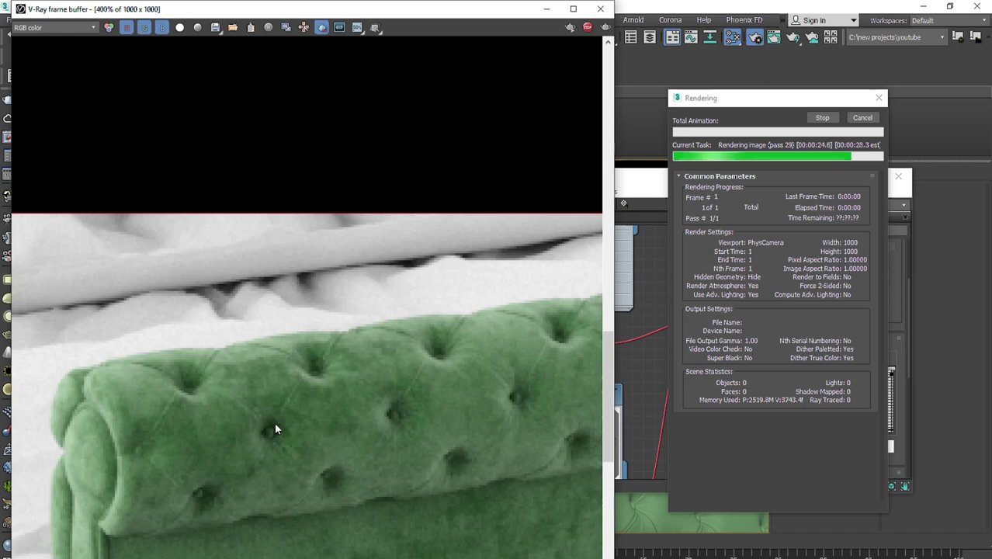
pyautogui.scroll(-2, 274, 429)
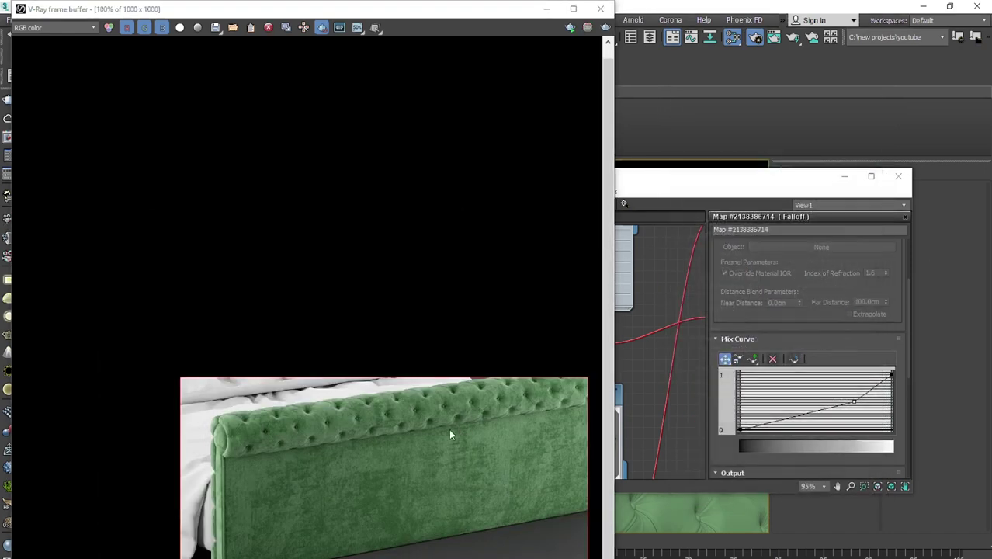
pyautogui.scroll(2, 357, 420)
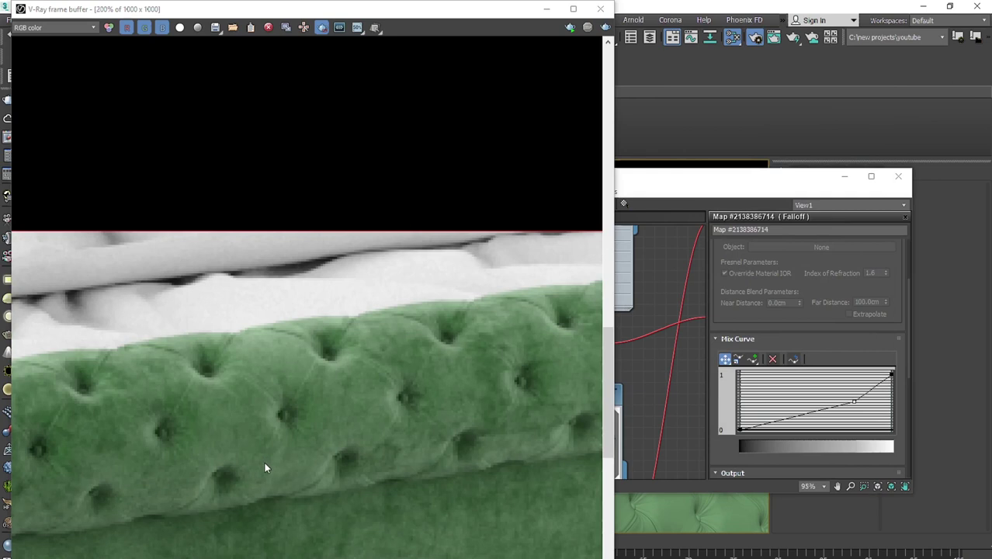
pyautogui.scroll(-1, 265, 463)
pyautogui.moveTo(262, 457); pyautogui.dragTo(264, 334, button='middle')
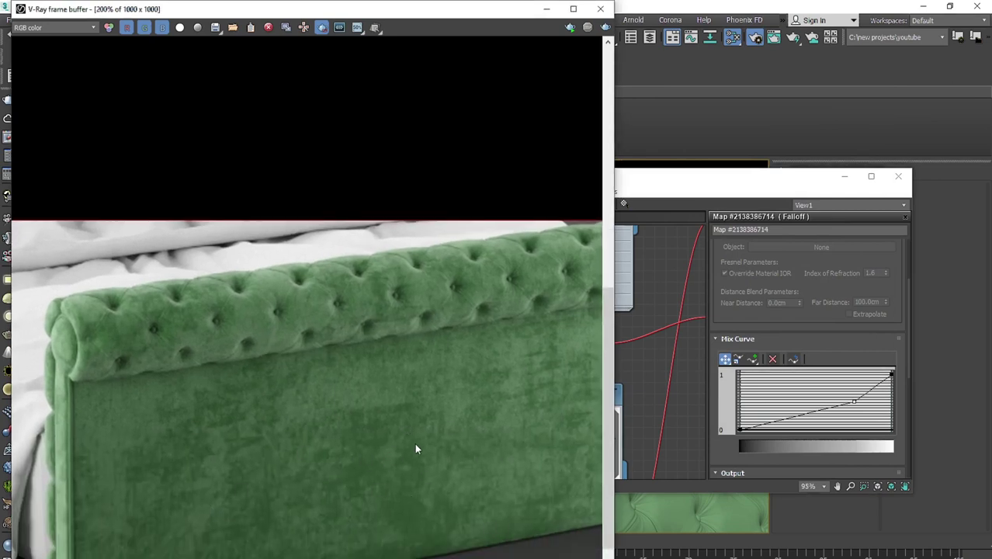
pyautogui.moveTo(415, 444); pyautogui.dragTo(285, 439, button='middle')
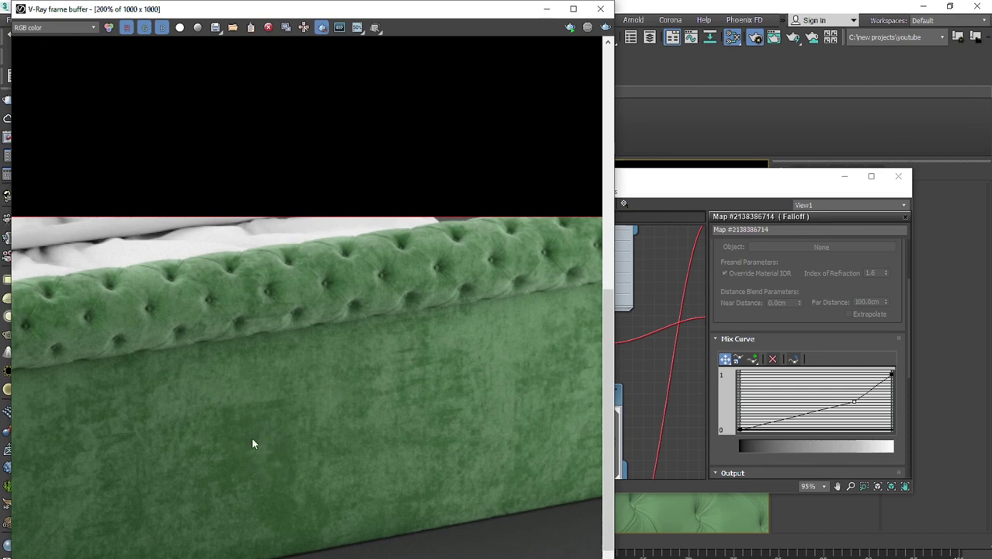
pyautogui.scroll(1, 393, 280)
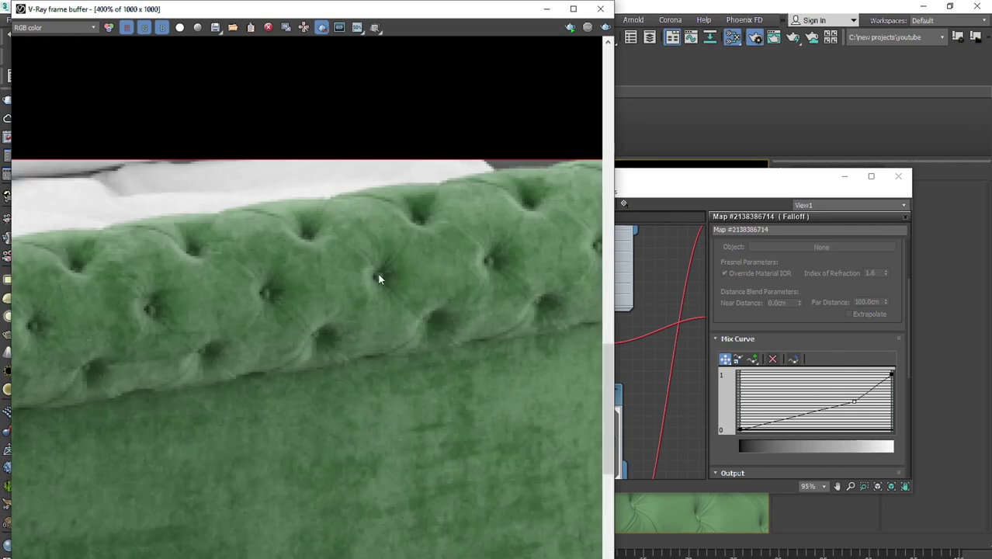
pyautogui.press('m')
pyautogui.moveTo(527, 183); pyautogui.dragTo(791, 314)
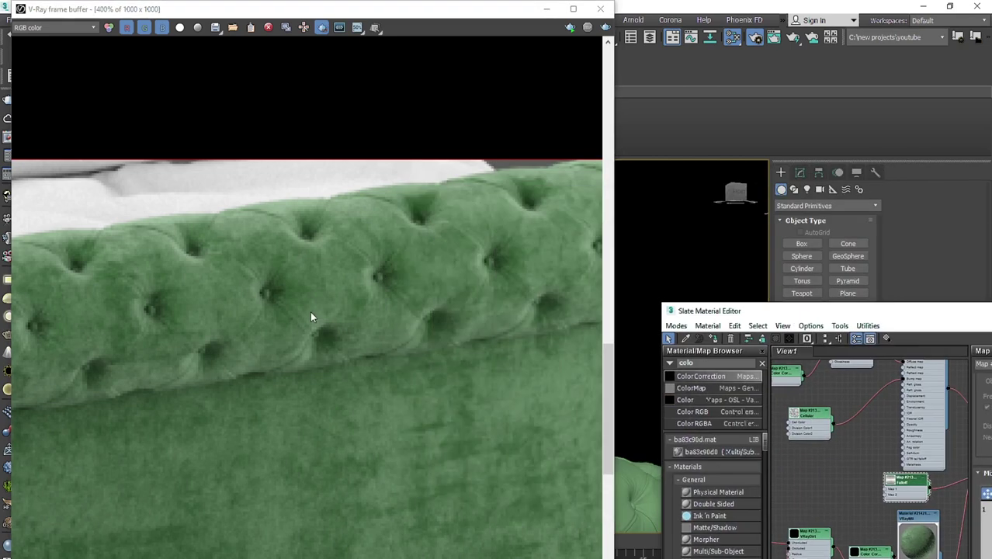
pyautogui.scroll(-2, 286, 487)
pyautogui.moveTo(288, 489); pyautogui.dragTo(291, 386, button='middle')
pyautogui.scroll(2, 291, 475)
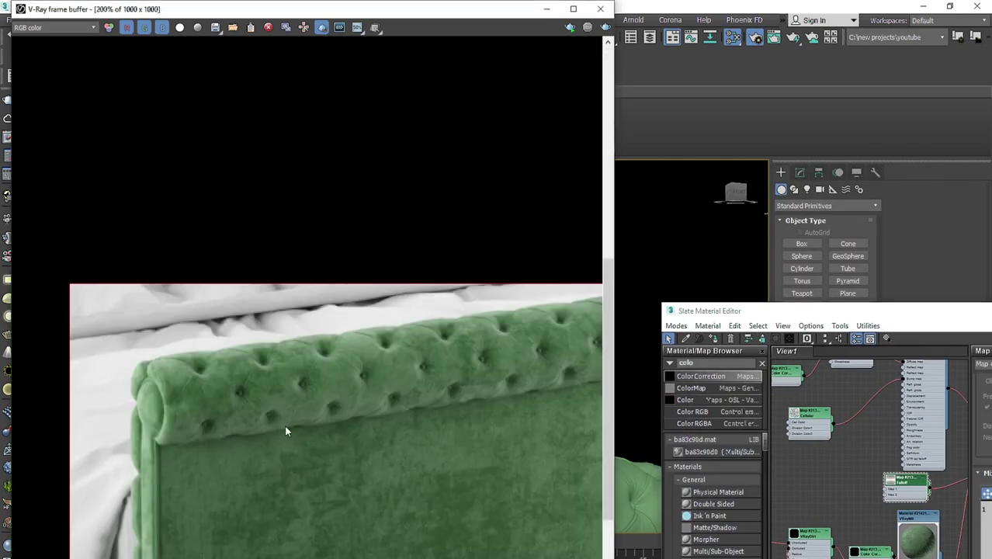
# Step: Review the node graph of both velvet materials, from the VRayBlendMtl back to the source VRayColor map
pyautogui.moveTo(856, 312); pyautogui.dragTo(624, 181)
pyautogui.scroll(-3, 652, 322)
pyautogui.moveTo(646, 344); pyautogui.dragTo(660, 340, button='middle')
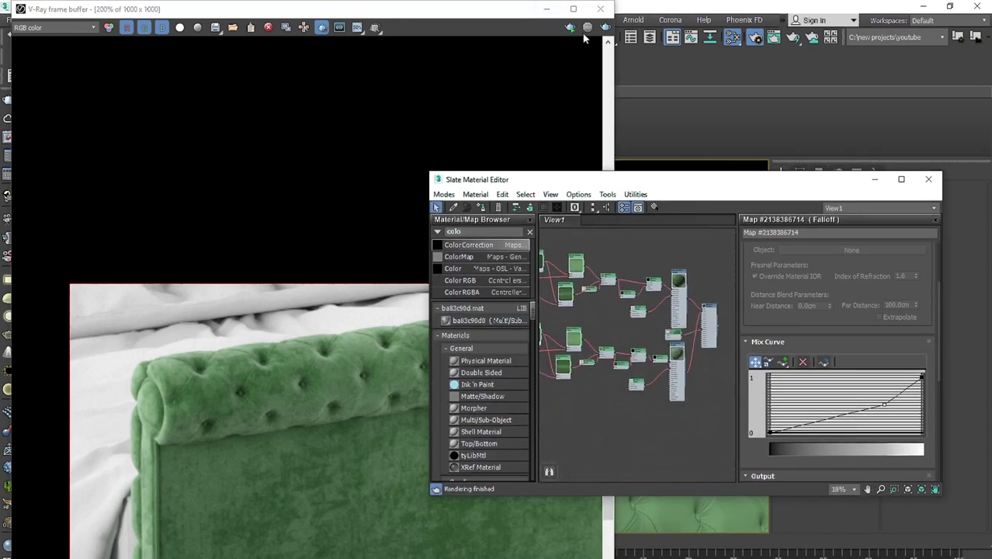
pyautogui.scroll(-4, 627, 335)
pyautogui.scroll(4, 627, 335)
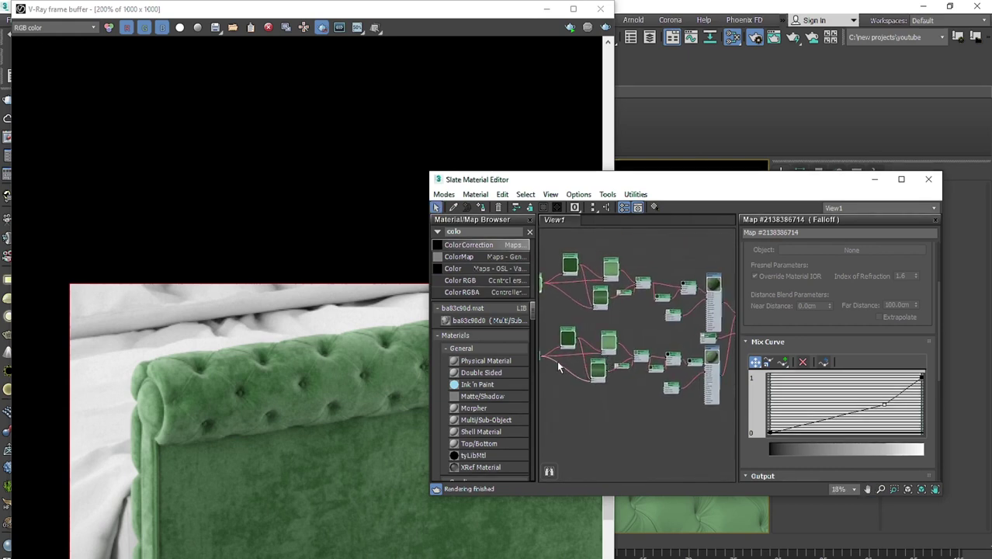
pyautogui.scroll(-3, 629, 370)
pyautogui.scroll(2, 643, 368)
pyautogui.scroll(4, 642, 369)
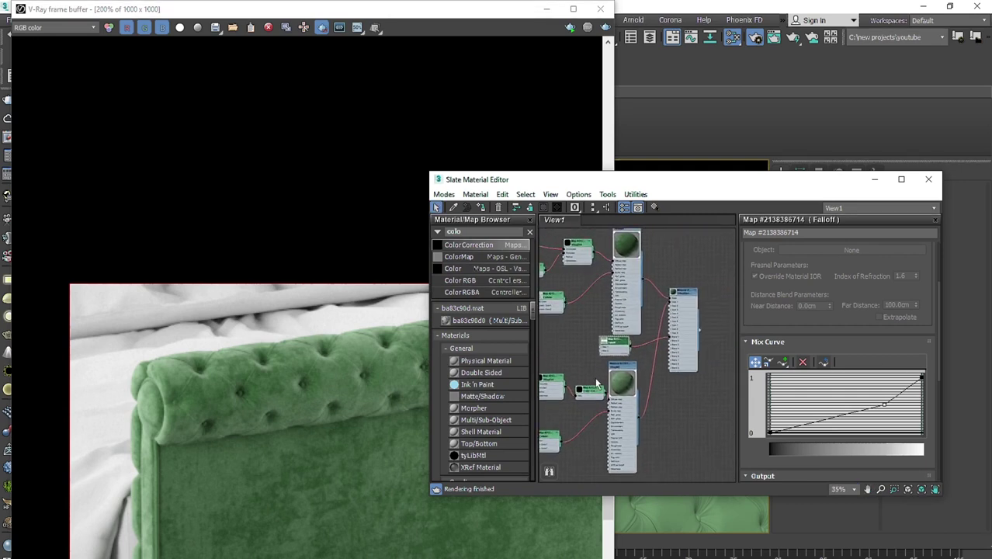
pyautogui.scroll(-2, 614, 390)
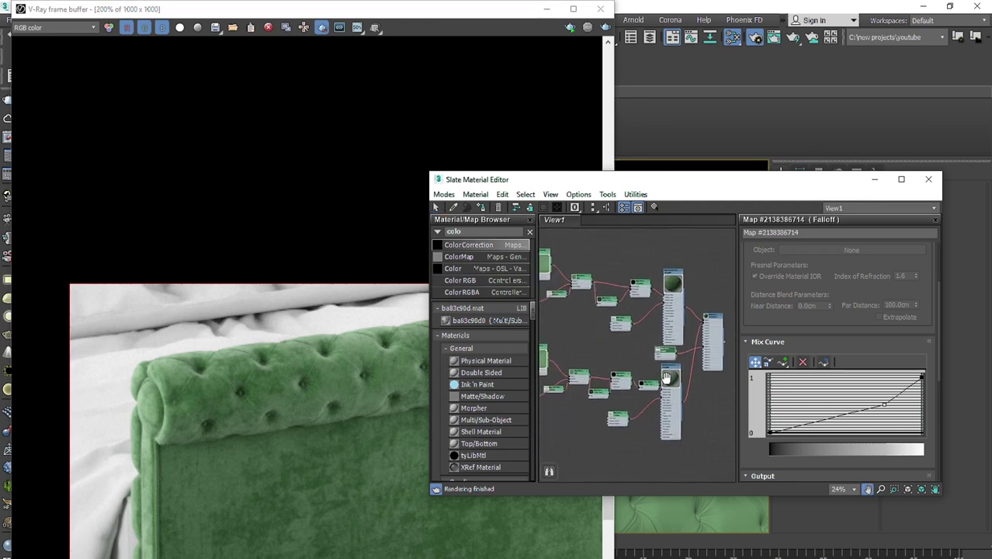
pyautogui.scroll(-1, 372, 485)
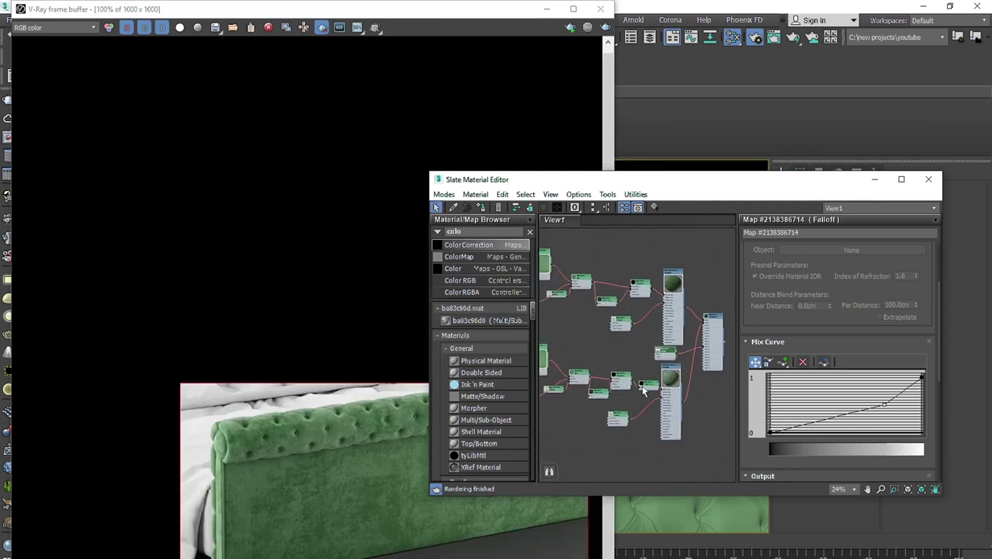
pyautogui.scroll(-3, 644, 389)
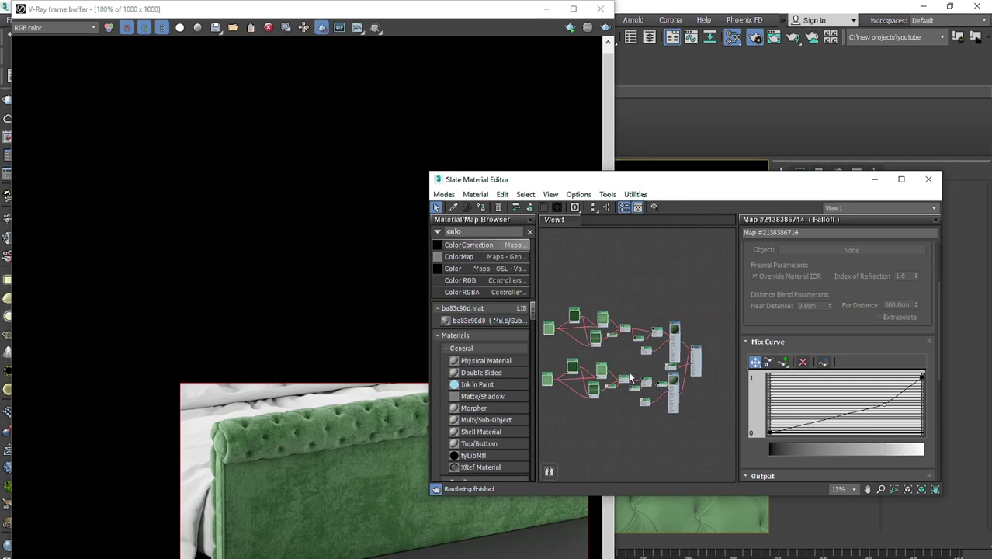
pyautogui.moveTo(625, 392)
pyautogui.mouseDown(button='middle')
pyautogui.moveTo(650, 383)
pyautogui.moveTo(625, 380)
pyautogui.mouseUp(button='middle')
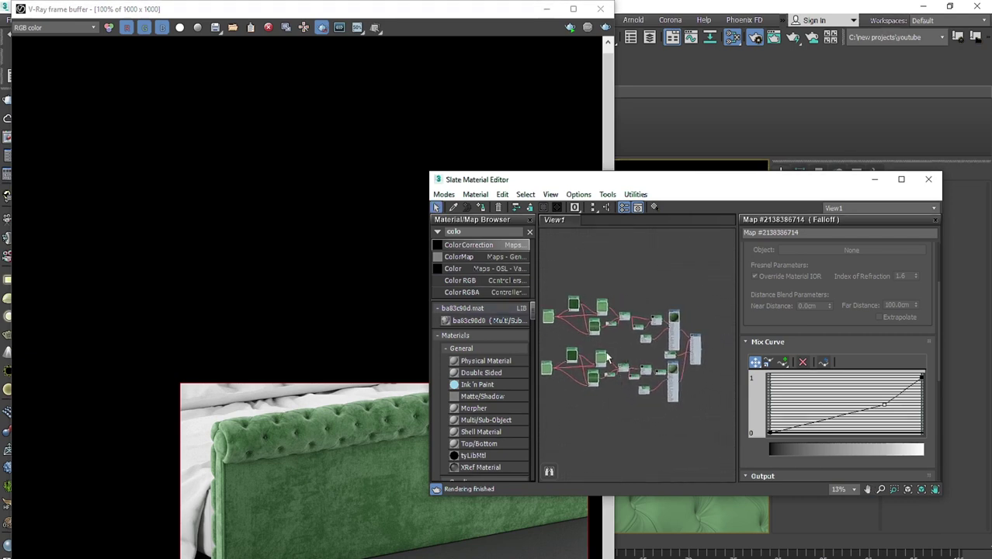
pyautogui.scroll(6, 606, 357)
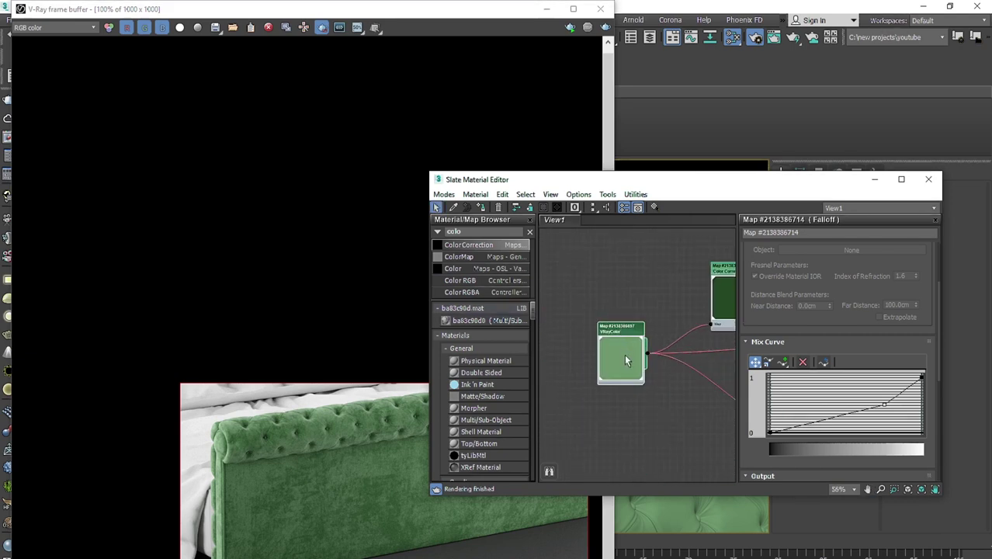
pyautogui.scroll(1, 624, 354)
pyautogui.rightClick(567, 249)
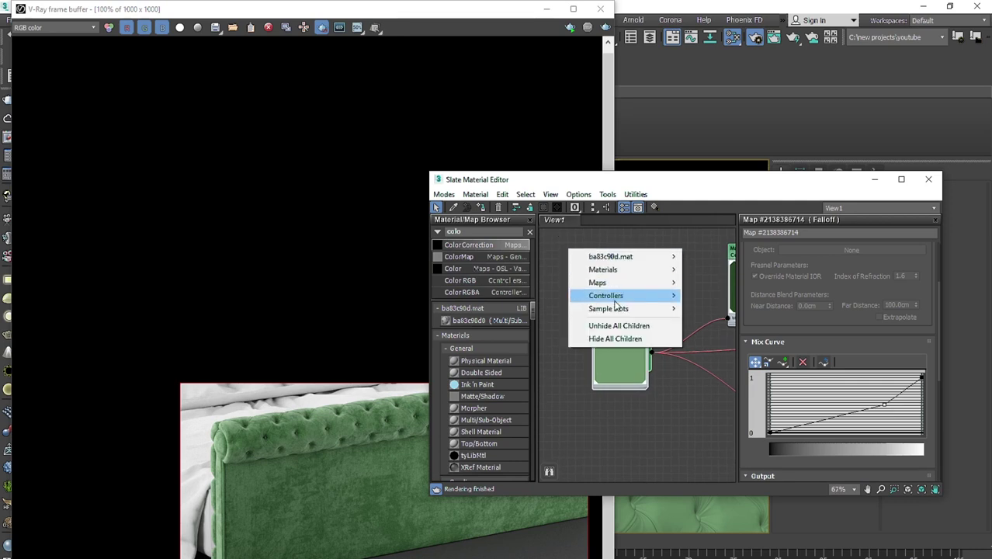
pyautogui.click(557, 269)
# Step: Close the V-Ray frame buffer and switch the production renderer to CoronaRenderer in Render Setup
pyautogui.click(600, 8)
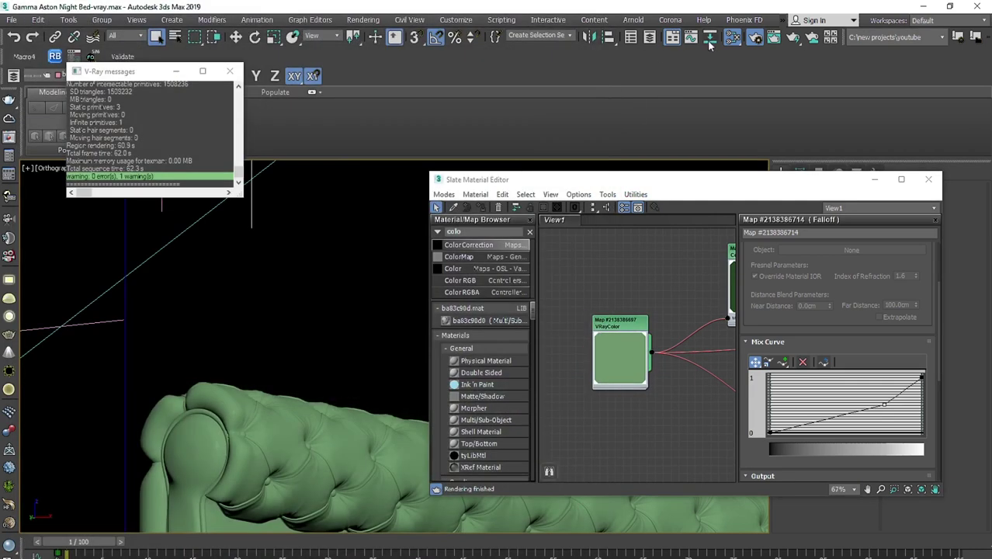
pyautogui.click(747, 19)
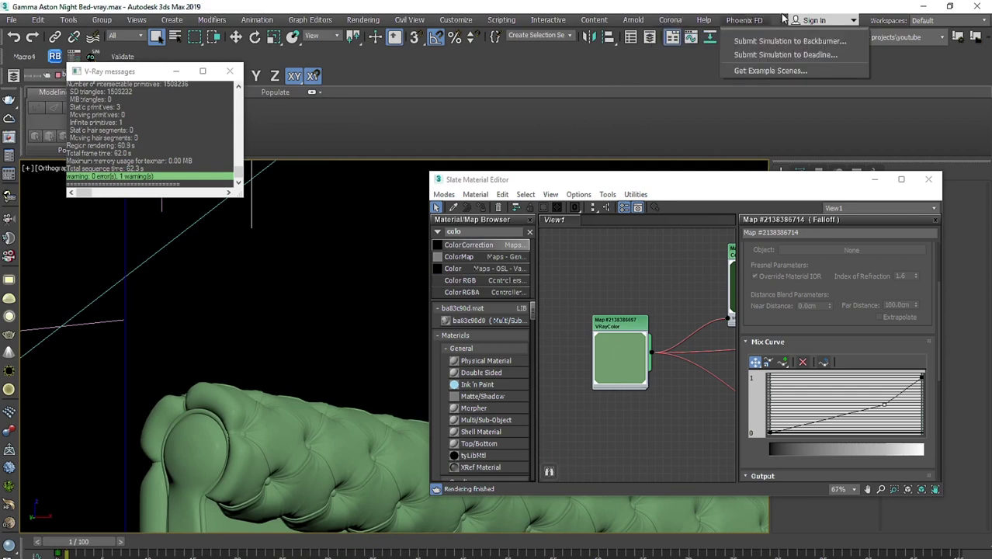
pyautogui.click(708, 70)
pyautogui.click(752, 40)
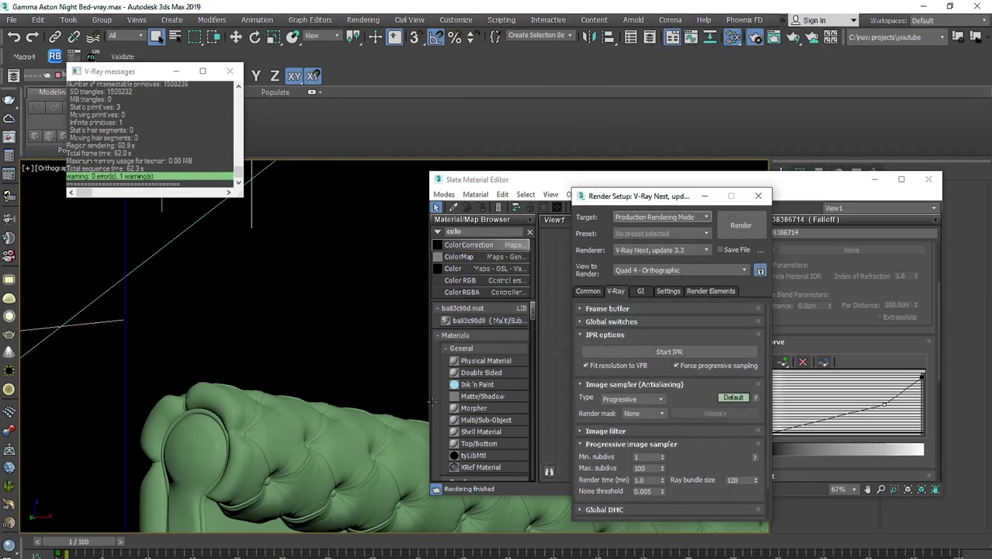
pyautogui.moveTo(662, 198); pyautogui.dragTo(245, 144)
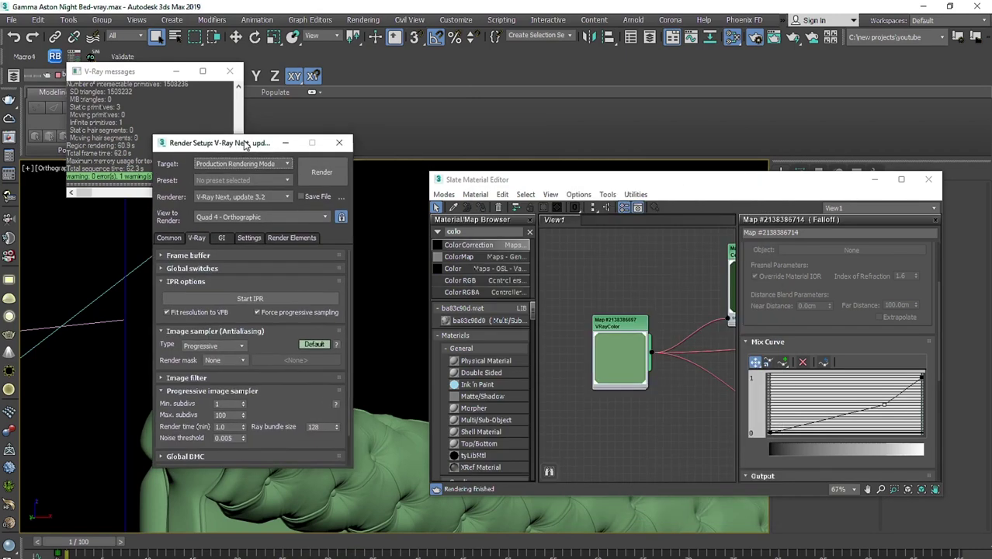
pyautogui.click(254, 197)
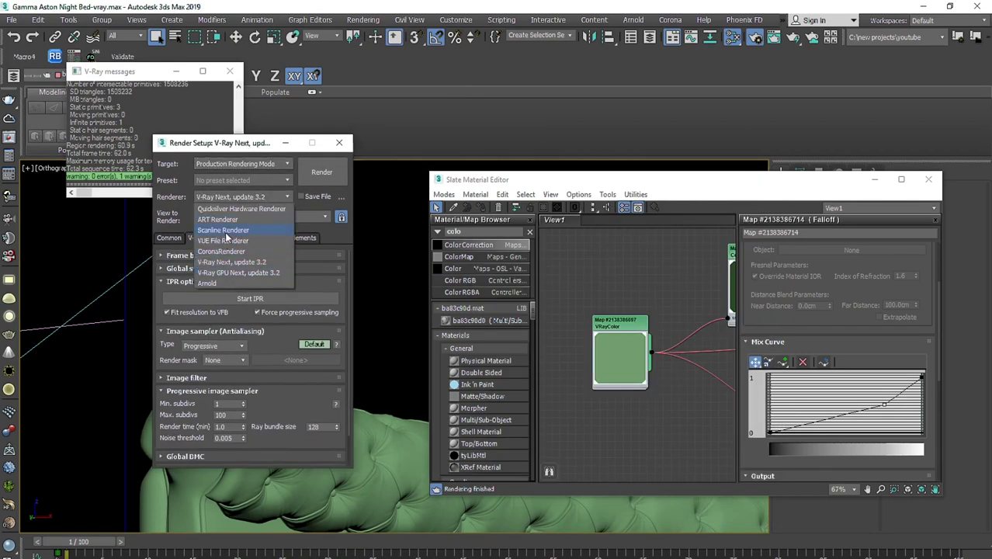
pyautogui.click(227, 252)
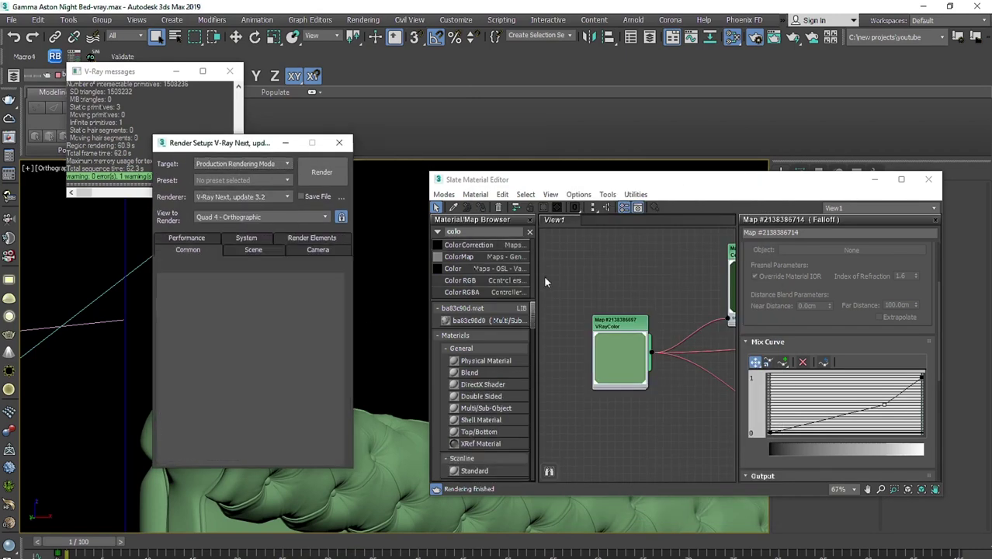
# Step: Add a CoronaColor map directly above the VRayColor node and show its parameters
pyautogui.rightClick(611, 301)
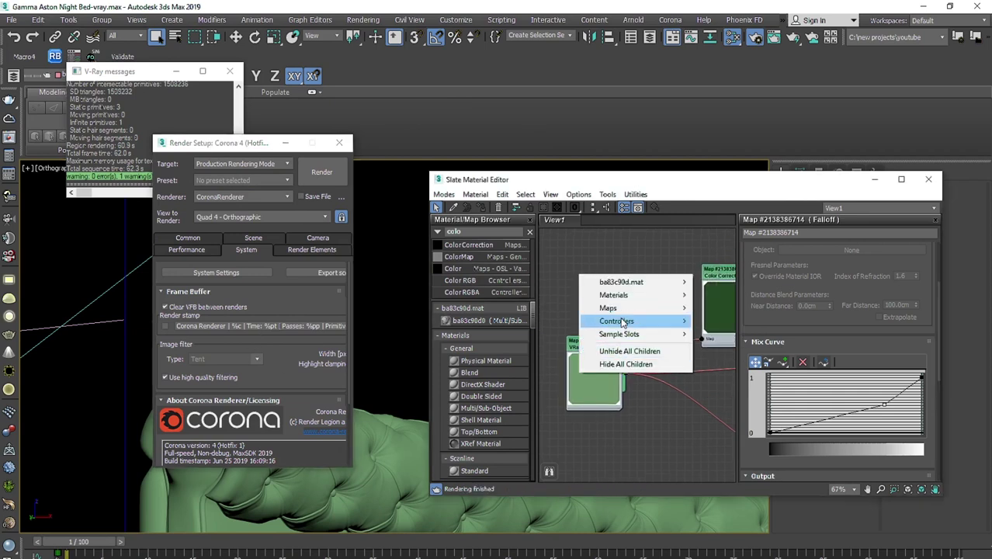
pyautogui.moveTo(630, 304)
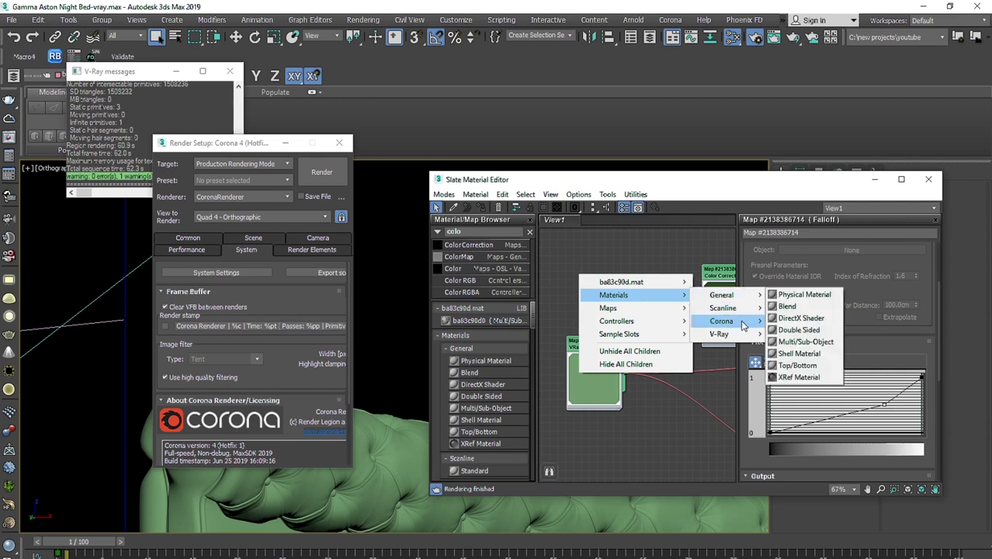
pyautogui.moveTo(741, 323)
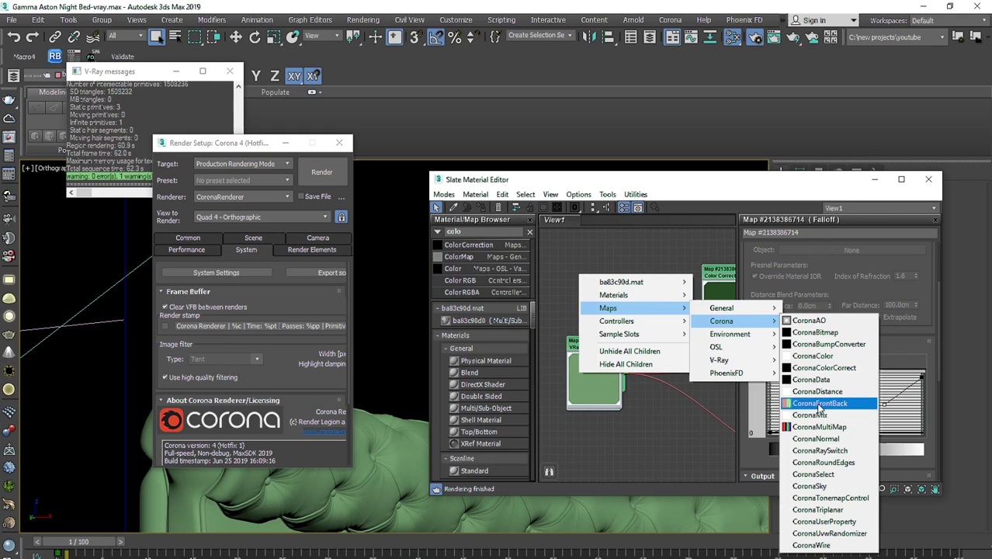
pyautogui.click(813, 355)
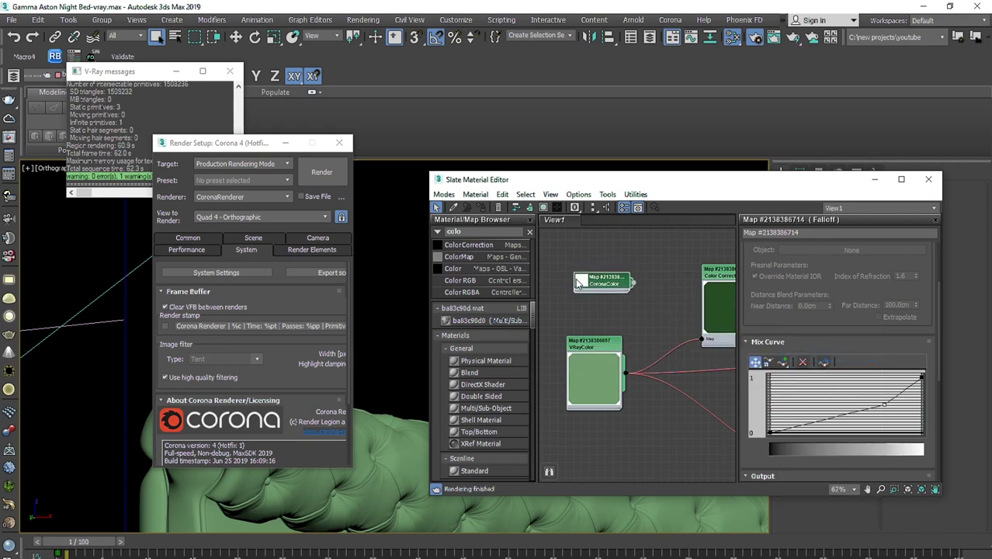
pyautogui.doubleClick(579, 283)
pyautogui.moveTo(598, 284); pyautogui.dragTo(592, 268)
pyautogui.doubleClick(592, 272)
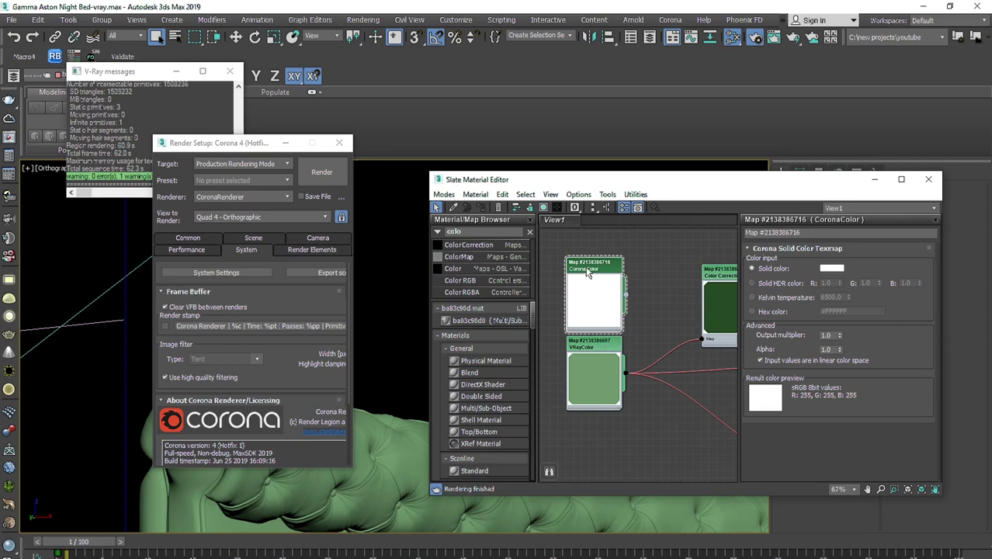
# Step: Set the CoronaColor's solid color to the green sampled from the VRayColor node's preview
pyautogui.click(834, 268)
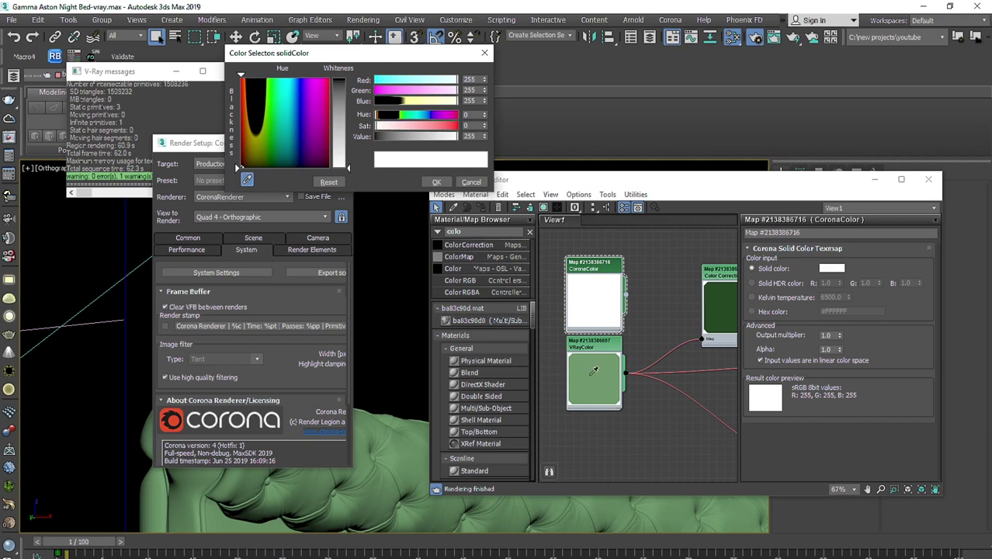
pyautogui.click(594, 373)
pyautogui.click(436, 181)
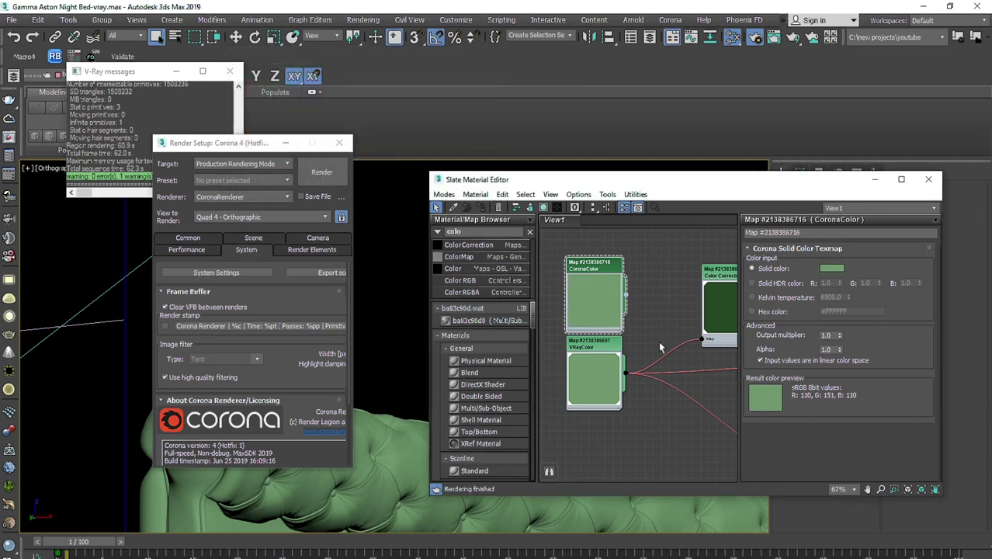
# Step: Review the node graph from the Color Correction map through to the VRayDirt map feeding the first VRayMtl
pyautogui.moveTo(725, 300); pyautogui.dragTo(630, 299, button='middle')
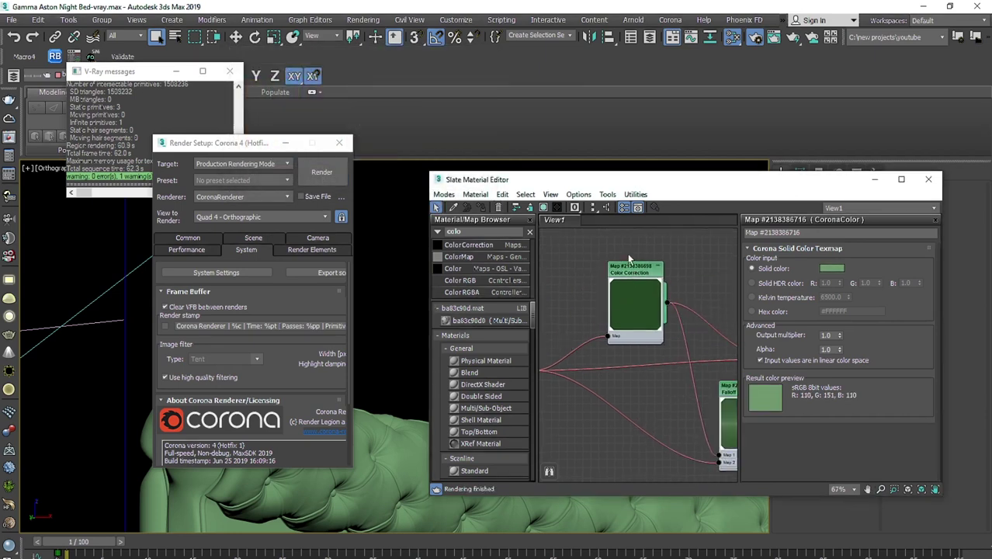
pyautogui.moveTo(630, 259); pyautogui.dragTo(617, 309, button='middle')
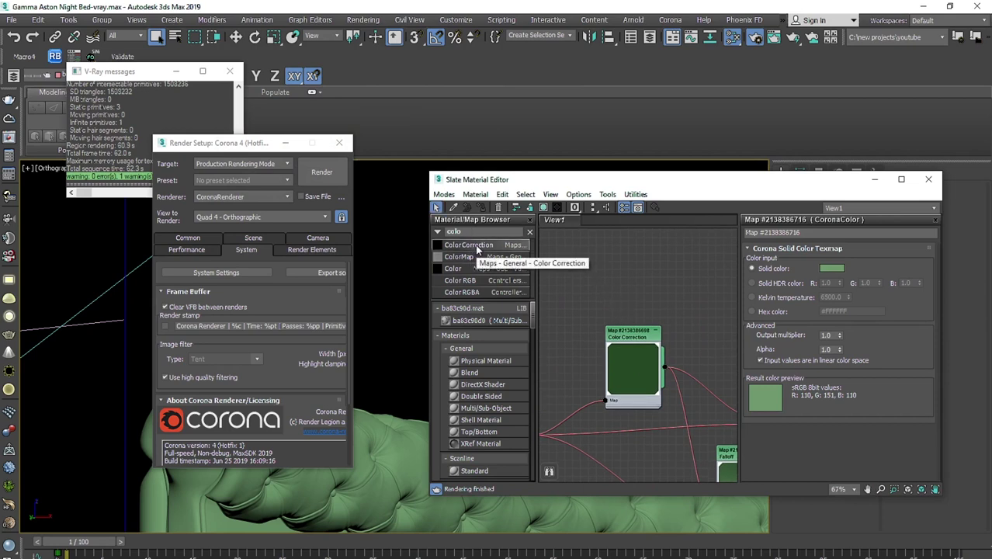
pyautogui.moveTo(650, 402); pyautogui.dragTo(564, 306, button='middle')
pyautogui.moveTo(692, 334); pyautogui.dragTo(621, 321, button='middle')
pyautogui.rightClick(603, 261)
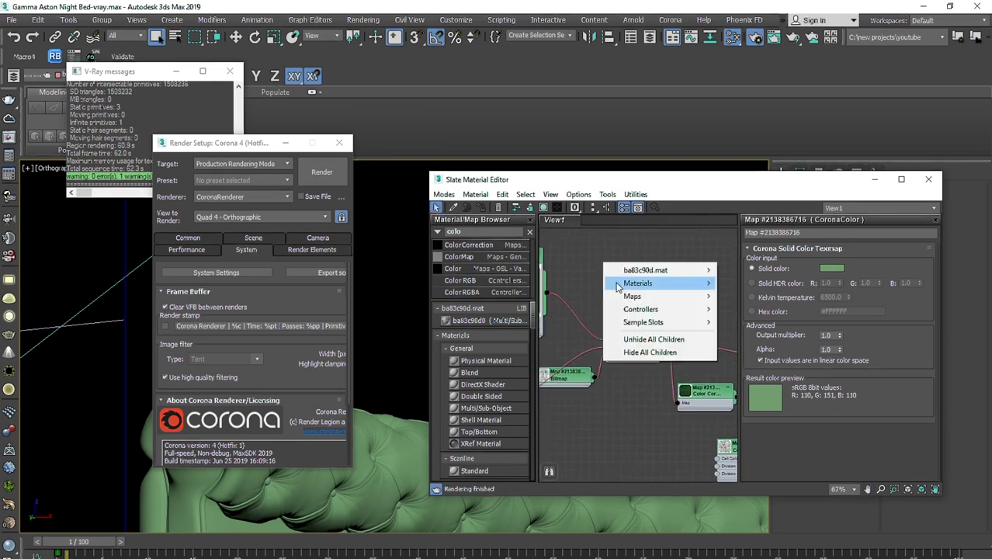
pyautogui.click(593, 268)
pyautogui.moveTo(627, 318); pyautogui.dragTo(587, 266, button='middle')
pyautogui.moveTo(645, 352); pyautogui.dragTo(611, 343, button='middle')
pyautogui.moveTo(677, 344); pyautogui.dragTo(561, 350, button='middle')
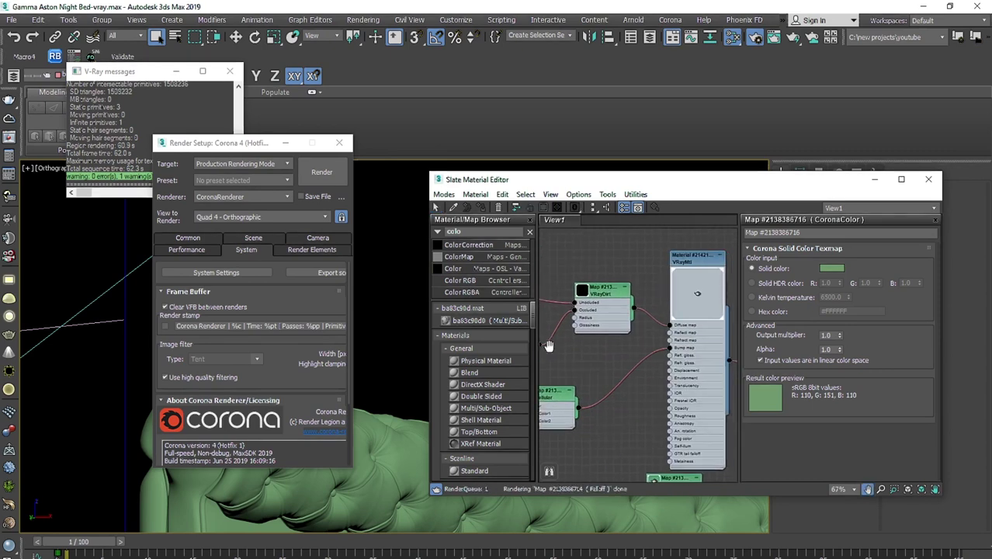
# Step: Add a CoronaAO map and place it just above the VRayDirt node
pyautogui.moveTo(579, 251); pyautogui.dragTo(607, 283, button='middle')
pyautogui.rightClick(607, 283)
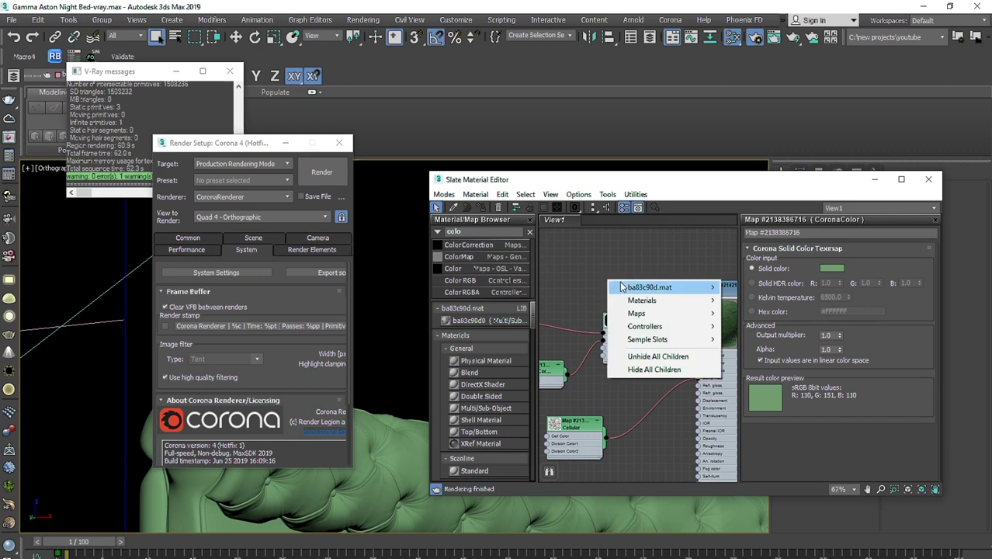
pyautogui.moveTo(669, 315)
pyautogui.moveTo(779, 330)
pyautogui.click(848, 326)
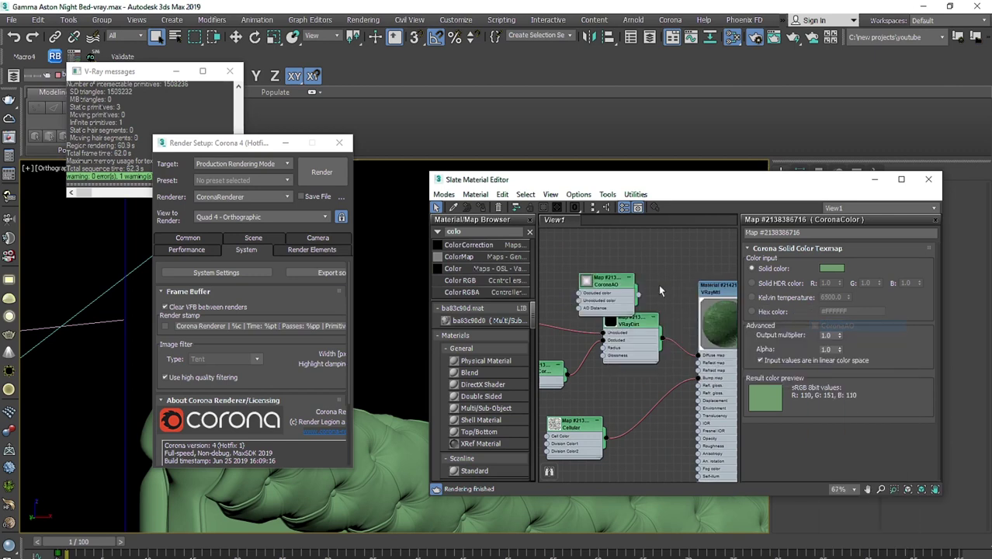
pyautogui.moveTo(608, 284); pyautogui.dragTo(624, 270)
pyautogui.scroll(3, 602, 292)
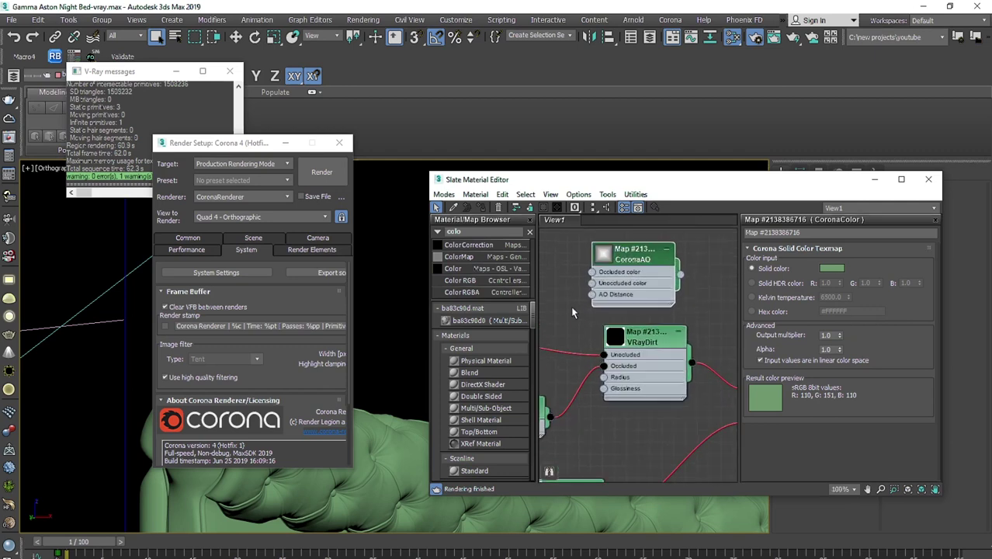
# Step: Compare the CoronaAO map's parameters with those of the VRayDirt map
pyautogui.doubleClick(629, 264)
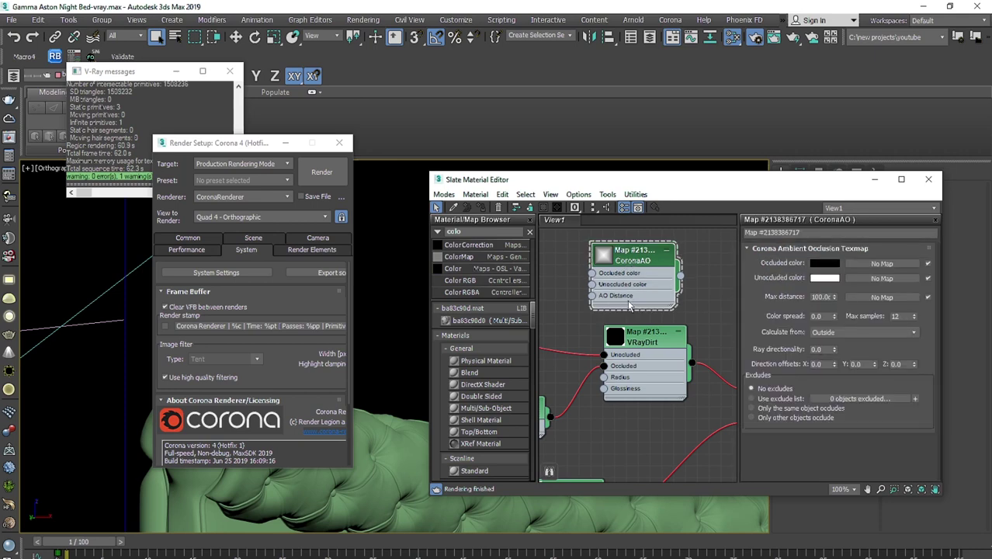
pyautogui.doubleClick(648, 339)
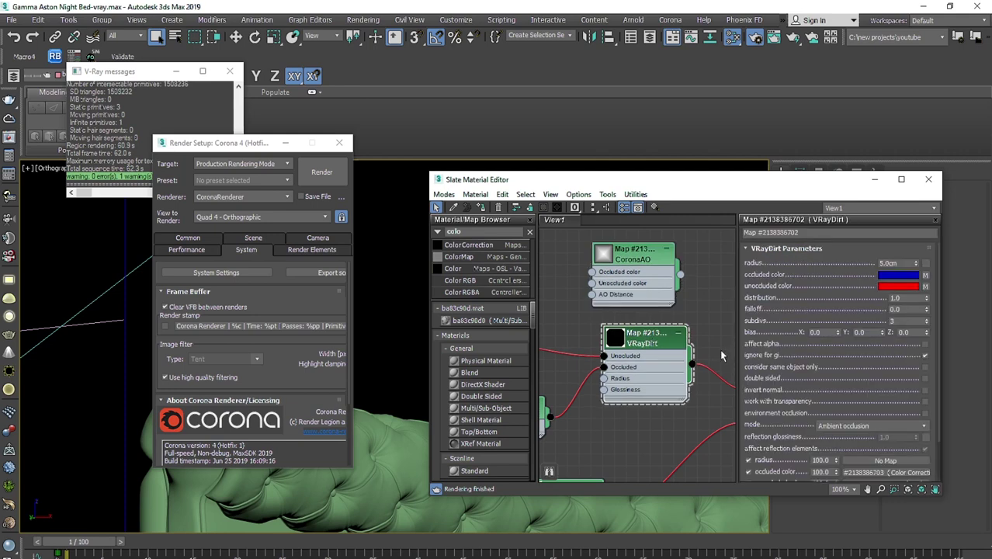
pyautogui.moveTo(775, 365); pyautogui.dragTo(755, 320)
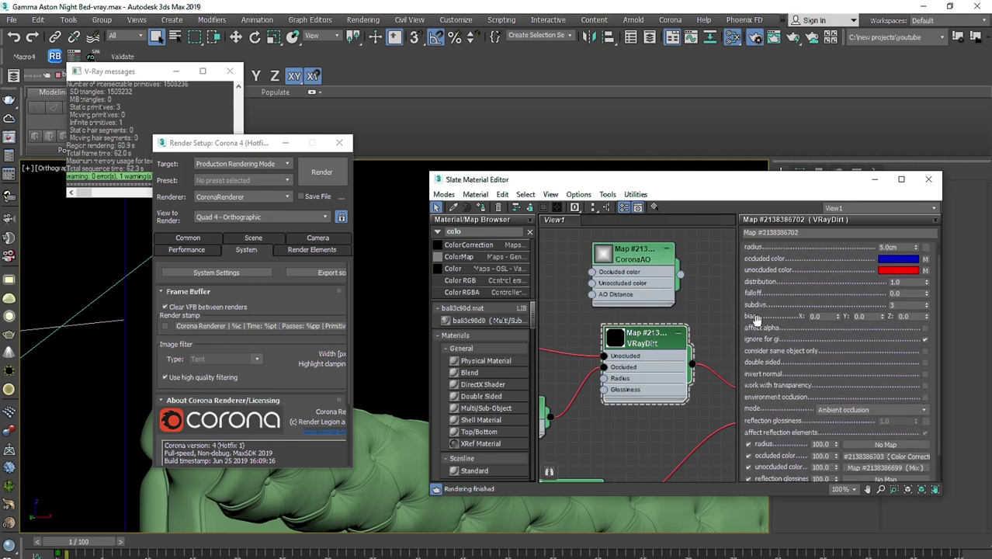
pyautogui.moveTo(638, 291); pyautogui.dragTo(618, 342, button='middle')
pyautogui.doubleClick(629, 308)
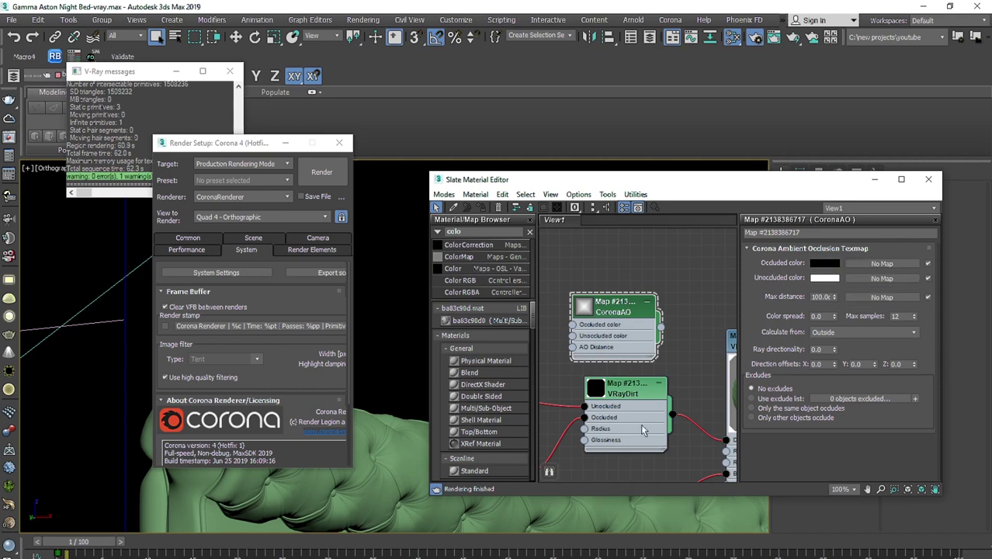
# Step: Connect the Mix map to the CoronaAO's unoccluded color and the Color Correction map to its occluded color
pyautogui.moveTo(610, 431); pyautogui.dragTo(636, 417, button='middle')
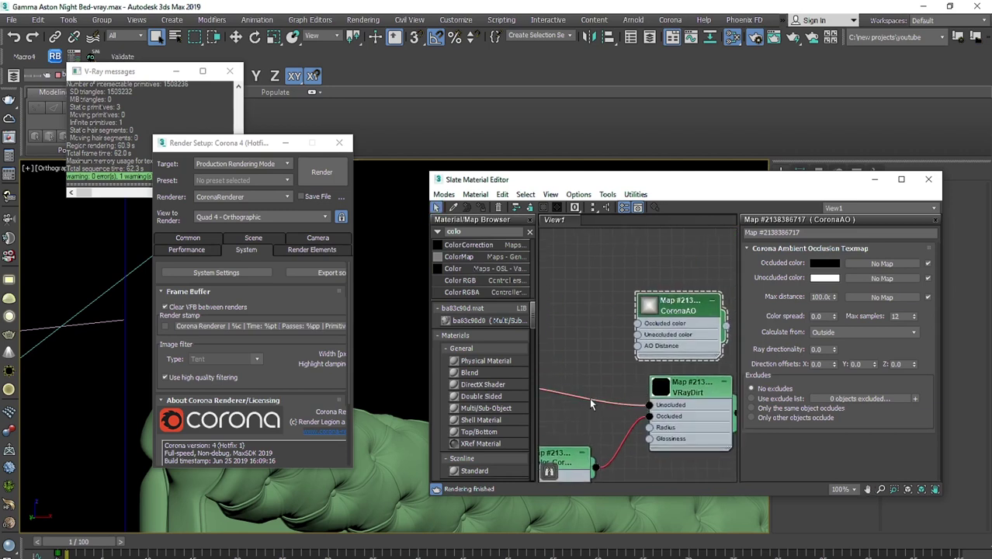
pyautogui.moveTo(555, 397); pyautogui.dragTo(607, 390, button='middle')
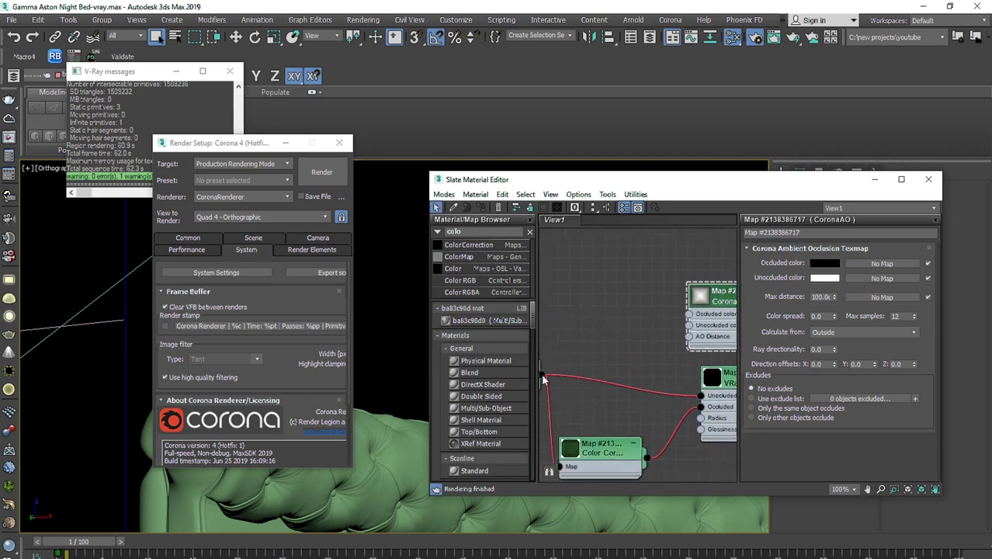
pyautogui.moveTo(543, 378); pyautogui.dragTo(689, 314)
pyautogui.moveTo(647, 458); pyautogui.dragTo(627, 441, button='middle')
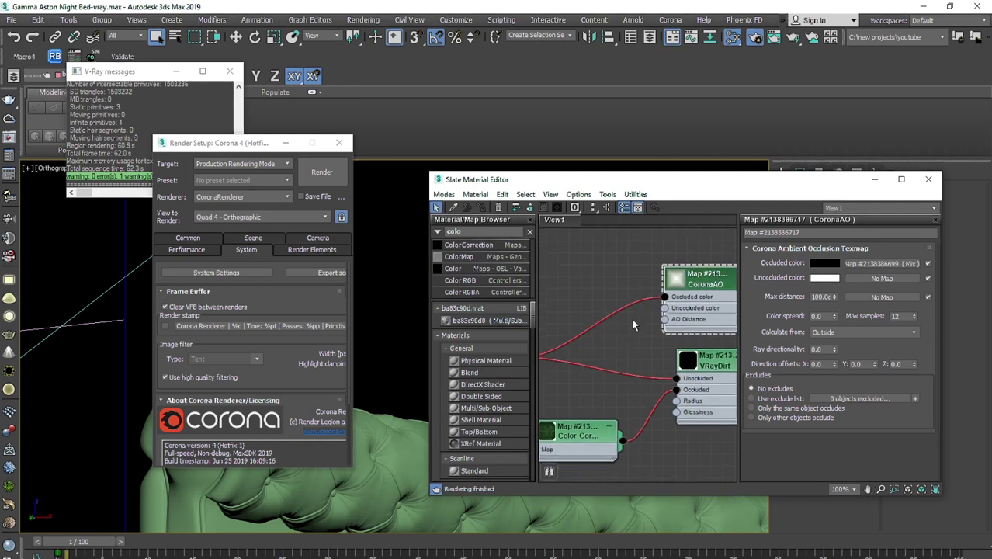
pyautogui.moveTo(665, 297)
pyautogui.mouseDown()
pyautogui.moveTo(664, 319)
pyautogui.moveTo(664, 308)
pyautogui.mouseUp()
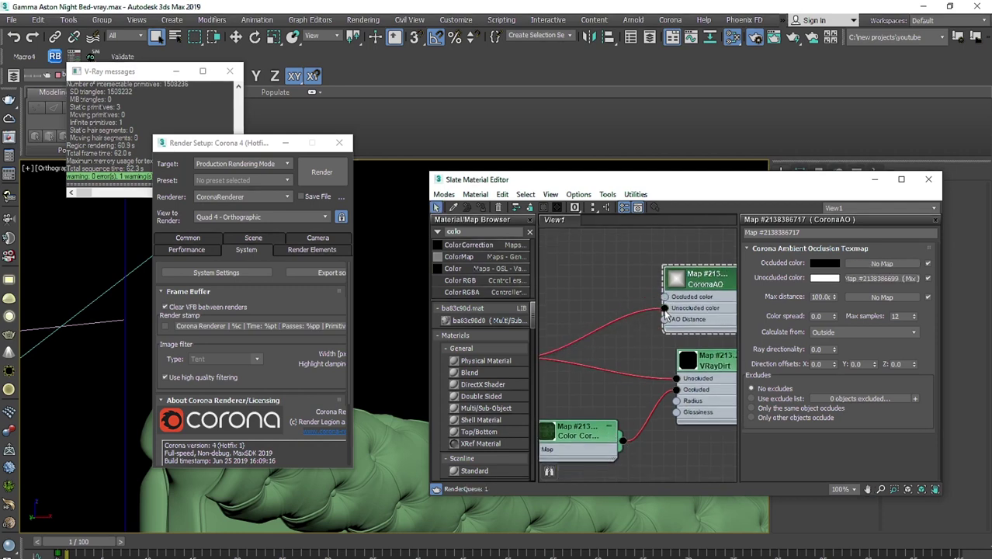
pyautogui.moveTo(637, 428); pyautogui.dragTo(664, 297)
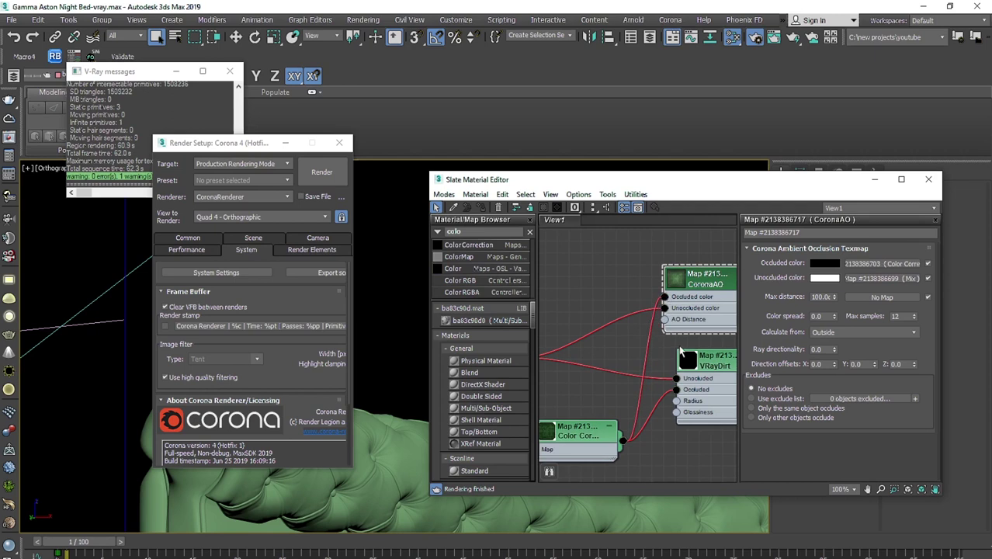
# Step: Disconnect the Color Correction and Mix maps from the CoronaAO's occluded and unoccluded color inputs
pyautogui.moveTo(677, 336); pyautogui.dragTo(637, 352, button='middle')
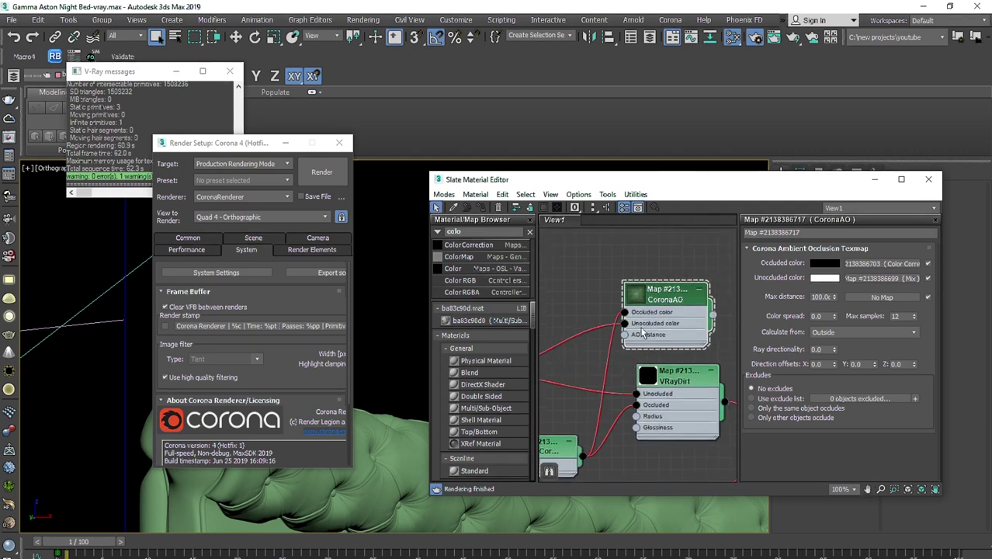
pyautogui.moveTo(630, 327); pyautogui.dragTo(697, 329, button='middle')
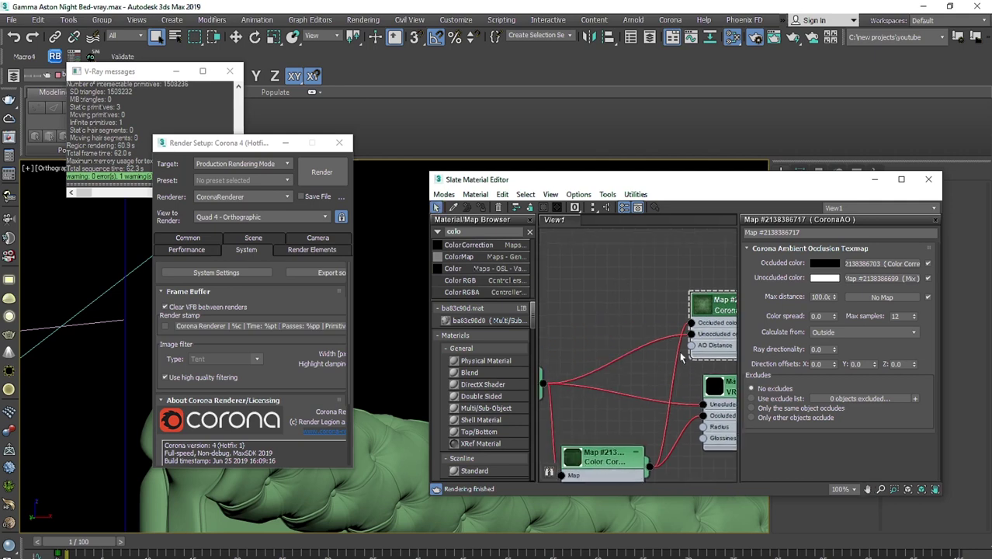
pyautogui.moveTo(691, 323); pyautogui.dragTo(661, 334)
# Step: Add a CoronaMtl in the free space above the green VRayMtl
pyautogui.moveTo(680, 365); pyautogui.dragTo(586, 379, button='middle')
pyautogui.scroll(-1, 652, 392)
pyautogui.moveTo(616, 414); pyautogui.dragTo(501, 330, button='middle')
pyautogui.scroll(-2, 578, 374)
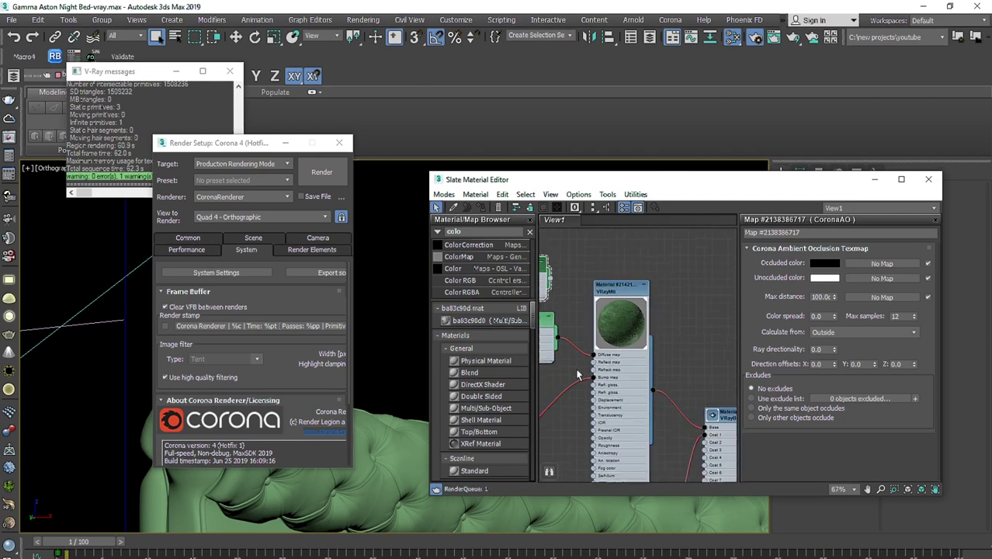
pyautogui.scroll(1, 623, 288)
pyautogui.scroll(1, 612, 273)
pyautogui.moveTo(612, 272); pyautogui.dragTo(603, 344, button='middle')
pyautogui.click(437, 207)
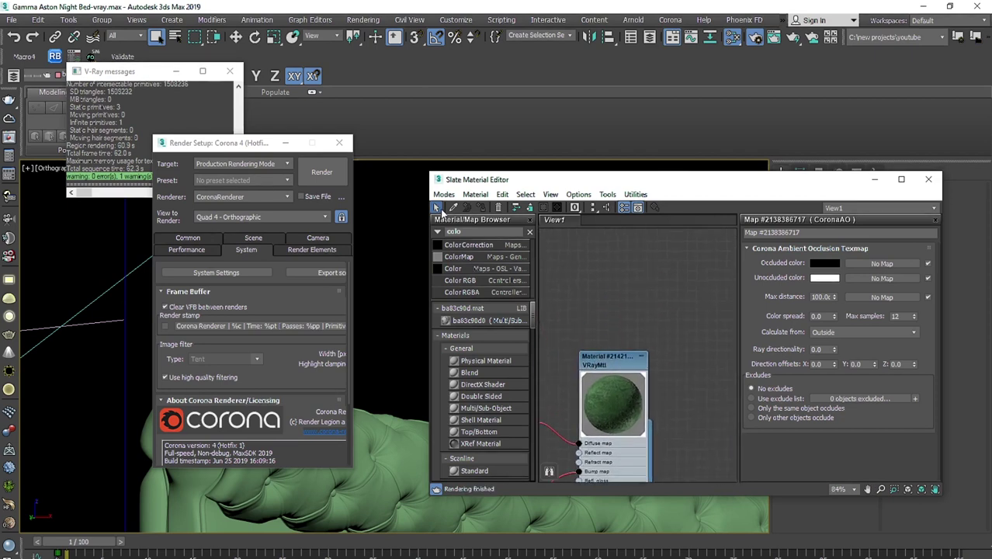
pyautogui.rightClick(567, 282)
pyautogui.moveTo(660, 305)
pyautogui.moveTo(737, 332)
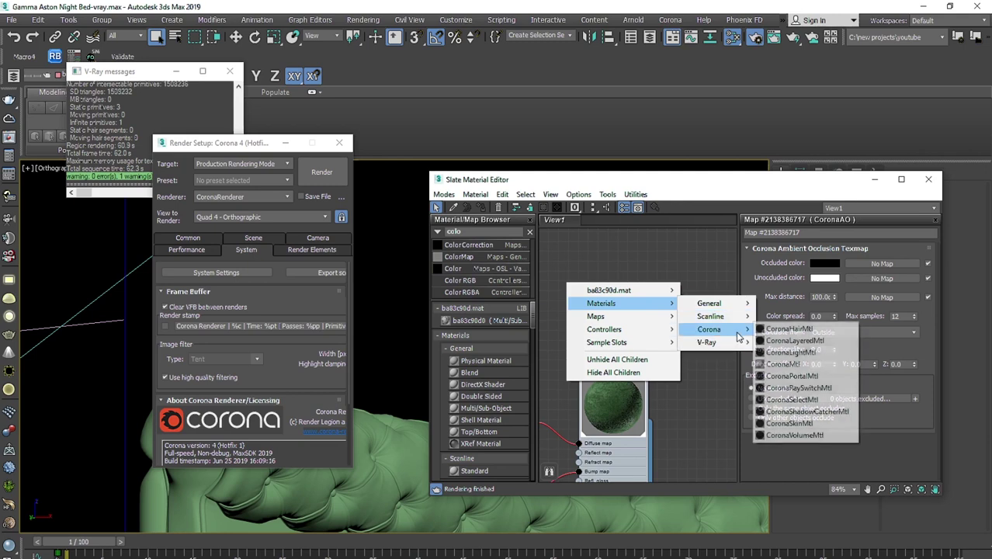
pyautogui.click(784, 363)
pyautogui.moveTo(577, 293); pyautogui.dragTo(612, 294)
pyautogui.click(650, 258)
# Step: Open the parameters of the VRayBlendMtl that combines the two velvet materials
pyautogui.moveTo(646, 365); pyautogui.dragTo(559, 306, button='middle')
pyautogui.scroll(-2, 559, 307)
pyautogui.moveTo(626, 421); pyautogui.dragTo(594, 285)
pyautogui.doubleClick(603, 289)
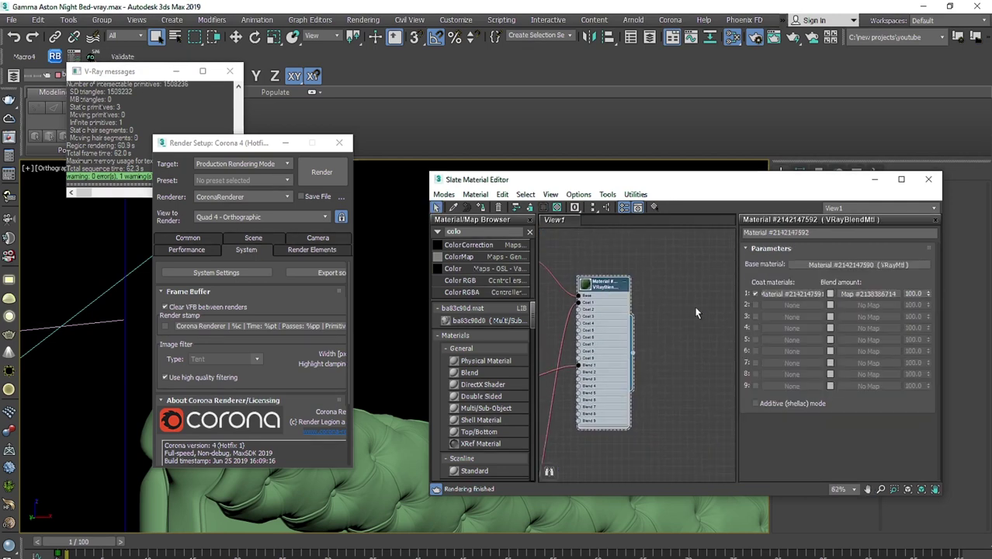
pyautogui.rightClick(606, 244)
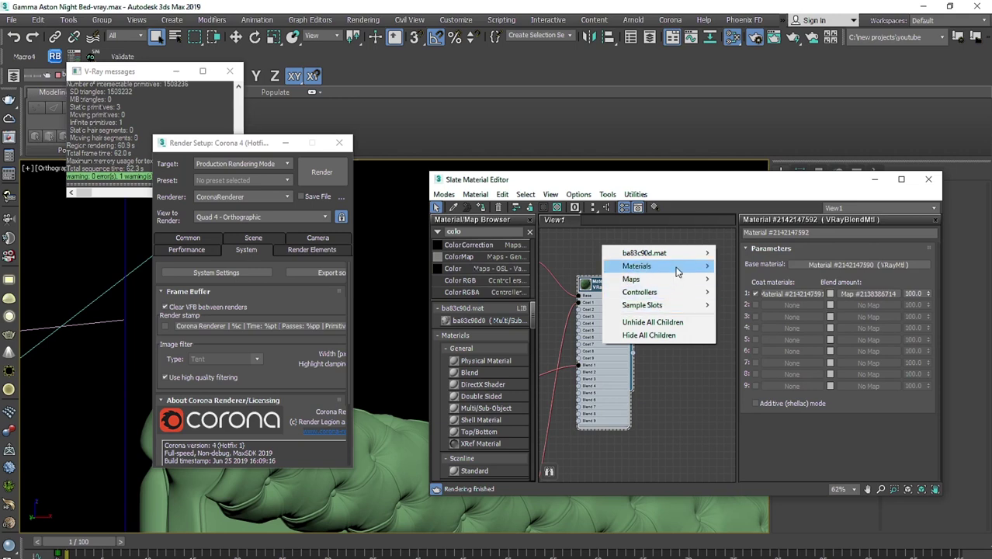
pyautogui.moveTo(686, 267)
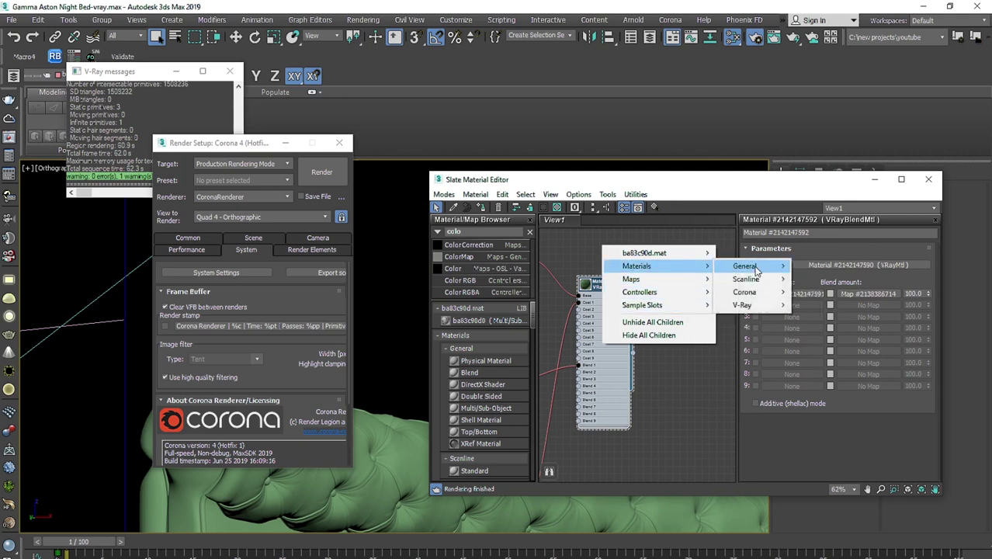
pyautogui.moveTo(767, 293)
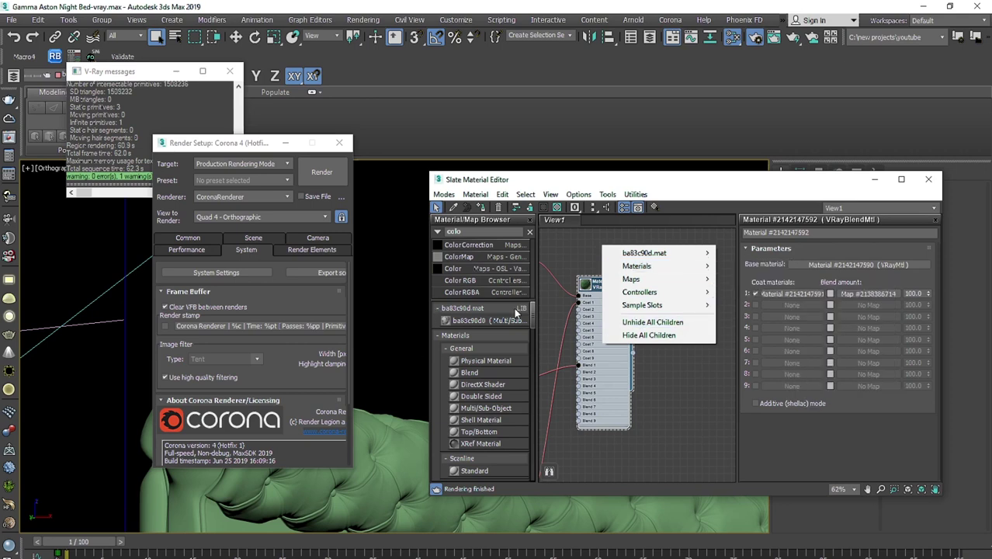
pyautogui.moveTo(532, 310); pyautogui.dragTo(537, 336)
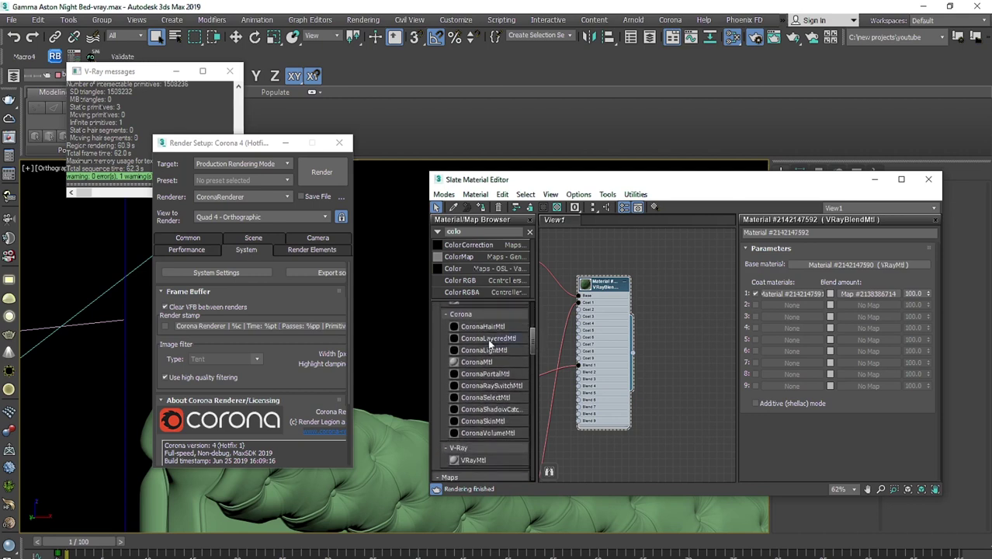
# Step: Add a CoronaLayeredMtl, place it beside the VRayBlendMtl as its Corona equivalent, and open its parameters
pyautogui.rightClick(591, 266)
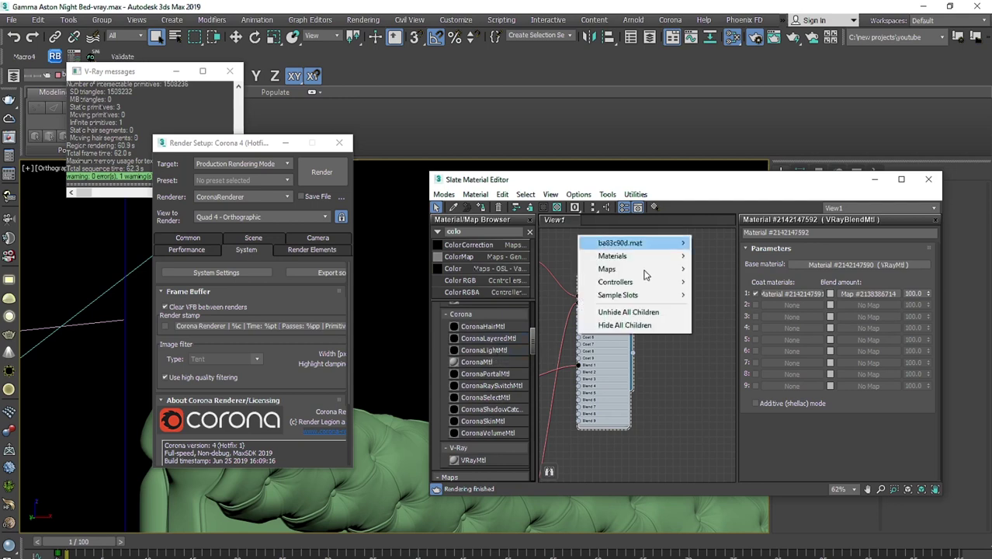
pyautogui.moveTo(658, 256)
pyautogui.moveTo(731, 282)
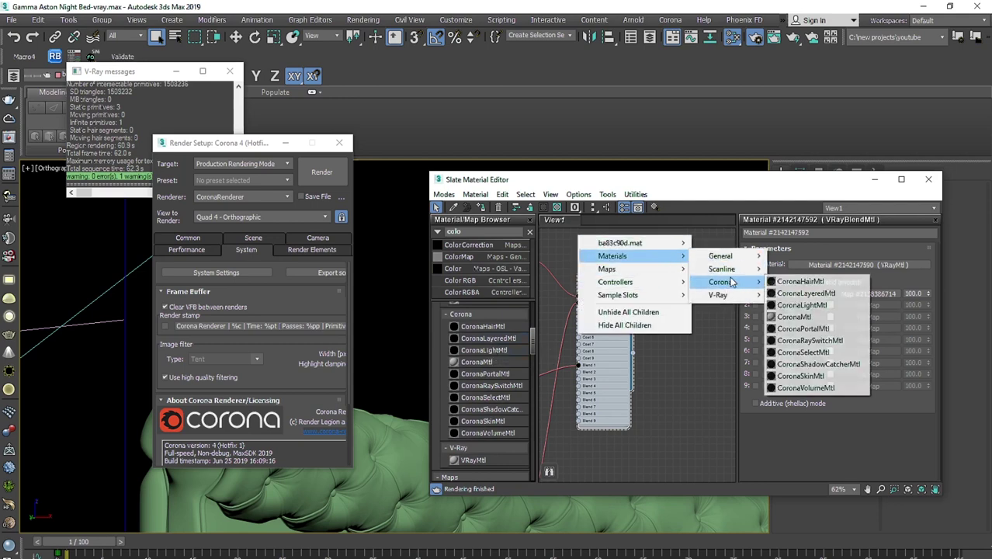
pyautogui.click(800, 290)
pyautogui.moveTo(577, 256); pyautogui.dragTo(685, 310)
pyautogui.doubleClick(684, 310)
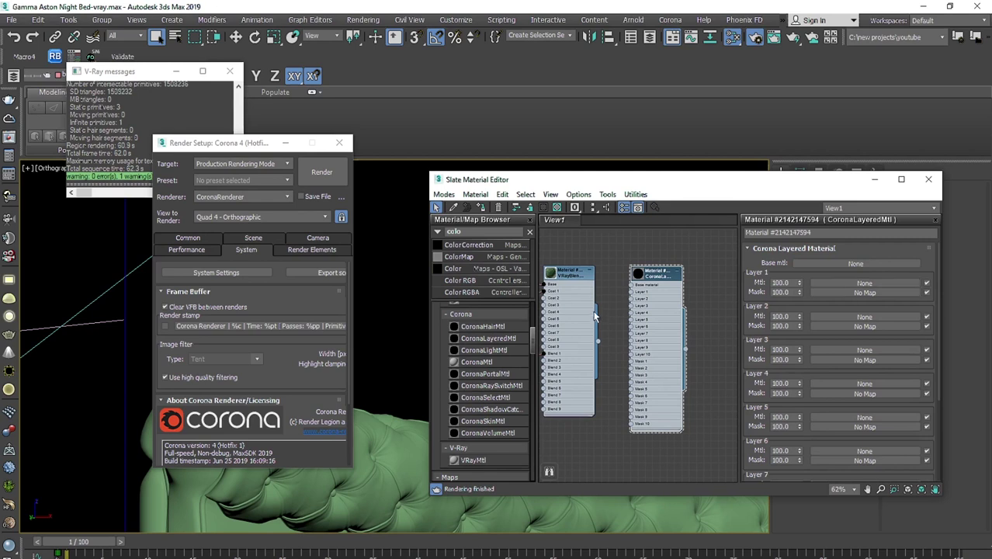
pyautogui.moveTo(585, 315); pyautogui.dragTo(597, 311, button='middle')
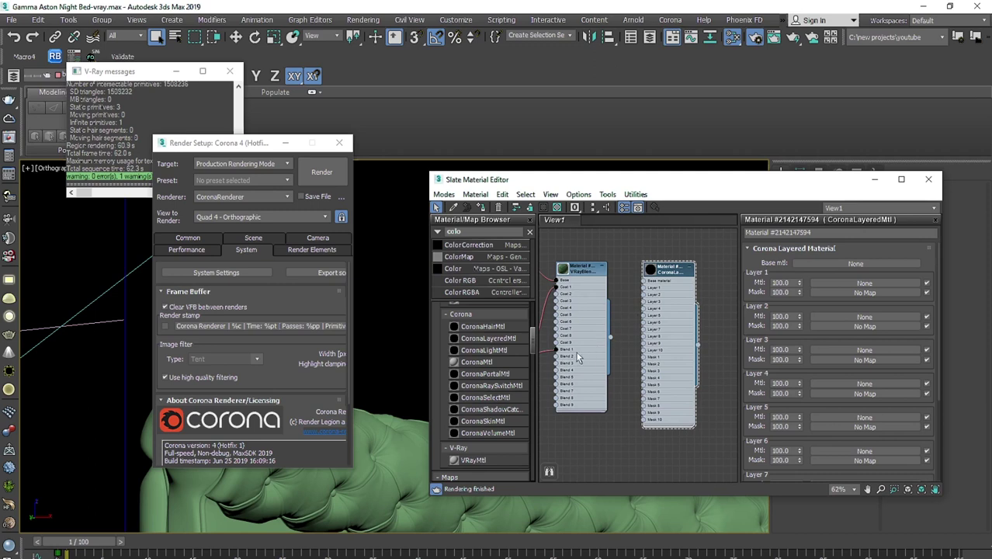
pyautogui.moveTo(561, 352); pyautogui.dragTo(575, 340, button='middle')
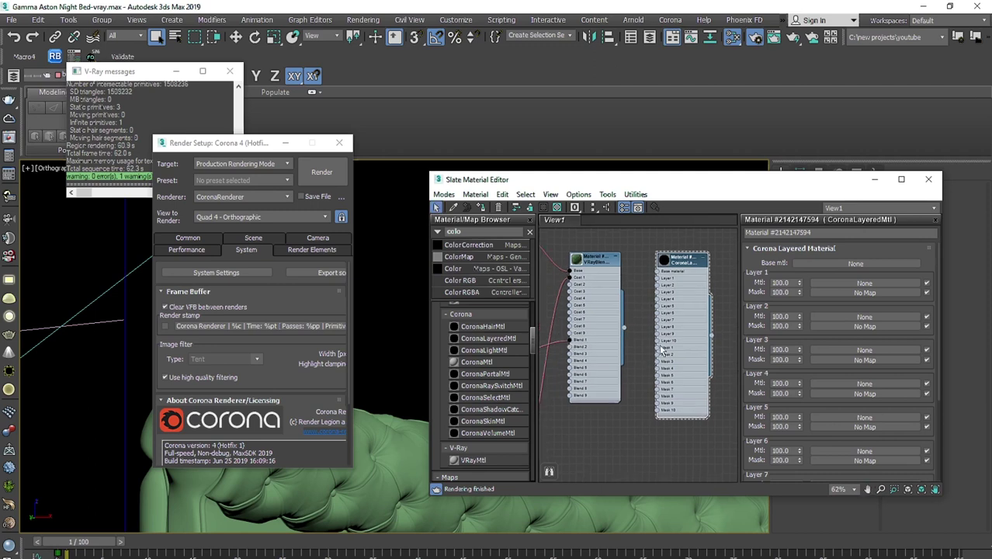
# Step: Switch the renderer back to V-Ray Next, update 3.2, and render the bed, enlarging the image in the frame buffer to 50%
pyautogui.scroll(-6, 663, 351)
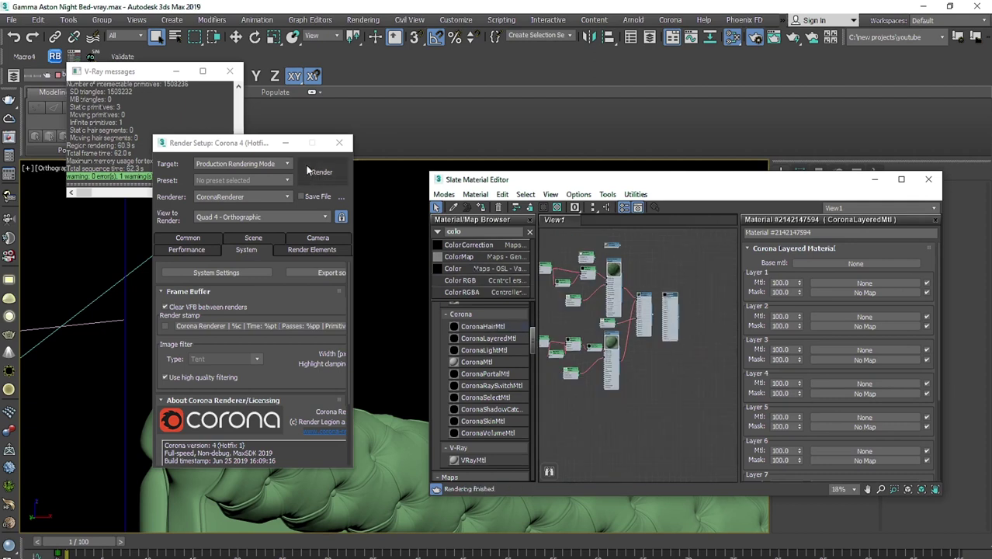
pyautogui.click(246, 197)
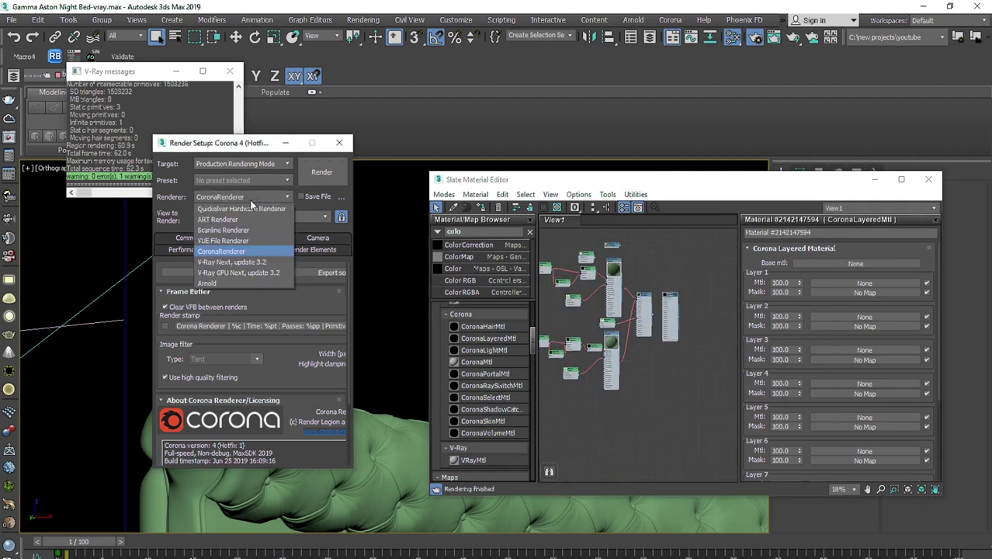
pyautogui.click(241, 263)
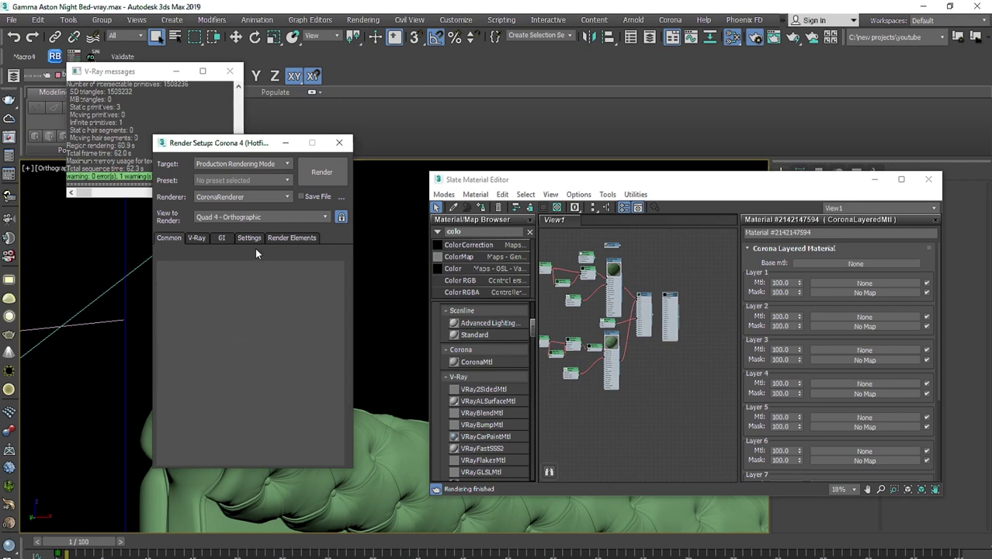
pyautogui.scroll(-5, 708, 270)
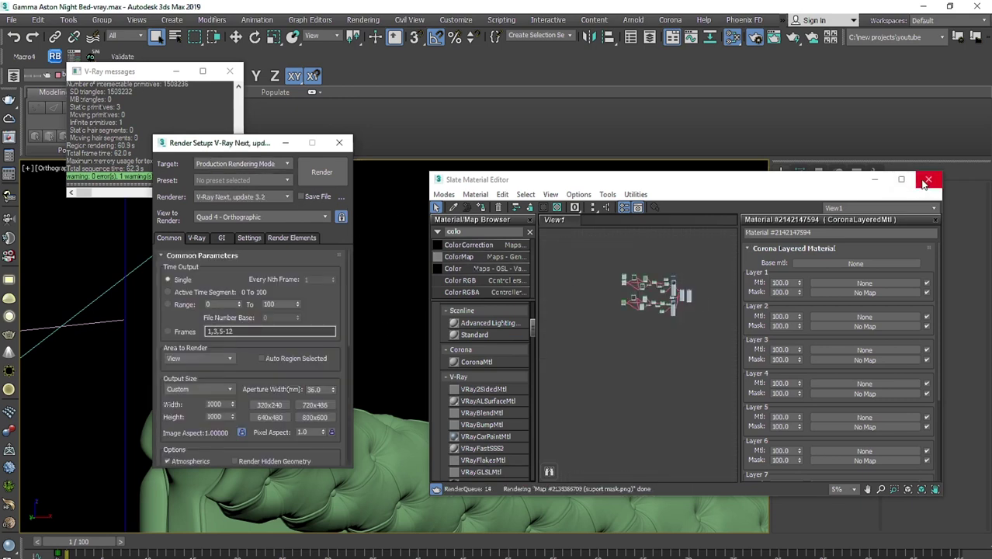
pyautogui.click(318, 172)
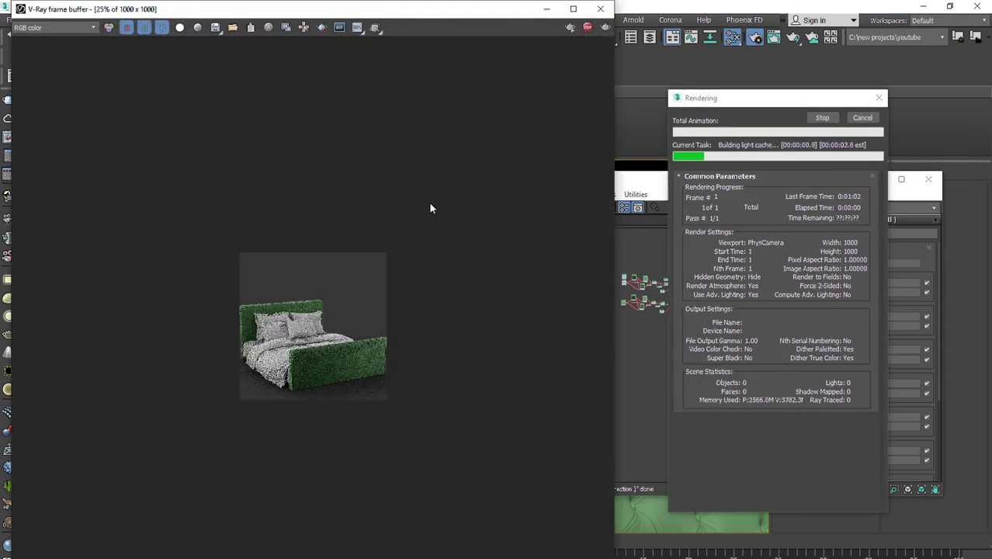
pyautogui.scroll(1, 318, 333)
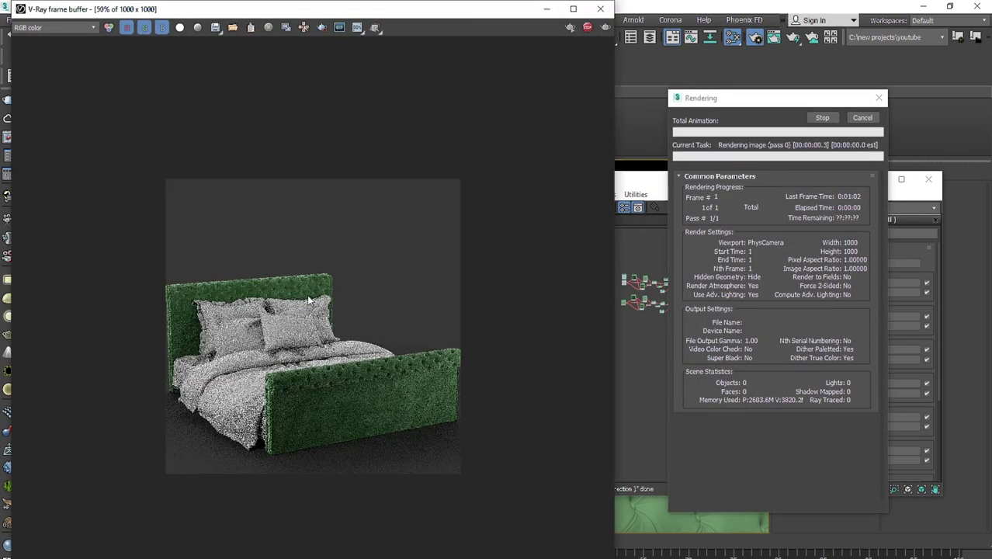